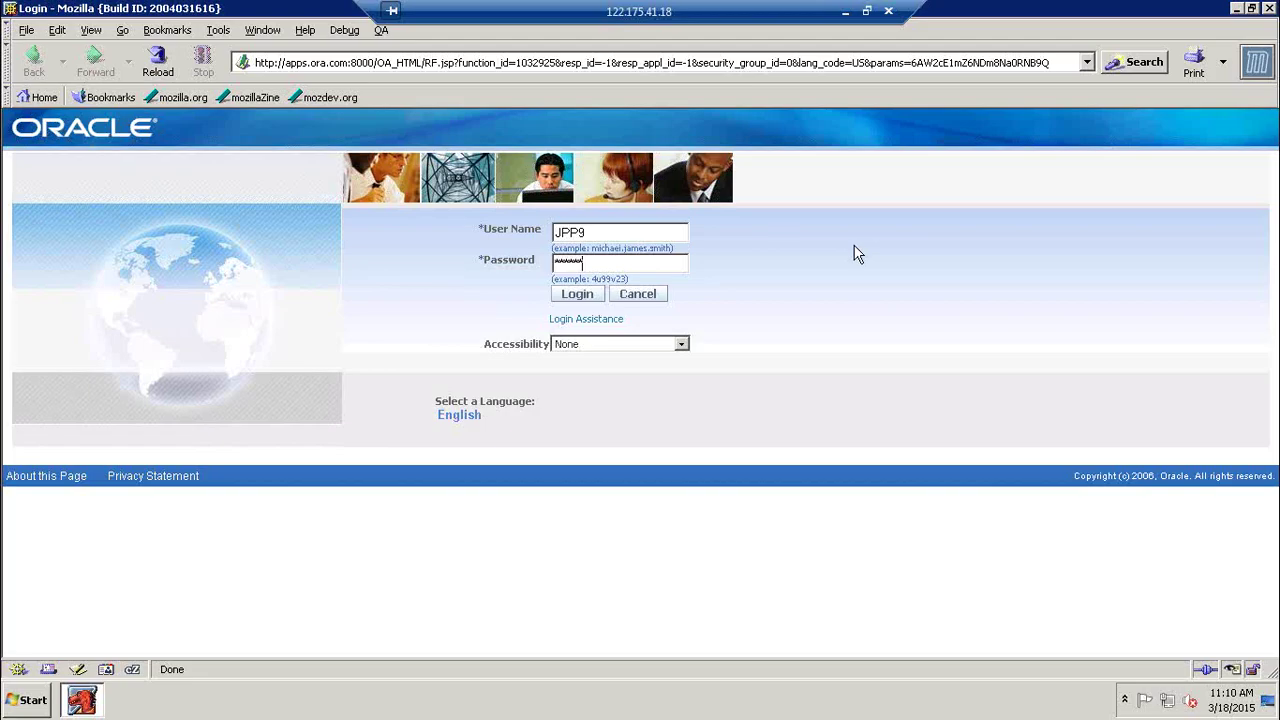
- Submit the login and open the Profile function under the Application Developer responsibility
key("Return")
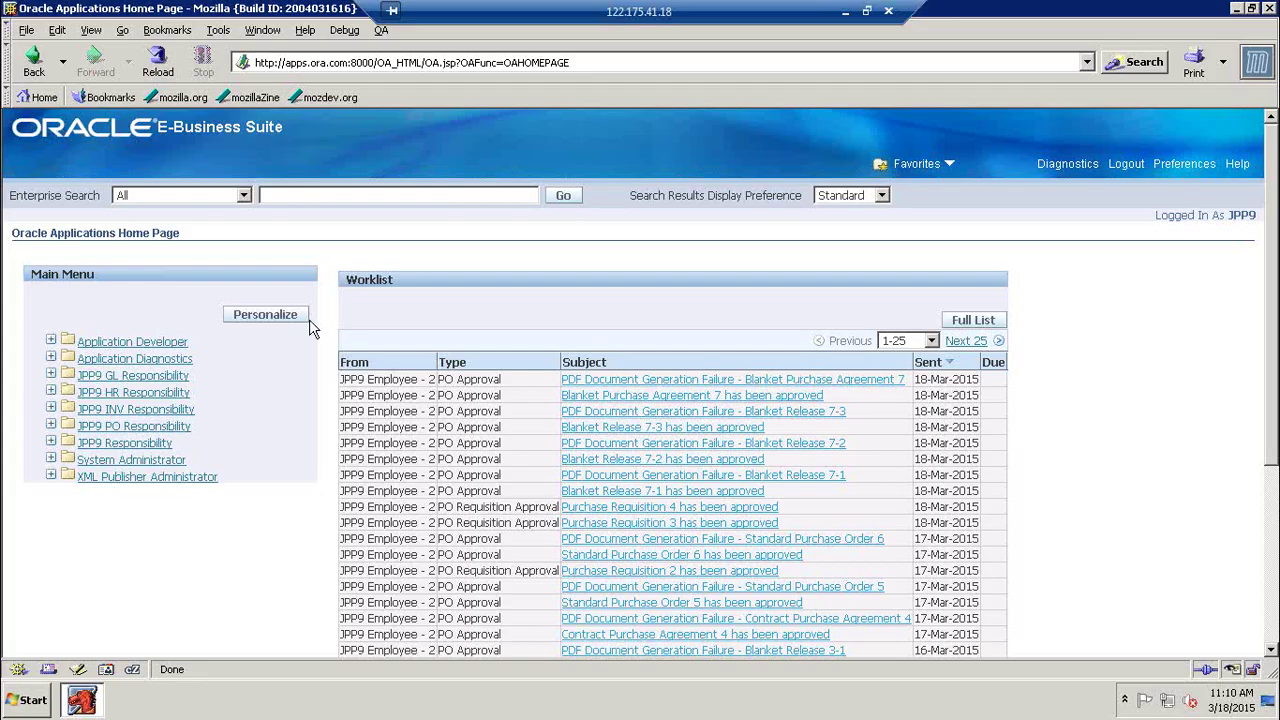
key("Tab")
key("Tab")
key("Tab")
key("Tab")
key("Tab")
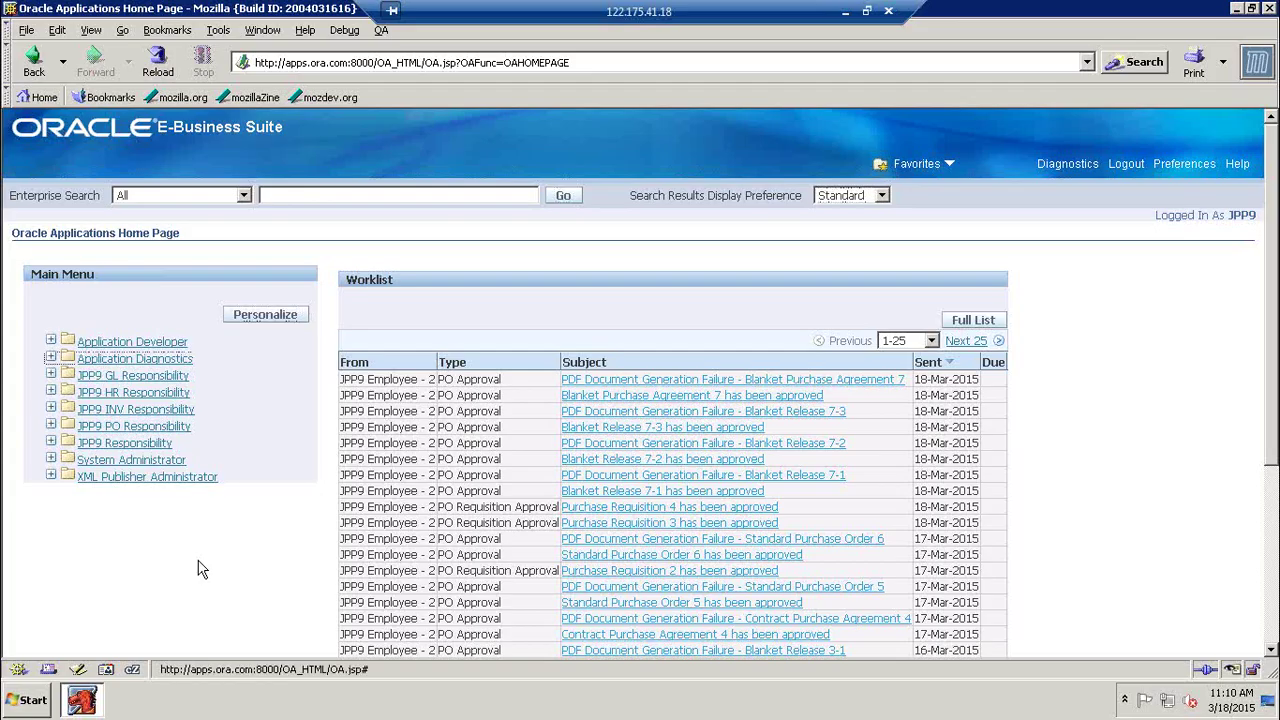
key("shift+Tab")
key("Return")
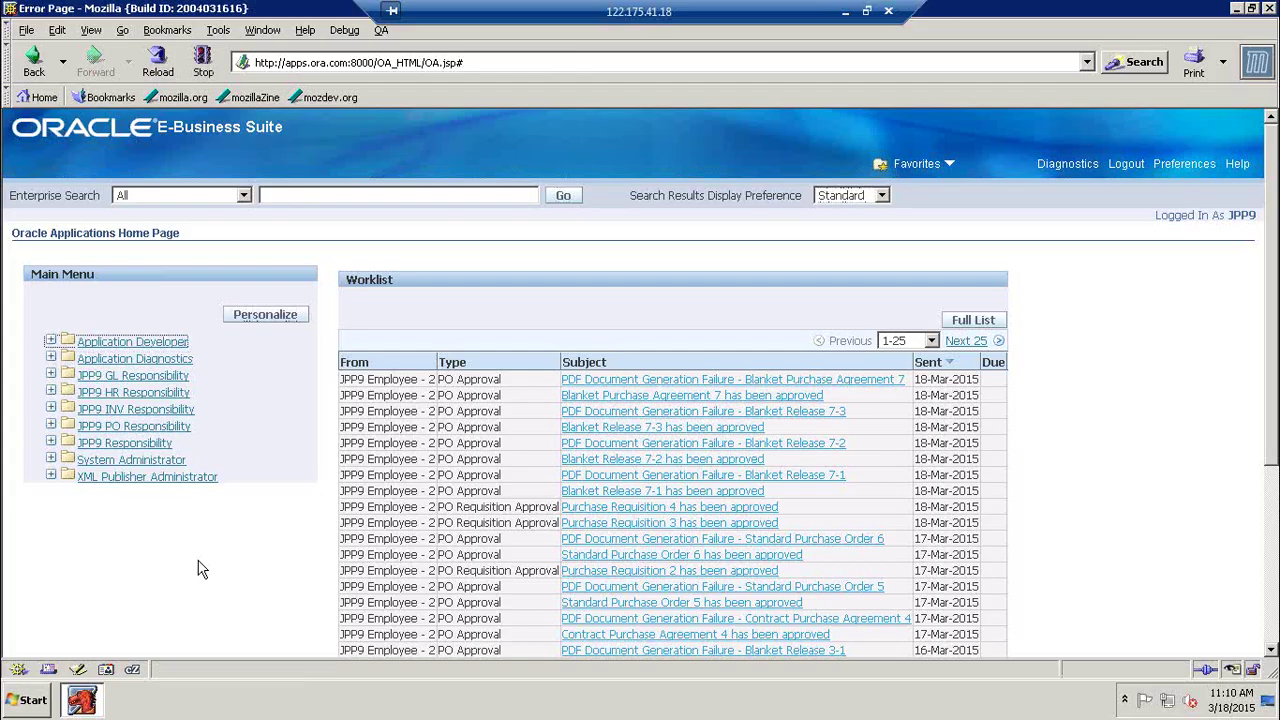
left_click(40, 62)
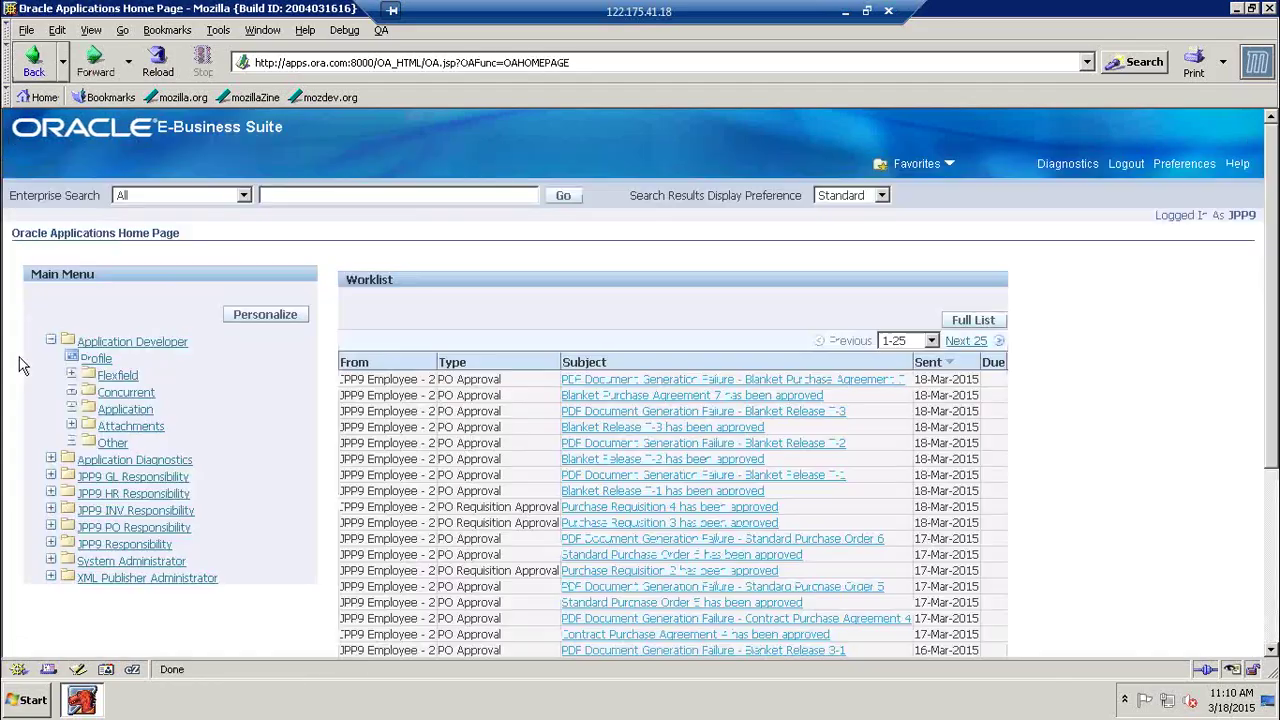
key("Return")
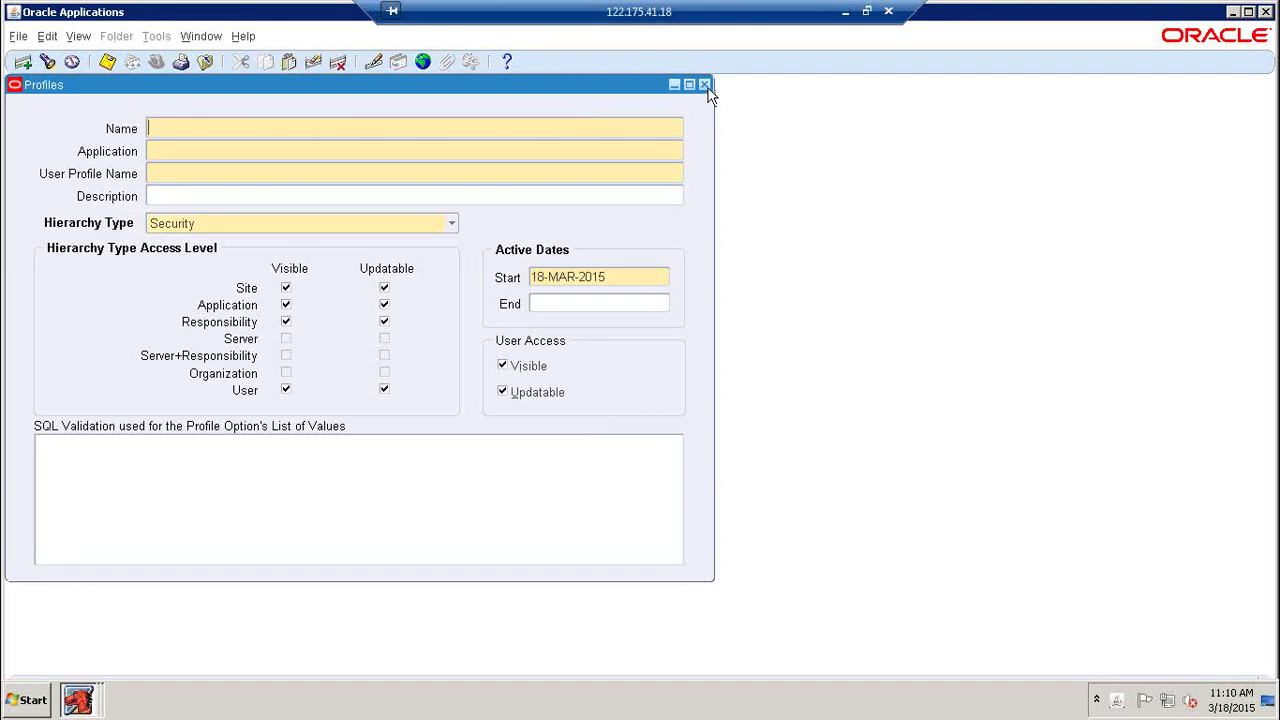
- Switch to the JPP9 PO Responsibility and open the Requisitions form
left_click(704, 84)
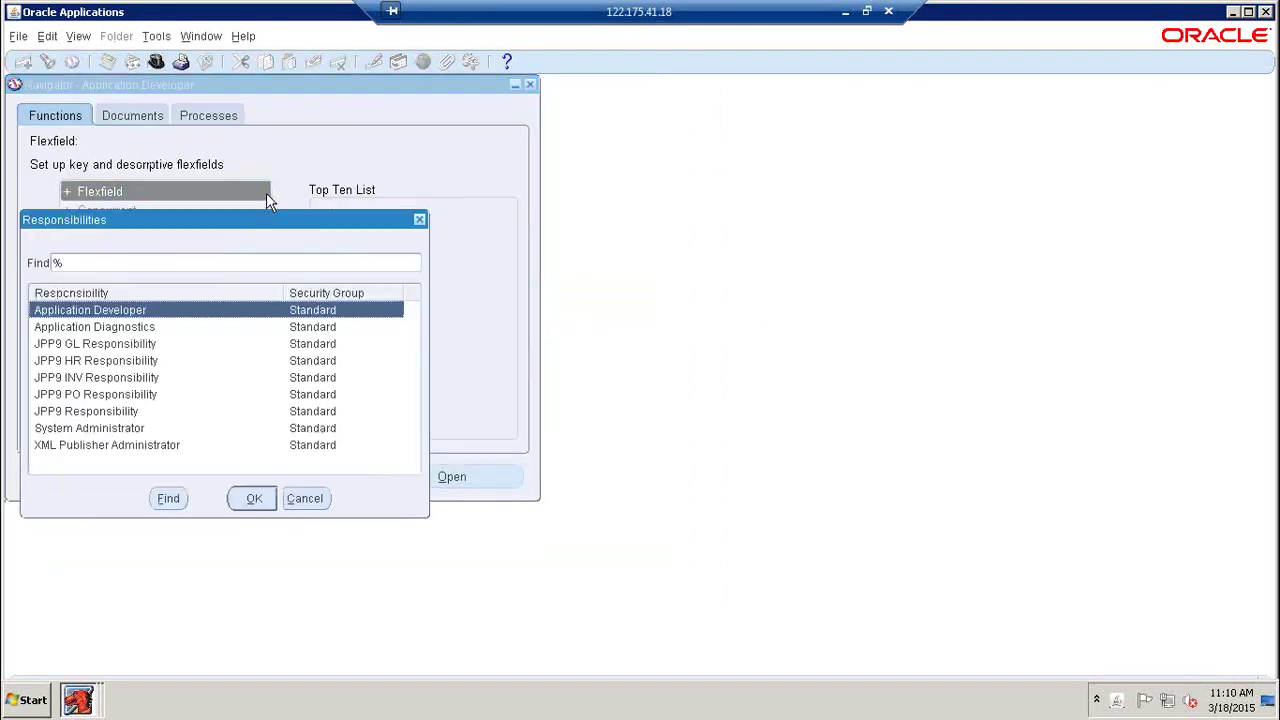
type("JPP9")
left_click(147, 362)
left_click(254, 498)
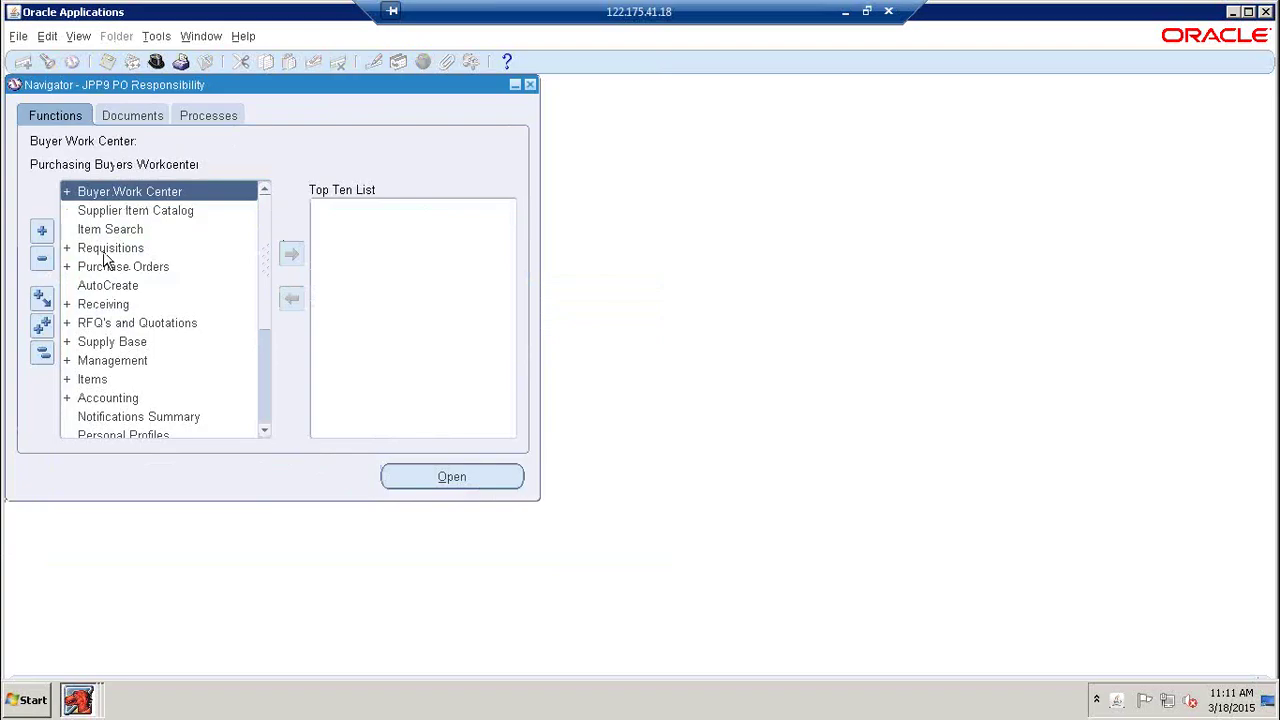
double_click(104, 250)
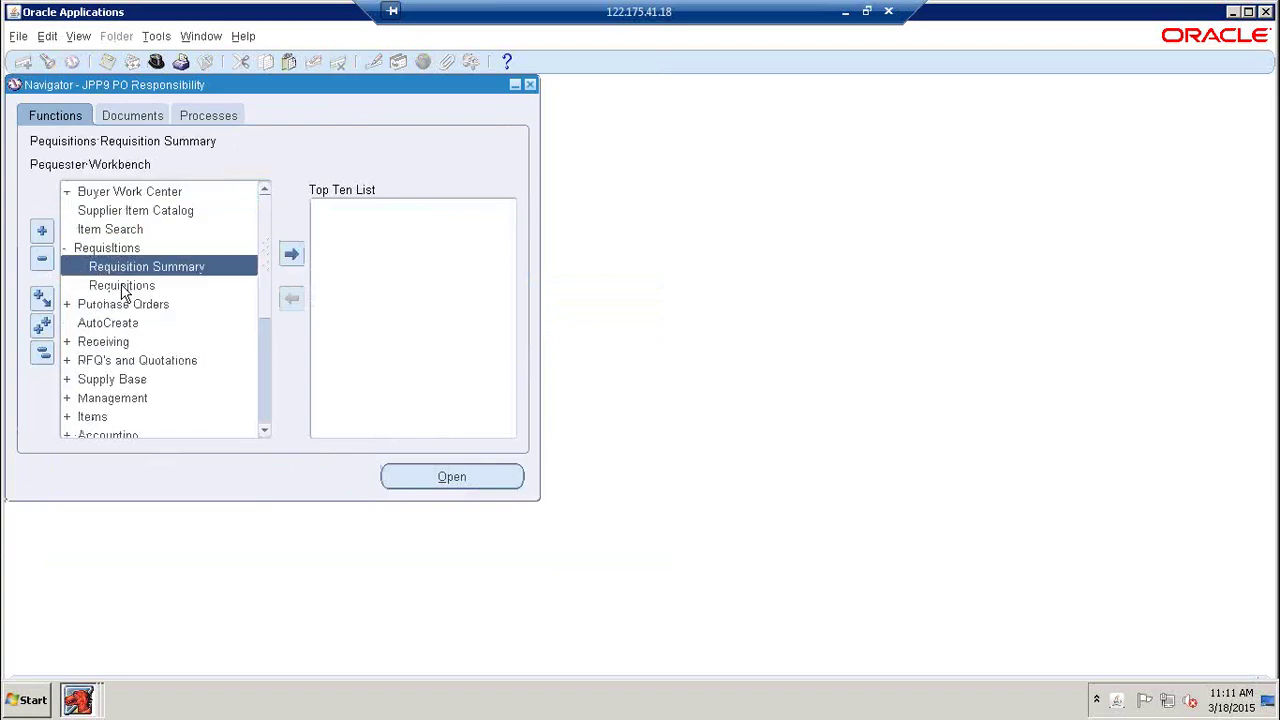
double_click(121, 286)
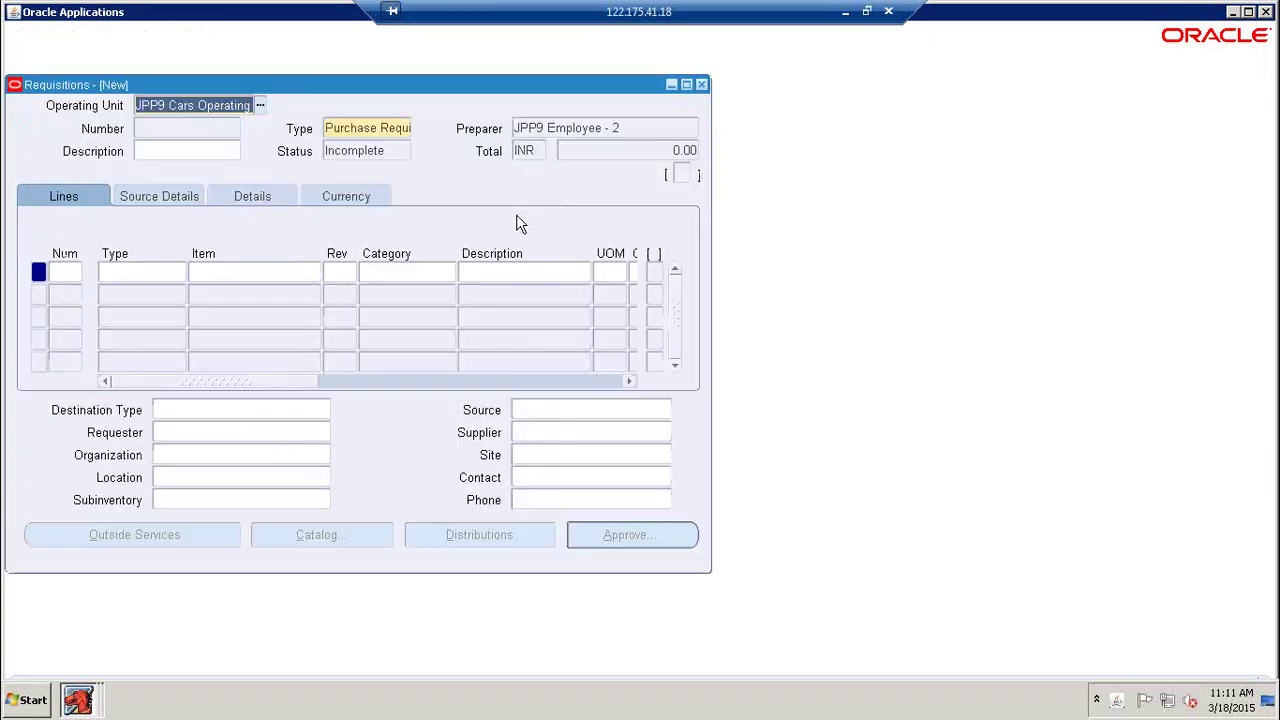
- Start requisition line 1 with type Goods and item JPP9 Item - 1
left_click(167, 272)
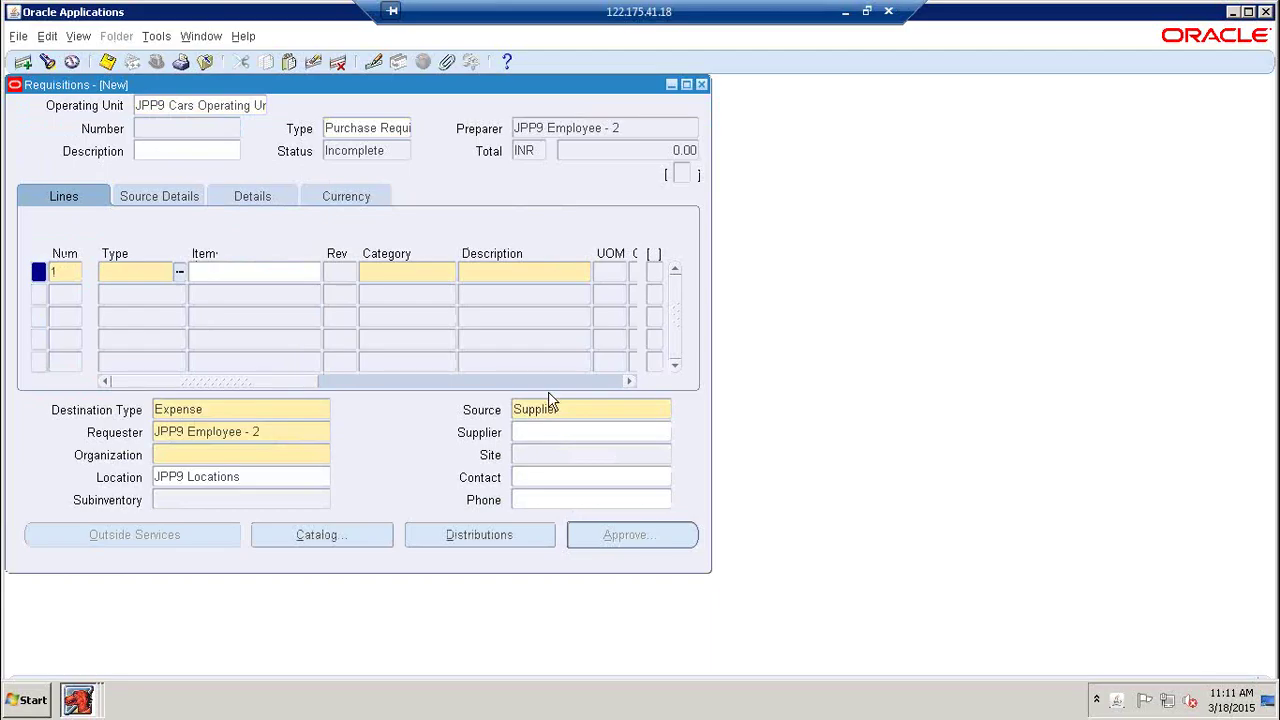
type("Goods")
key("Tab")
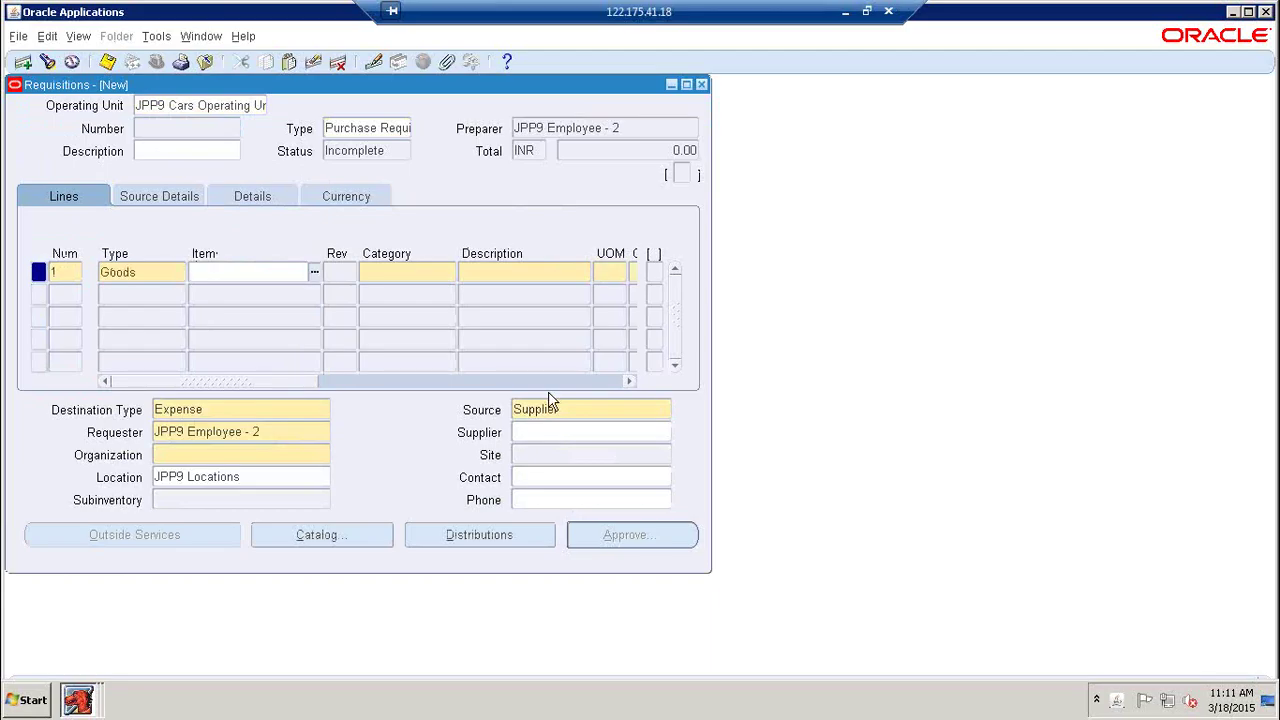
type("JPP")
key("Tab")
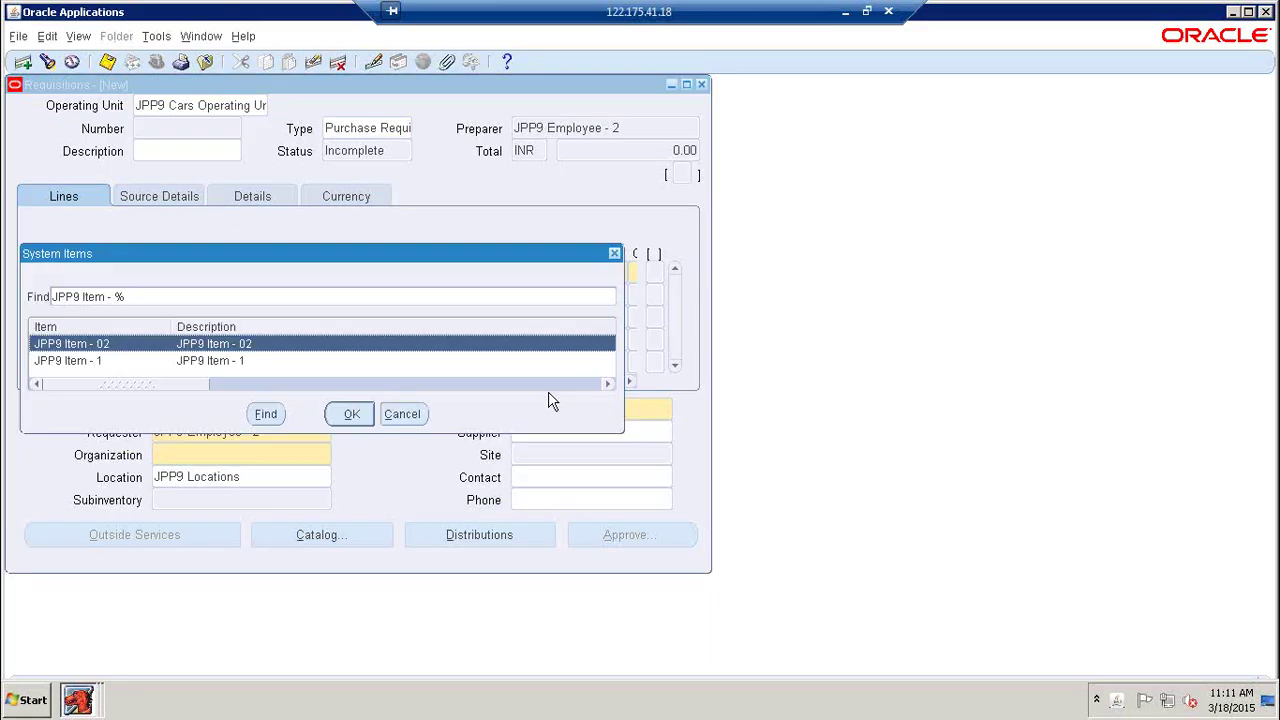
left_click(188, 362)
left_click(352, 414)
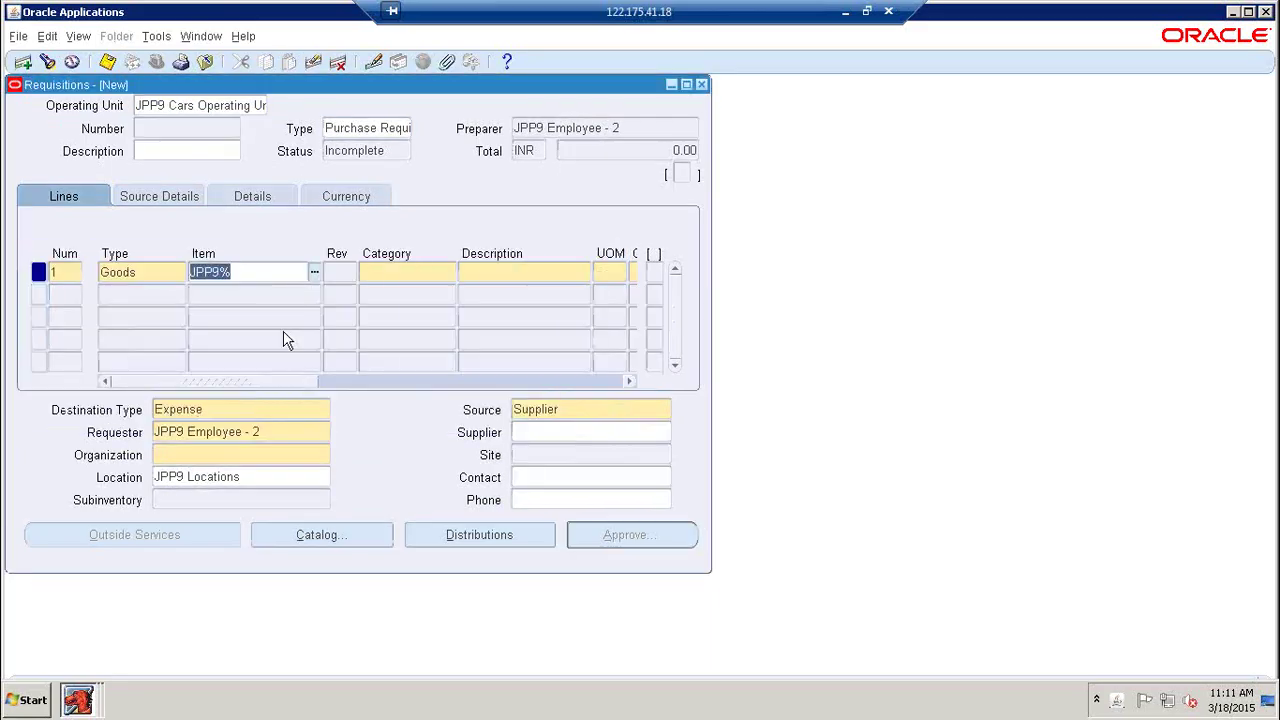
- Set the requisition line's quantity to 80 and its price to 20
left_click(365, 384)
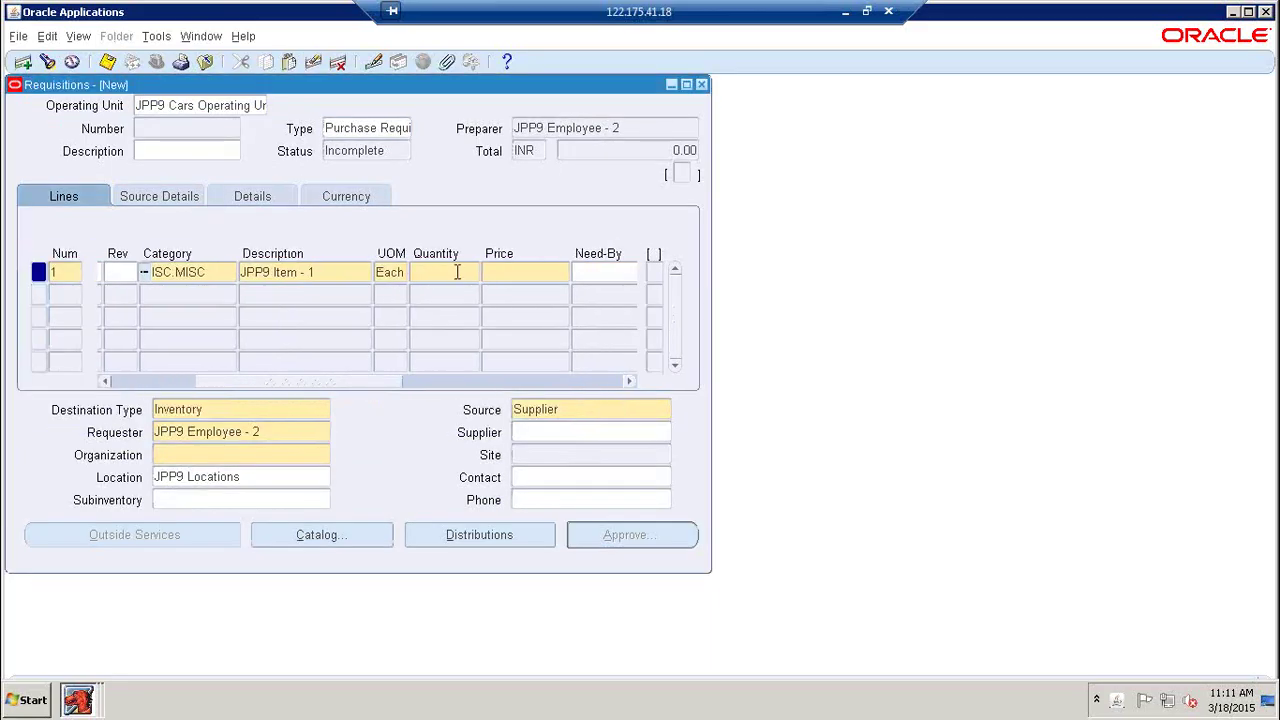
type("80")
key("Tab")
type("20")
key("Tab")
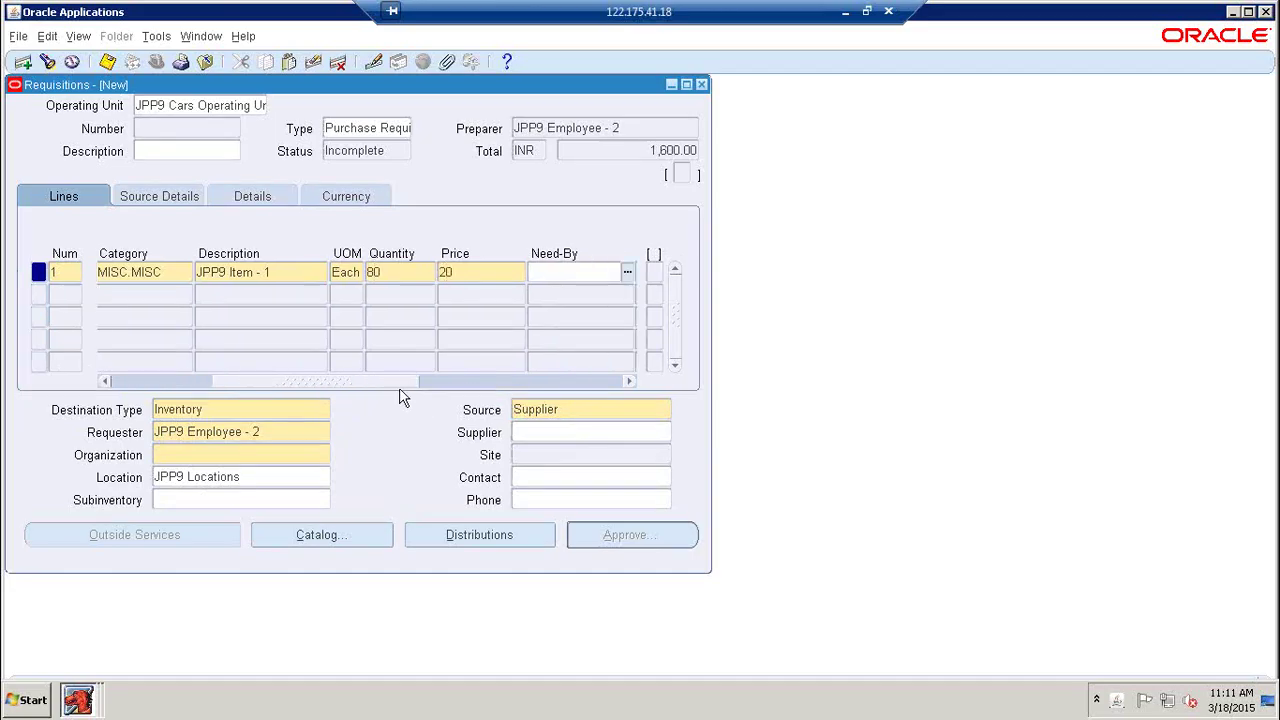
- Set the requisition line's need-by date to 20 March 2015
key("Tab")
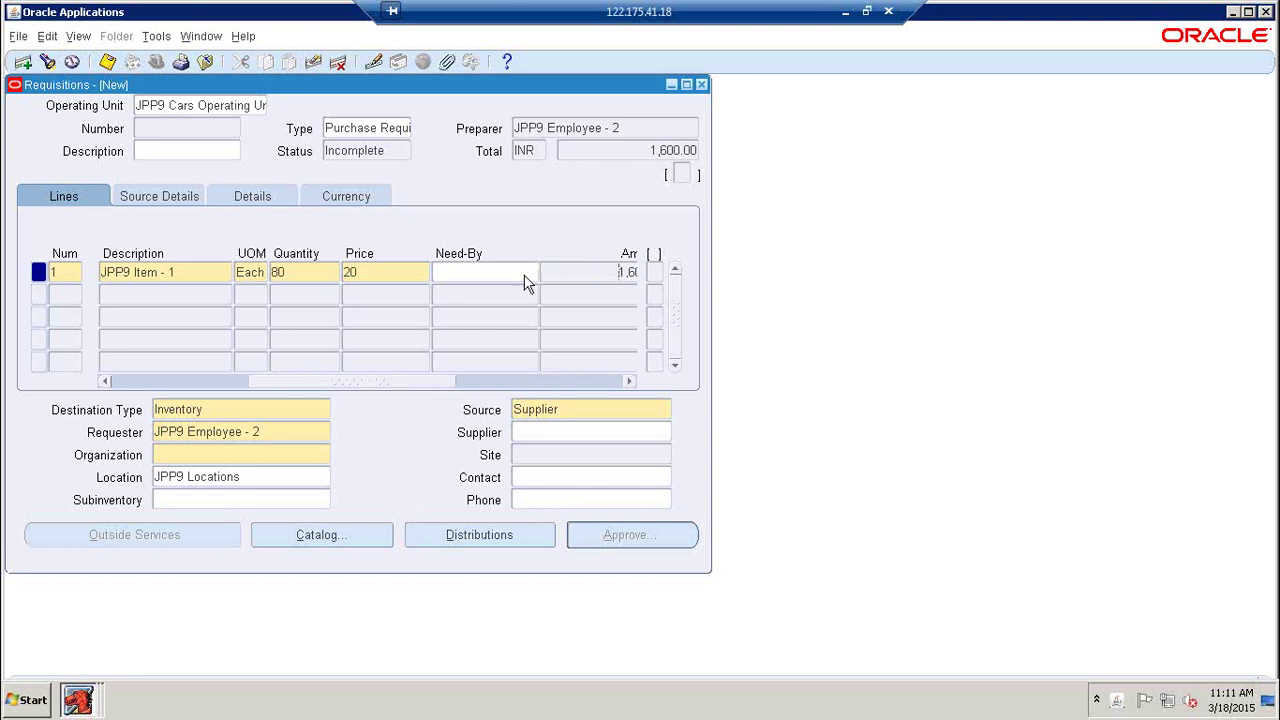
left_click(360, 384)
left_click(610, 273)
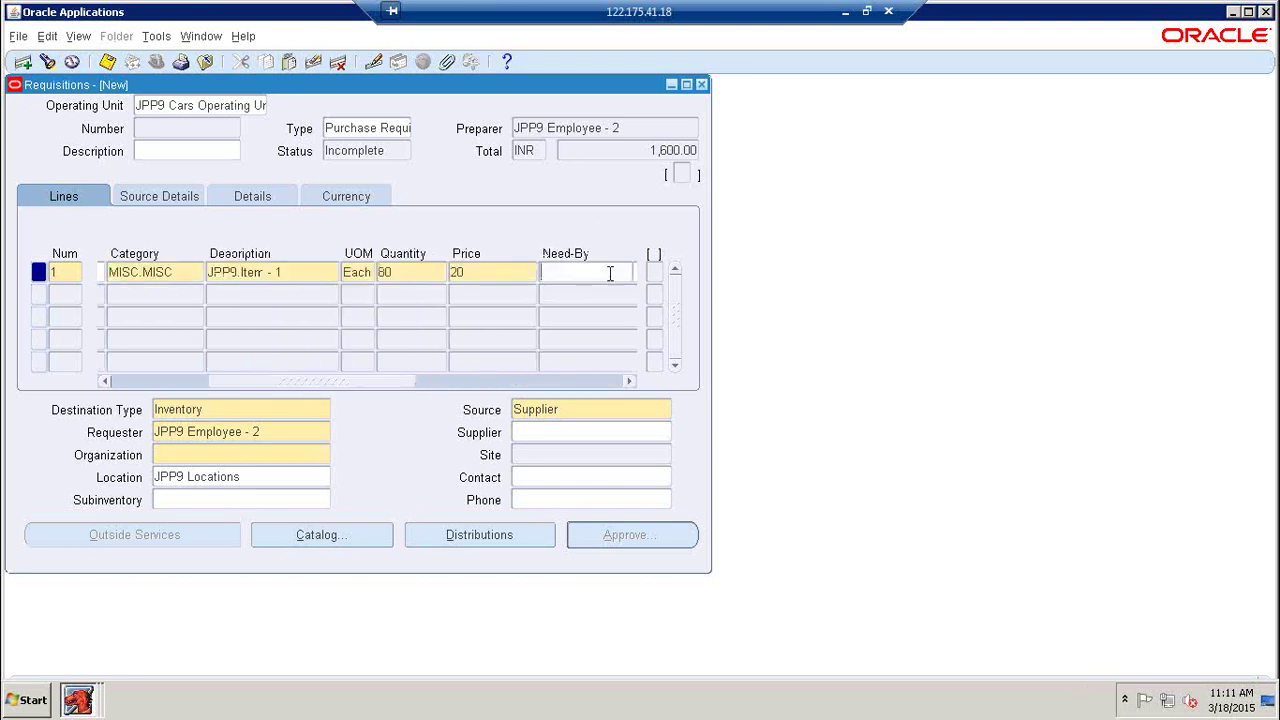
left_click(630, 273)
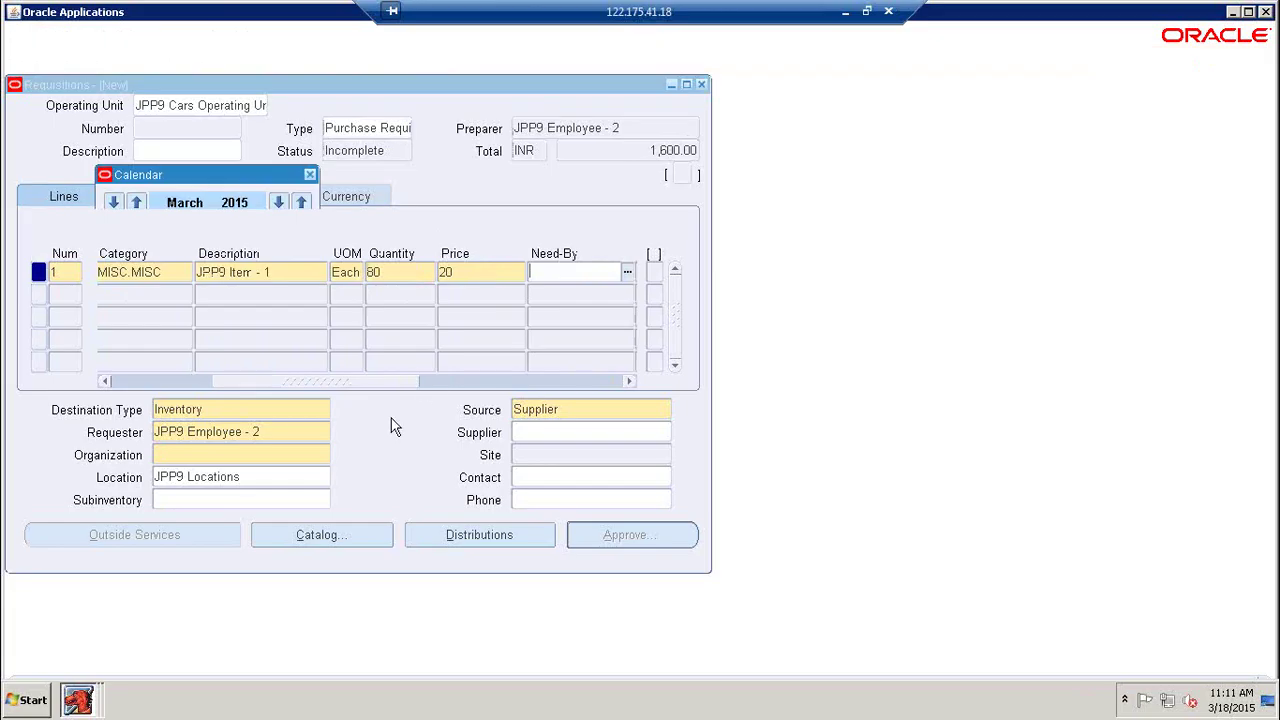
left_click(260, 295)
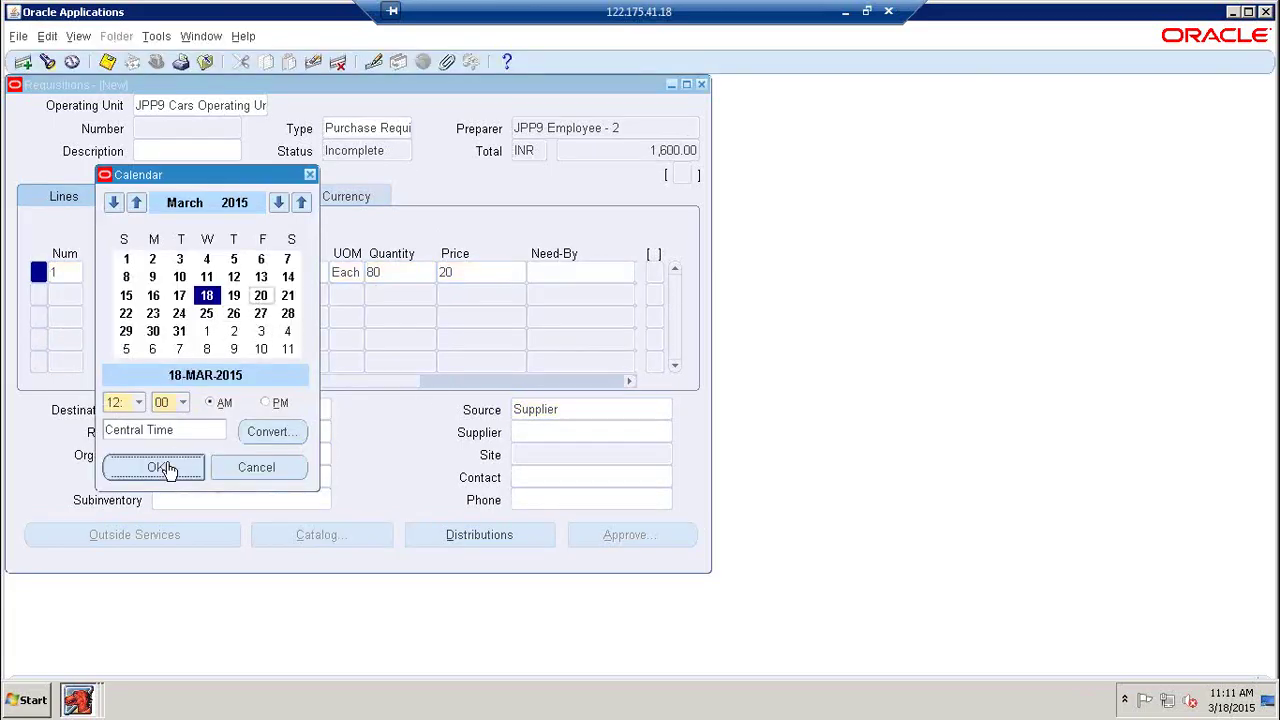
left_click(156, 467)
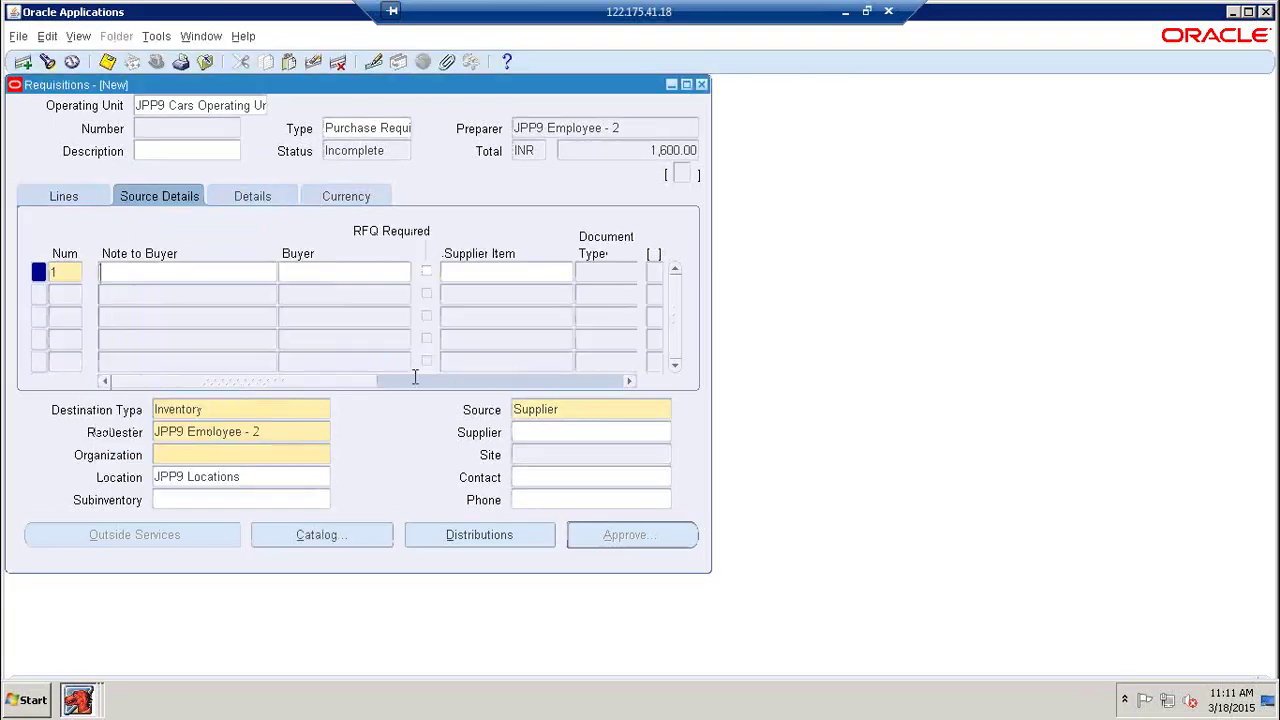
- Set the line's destination organization to JPP9 Master Inventory Organization and its location to JPP9 Locations
left_click(91, 200)
left_click(277, 458)
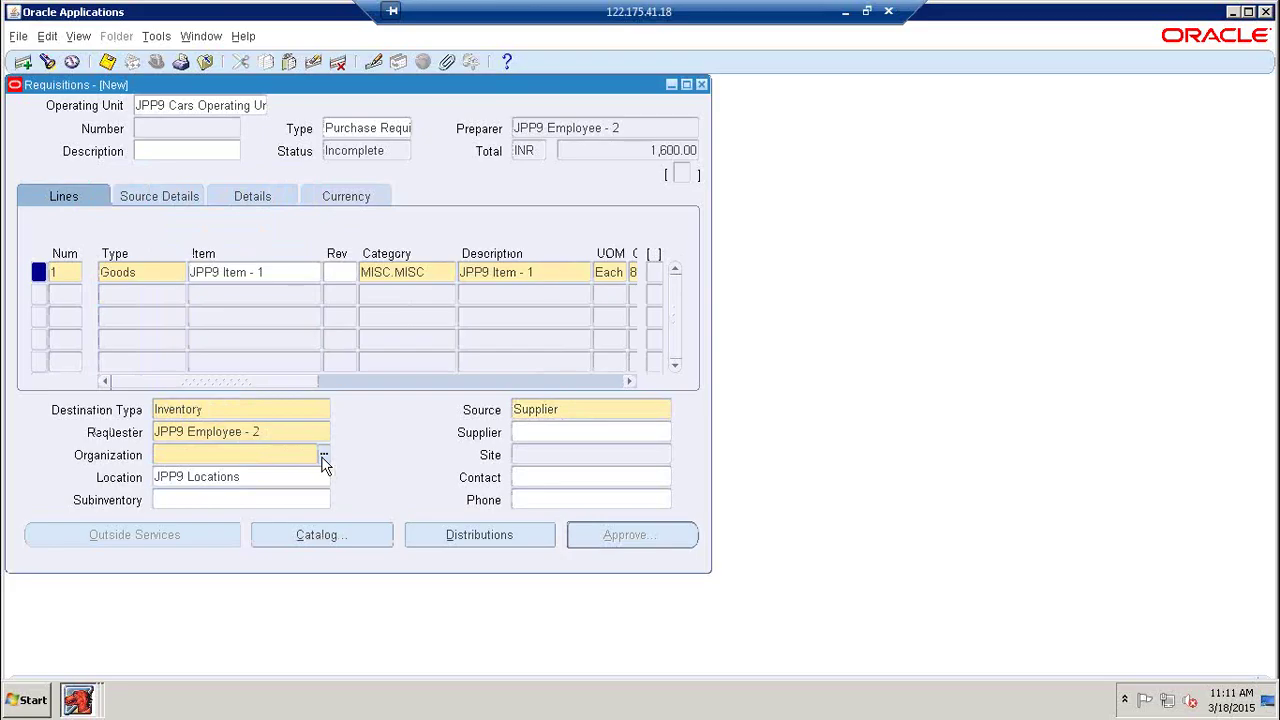
left_click(322, 458)
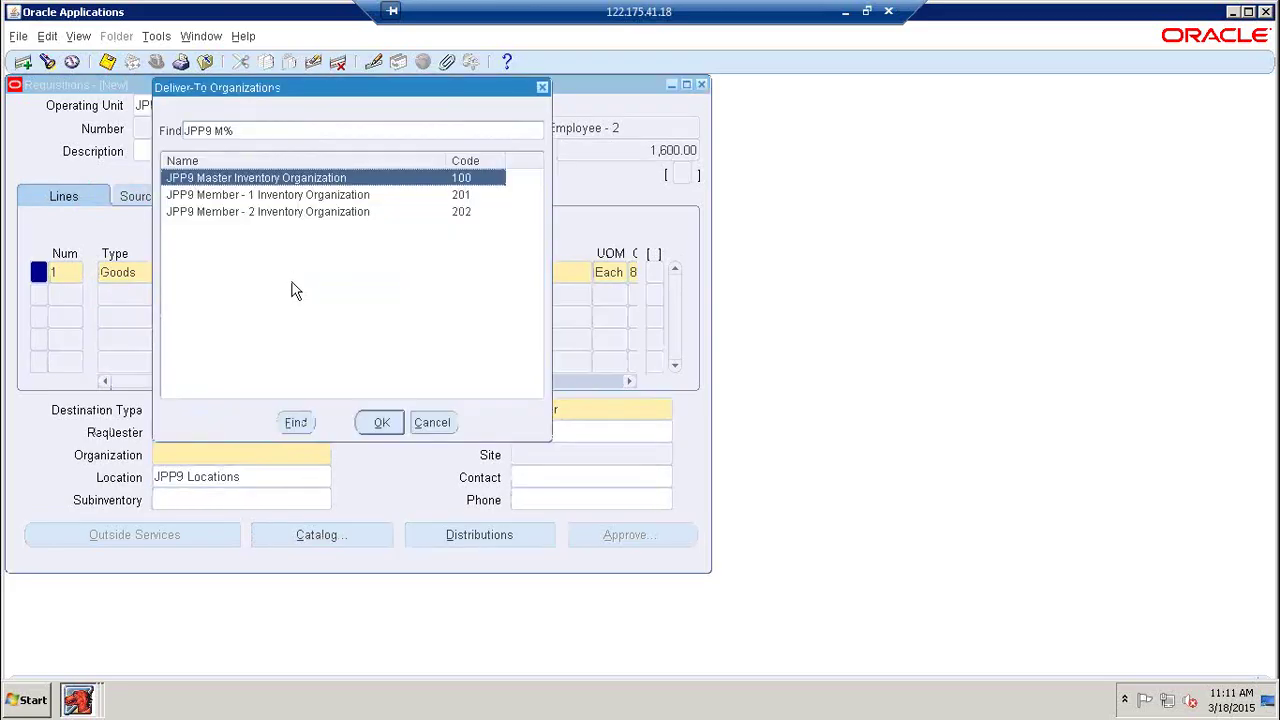
left_click(378, 422)
left_click(323, 477)
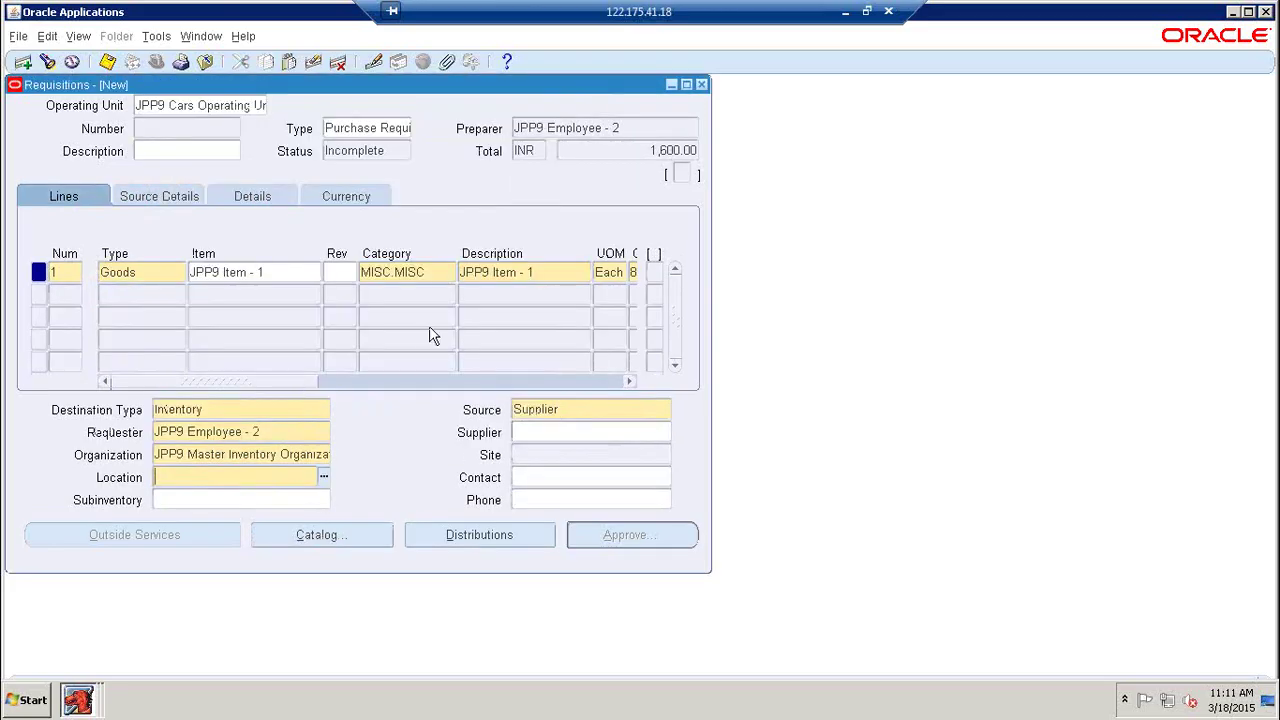
key("Escape")
type("JPP9 L")
key("Tab")
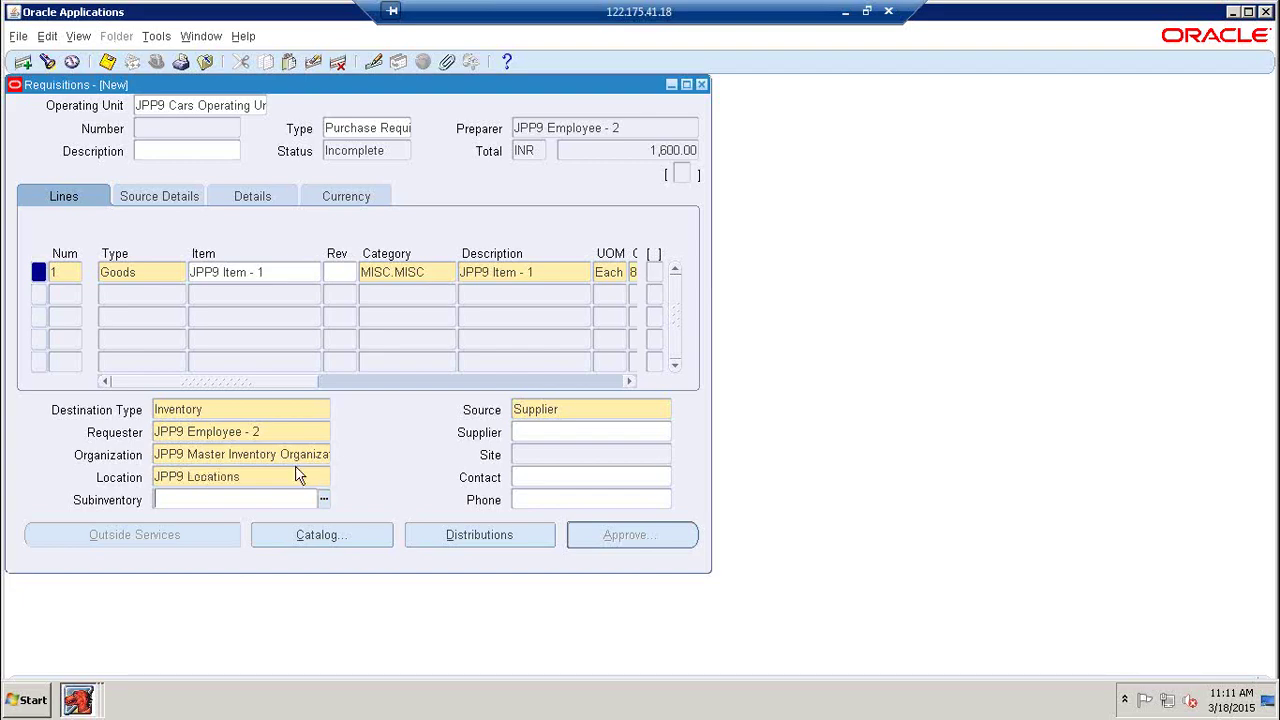
- Generate the charge account distribution for the line and save the requisition
left_click(504, 542)
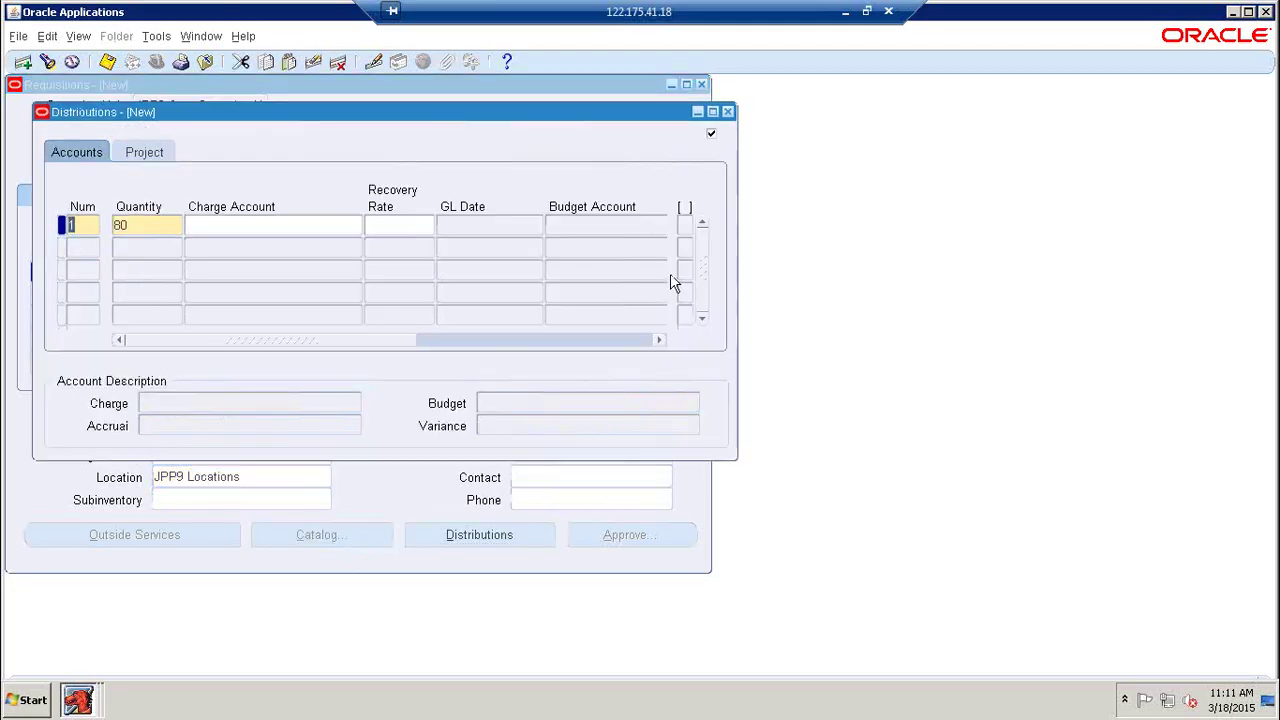
left_click_drag(398, 128, 694, 174)
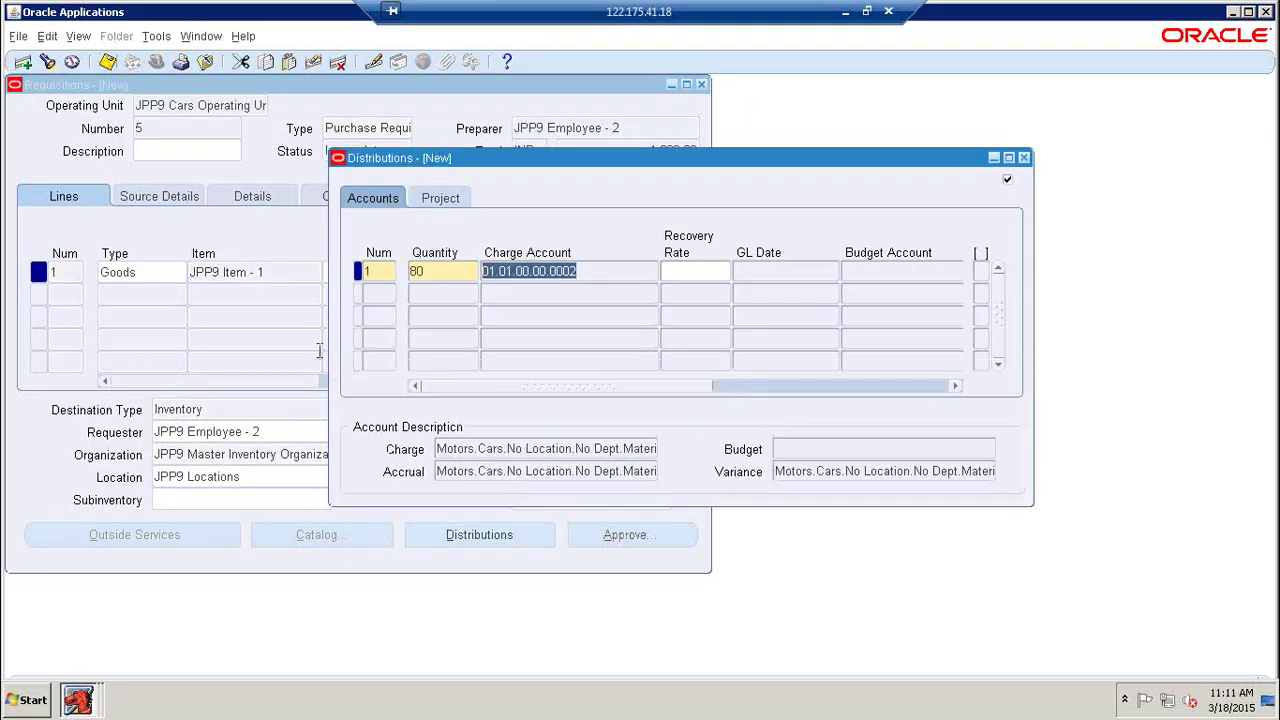
left_click(157, 128)
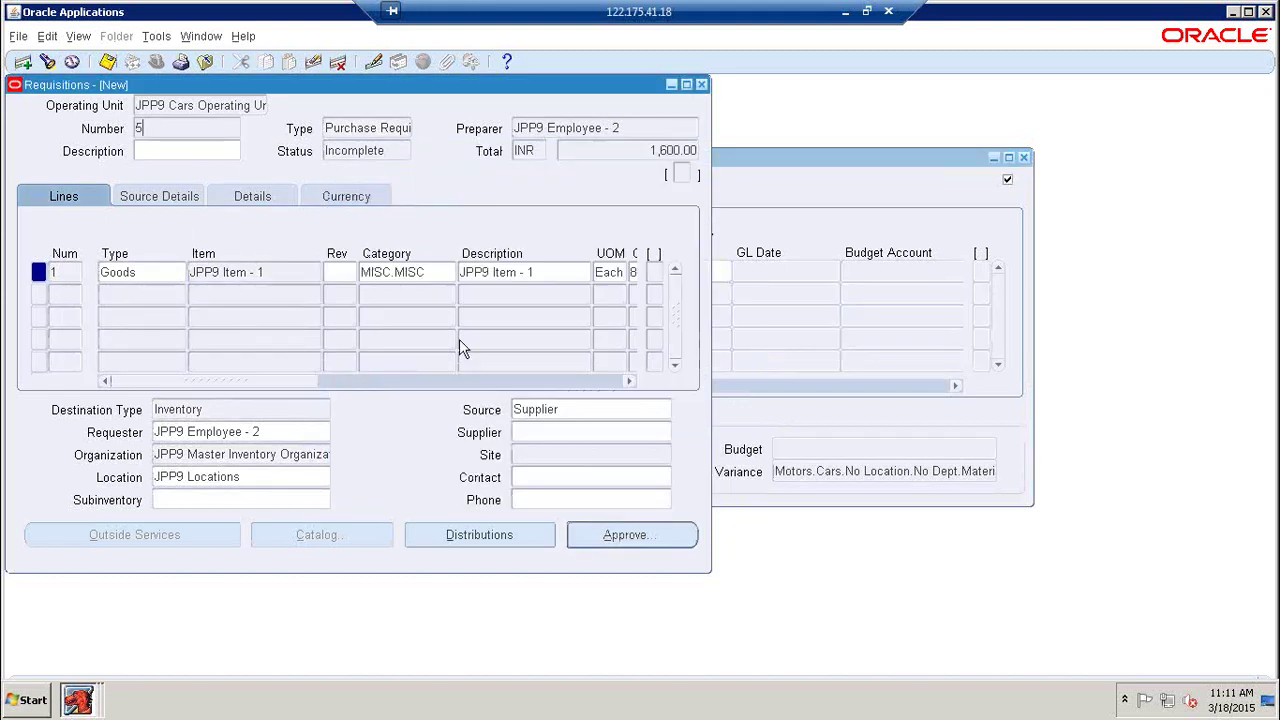
left_click(1024, 158)
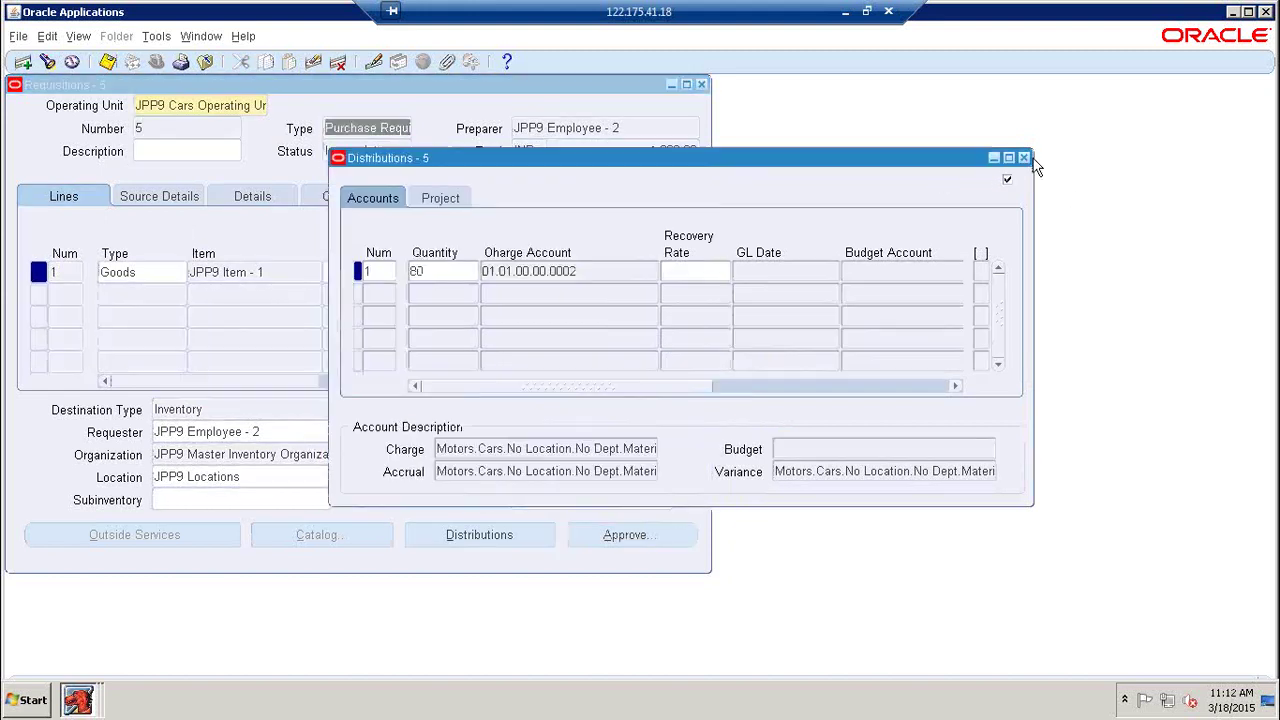
left_click(1026, 158)
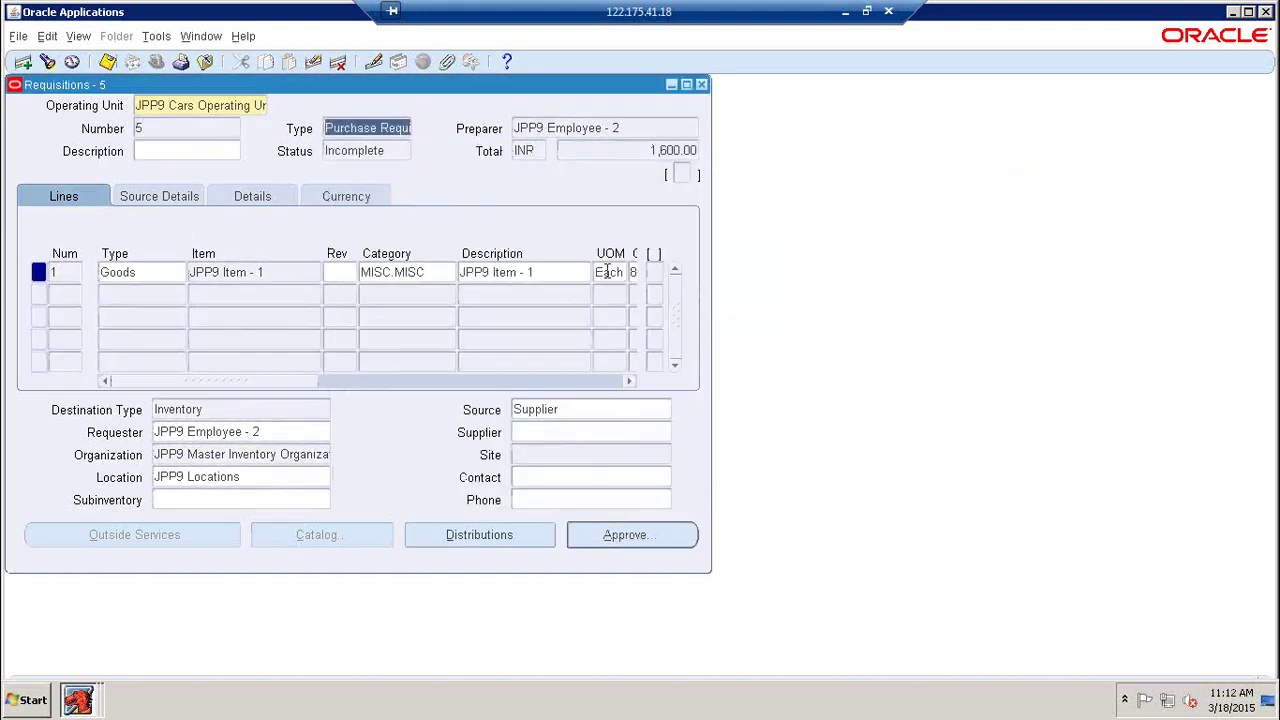
- Submit the saved requisition for approval and close the Requisitions form
left_click(628, 536)
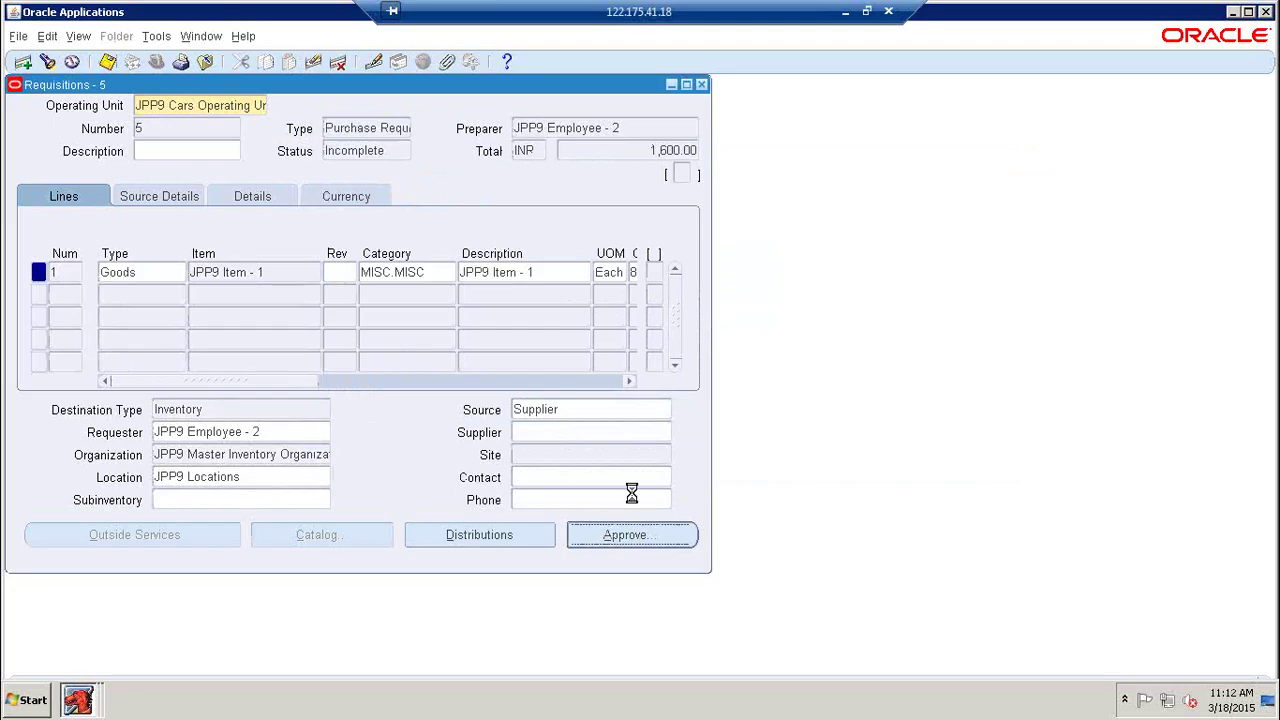
left_click(486, 565)
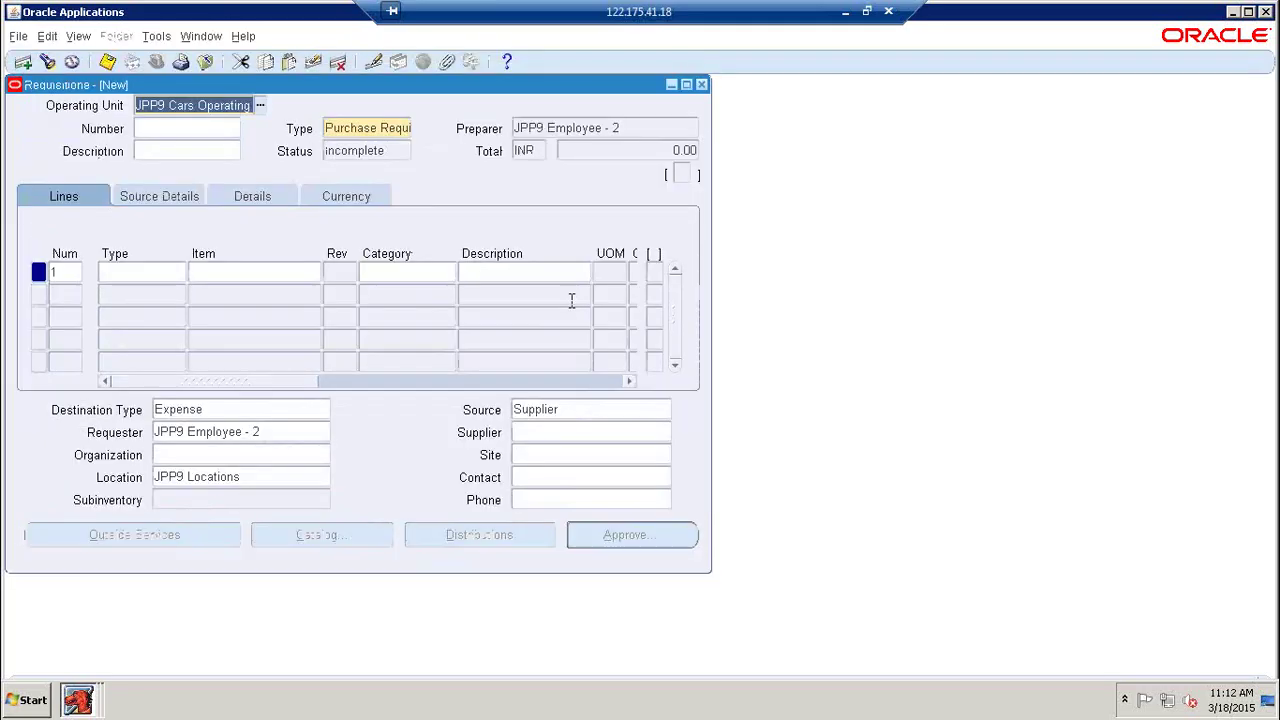
left_click(704, 86)
- Search the Requisition Summary for requisition number 5
double_click(116, 265)
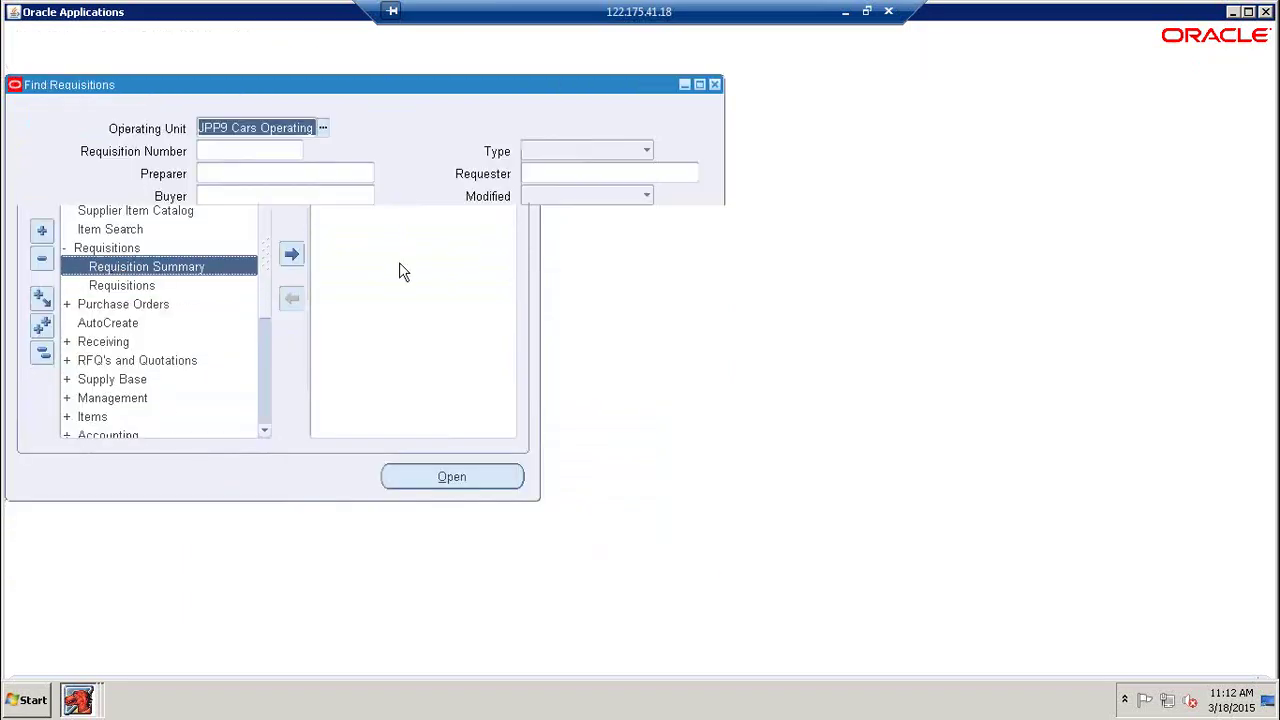
left_click(299, 153)
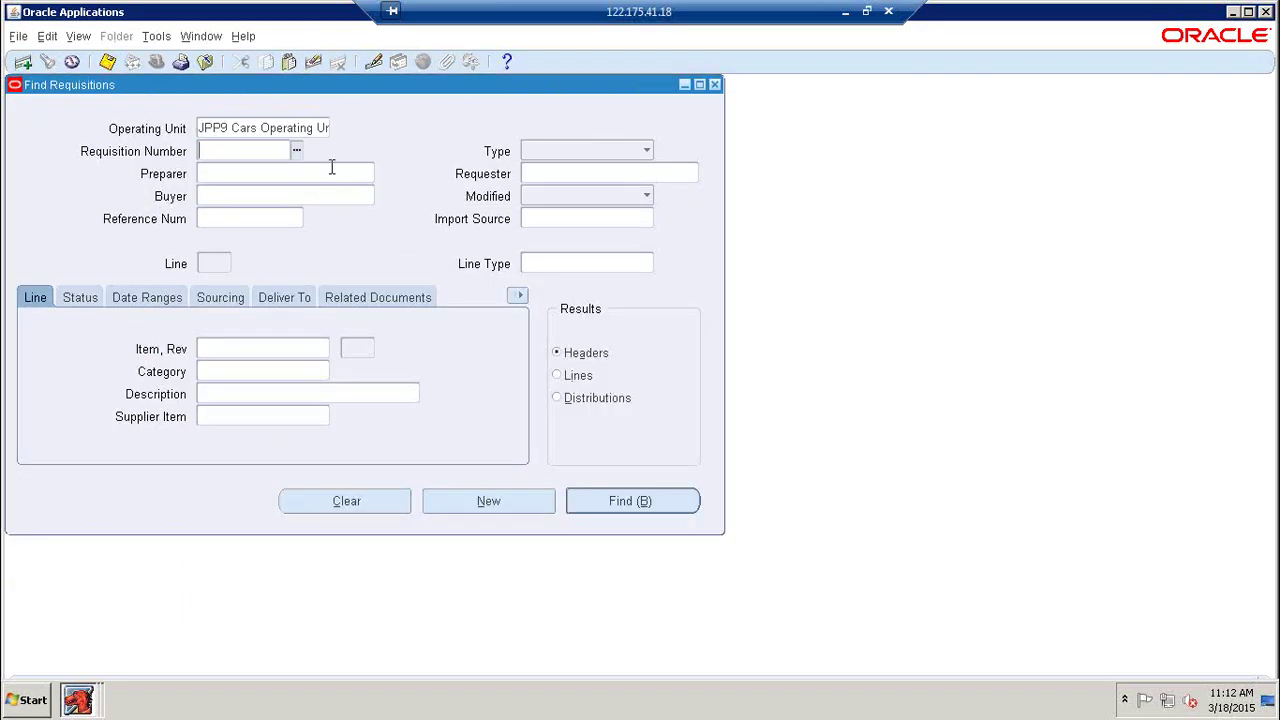
type("5")
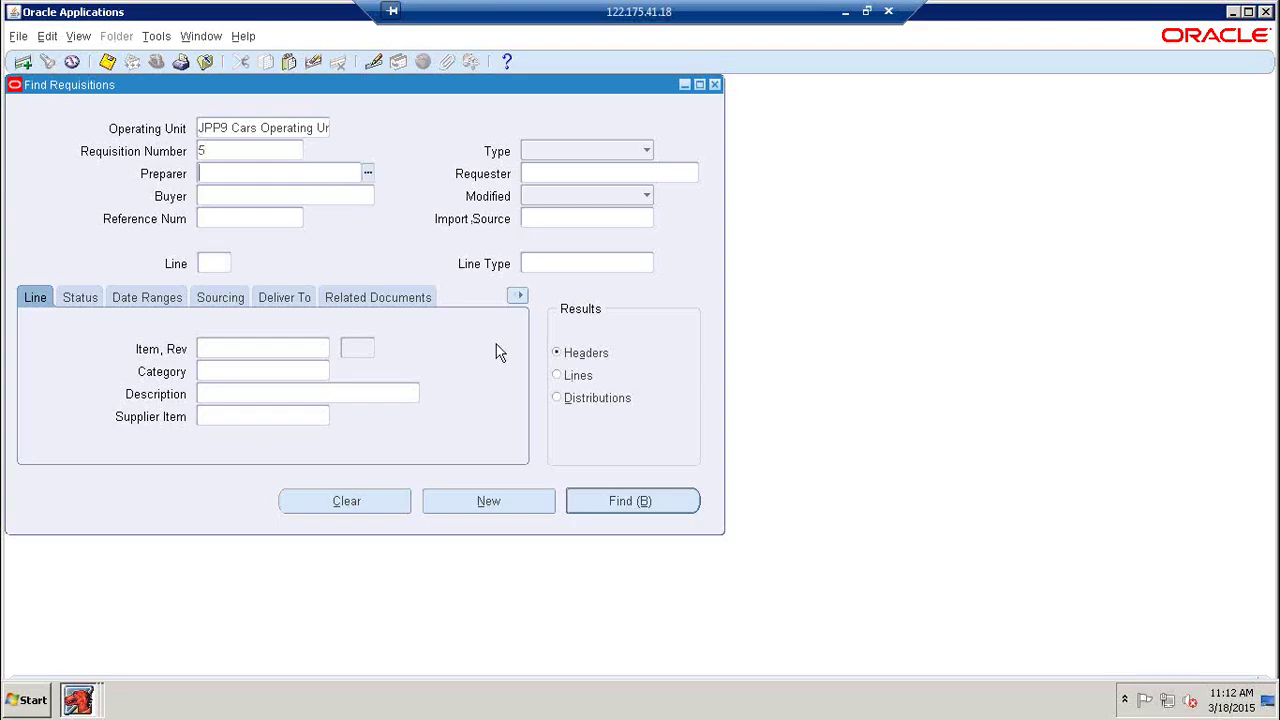
left_click(609, 507)
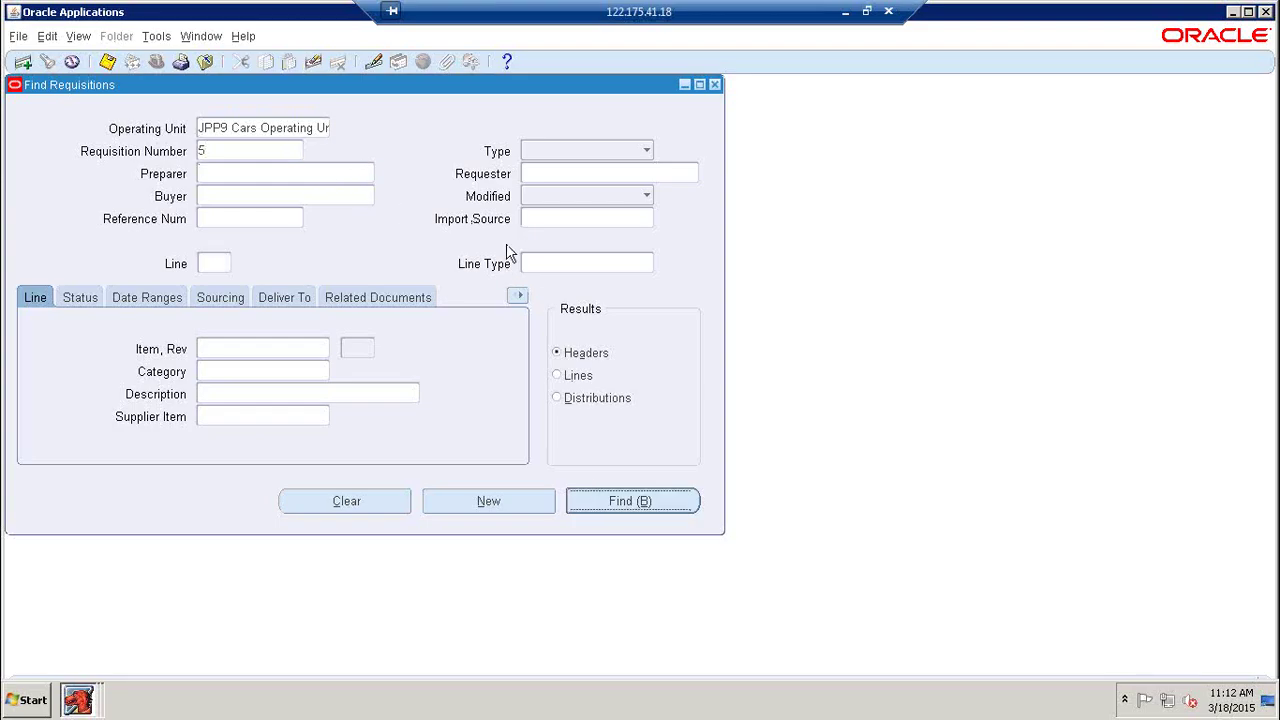
- Check the approval status of requisition 5, and close the Requisition Headers Summary and Find Requisitions windows
left_click(321, 182)
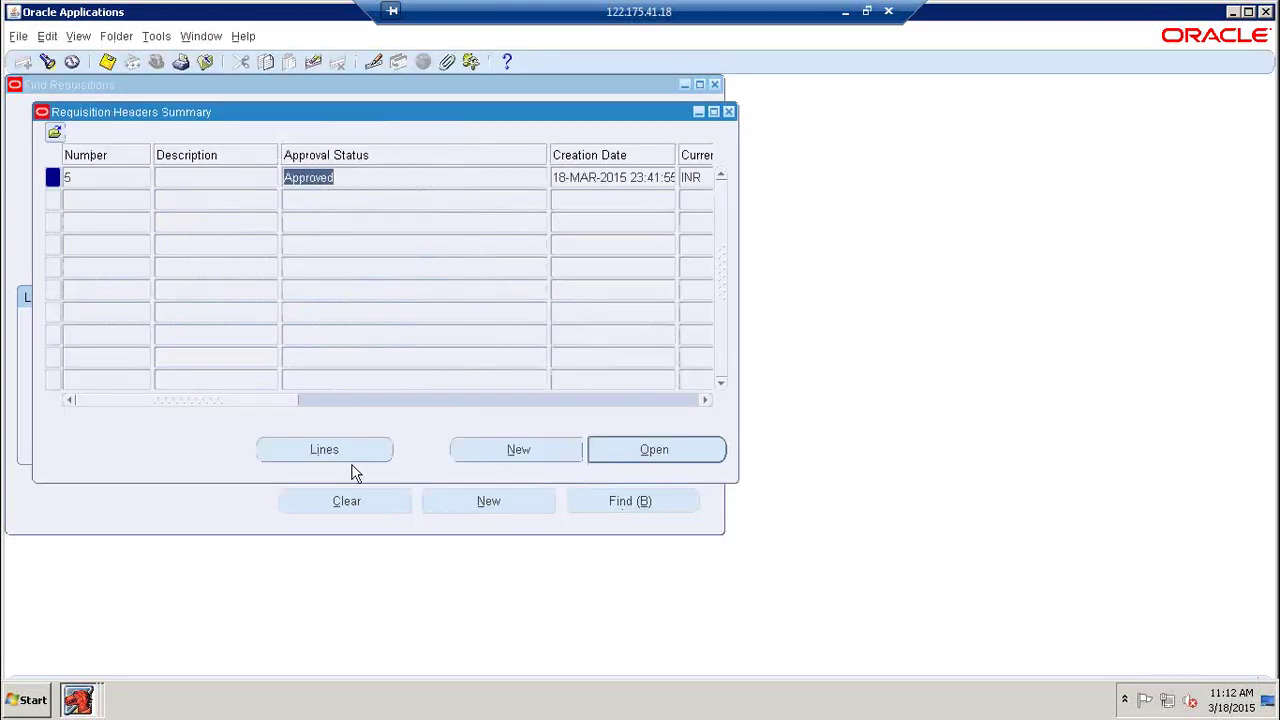
left_click(729, 112)
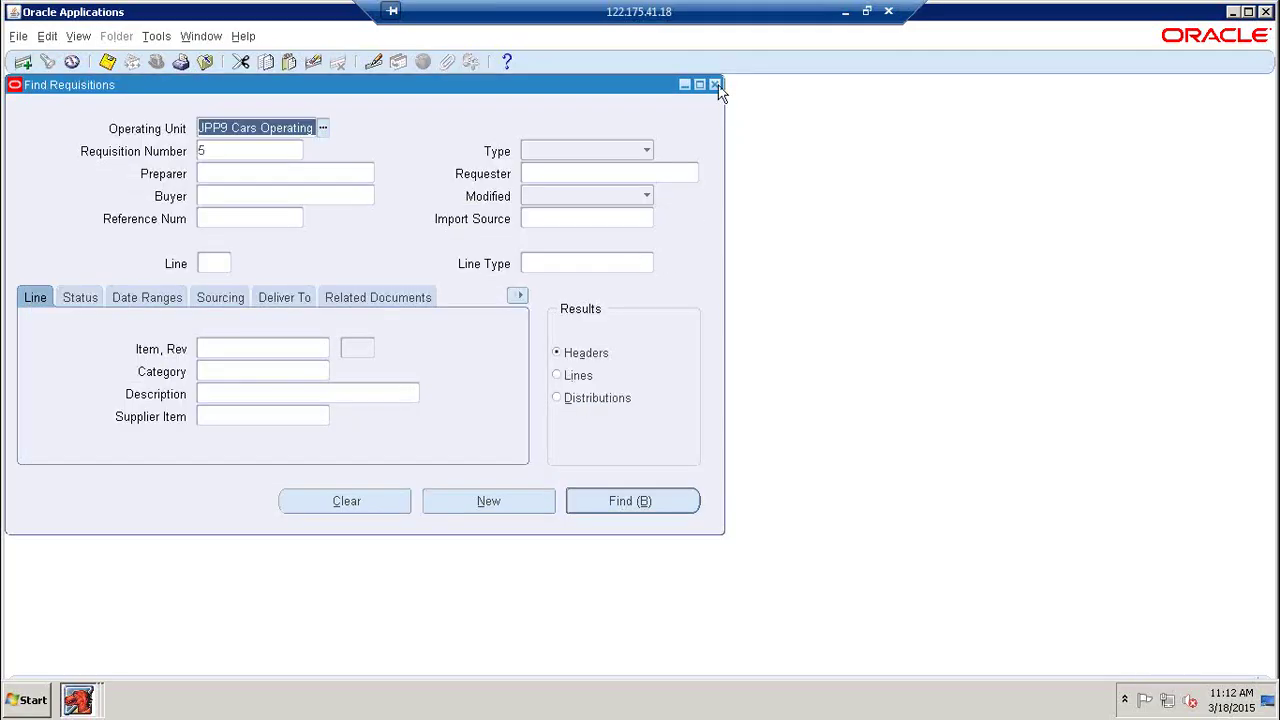
key("F4")
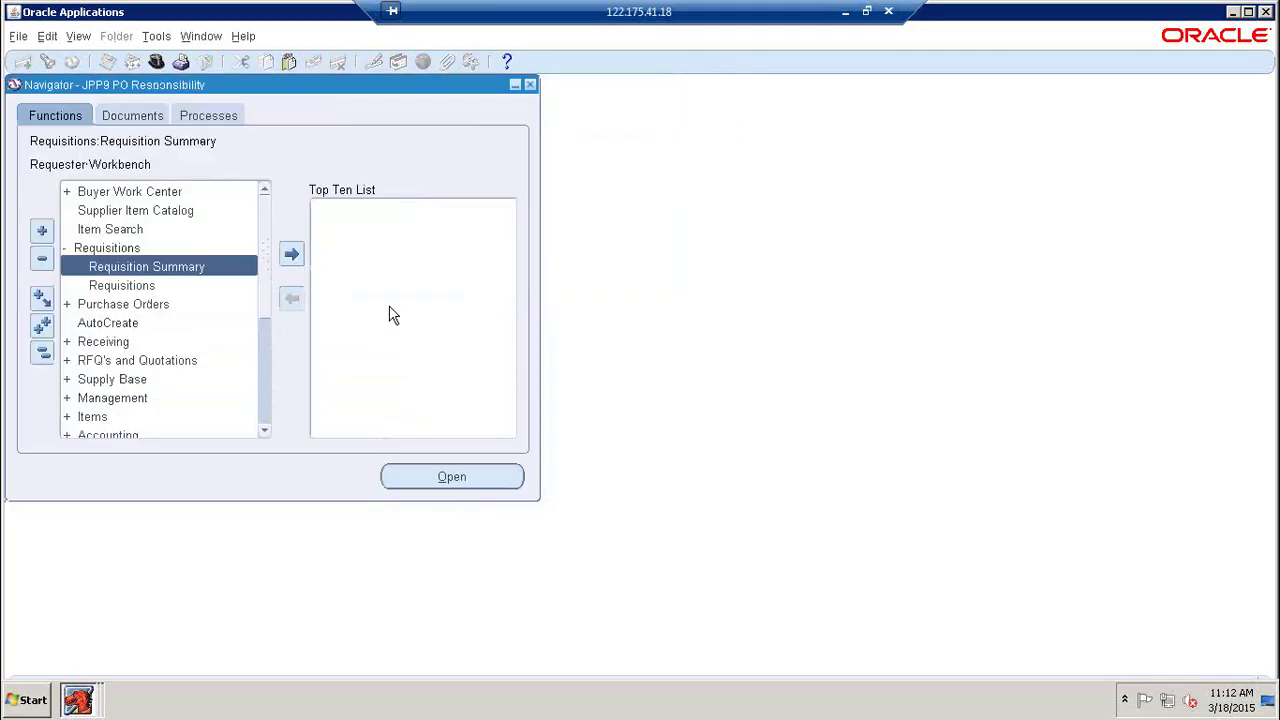
- Switch to the desktop and launch Toad for Oracle
key("super+d")
right_click(384, 196)
left_click(420, 232)
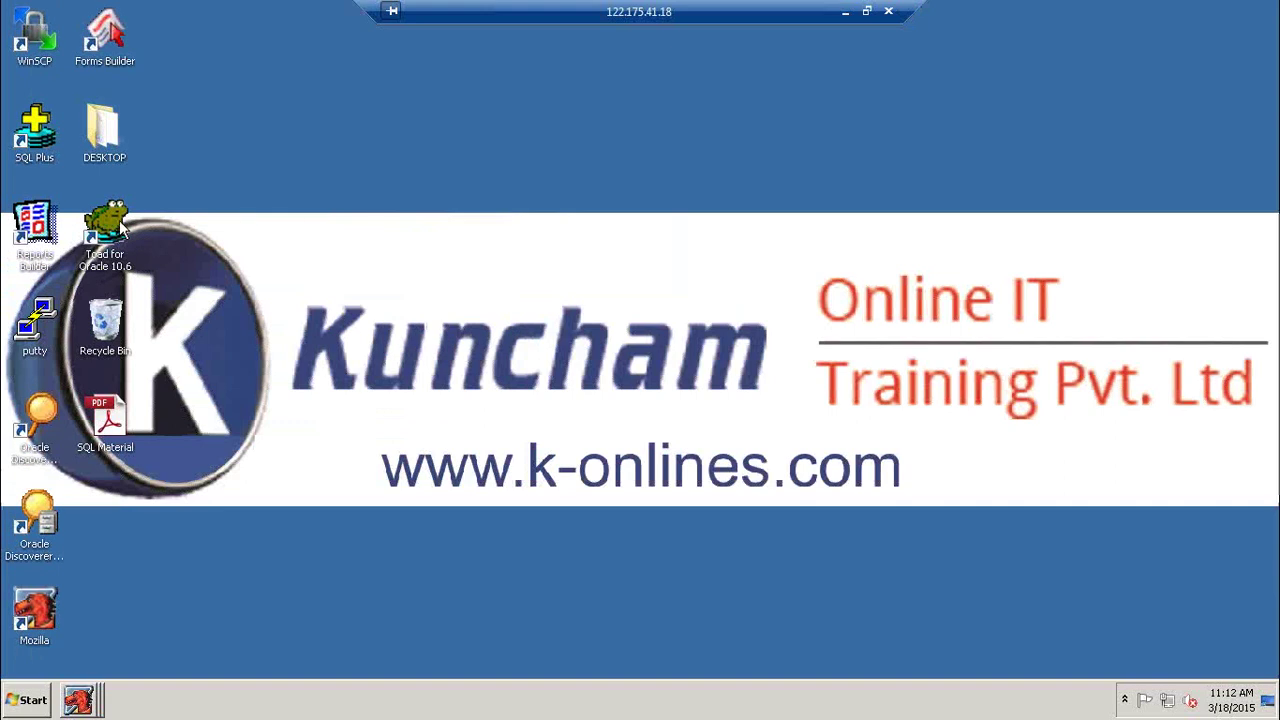
double_click(122, 228)
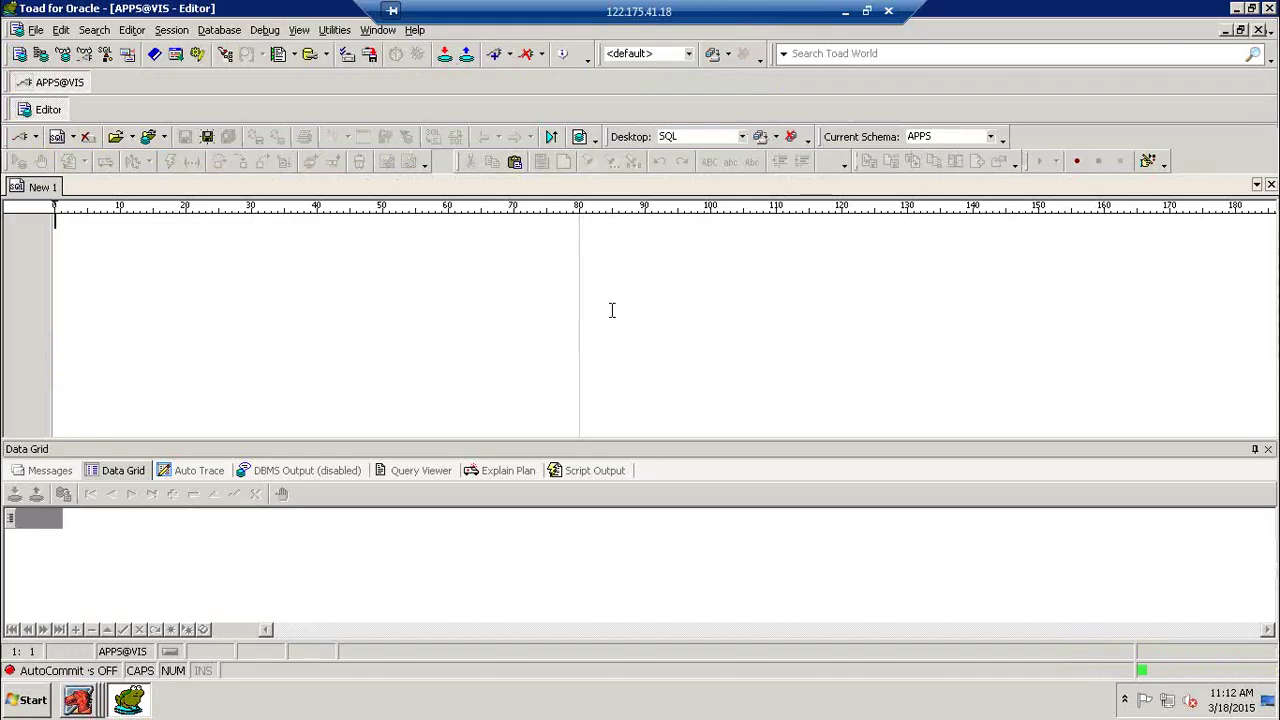
- Write and run a query selecting all columns from PO_REQUISITION_HEADERS_ALL where SEGMENT1='5'
type("SELECT *")
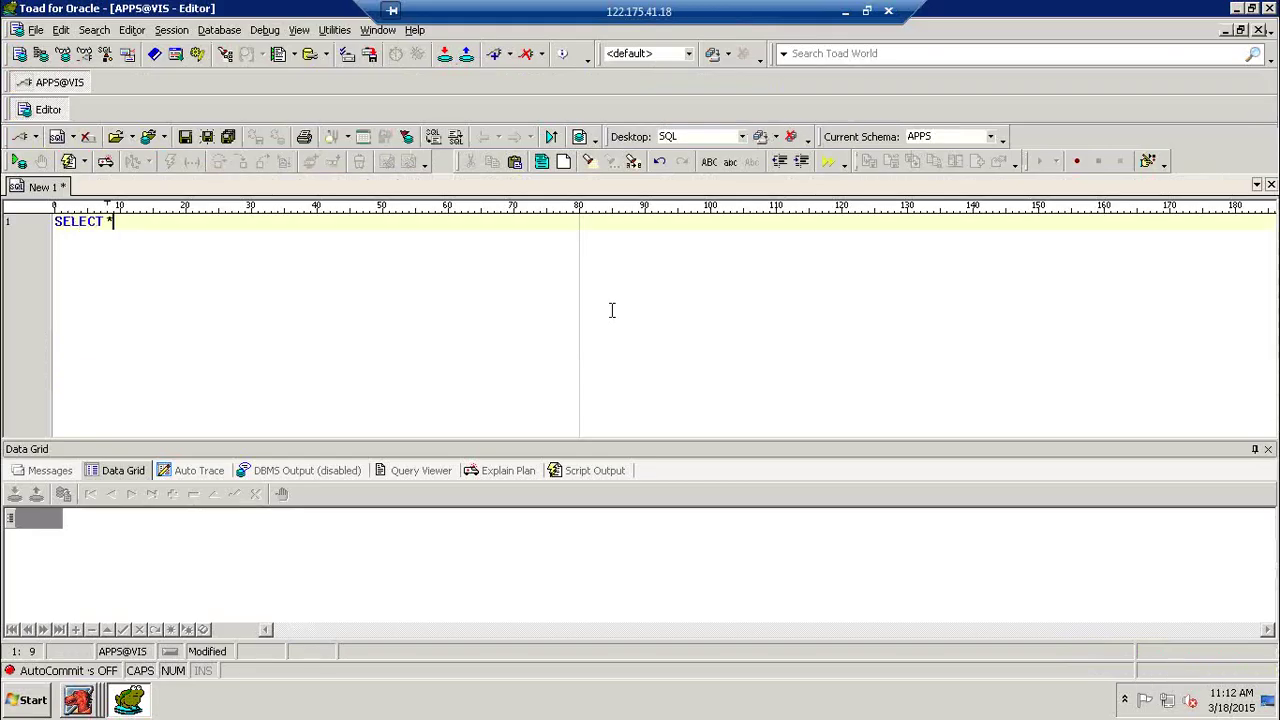
type(" FROM PO_REQU")
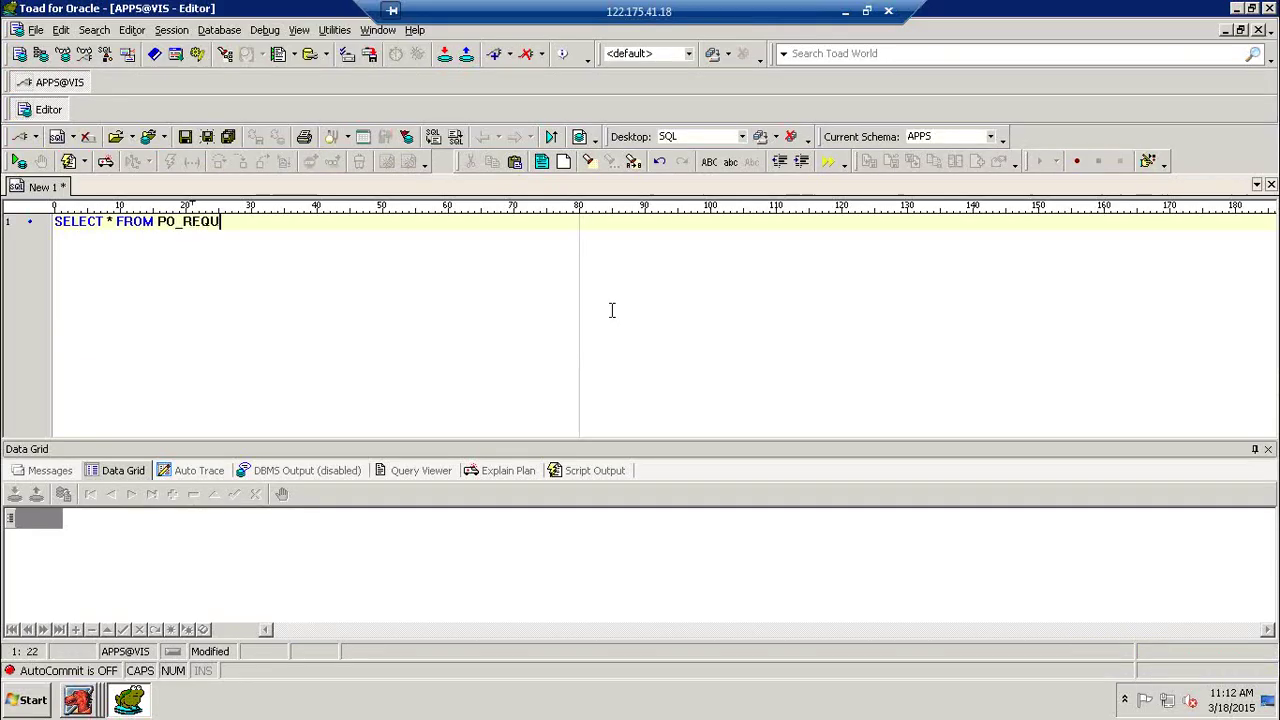
type("ISITION_HEADERS_ALL ")
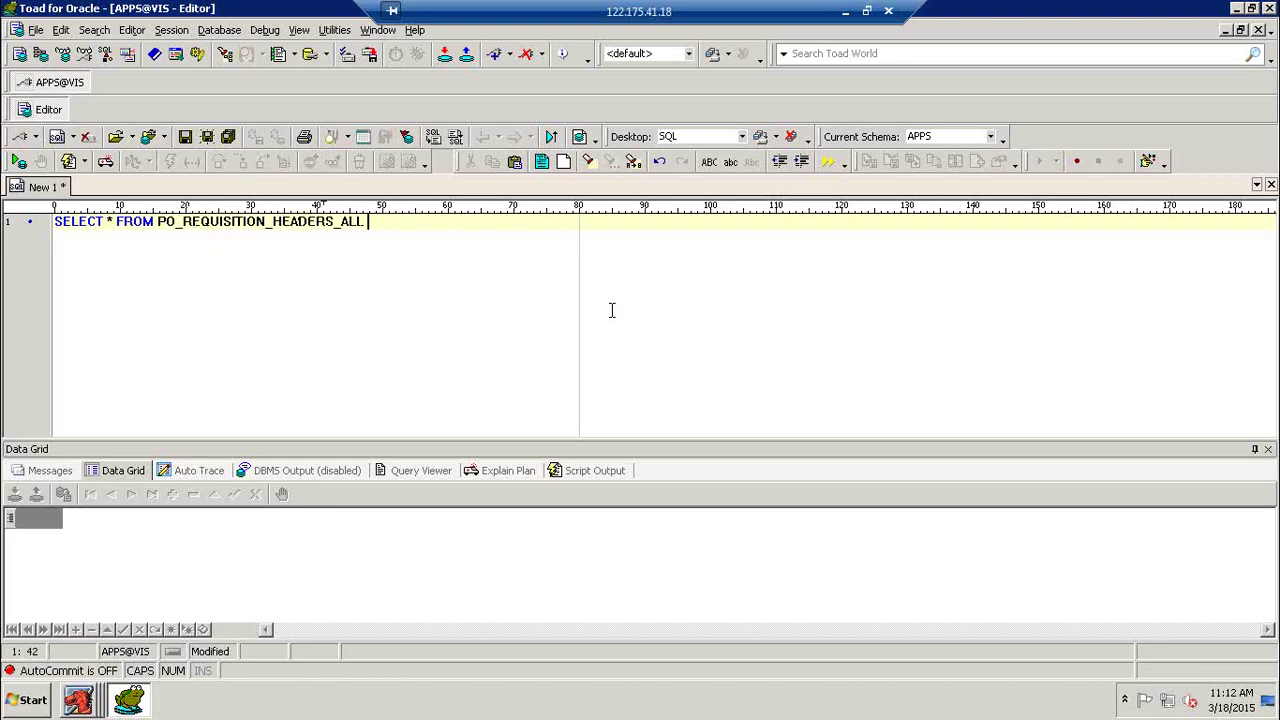
type("WHERE SEGMENT")
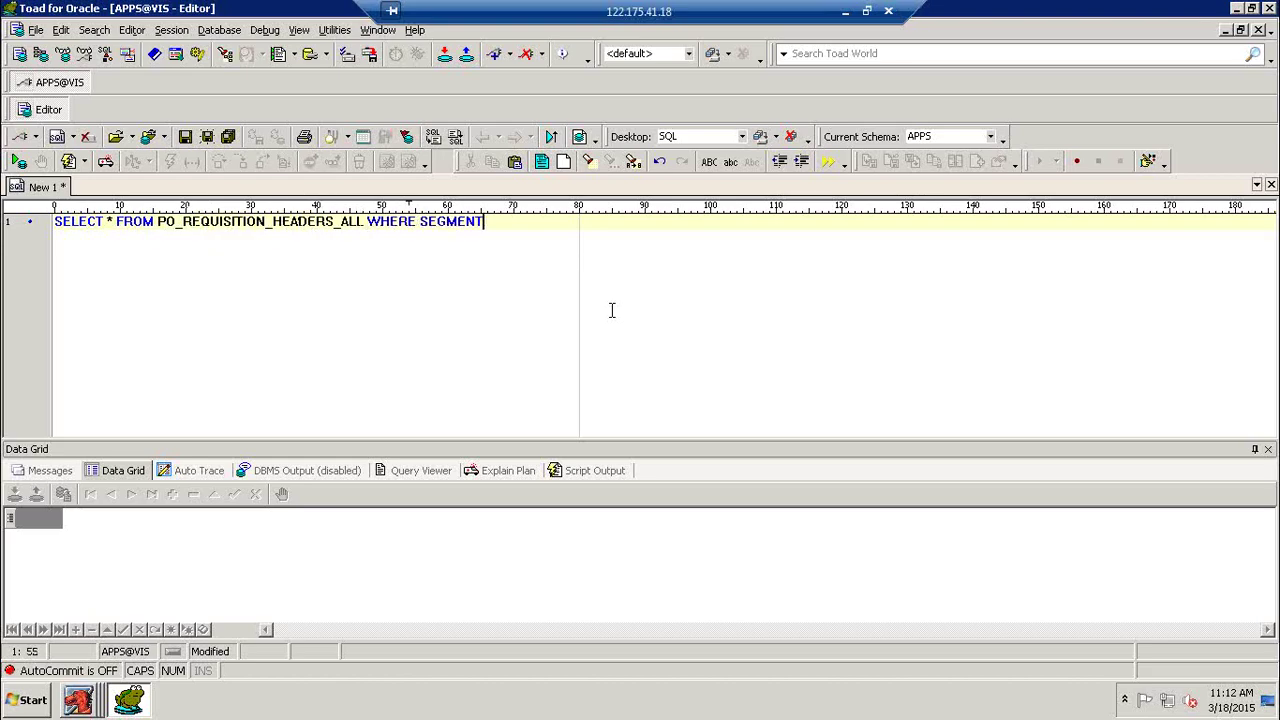
type("1='5'")
key("F9")
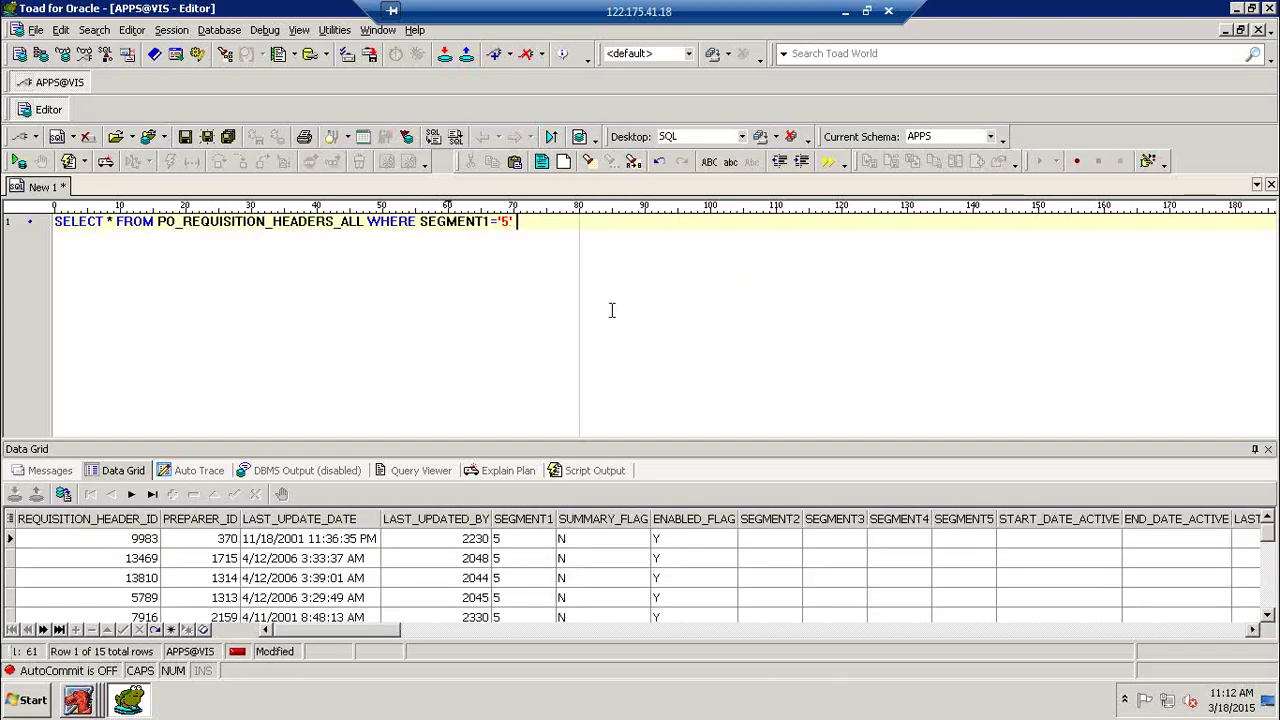
- Restrict the requisition headers query with AND ORG_ID='7931' and run it again
type("AND ORG_ID='79")
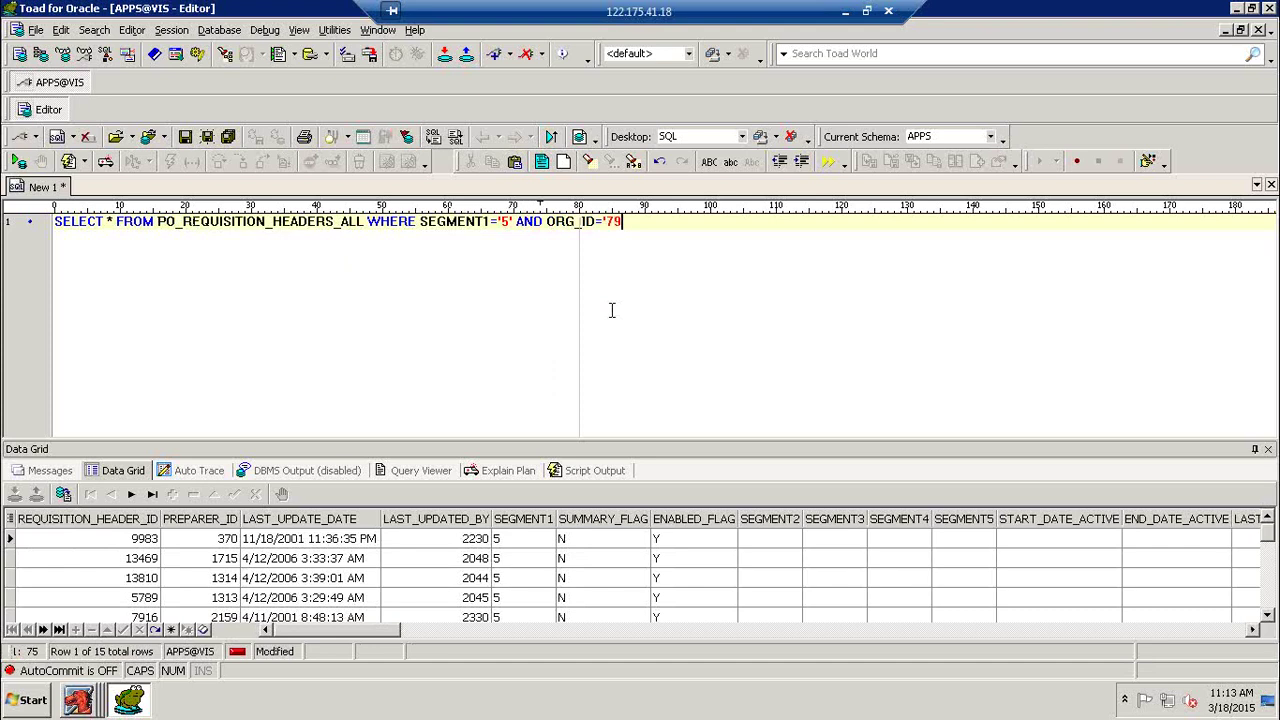
type("31'")
key("F9")
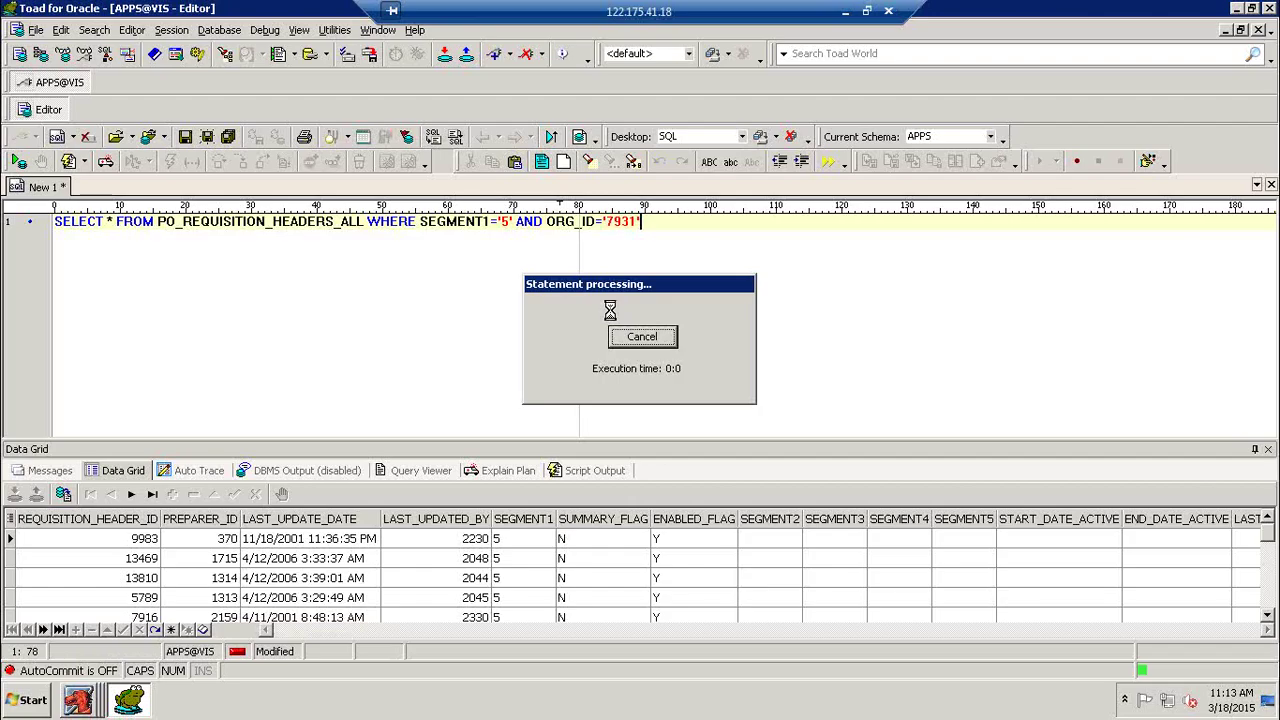
- Begin a second query below the first, selecting all columns from PO_REQUISITION_LINES_ALL with a WHERE clause
key("Return")
key("Return")
type("SELEC")
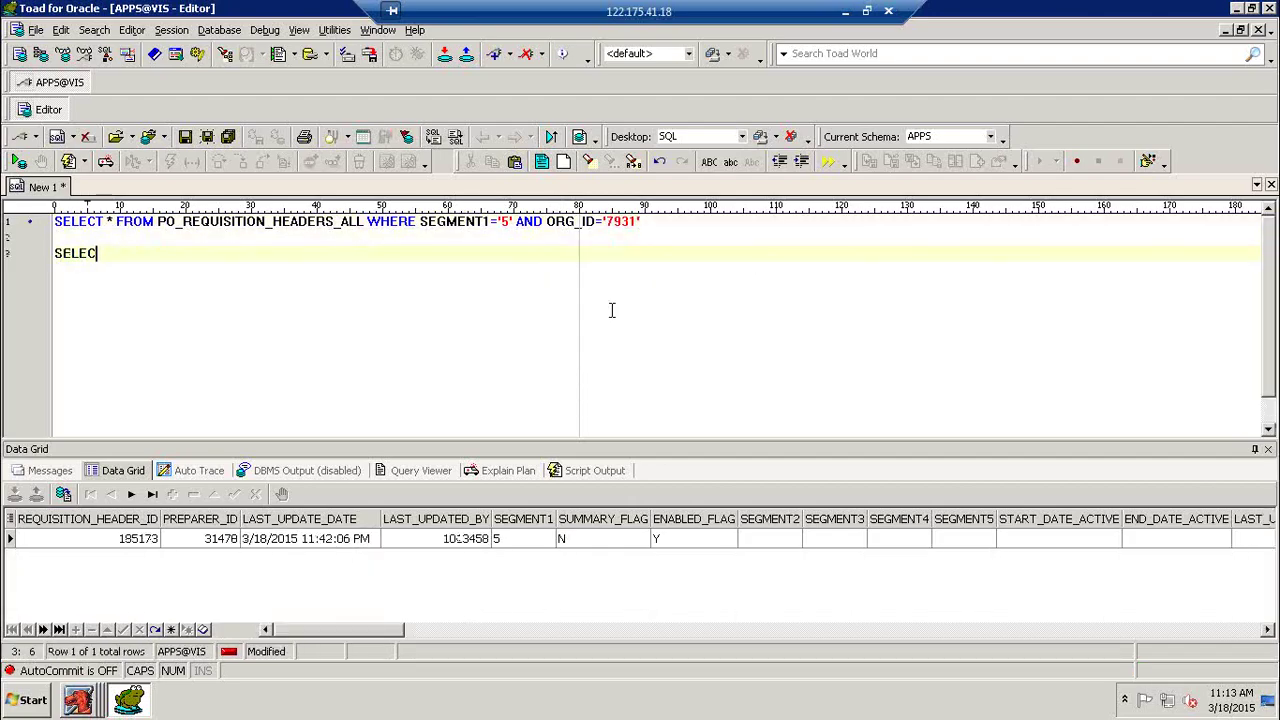
type("T * FREOM")
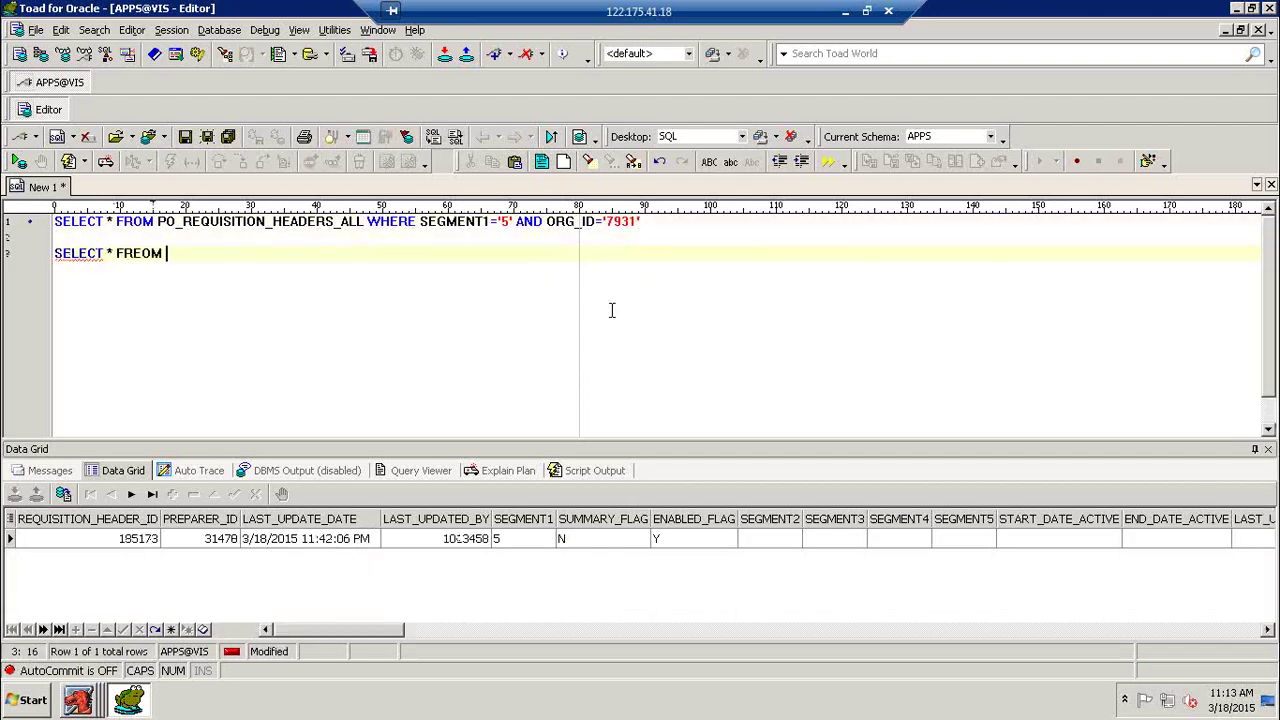
key("BackSpace")
key("BackSpace")
key("BackSpace")
type("OM PO")
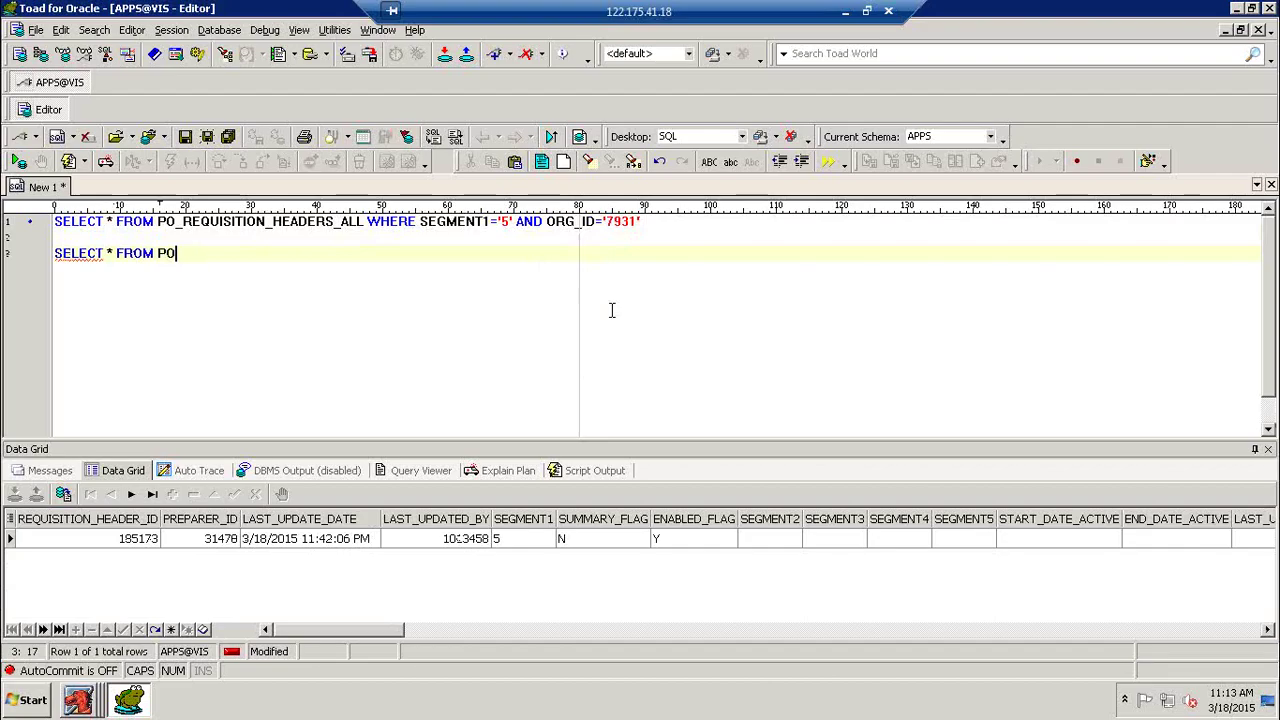
type("_REQUIS")
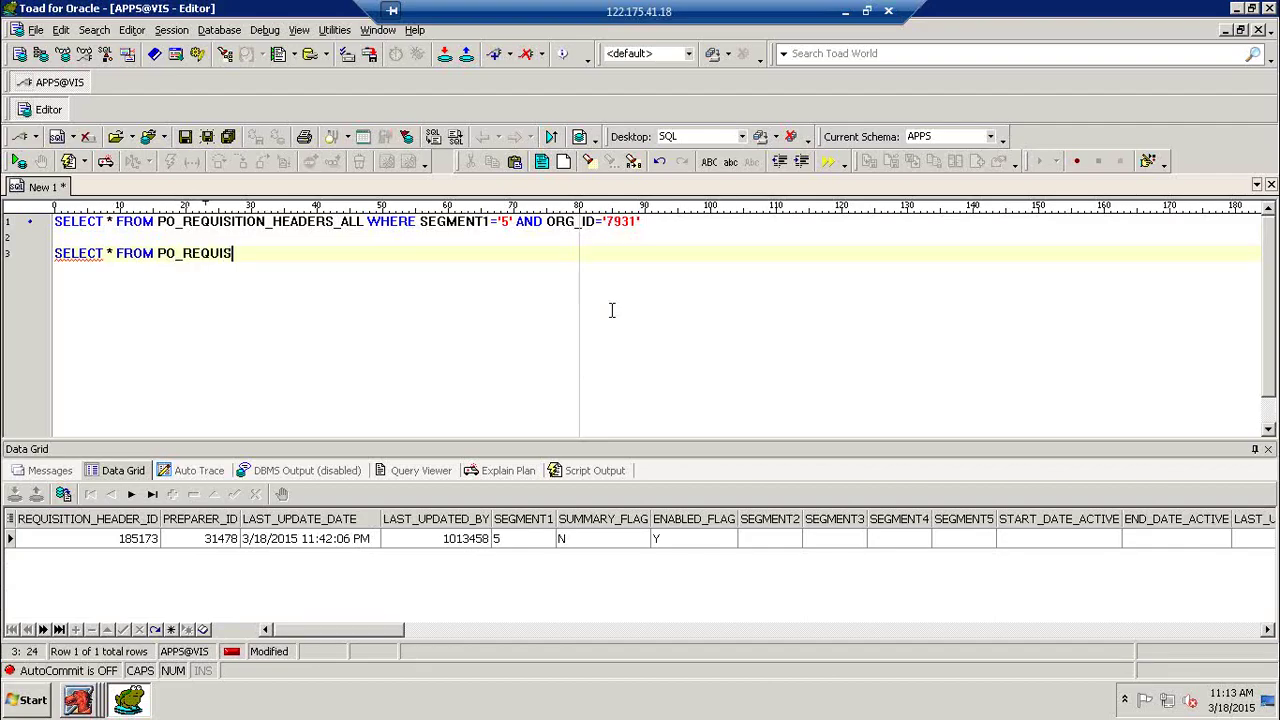
type("ITION_LINES_ALL WHERE")
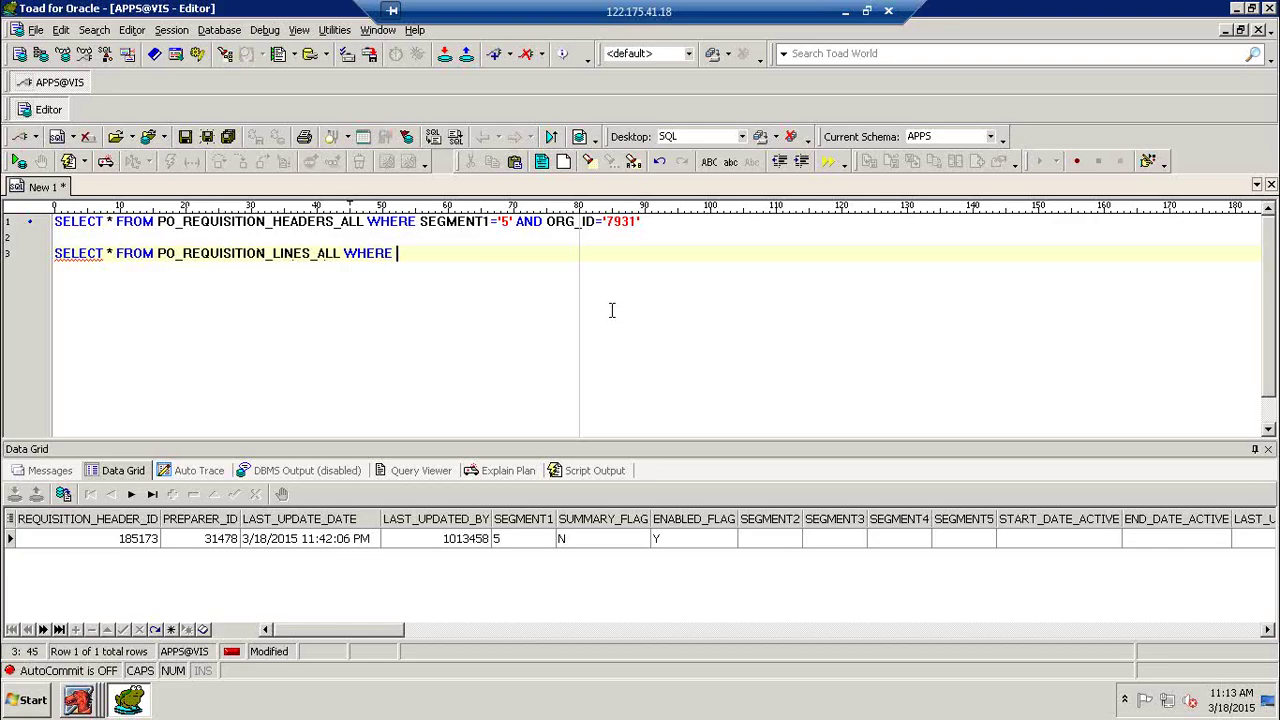
- Complete the lines query with the condition REQUISITION_HEADER_ID='185173' and run it
type("P")
key("BackSpace")
type("REQUISITION_HEADER_ID='")
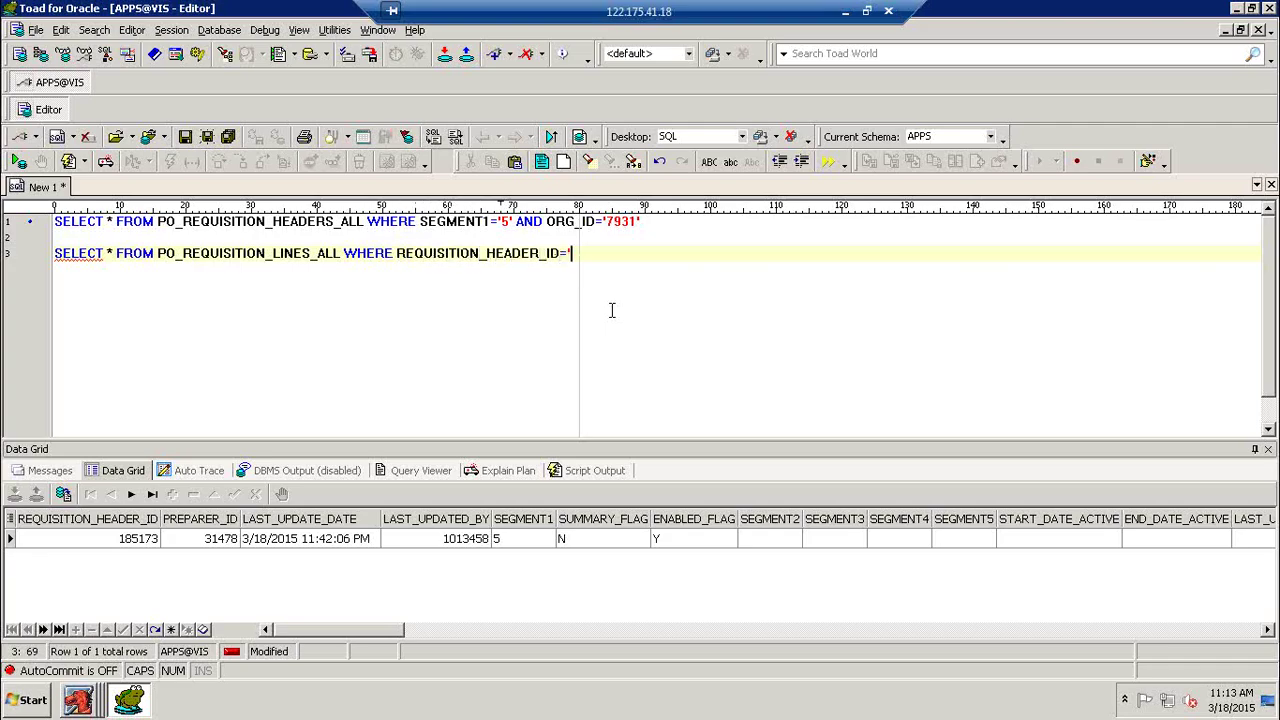
type("185173'")
key("F9")
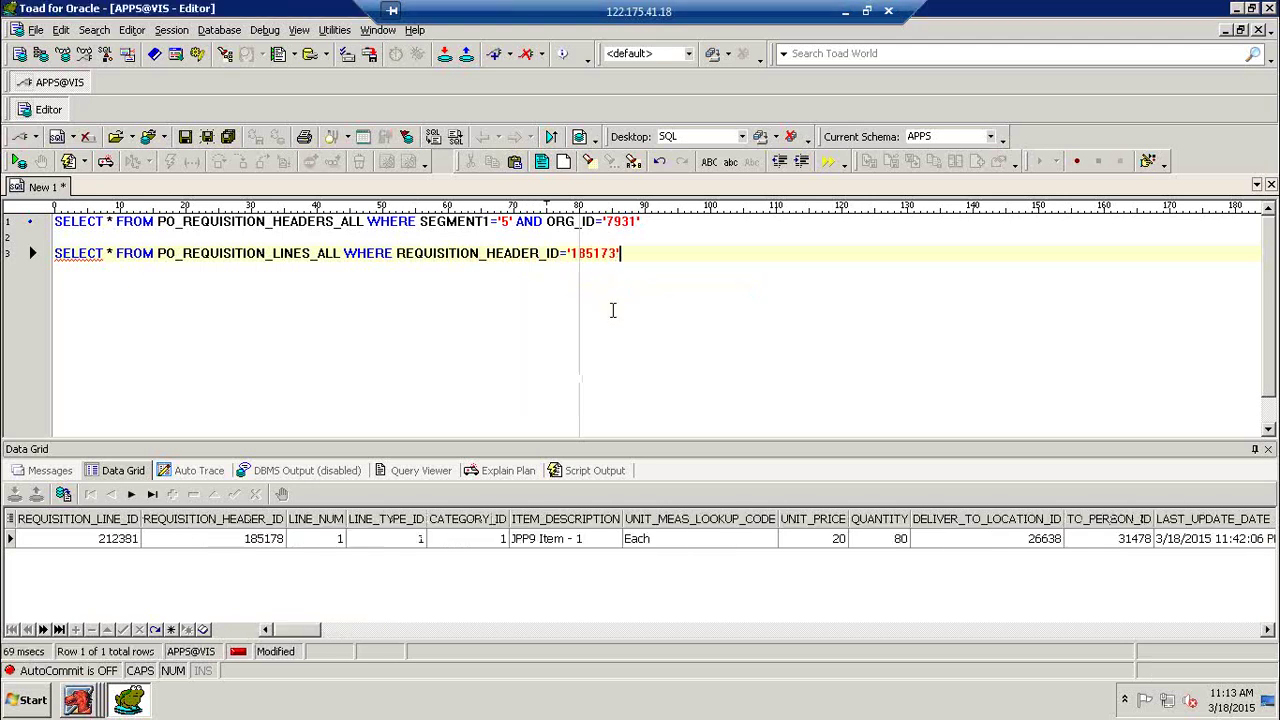
- Write and run a third query selecting all columns from PO_REQ_DISTRIBUTIONS_ALL where REQUISITION_LINE_ID='212381'
key("Return")
key("Return")
type("SELECT ")
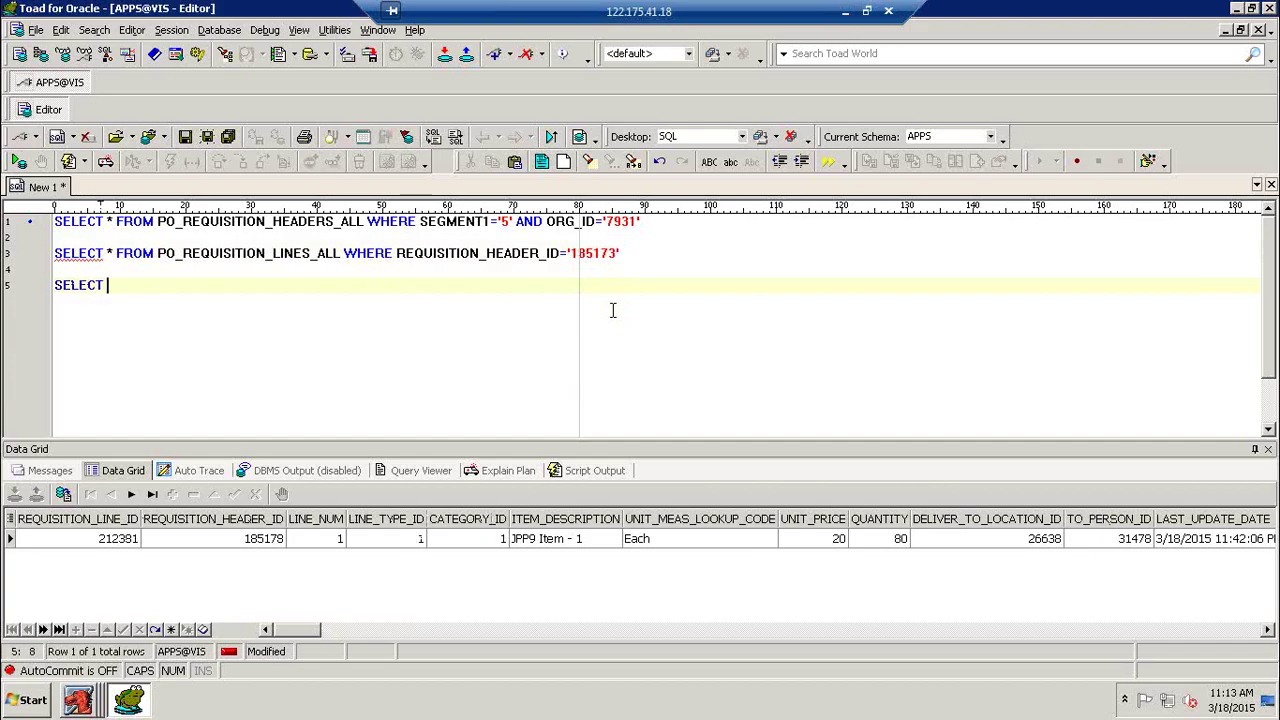
type("* FROM PO_")
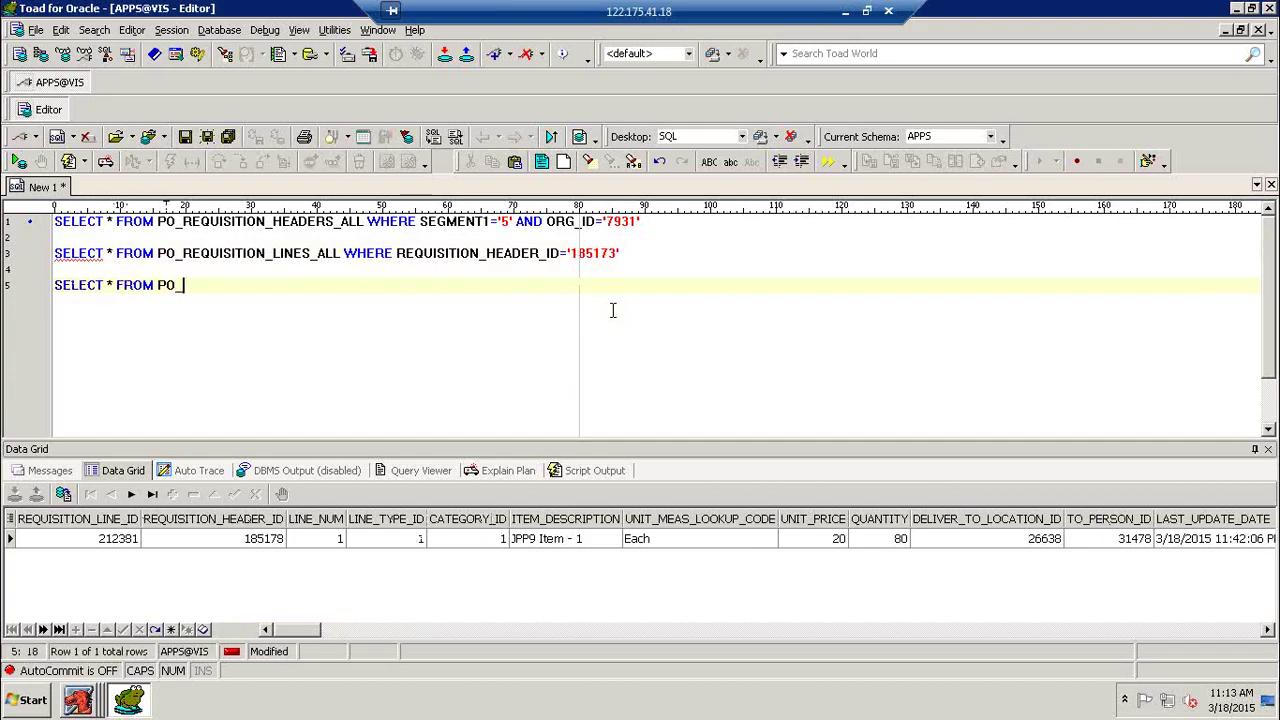
type("REQ_DISTRIBU")
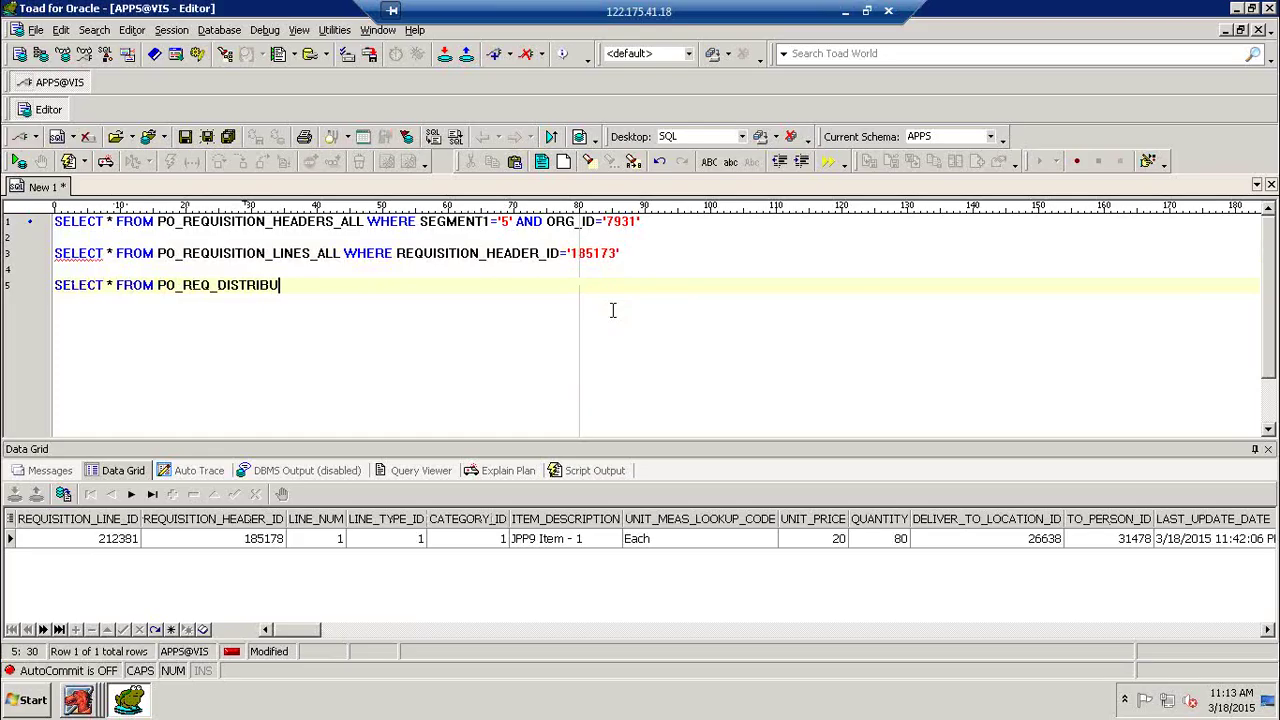
type("TIONS_AL")
type("L WHERE RE")
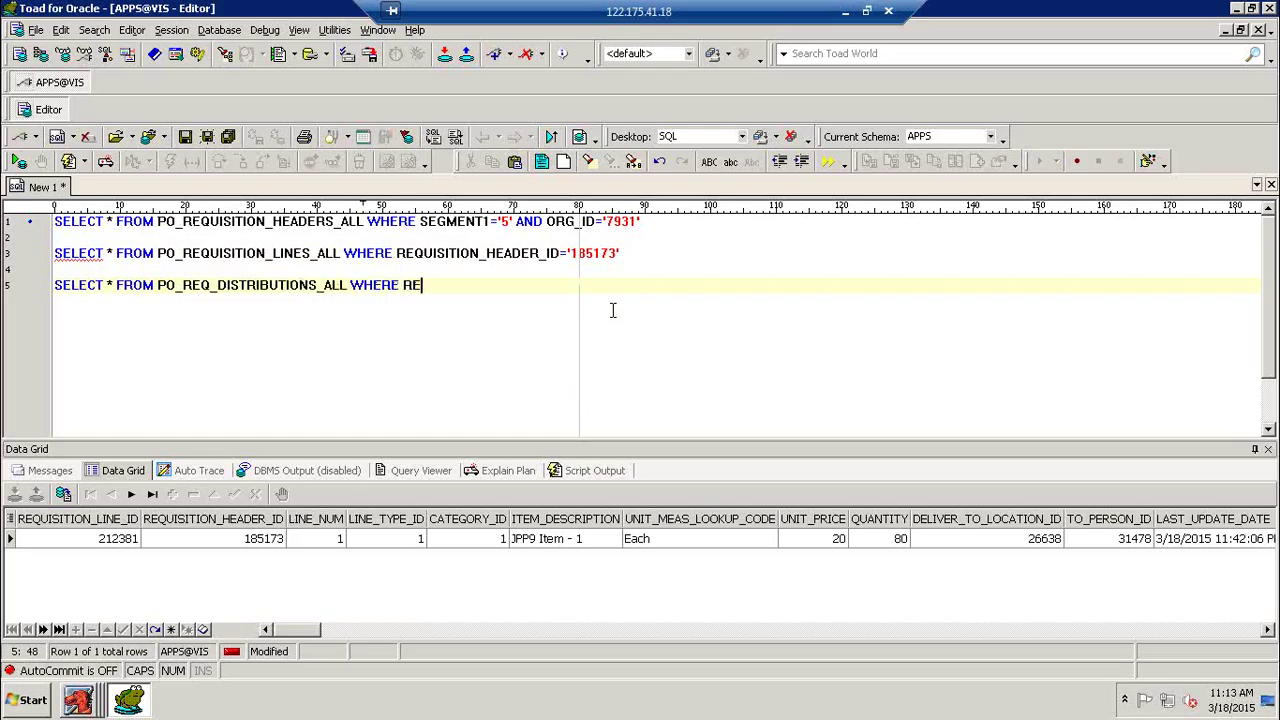
type("QUISITION_LINE_ID")
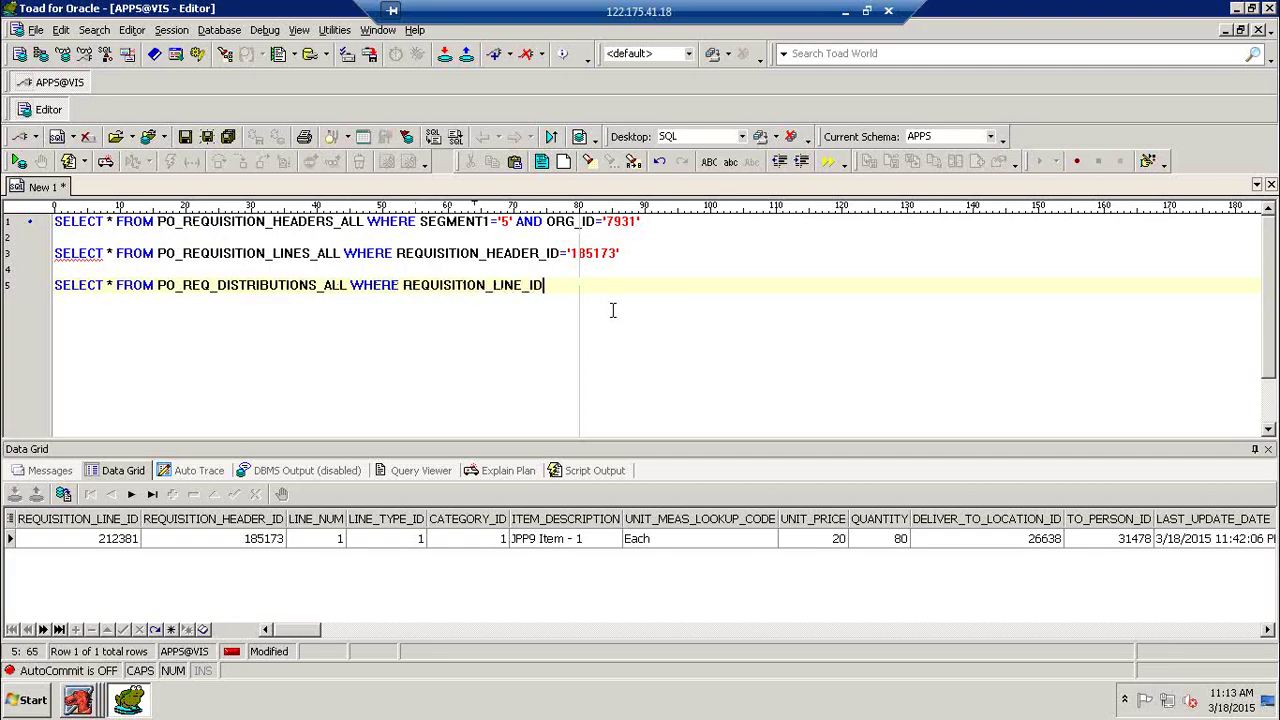
type("='212381")
key("F9")
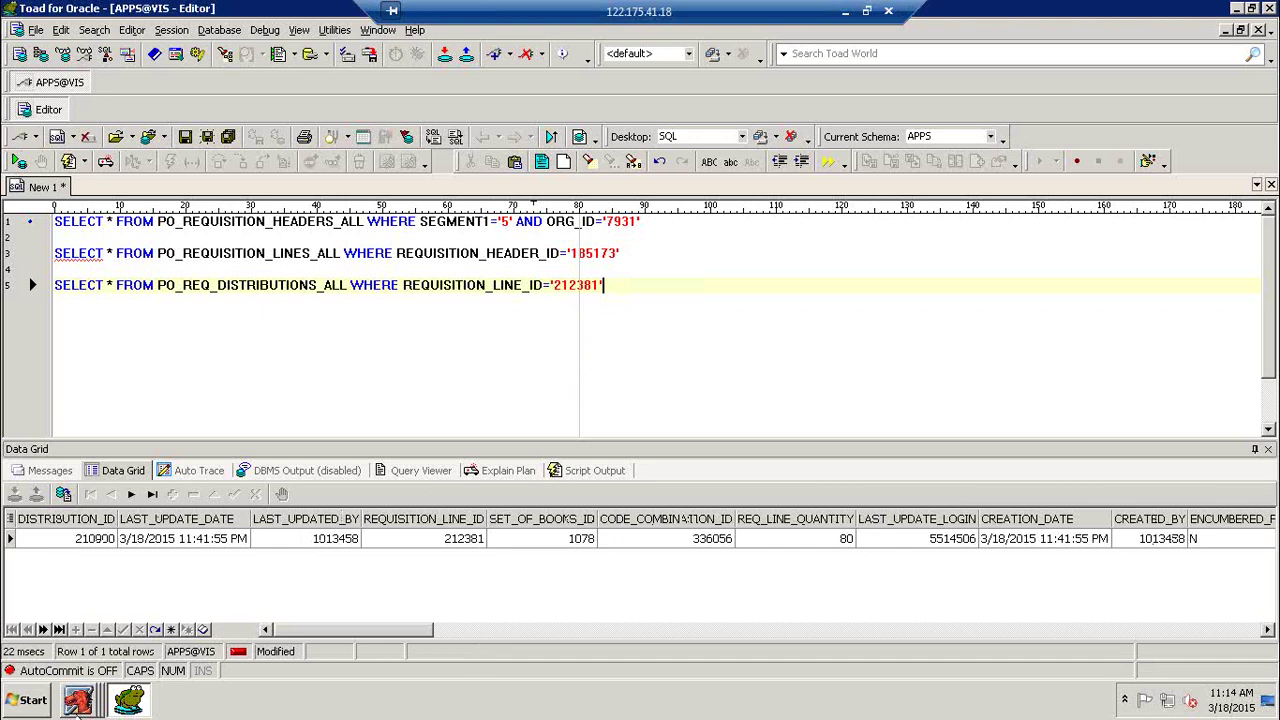
- Switch back to Oracle Applications, collapse the Requisitions functions and open the AutoCreate form
left_click(86, 701)
left_click(100, 663)
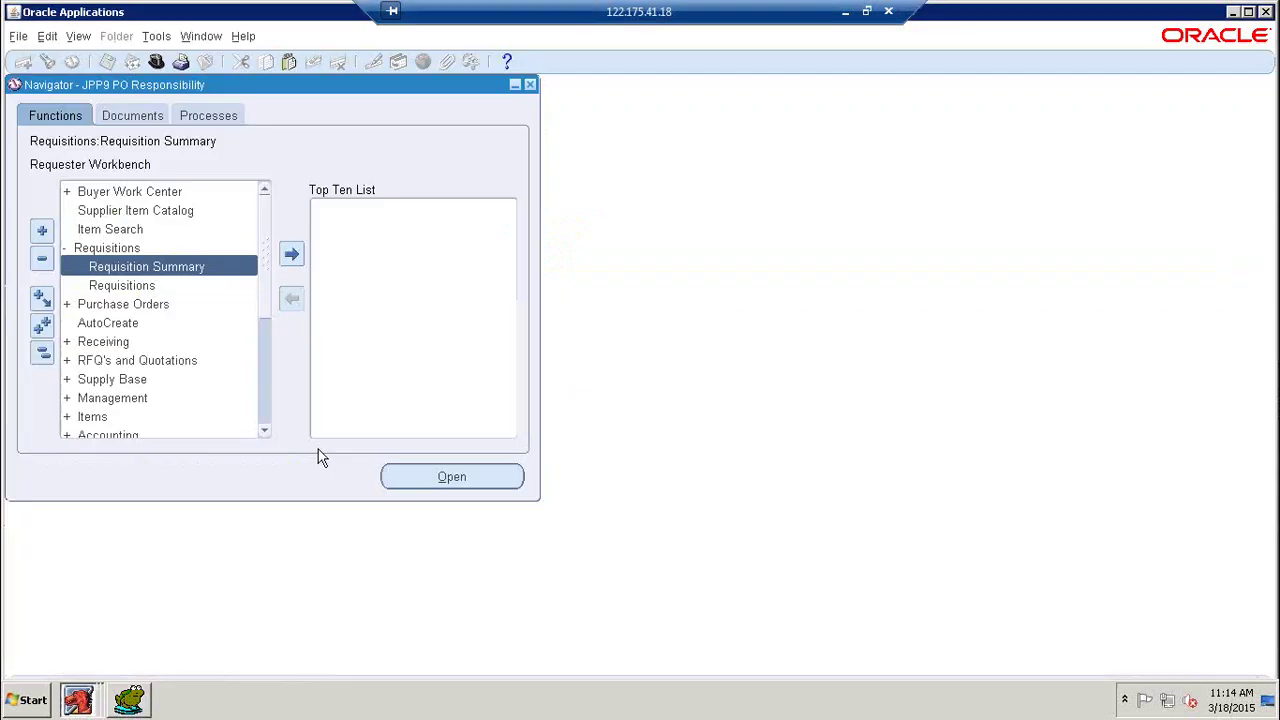
double_click(100, 250)
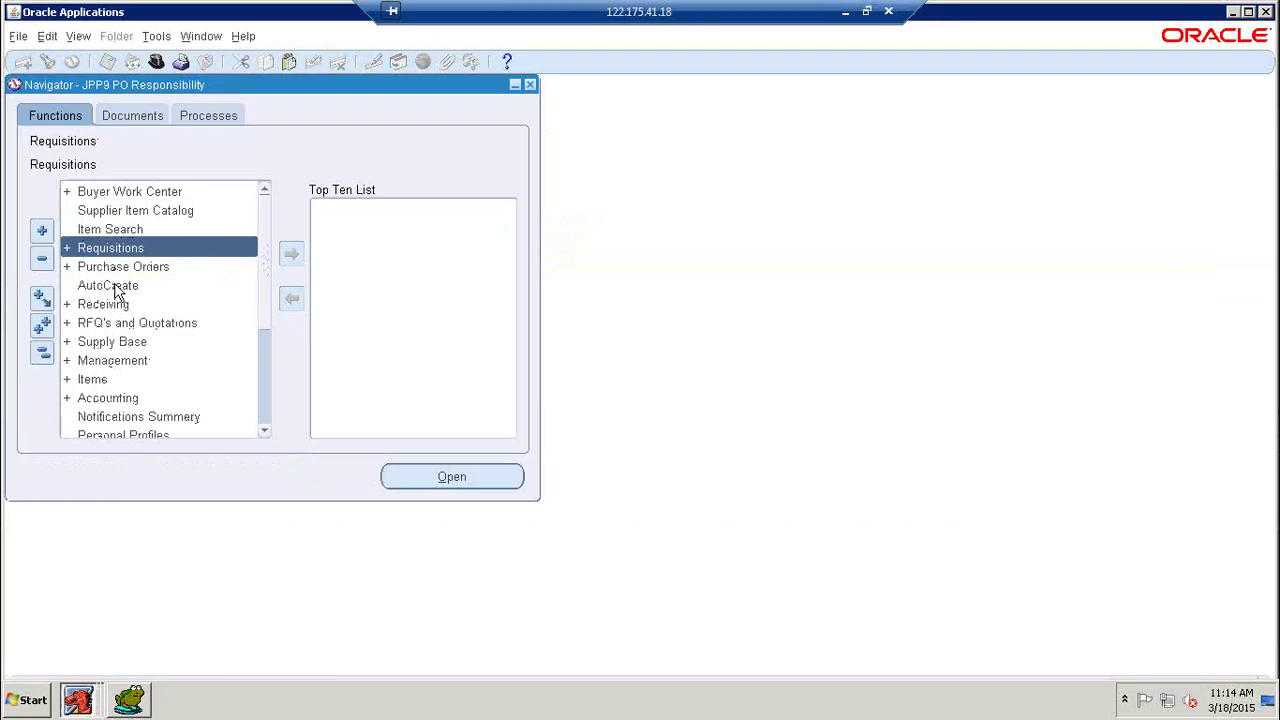
double_click(110, 286)
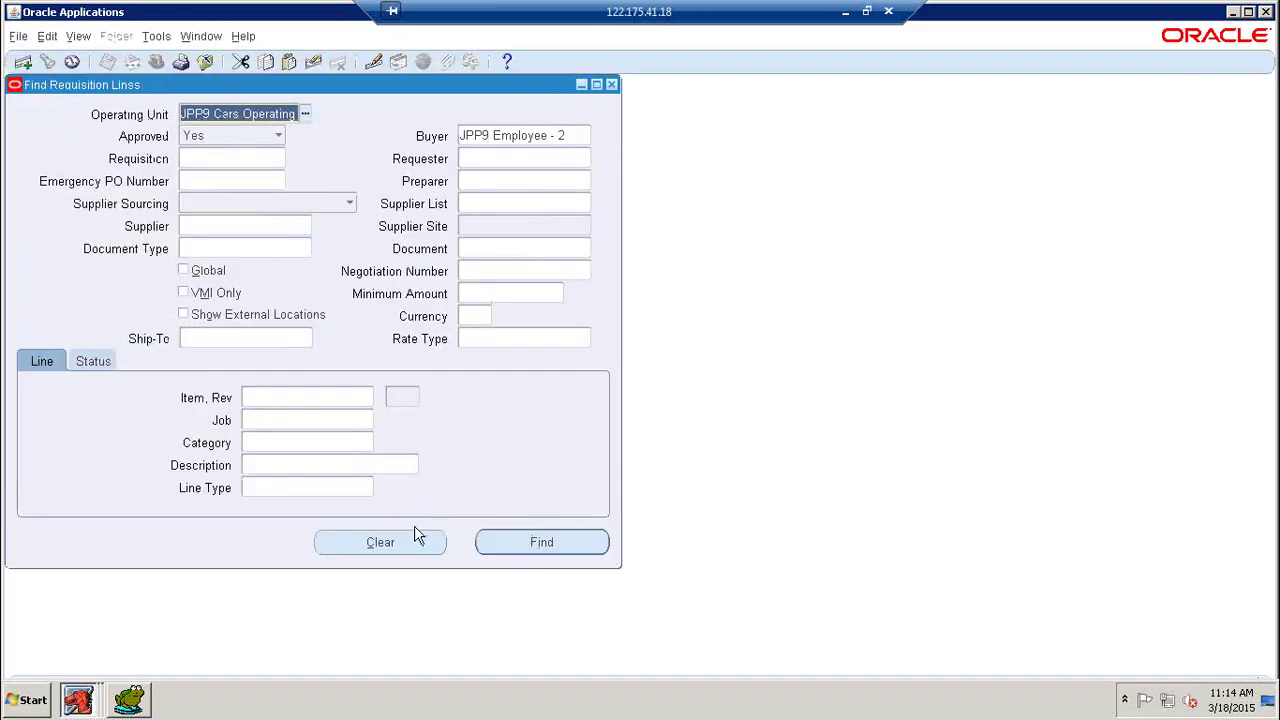
- Clear the default search criteria and find the approved lines of requisition 5
left_click(412, 538)
left_click(239, 158)
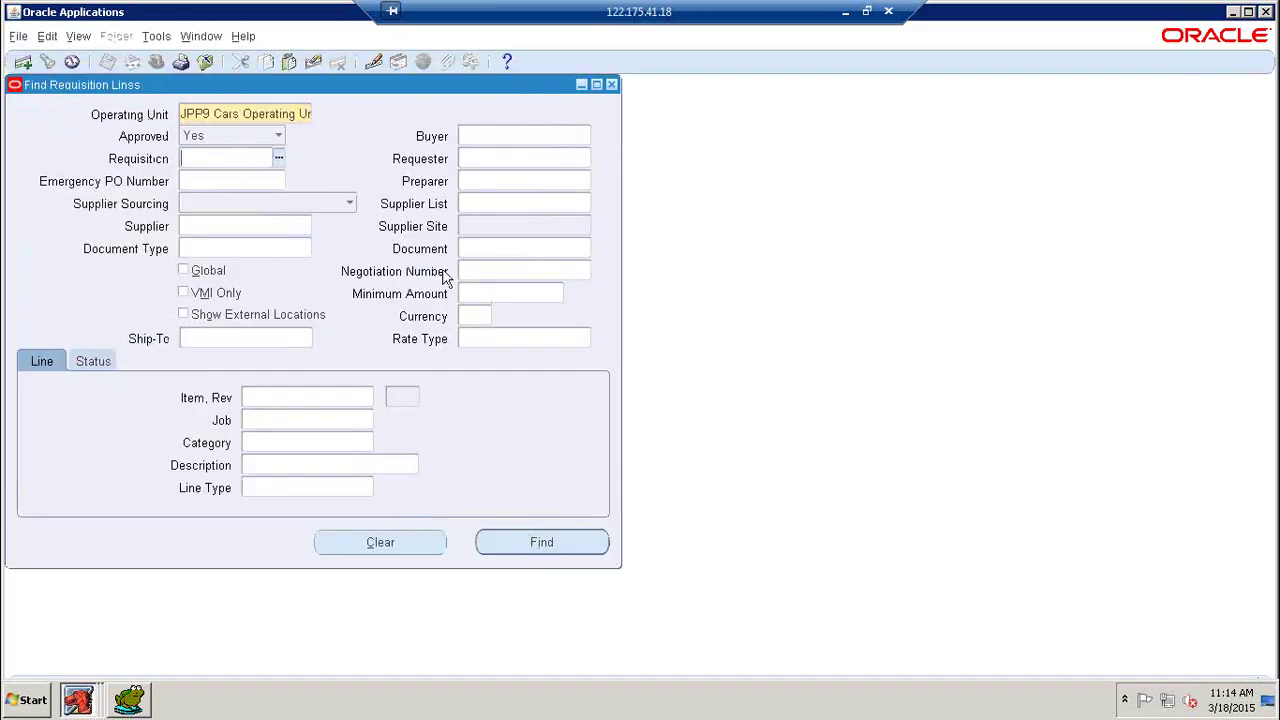
key("Tab")
left_click(514, 540)
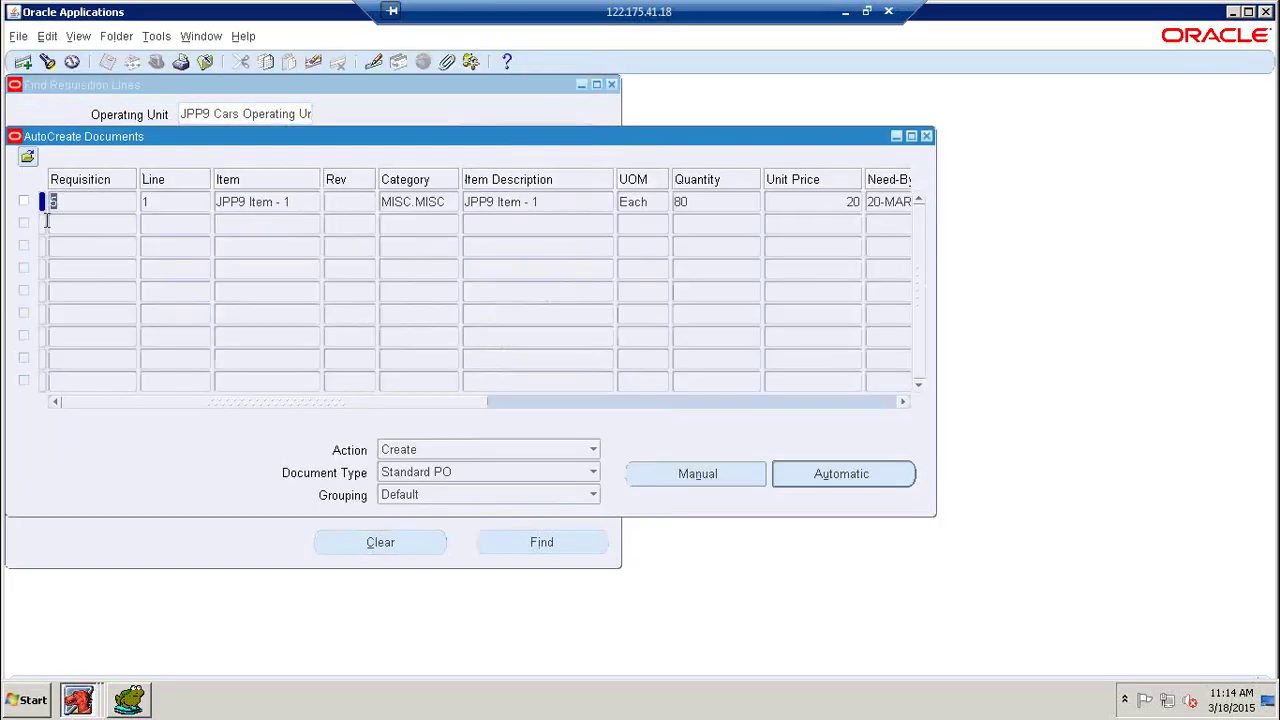
- Select the JPP9 Item - 1 requisition line and start automatic creation of a Standard PO with Default grouping
left_click(24, 201)
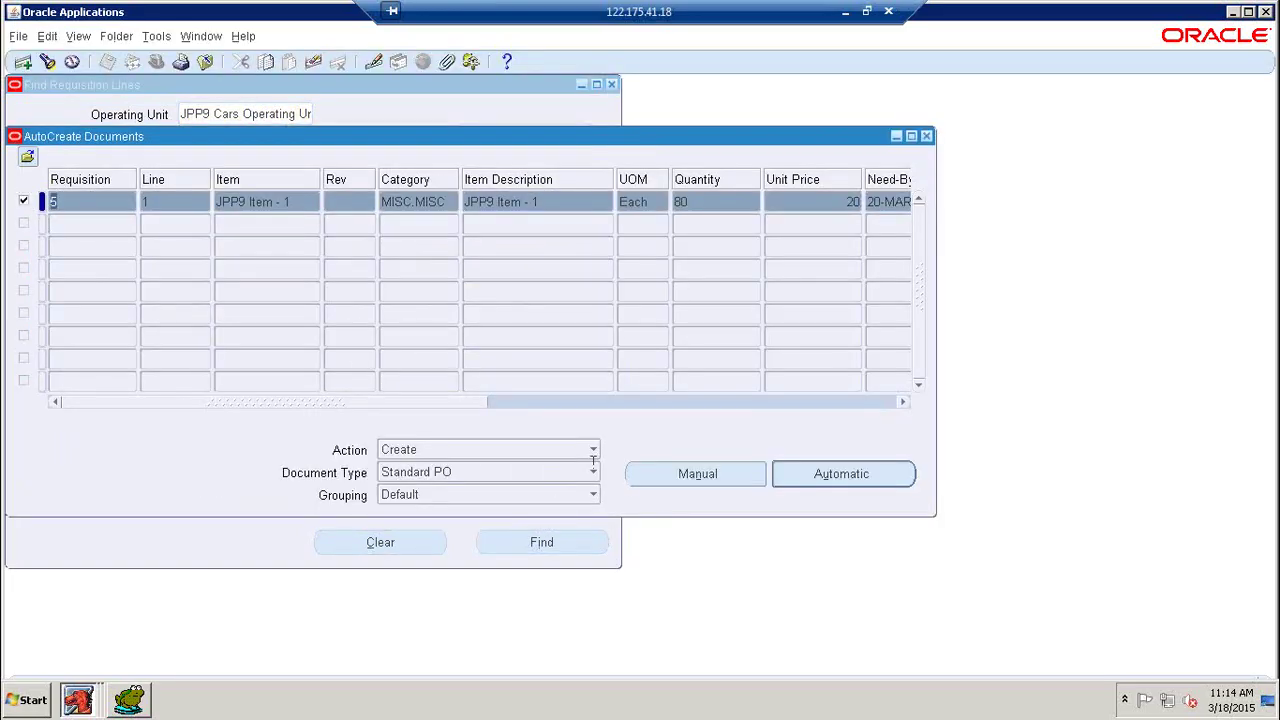
left_click(594, 497)
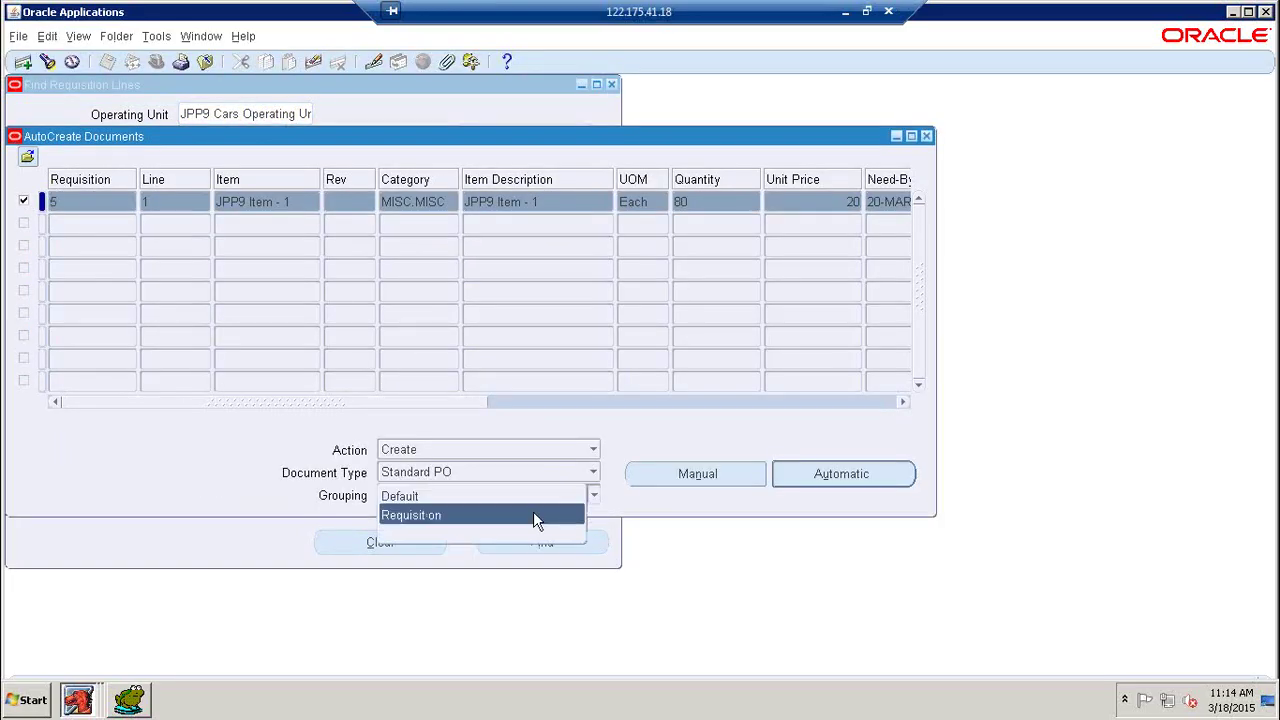
left_click(480, 503)
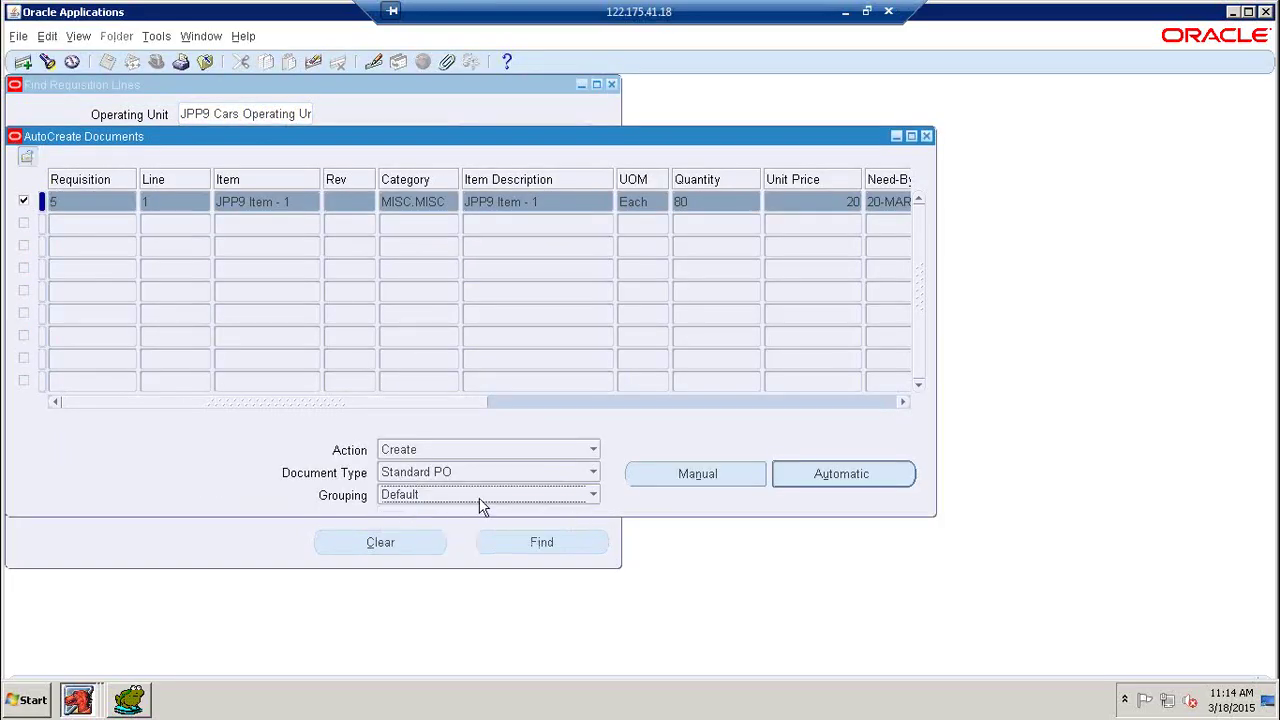
left_click(845, 476)
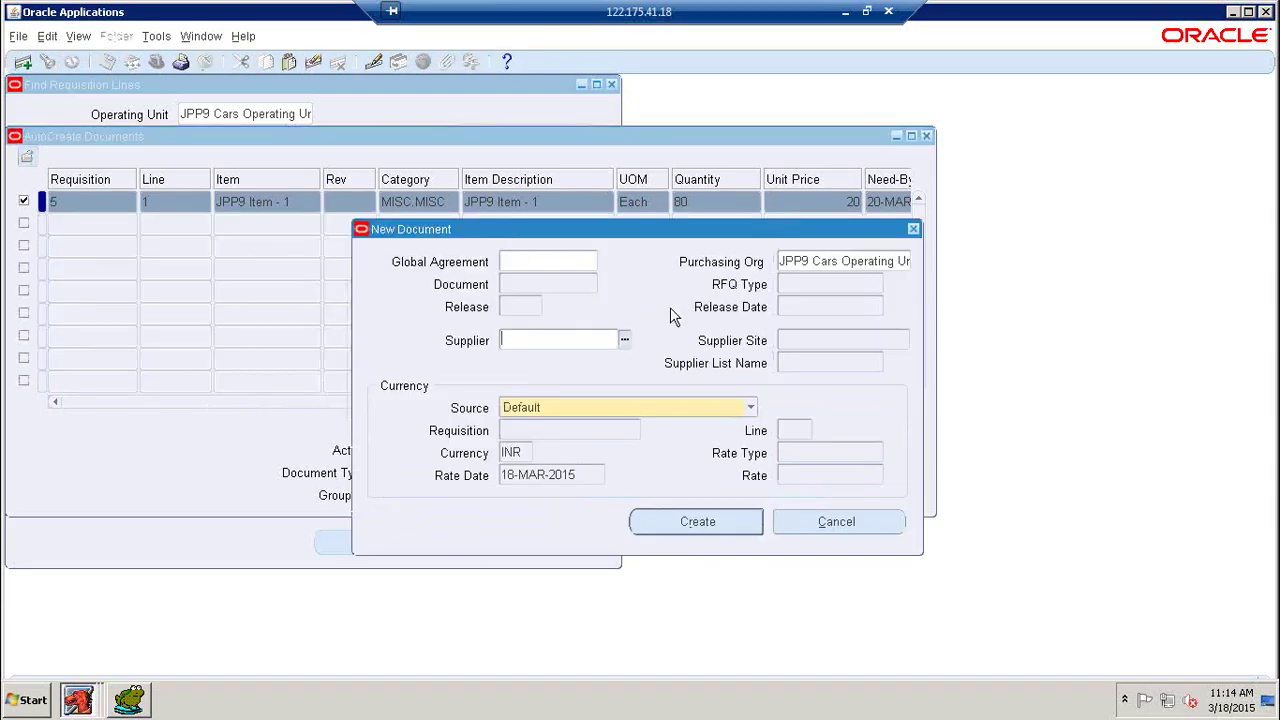
- Look up suppliers matching JPP9% and choose JPP9 Supplier - 1 for the new document
type("JPP9%")
key("Tab")
left_click(399, 418)
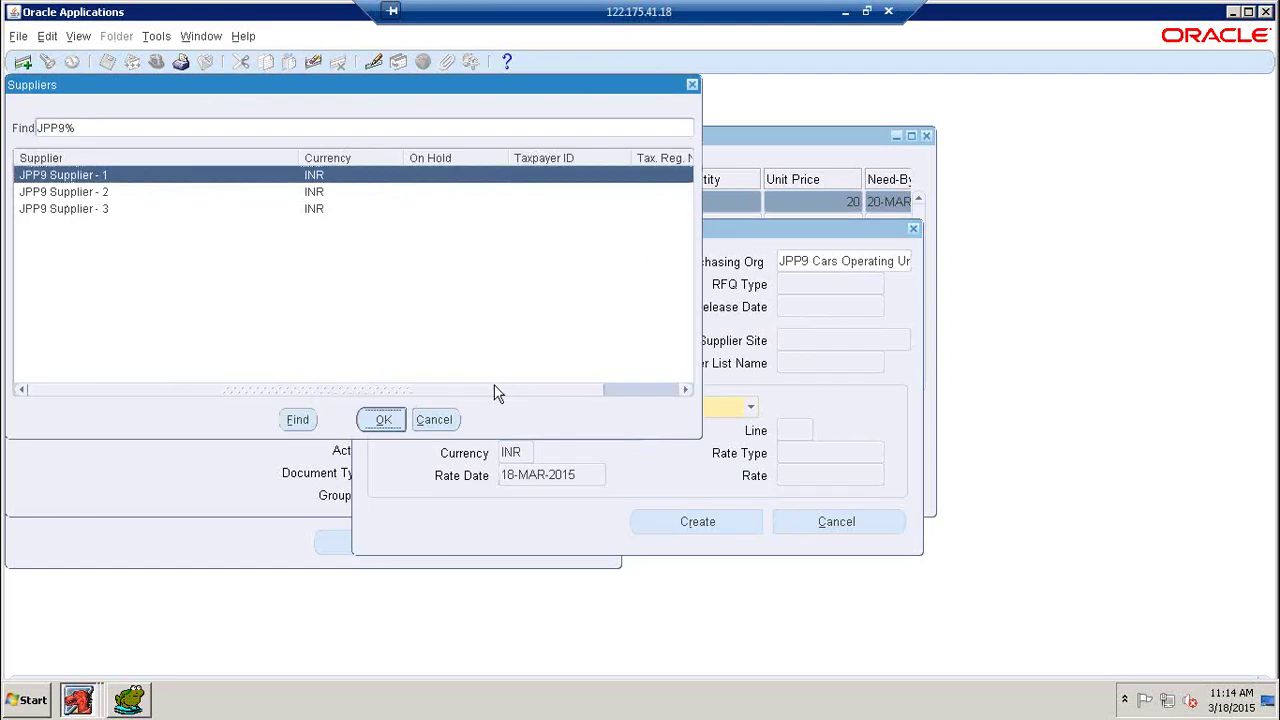
- Choose supplier site JPP9-S1-HYD for the new document and create the purchase order
left_click(903, 341)
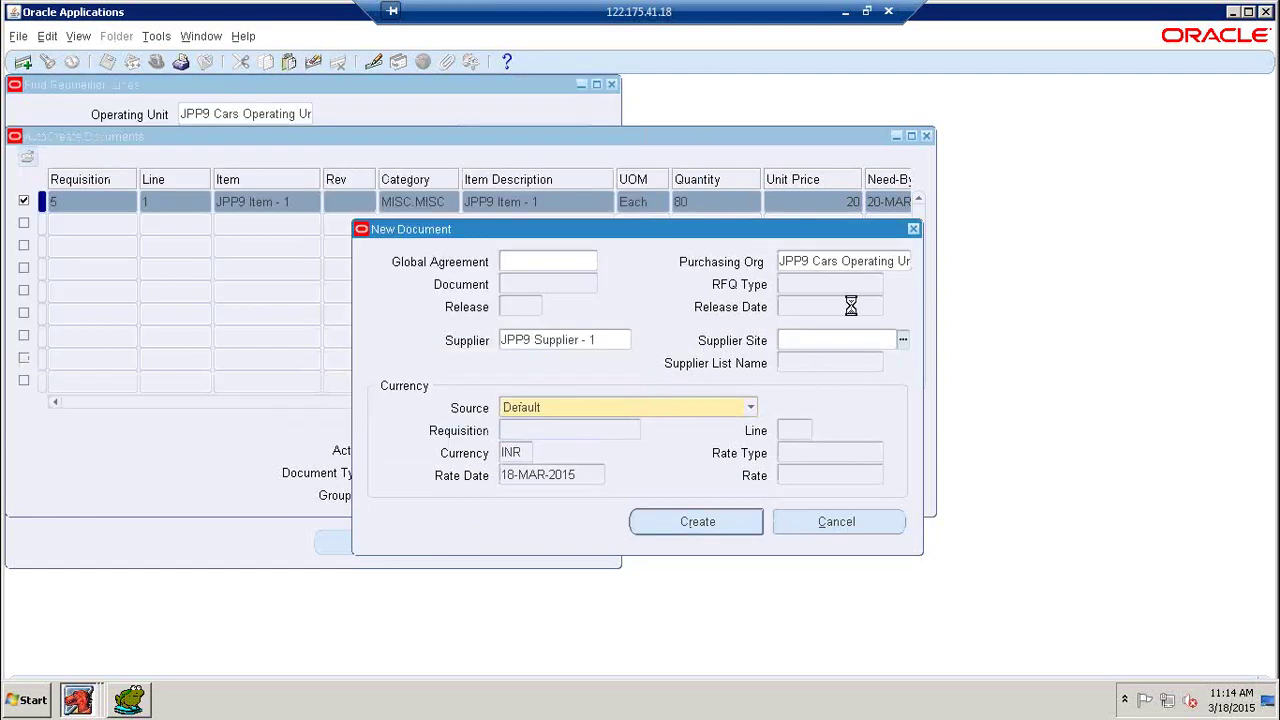
left_click(219, 208)
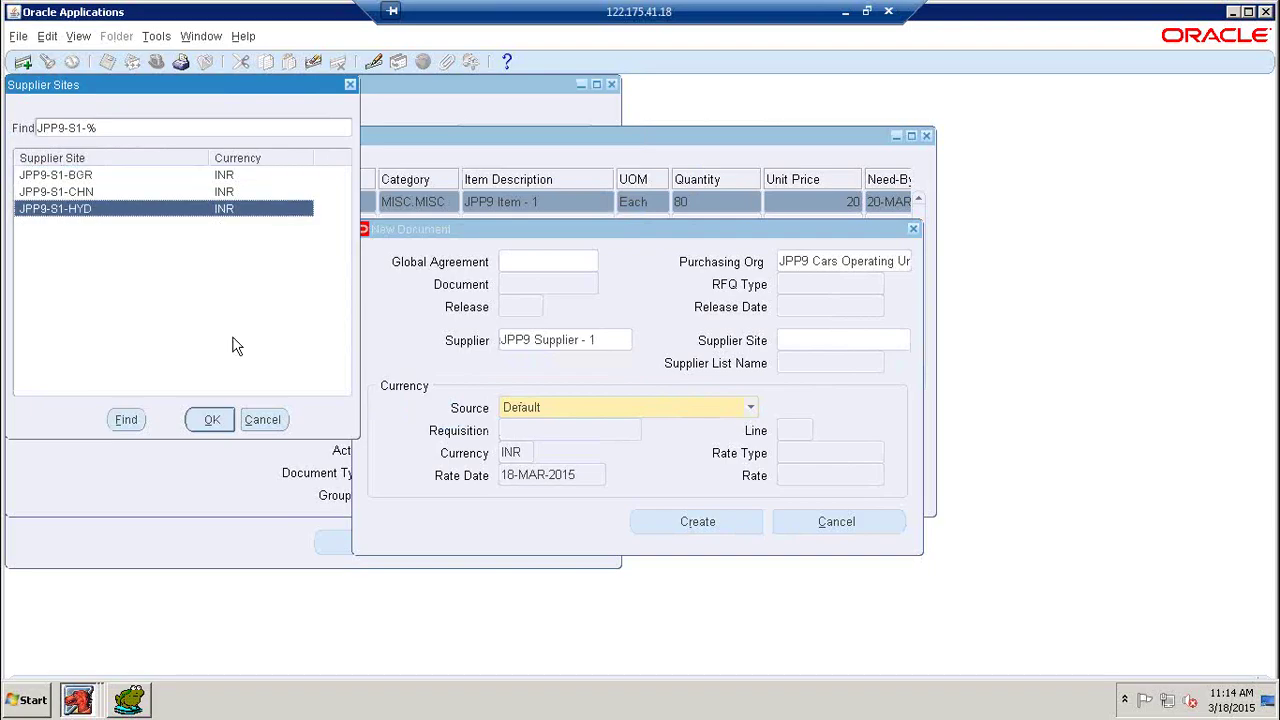
left_click(230, 422)
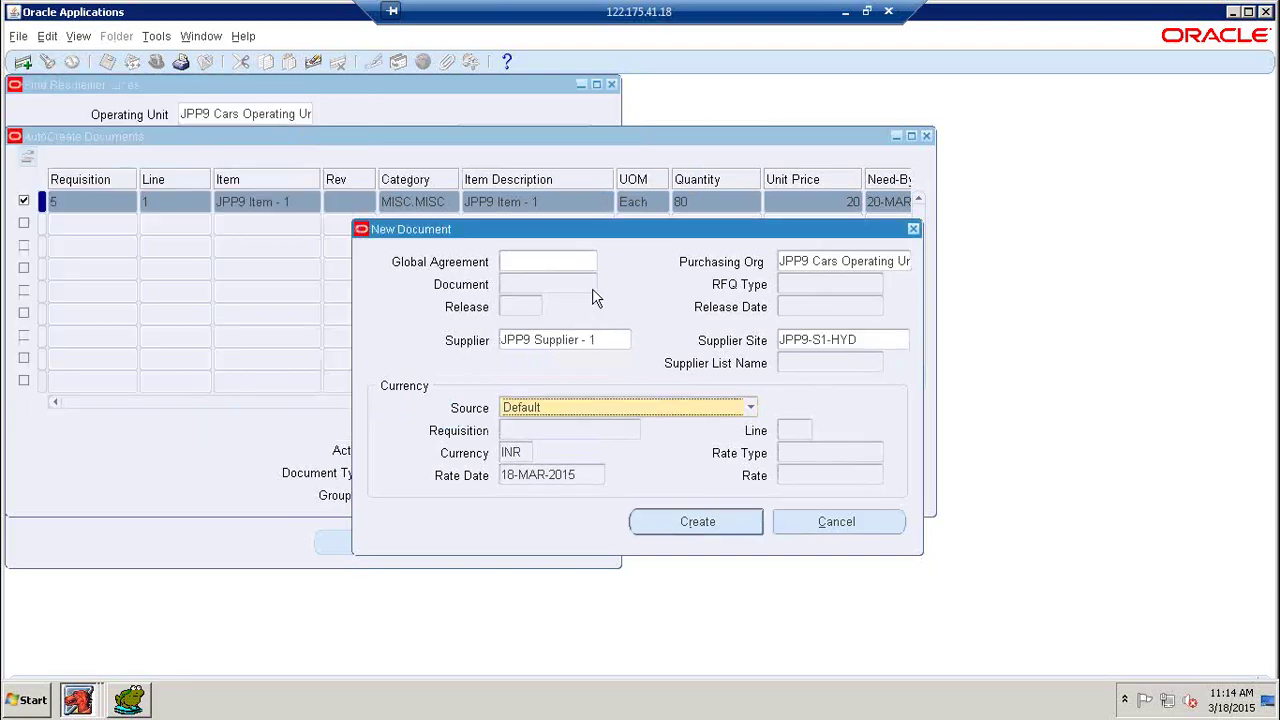
left_click(690, 530)
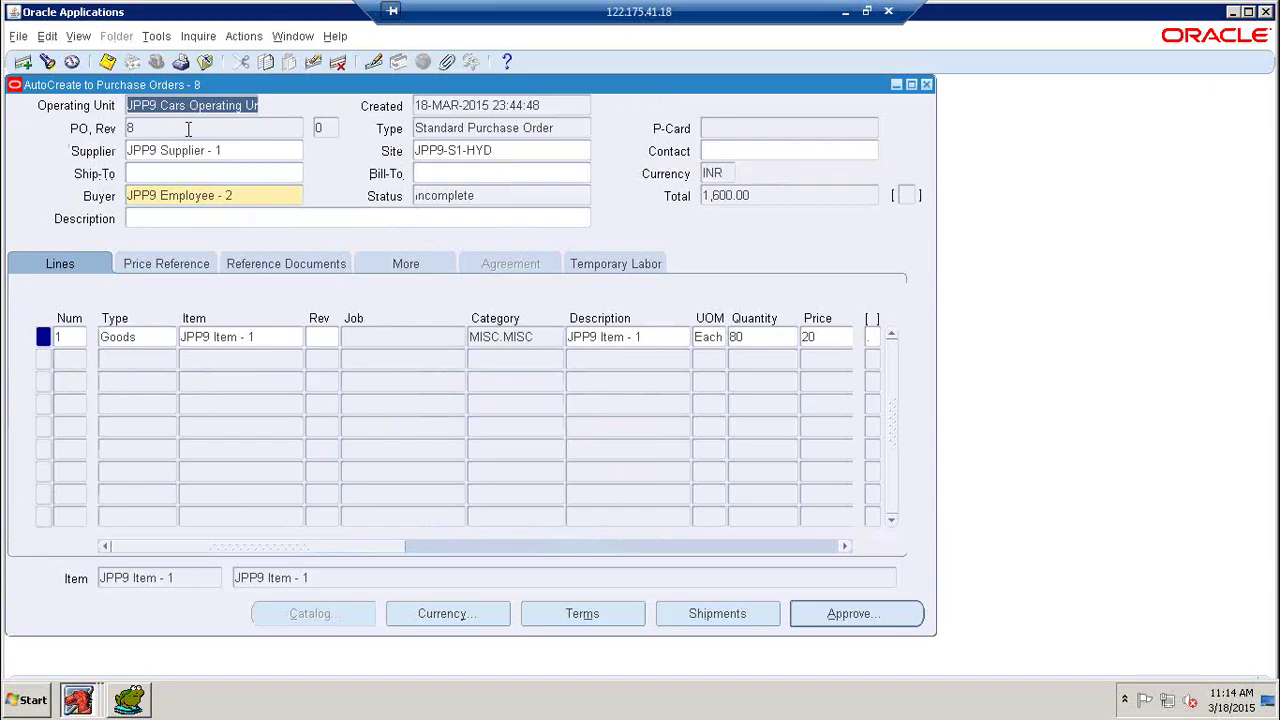
- Set the purchase order's Ship-To to JPP9 Locations and its Bill-To to the JPP9 Motors Legal Entity location
left_click(270, 172)
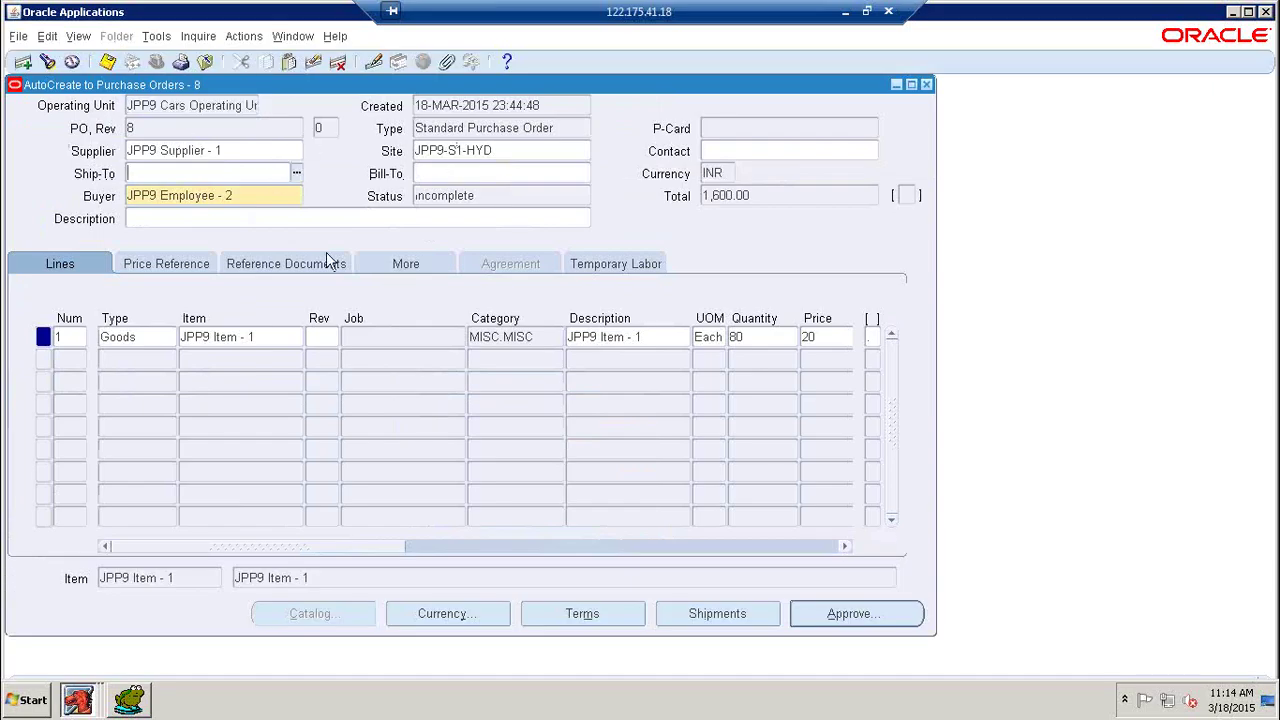
left_click(386, 370)
key("Tab")
type("JPP9")
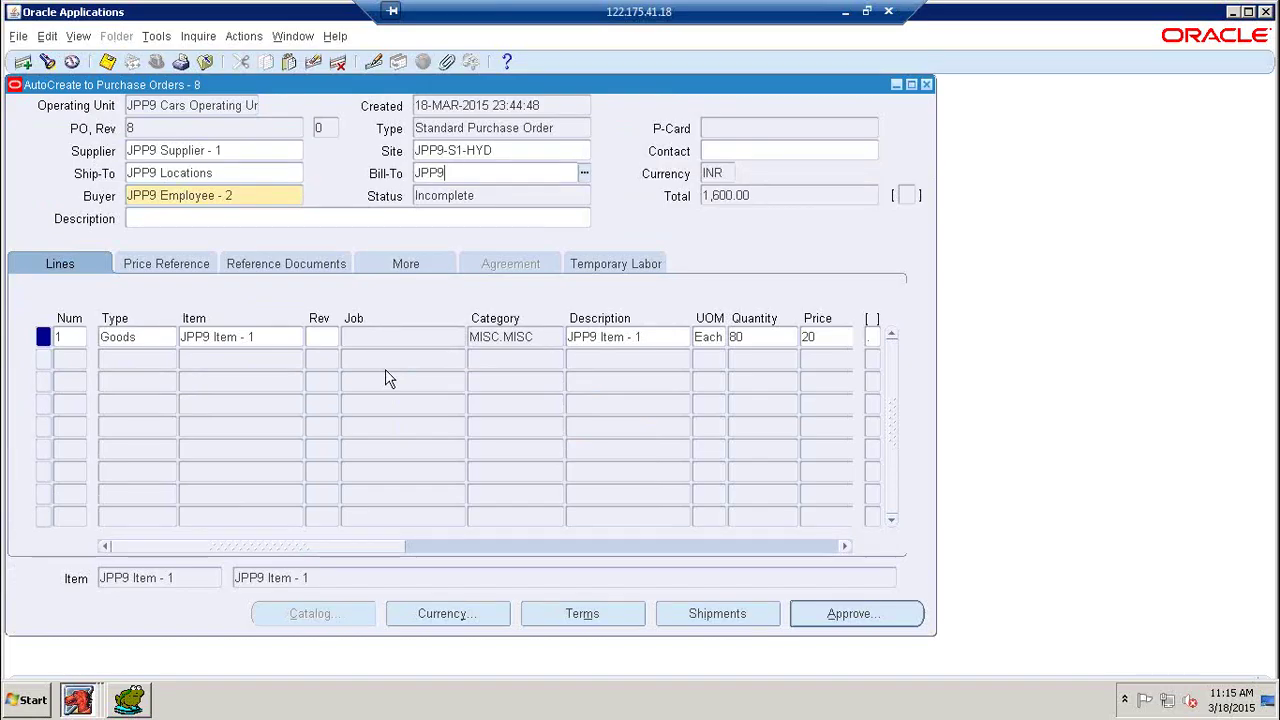
type(" Mo")
key("Tab")
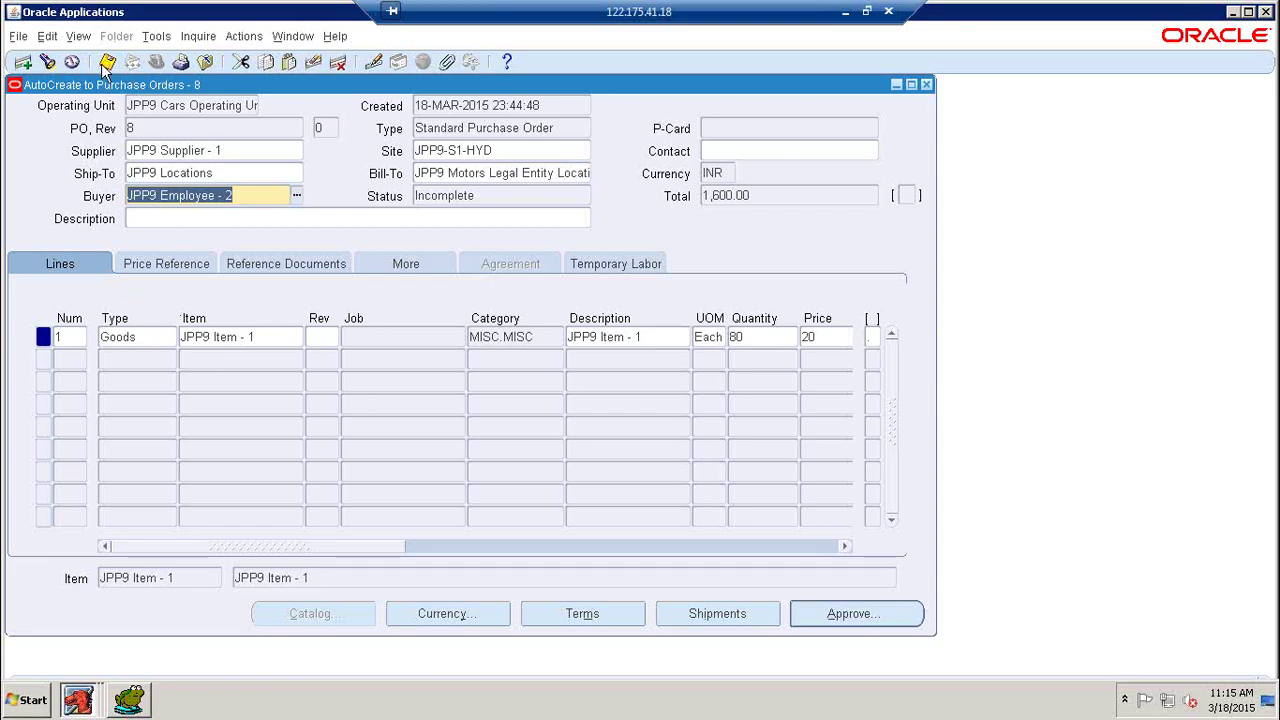
- Review the purchase order line's shipment and its distribution, then return to the order header
left_click(707, 619)
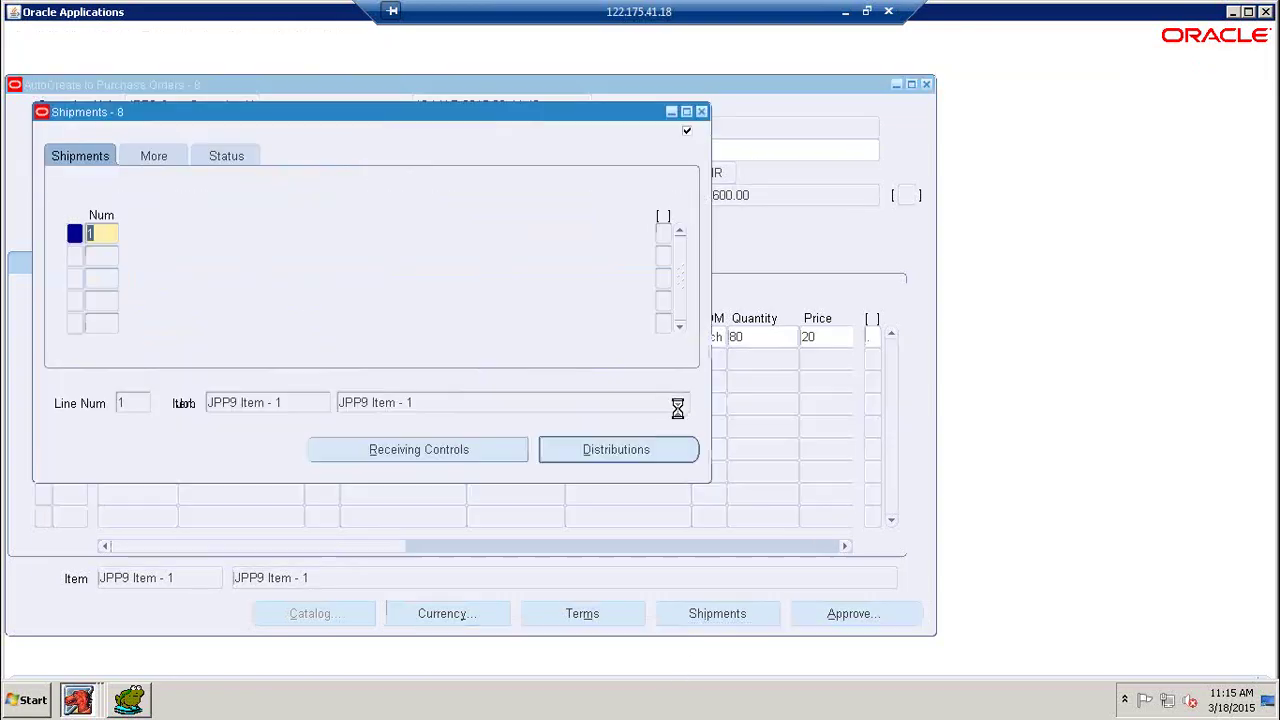
left_click(662, 462)
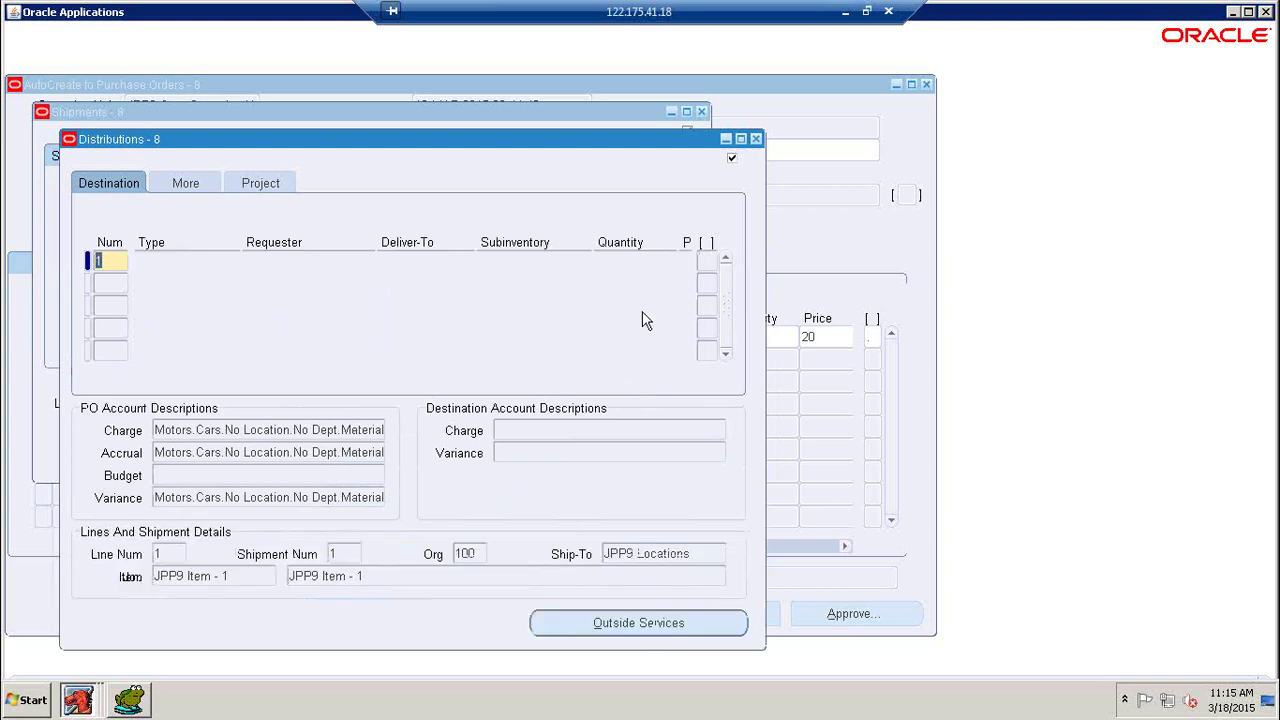
left_click(756, 138)
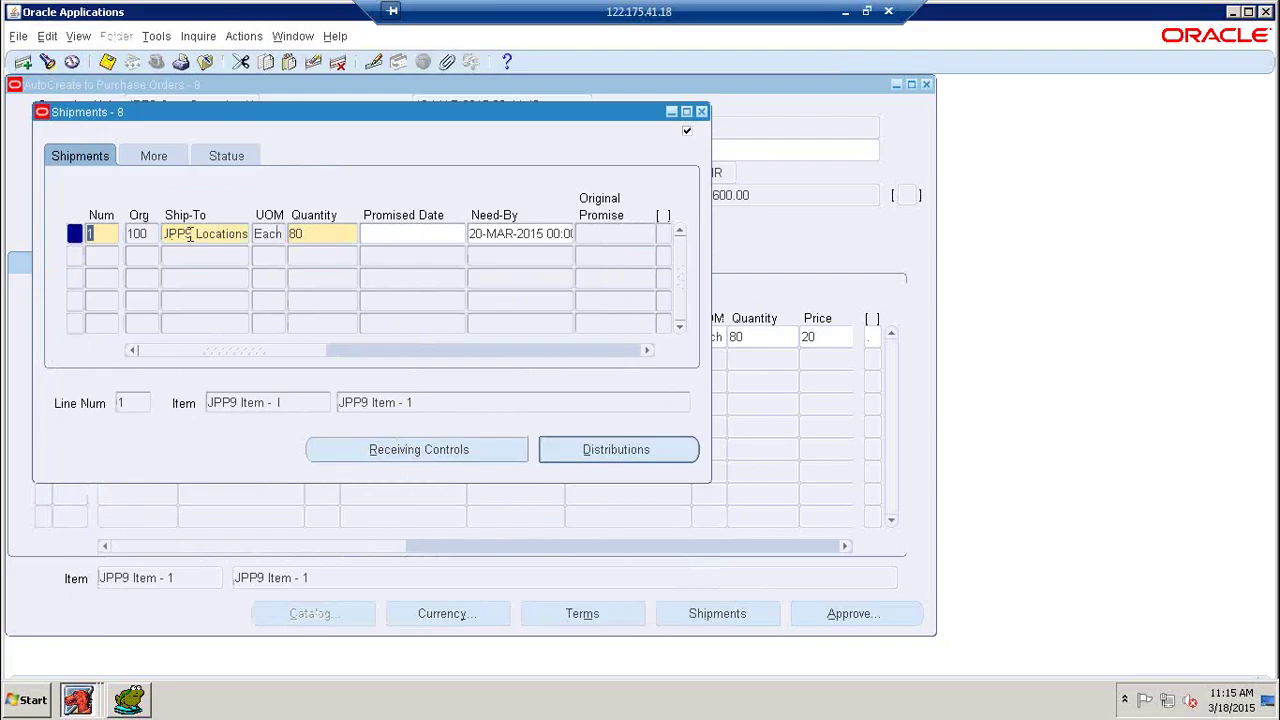
left_click(703, 112)
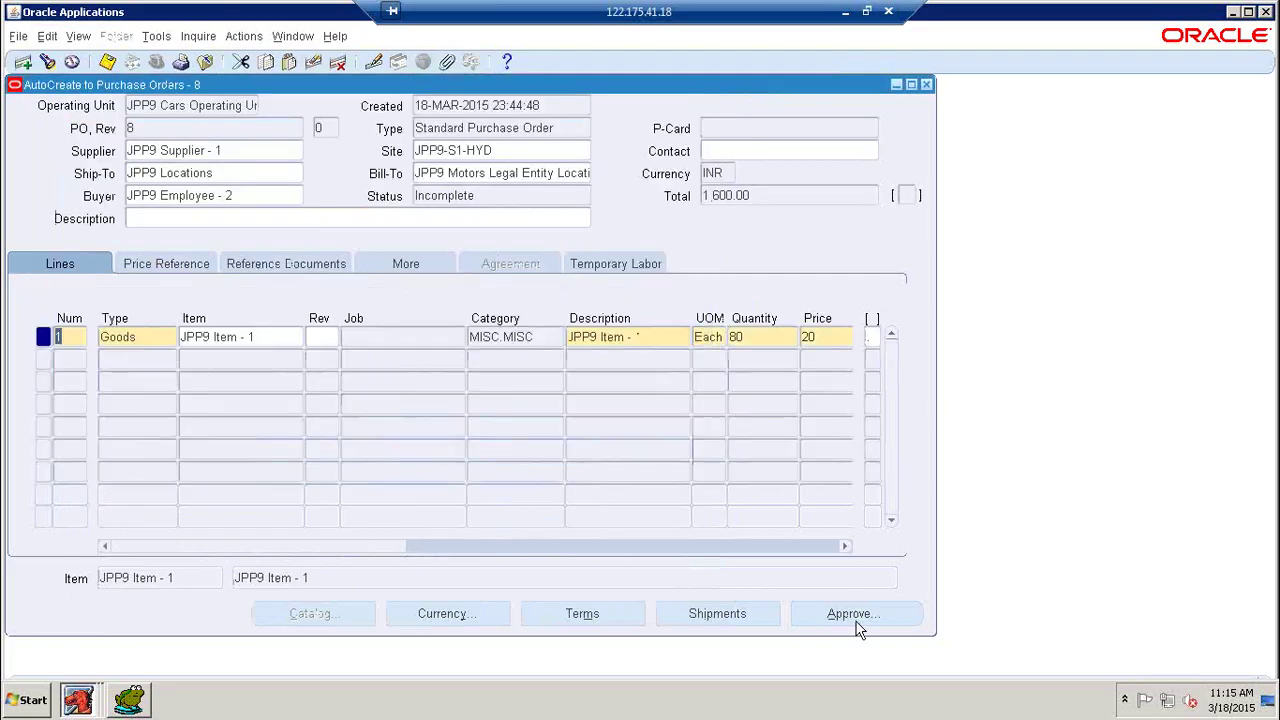
- Submit the purchase order for approval with the default approval details
left_click(857, 622)
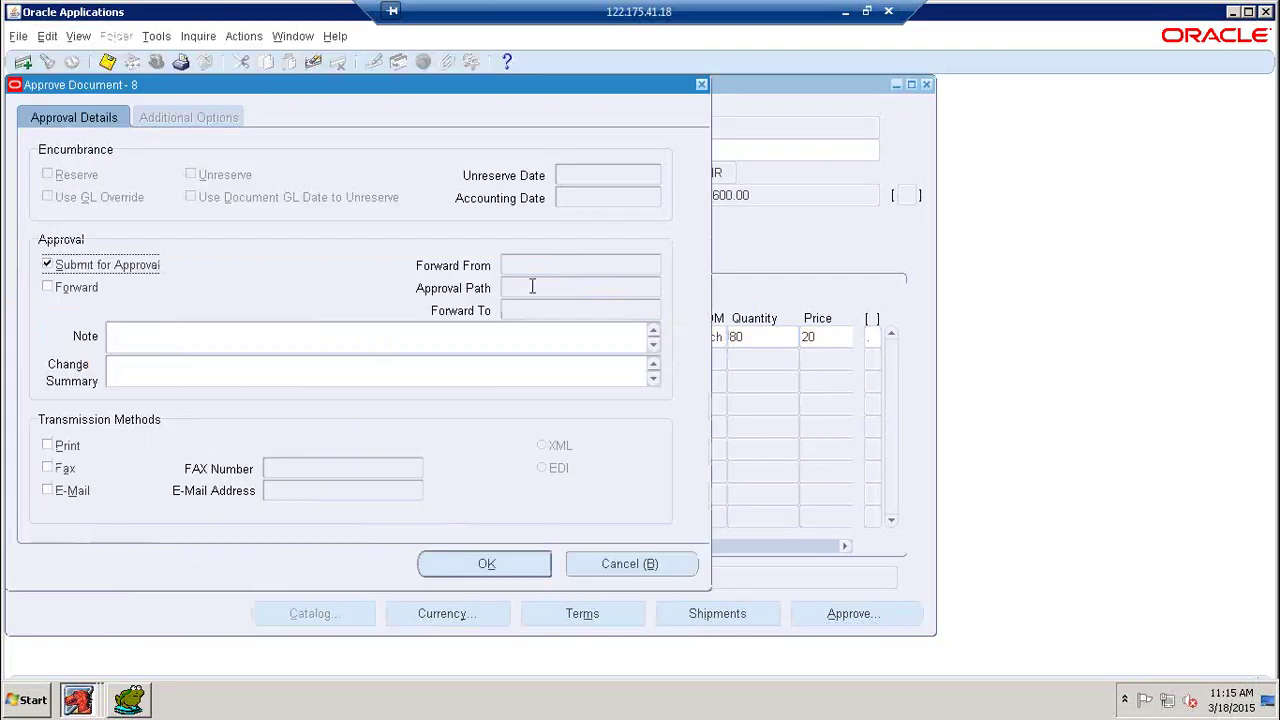
left_click(485, 564)
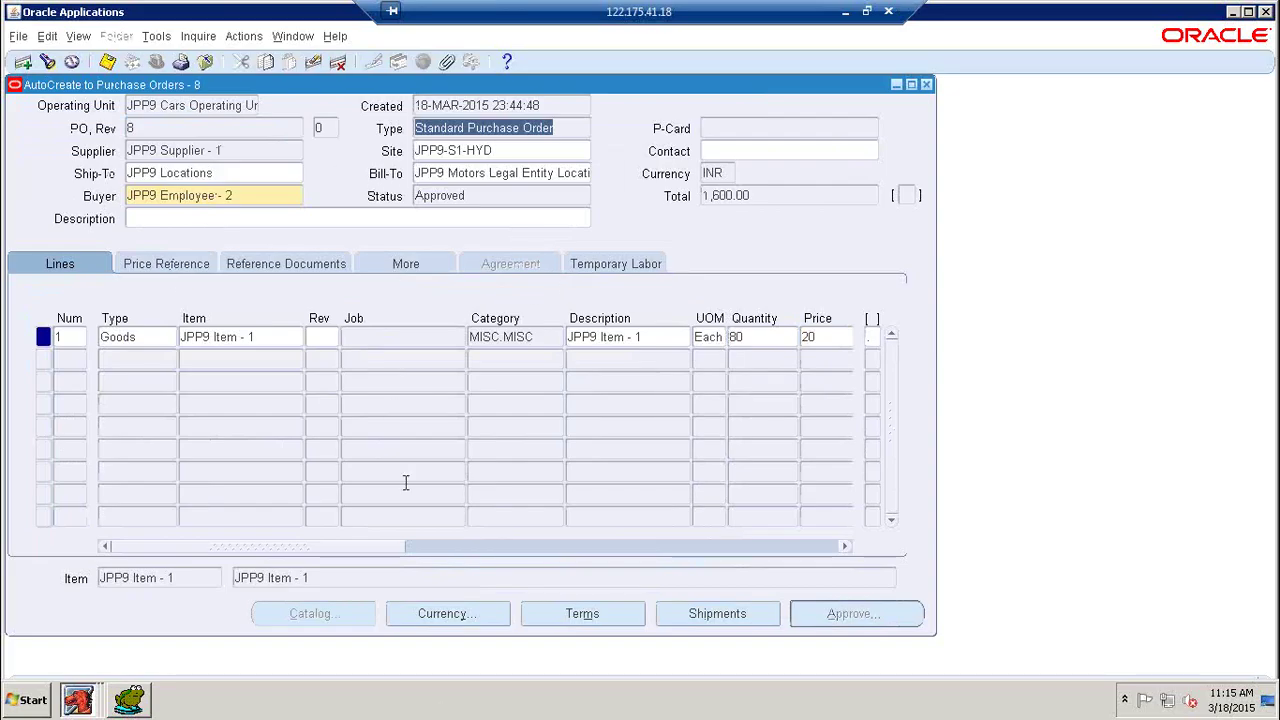
left_click(251, 155)
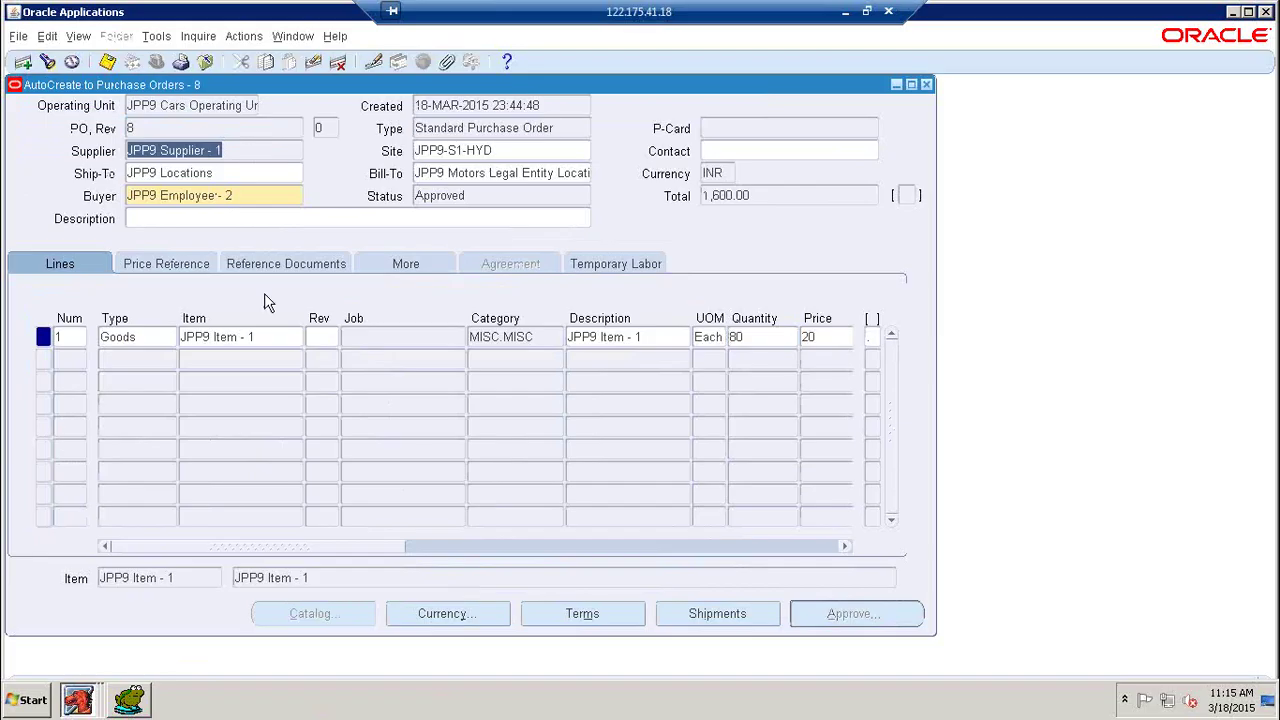
- Switch to Toad and add and run a query selecting all columns from PO_HEADERS_ALL where SEGMENT1='8'
left_click(135, 702)
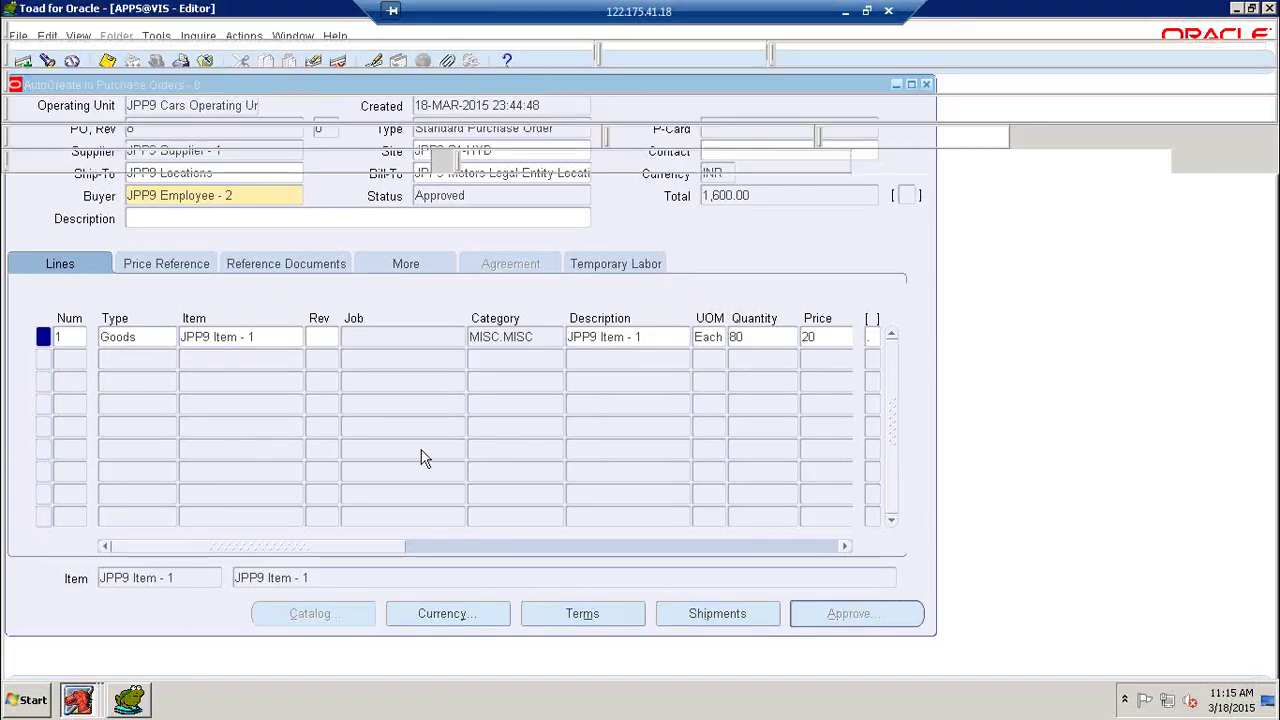
key("Return")
key("Return")
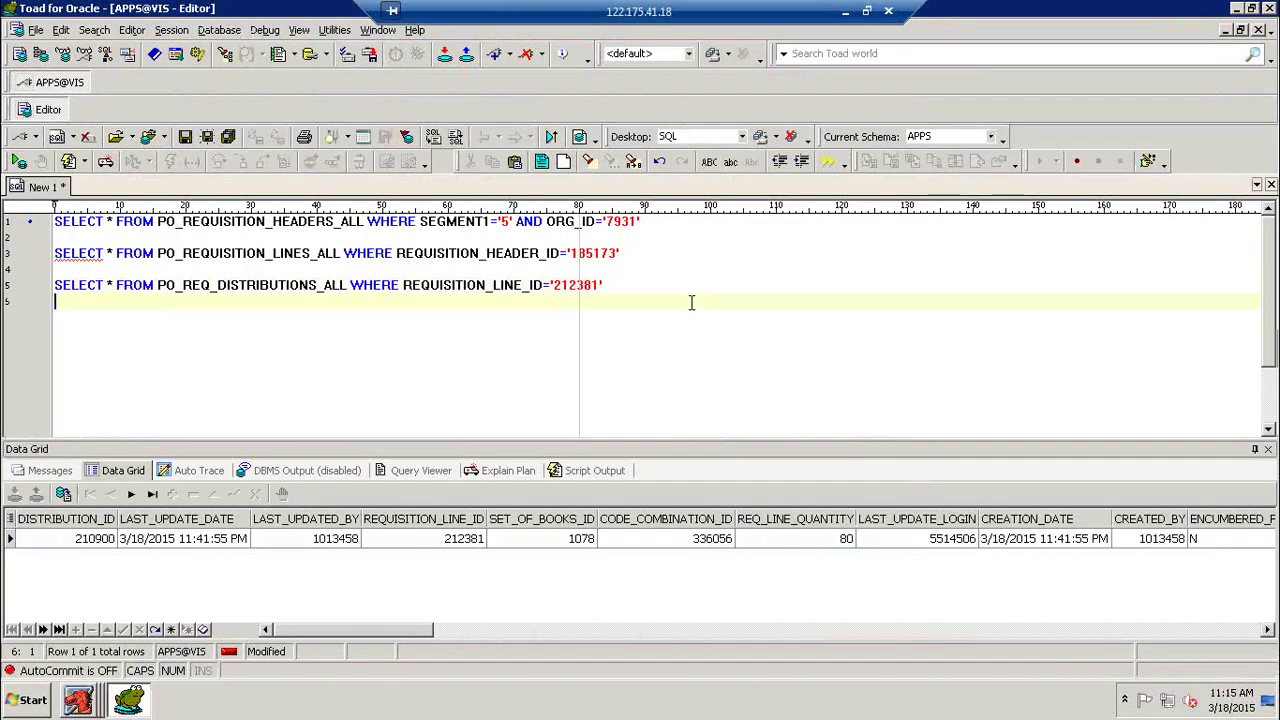
type("SELECT ")
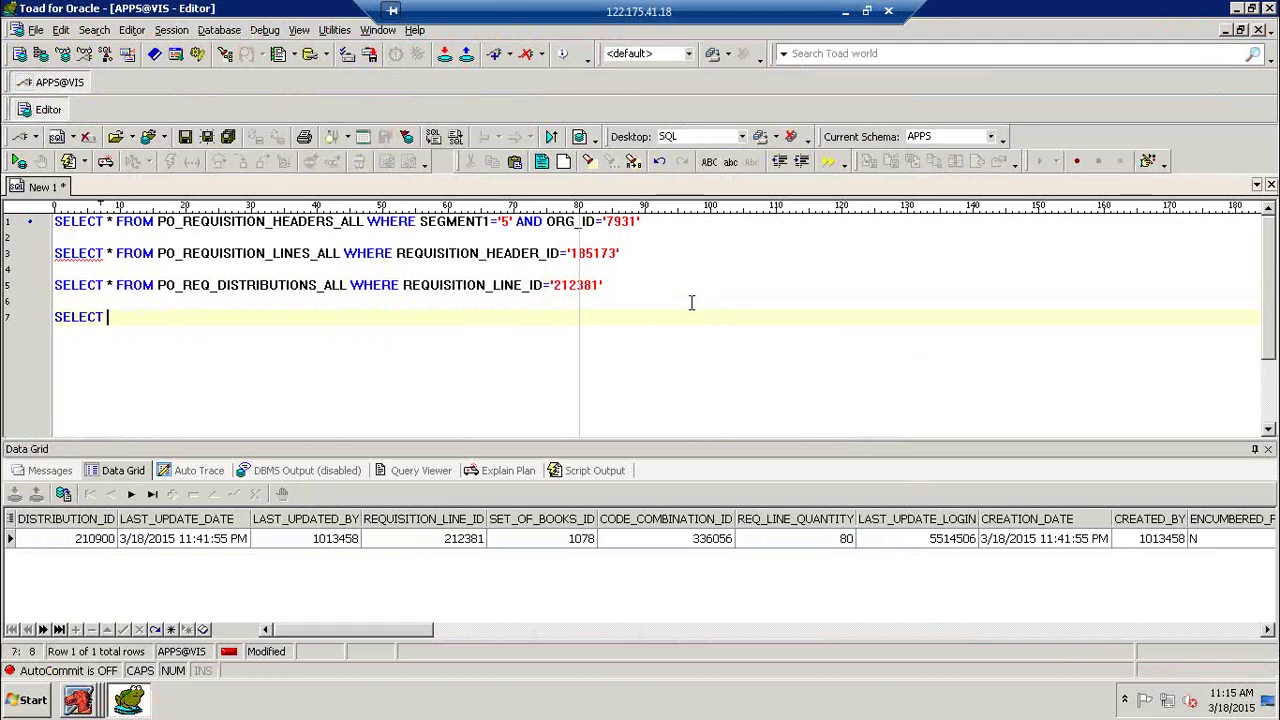
type("* FROM")
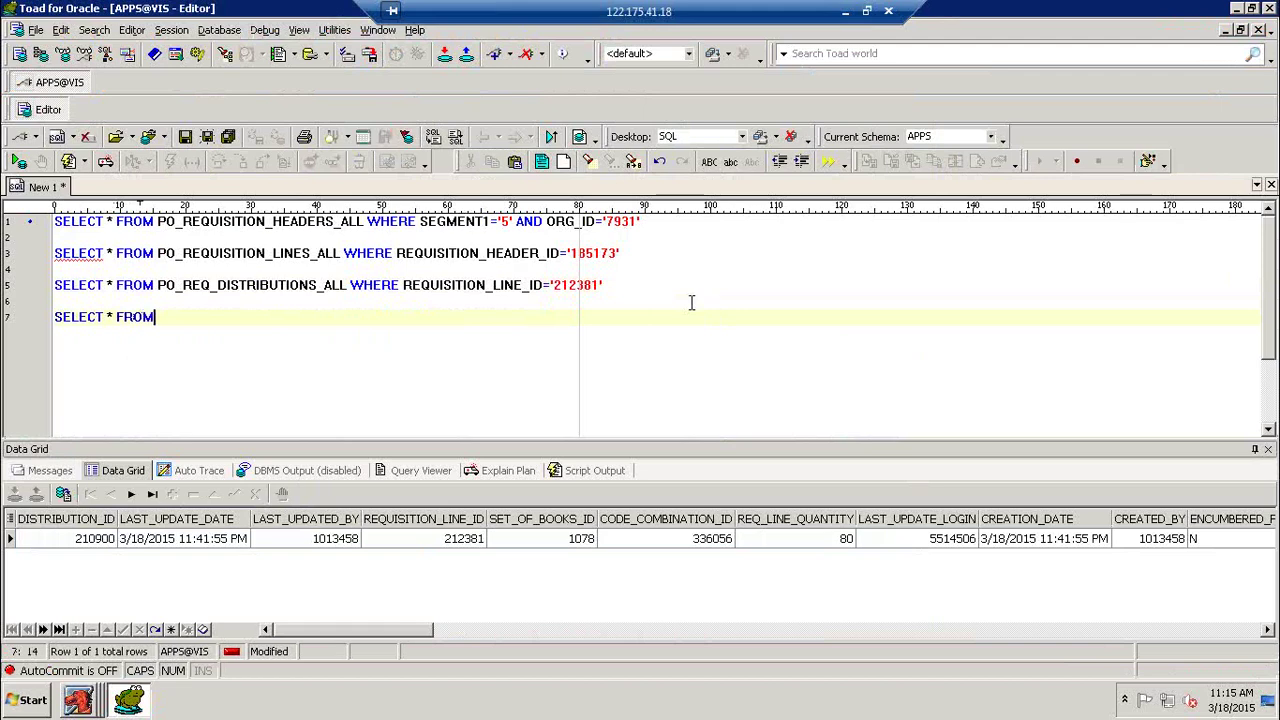
type("PO_")
key("BackSpace")
type("PO_HEADER")
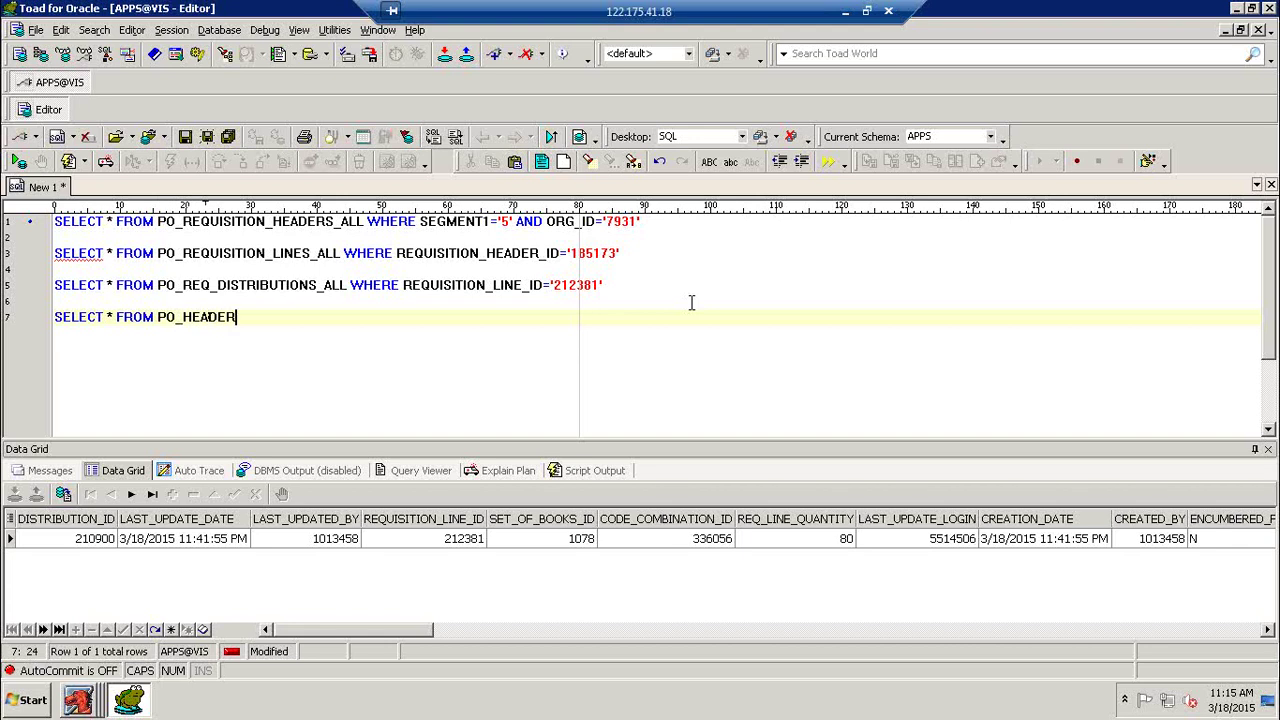
type("S_ALL WHERE SEGMENT1=")
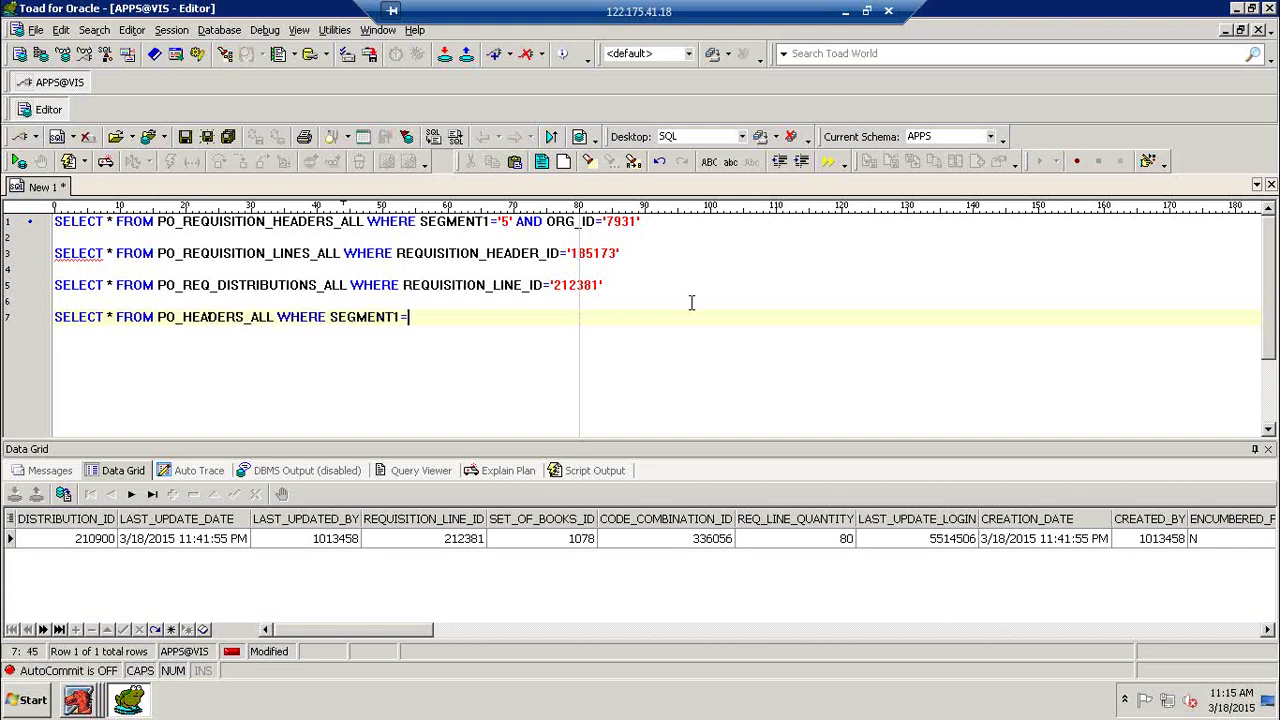
type("'8'")
key("F9")
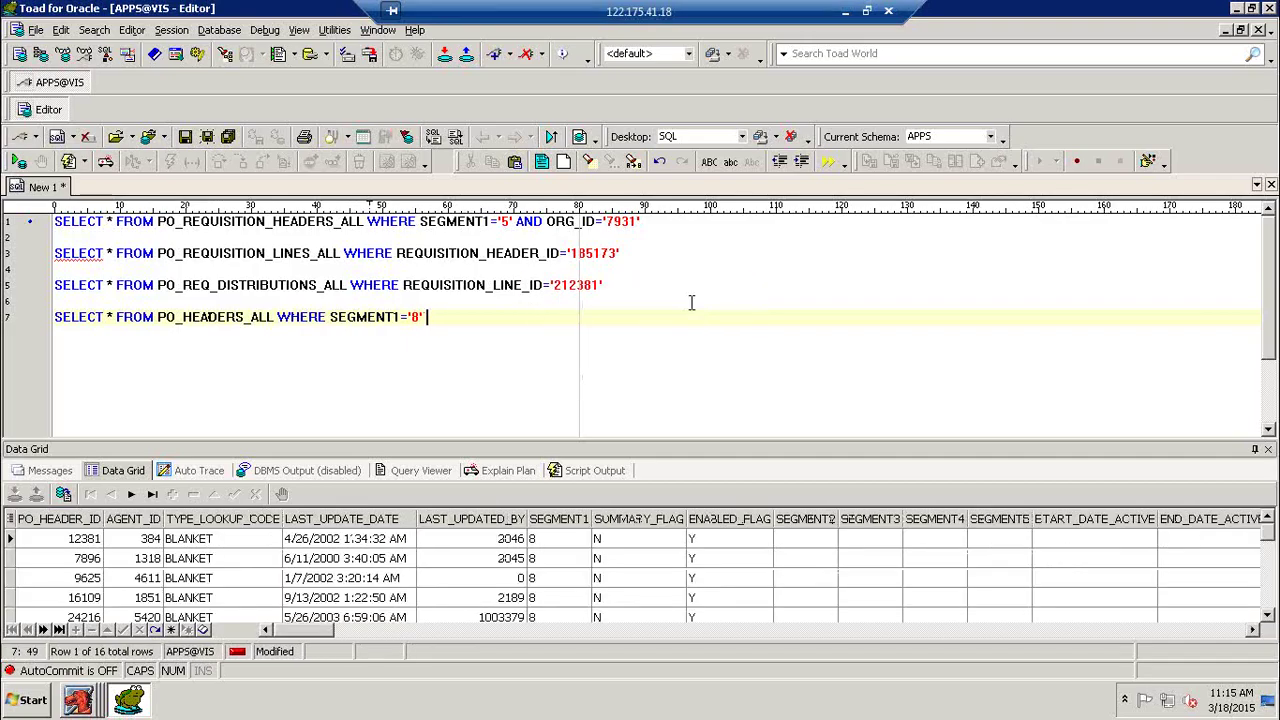
- Restrict the PO_HEADERS_ALL query with AND ORG_ID='7931' and run it again
type("AND ORG_ID='79")
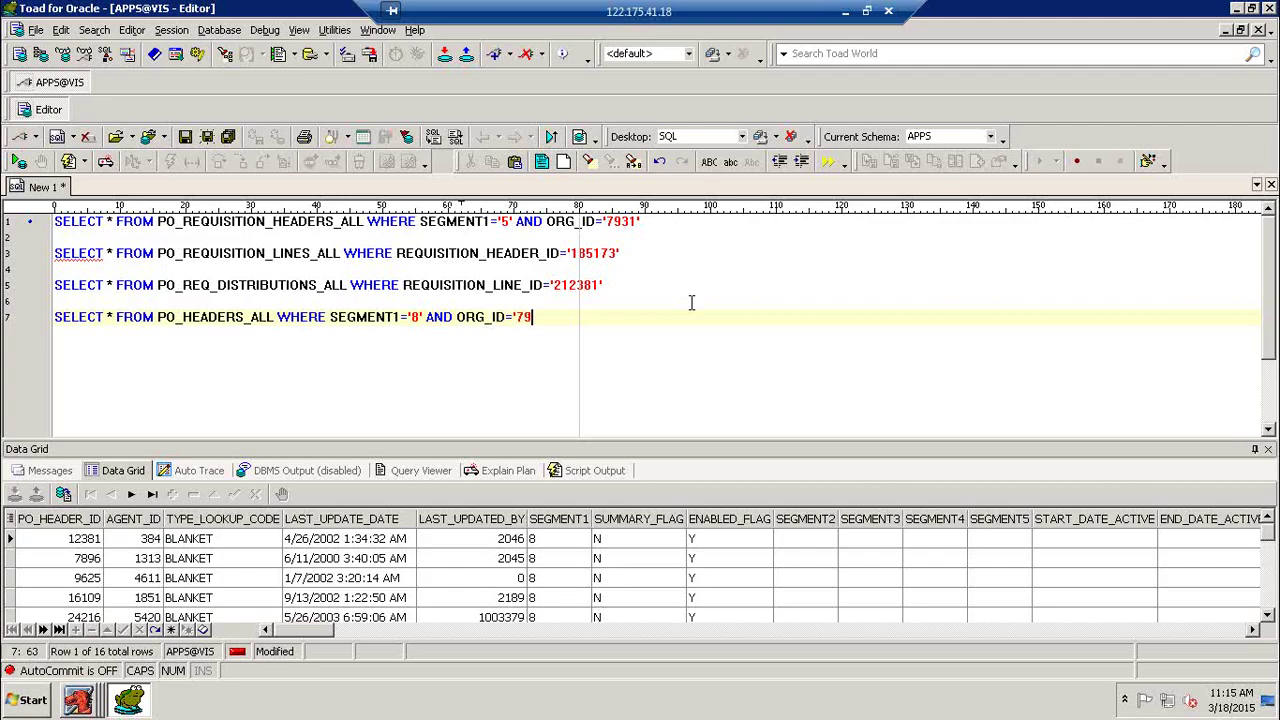
type("31")
key("F9")
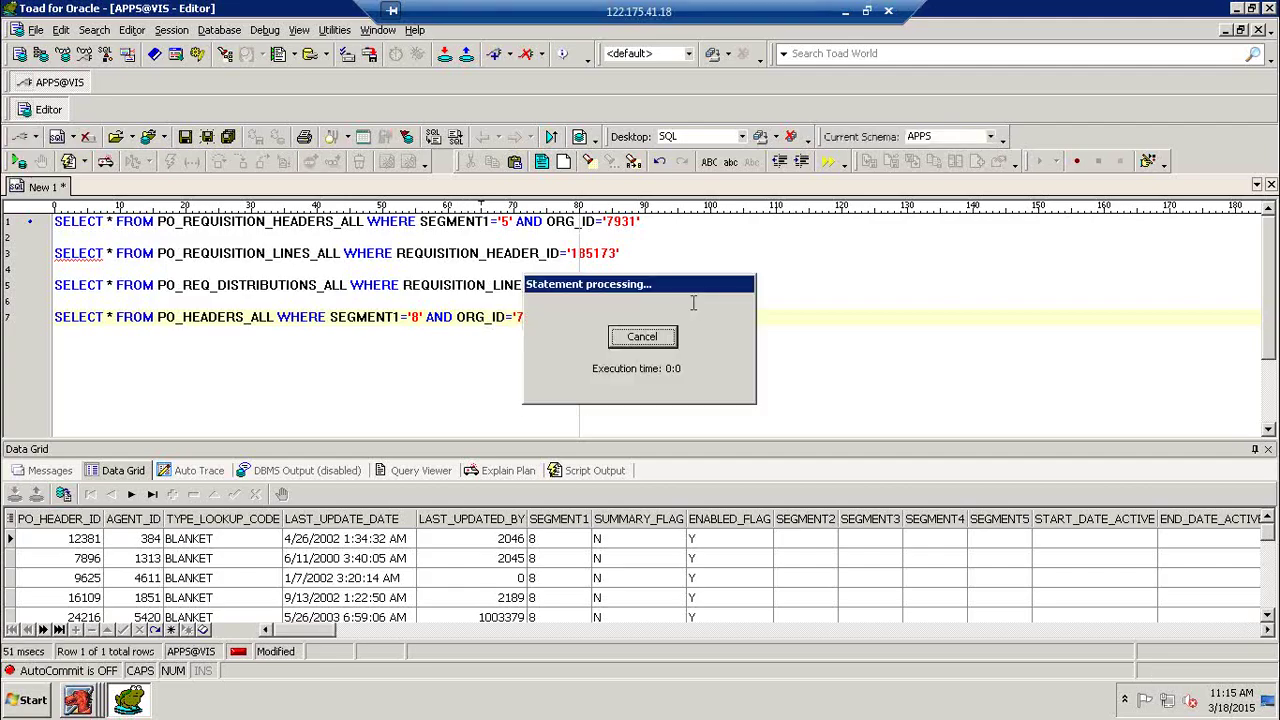
- Add and run a query selecting all columns from PO_LINES_ALL where PO_HEADER_ID='112310'
key("Return")
key("Return")
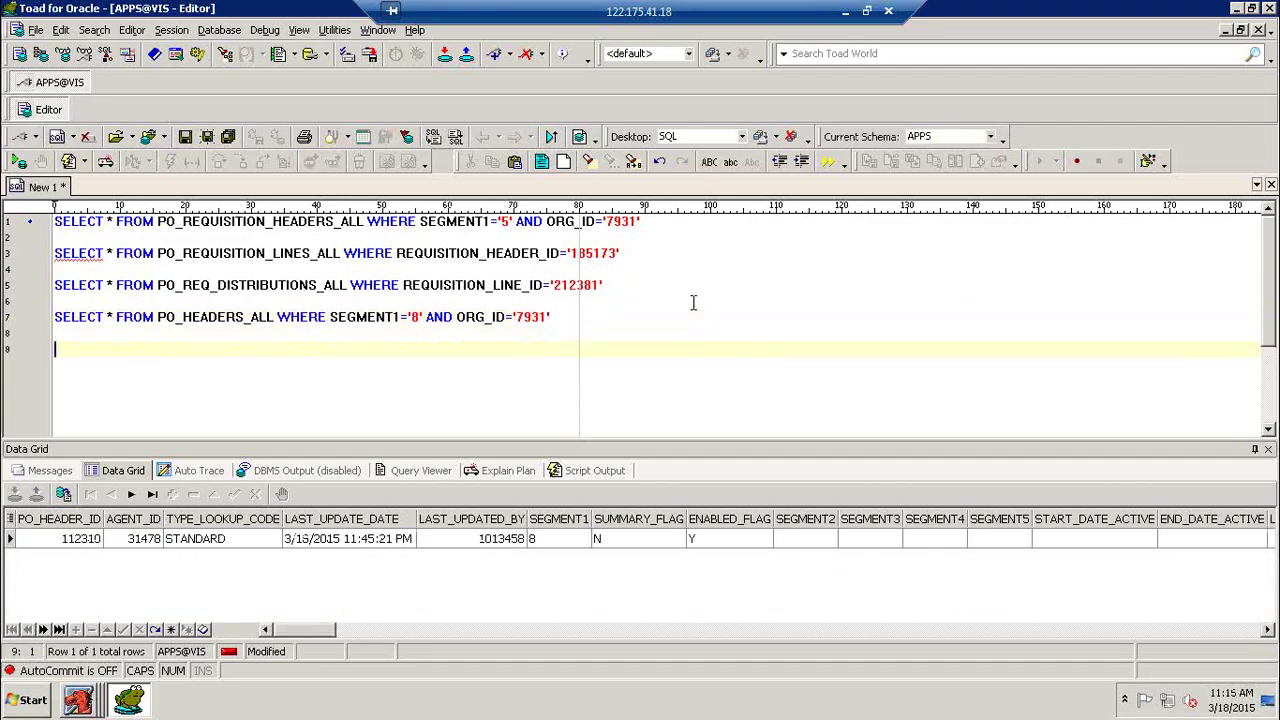
type("SELECT * FROM PO_")
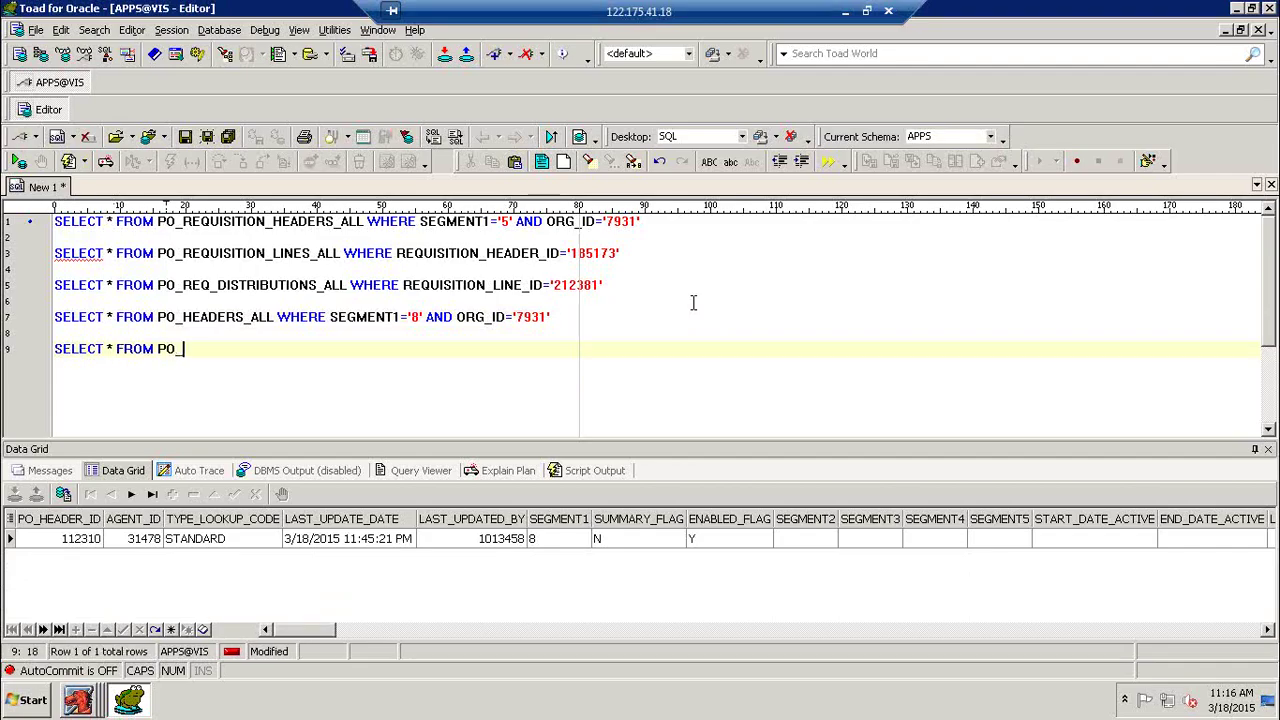
type("LINES_ALL WHERE PO_H")
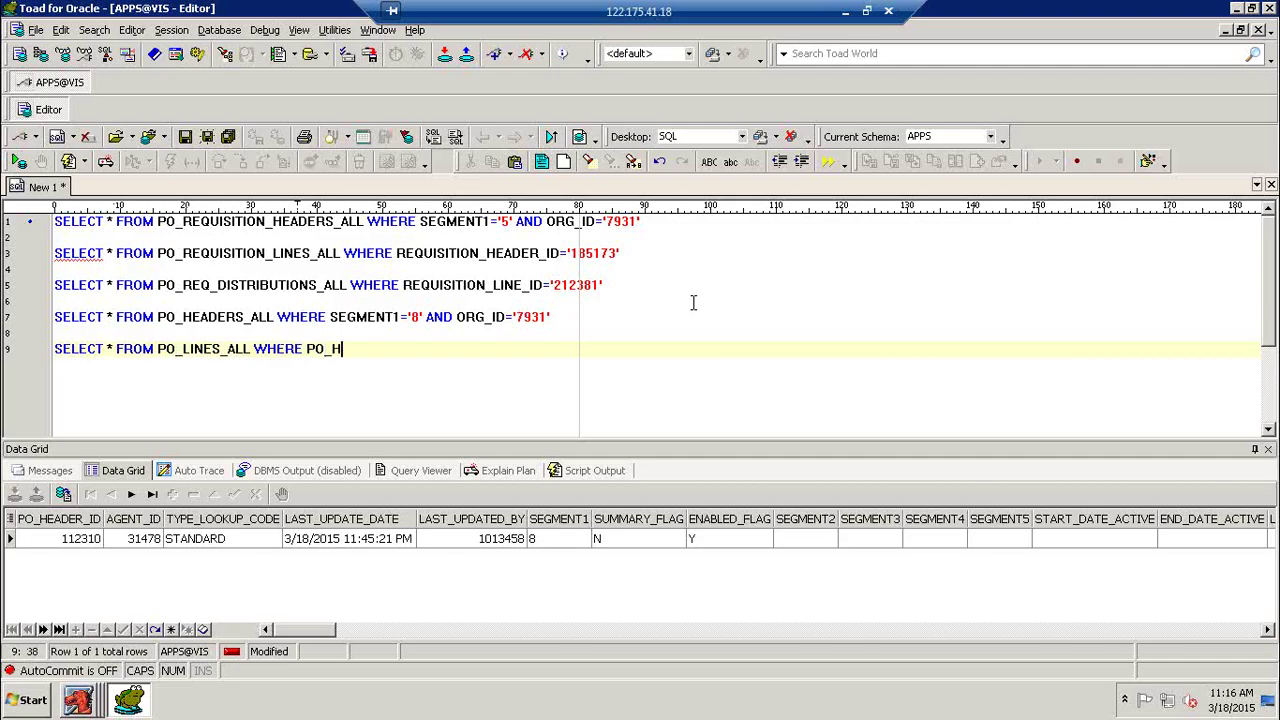
type("EADER_ID='112310")
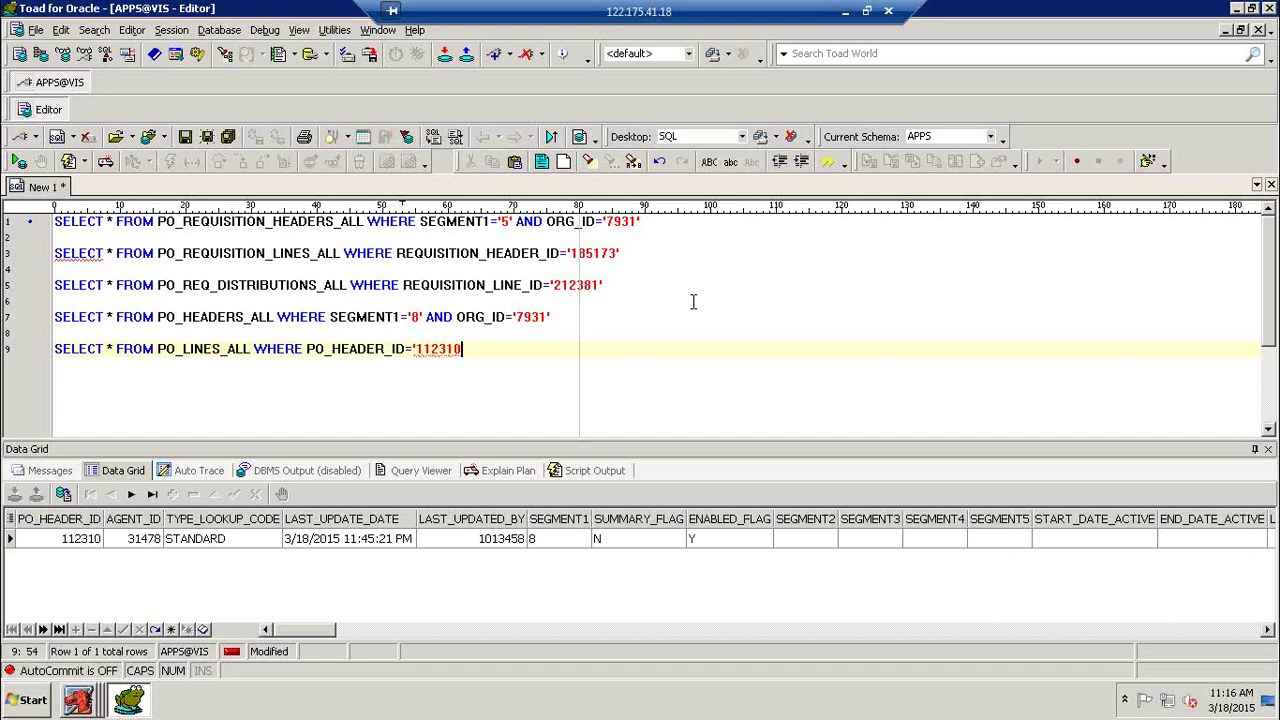
type("'")
key("F9")
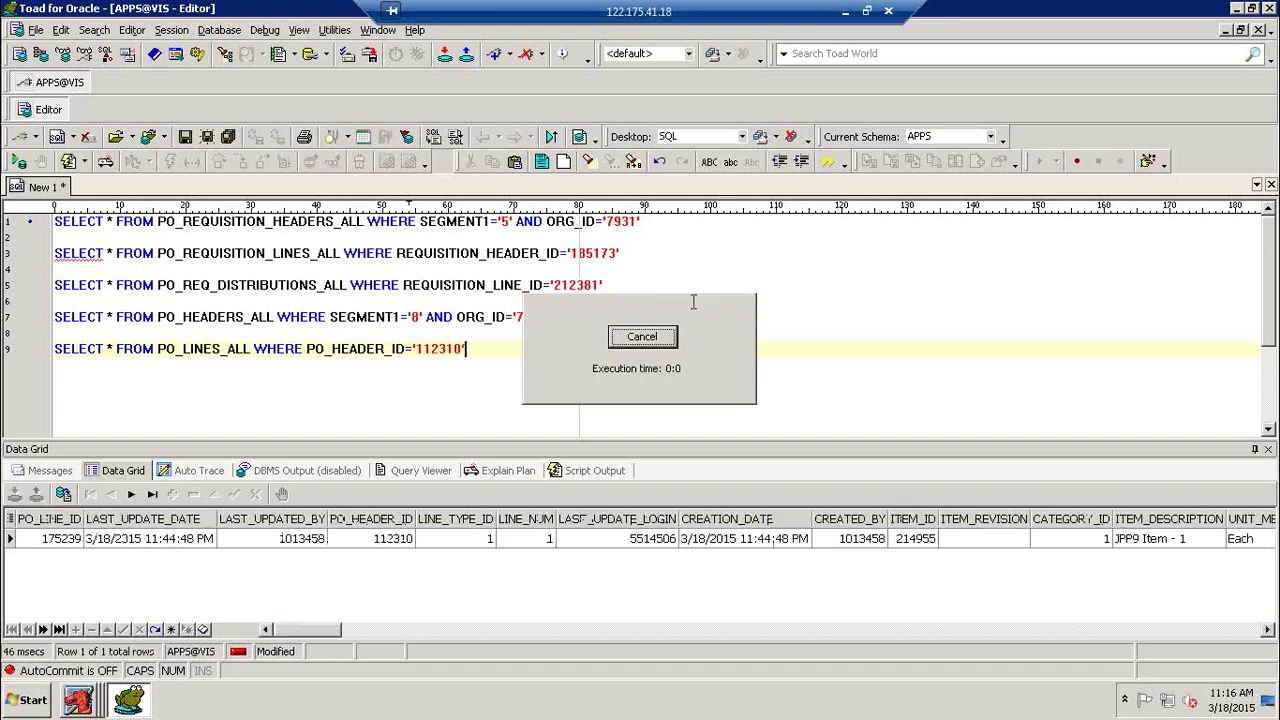
- Add and run a query selecting all columns from PO_LINE_LOCATIONS_ALL where PO_LINE_ID='175239'
key("Return")
key("Return")
type("SELECT")
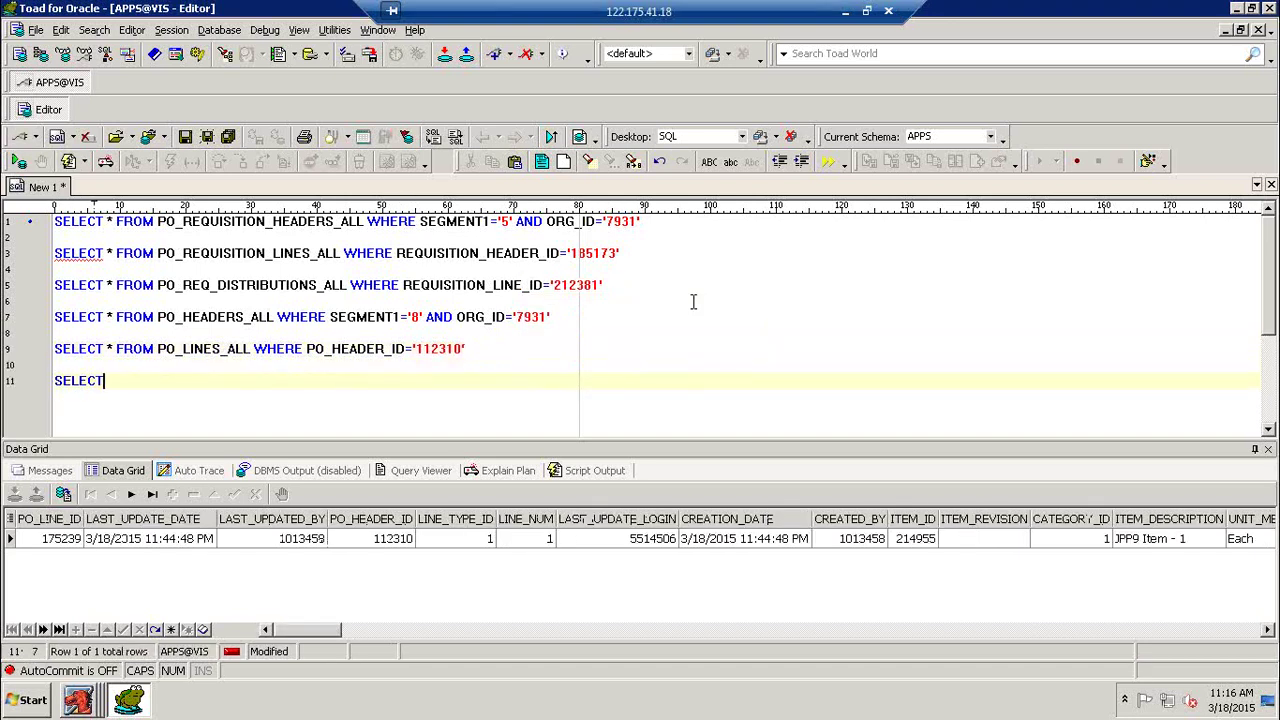
type(" * FROM PO")
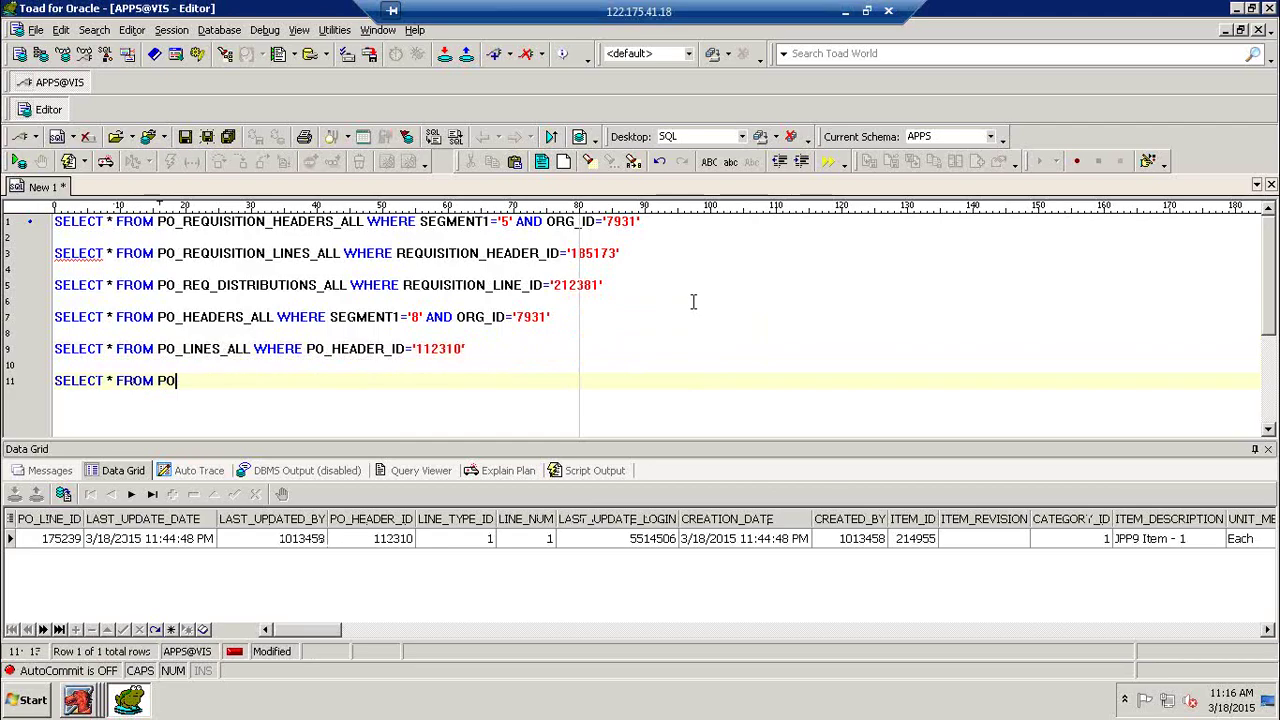
type("_LINE_LOCATIONS_ALL ")
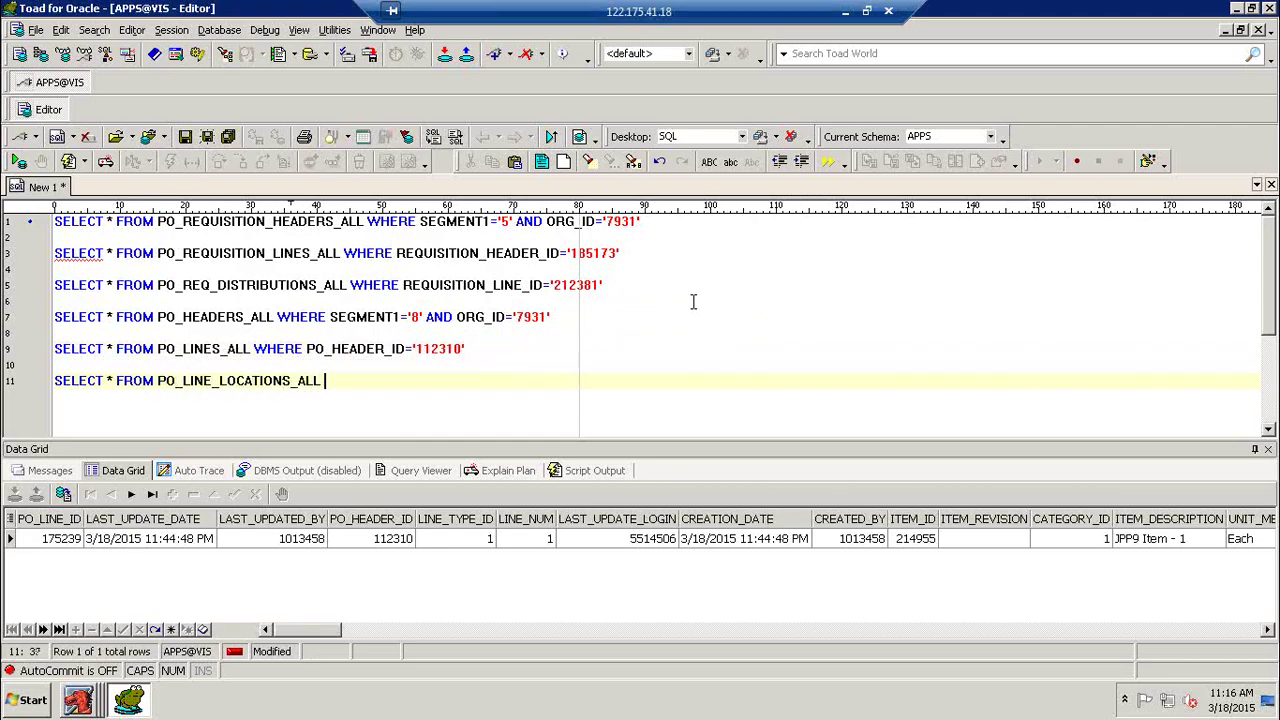
type("WHERE PO_LINE_I")
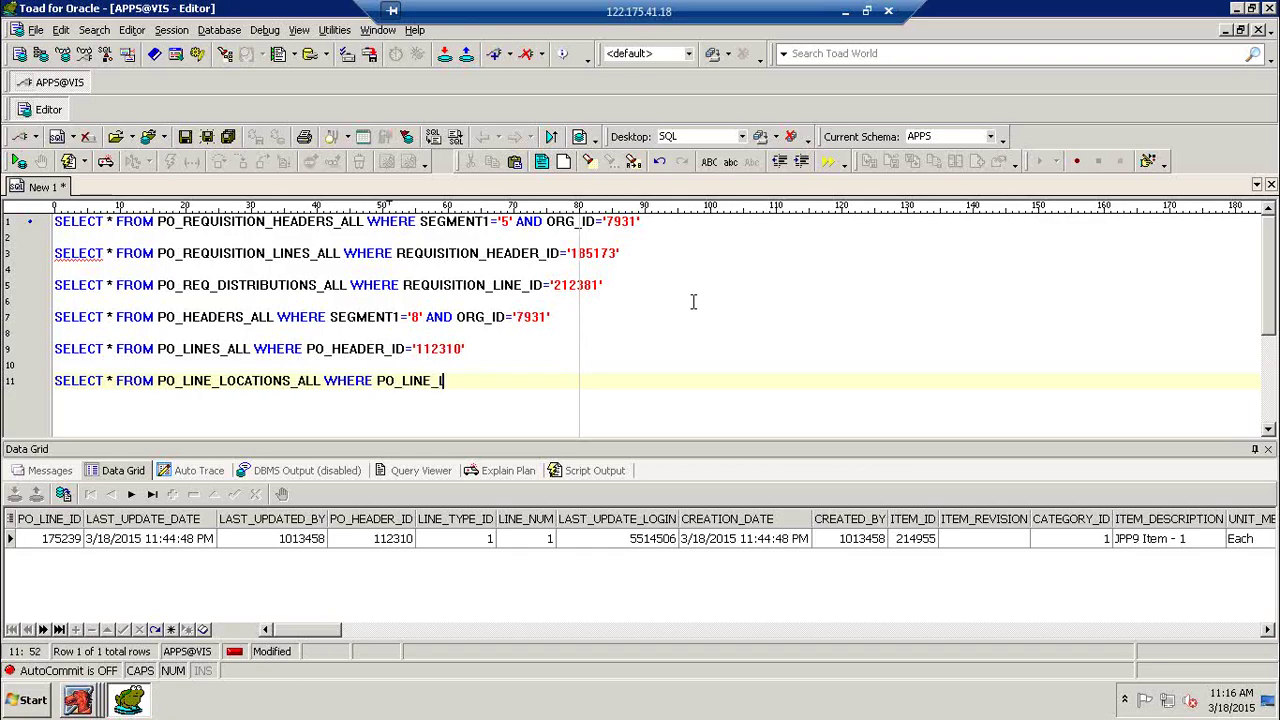
type("D='175239")
key("F9")
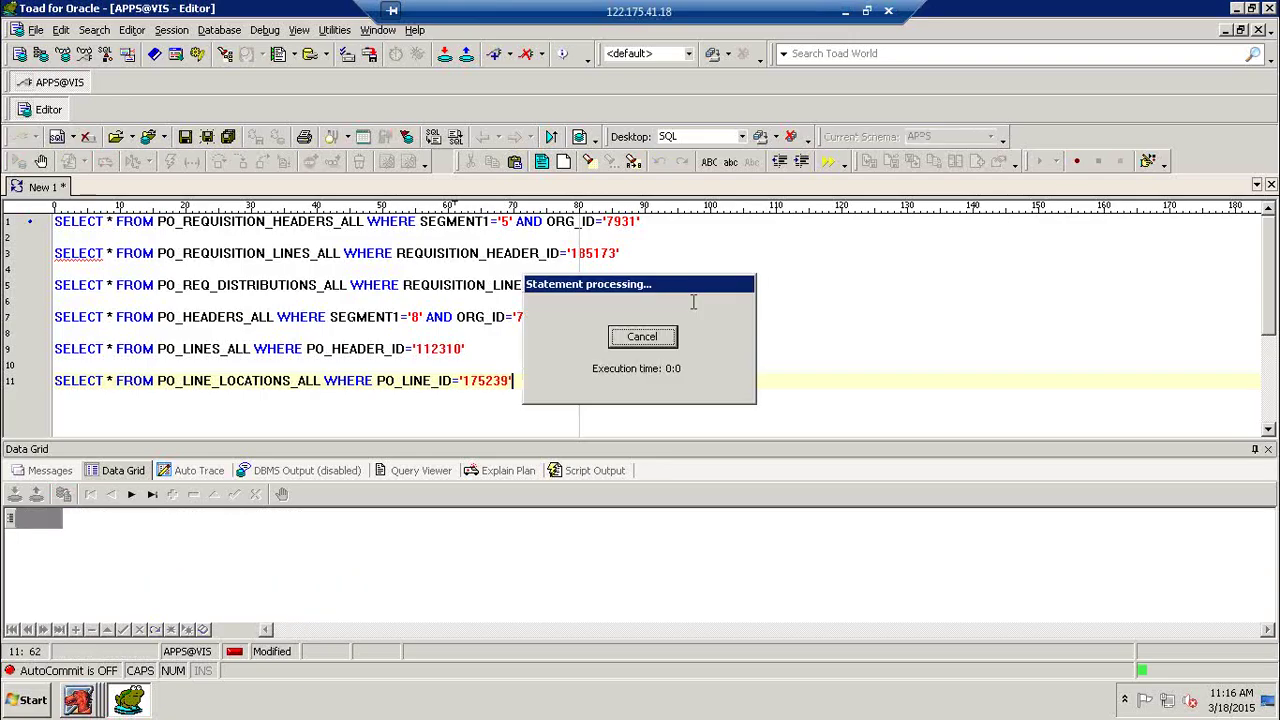
- Add and run a query selecting all columns from PO_DISTRIBUTIONS_ALL where LINE_LOCATION_ID='266388'
key("Return")
key("Return")
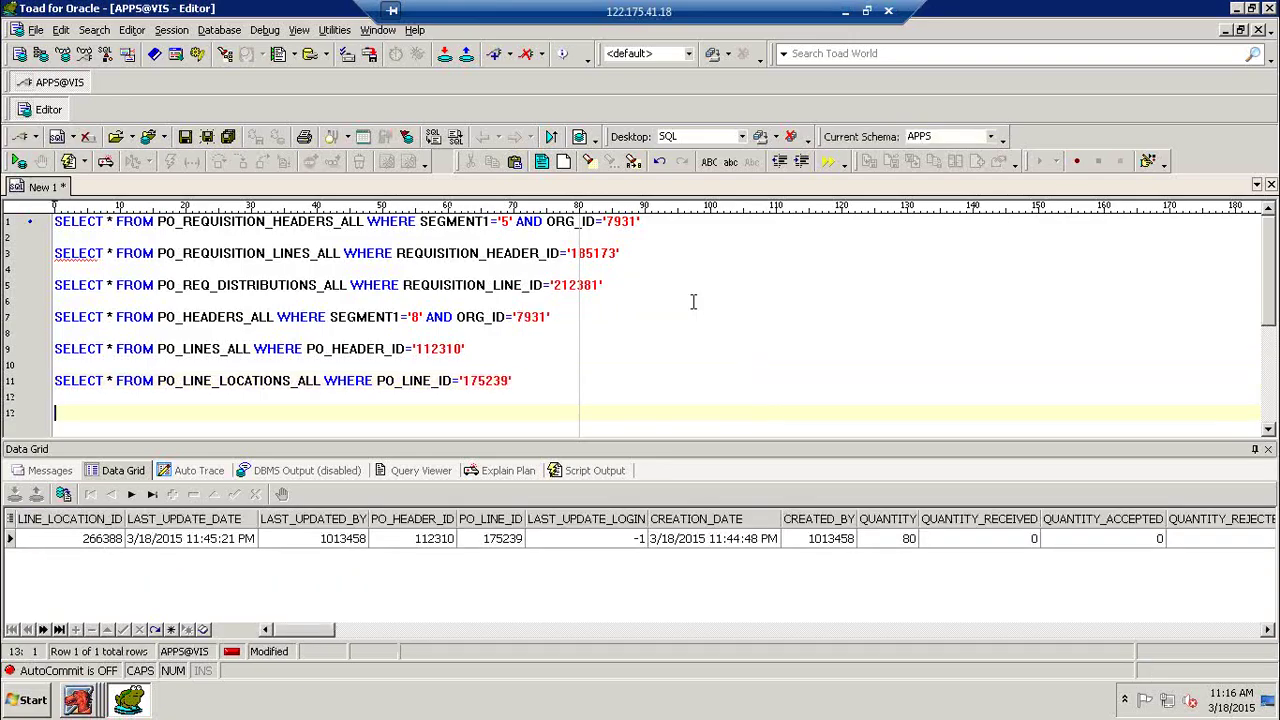
type("SELECT * FRO")
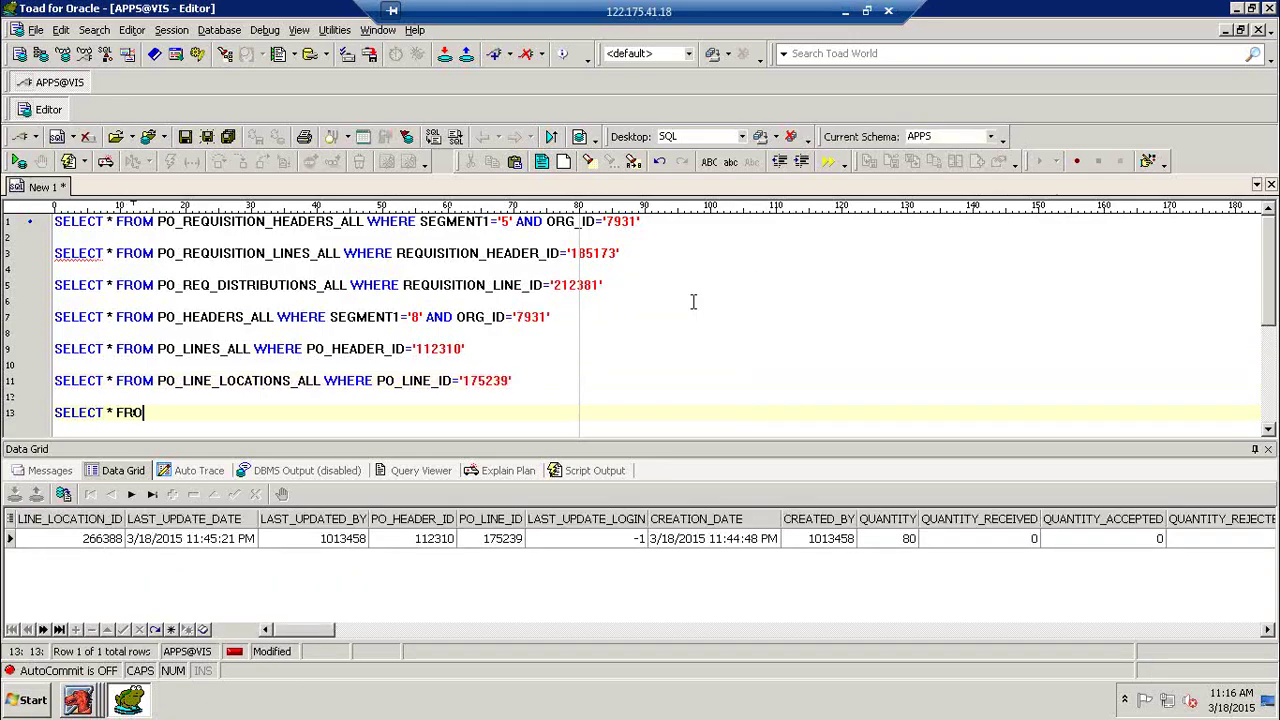
type("M PO_DISTIR")
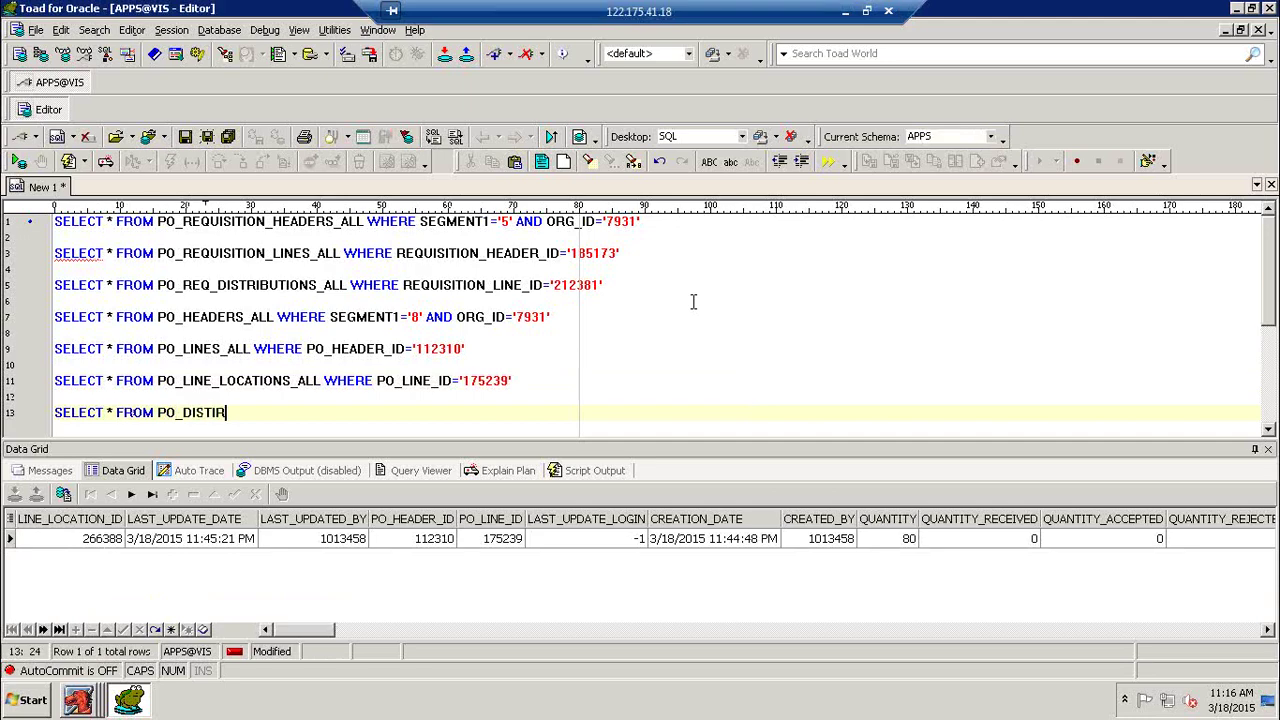
key("BackSpace")
key("BackSpace")
type("RIBUTIONS_ALL WHE")
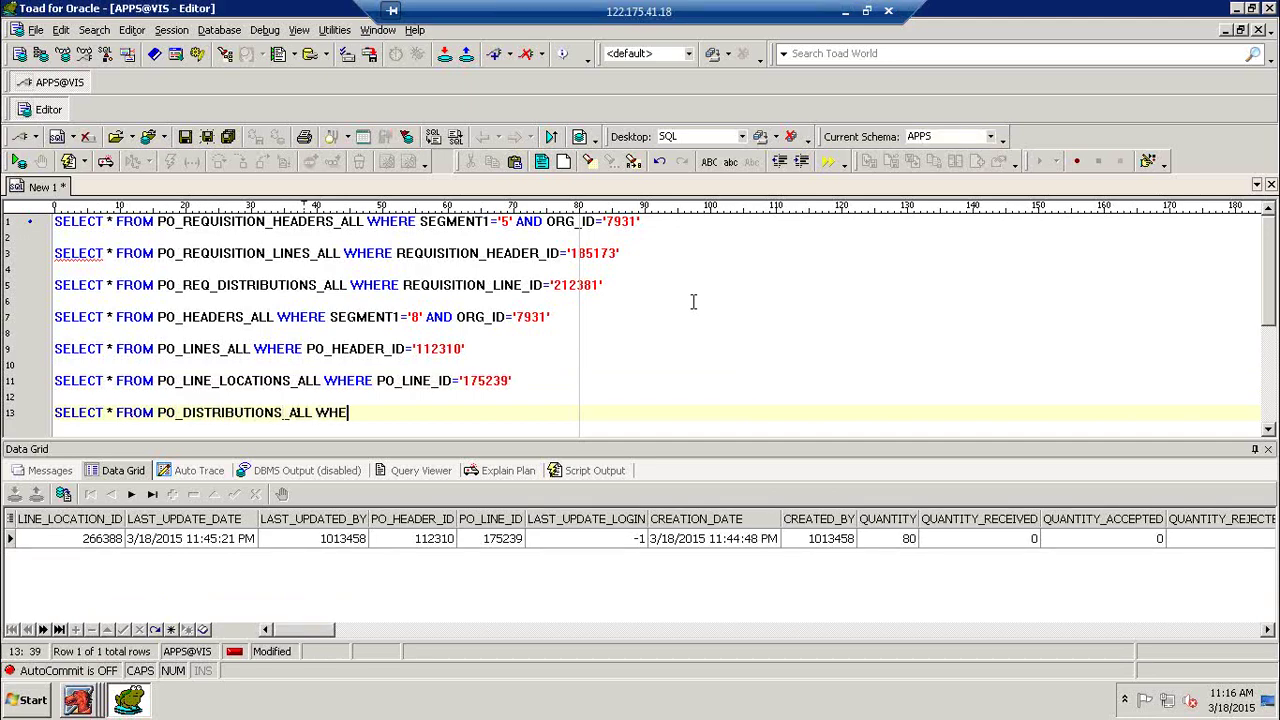
type("RE LINE_LOCATION_ID")
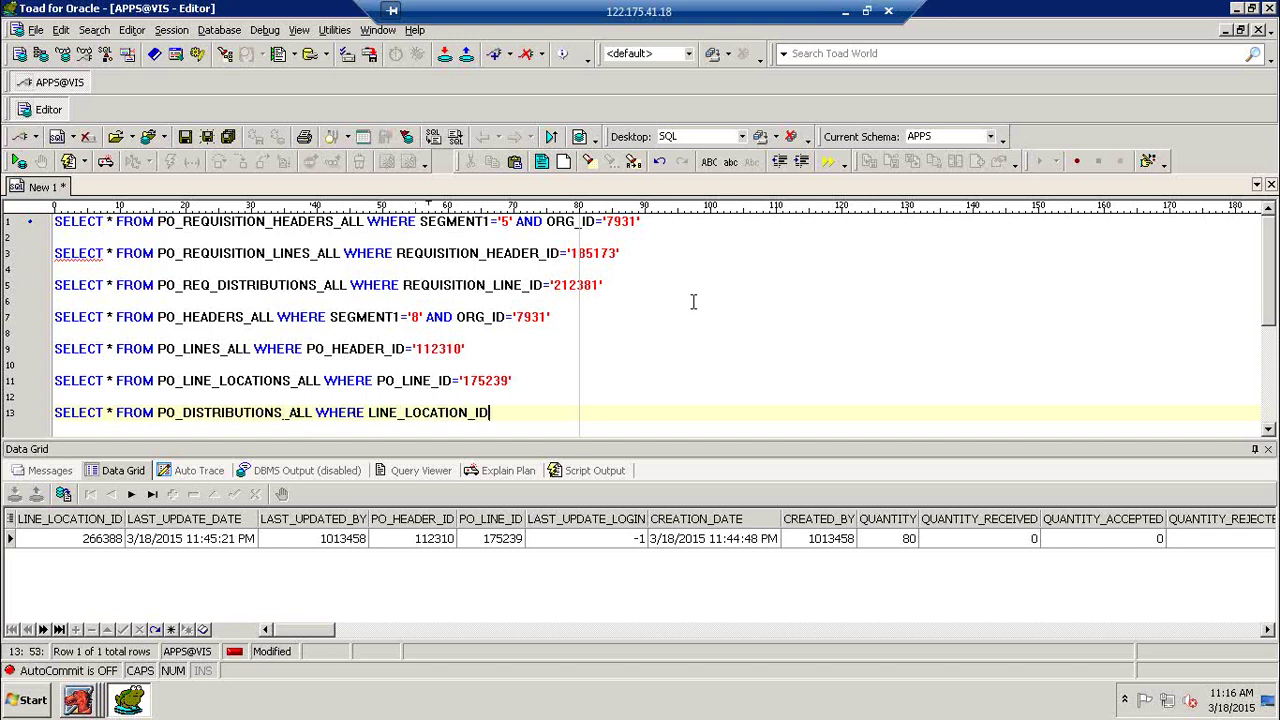
type("='266388'")
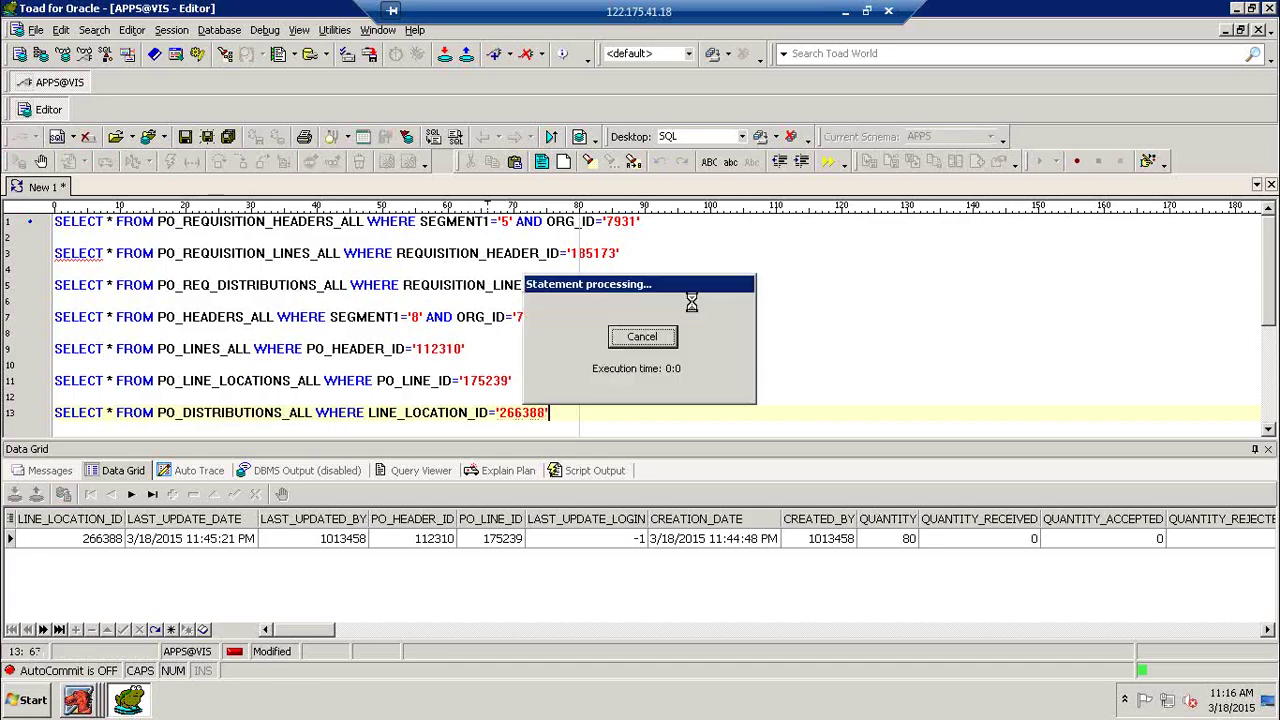
key("F9")
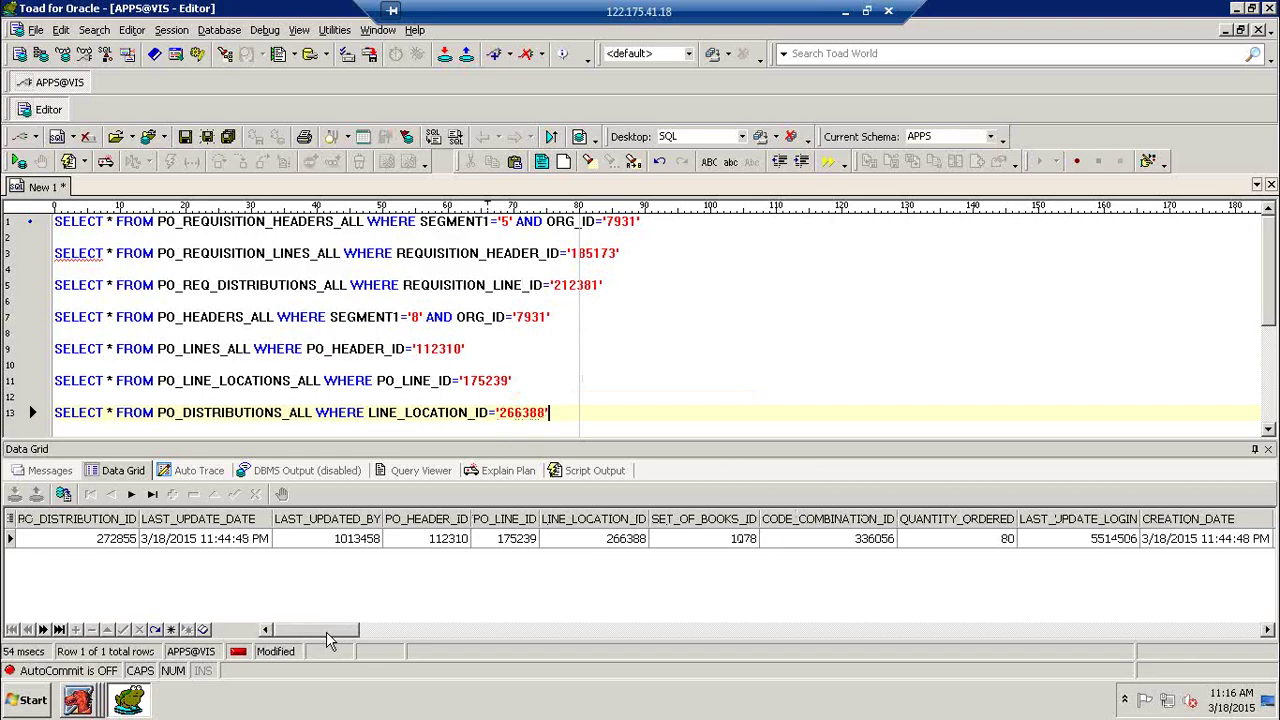
- Locate the REQ_DISTRIBUTION_ID value in the PO_DISTRIBUTIONS_ALL result and add two new lines below the last query
left_click(370, 633)
left_click_drag(371, 634, 425, 639)
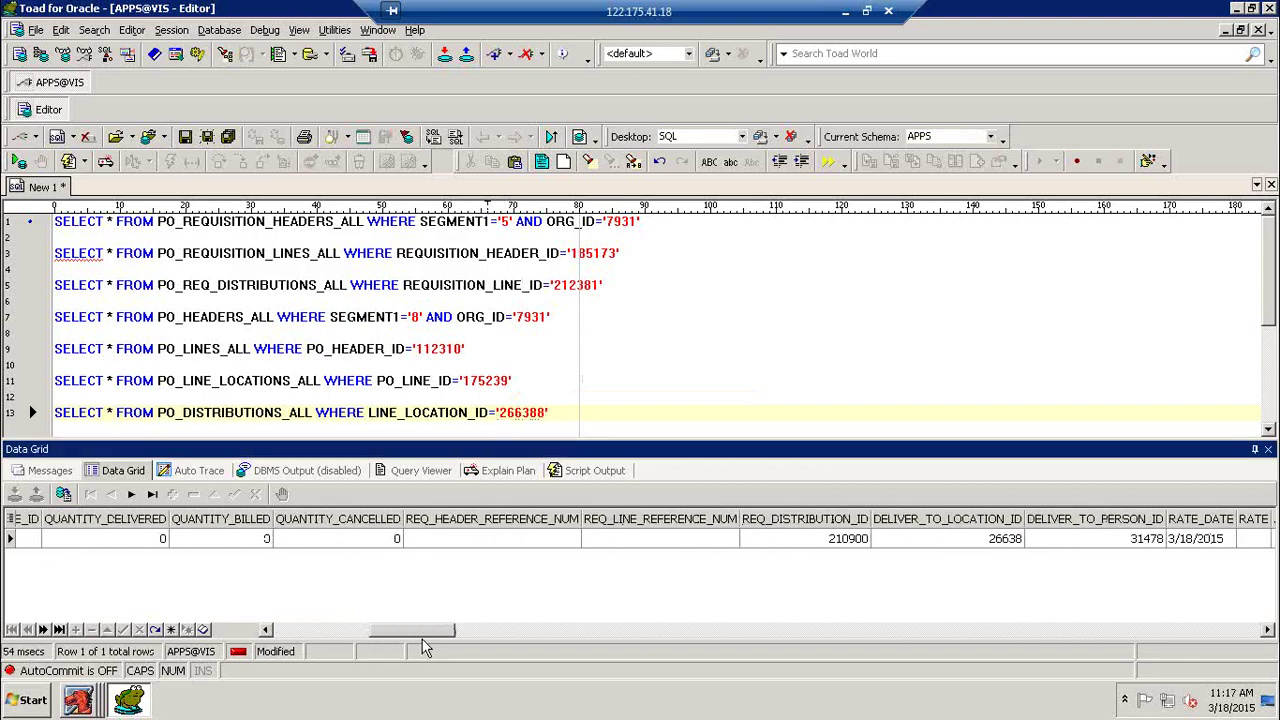
left_click(836, 542)
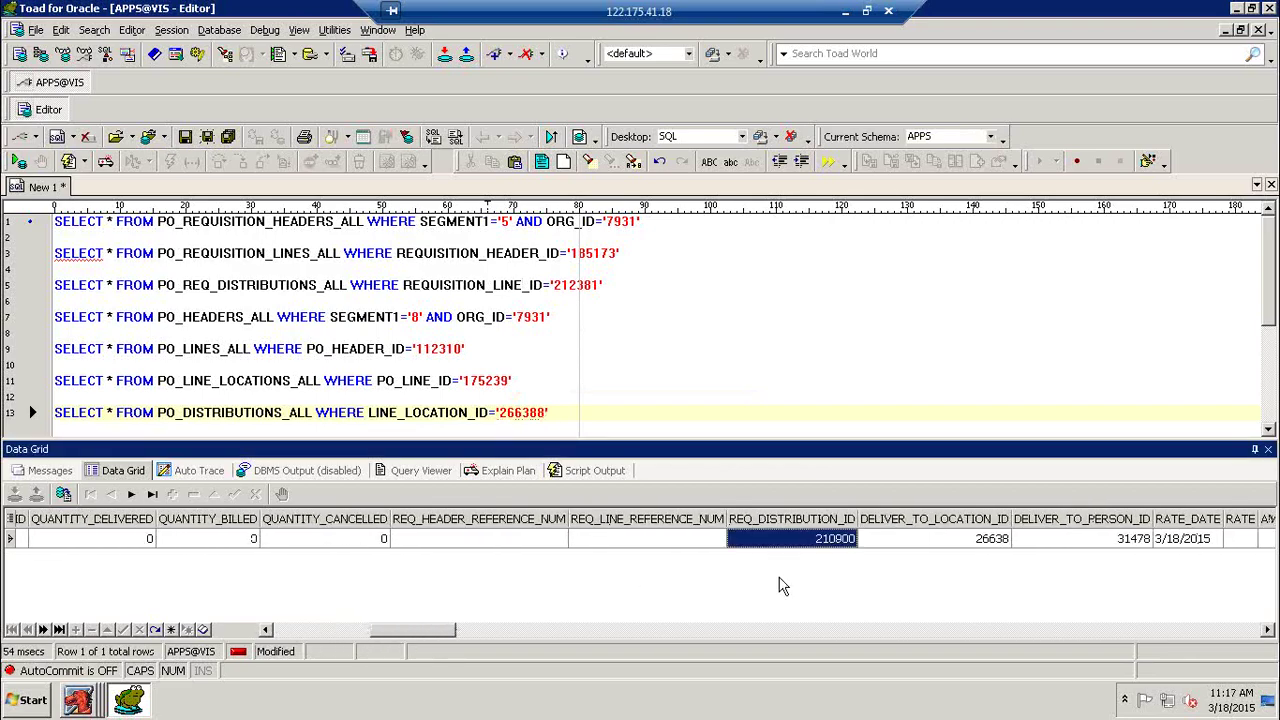
left_click(578, 421)
key("Return")
key("Return")
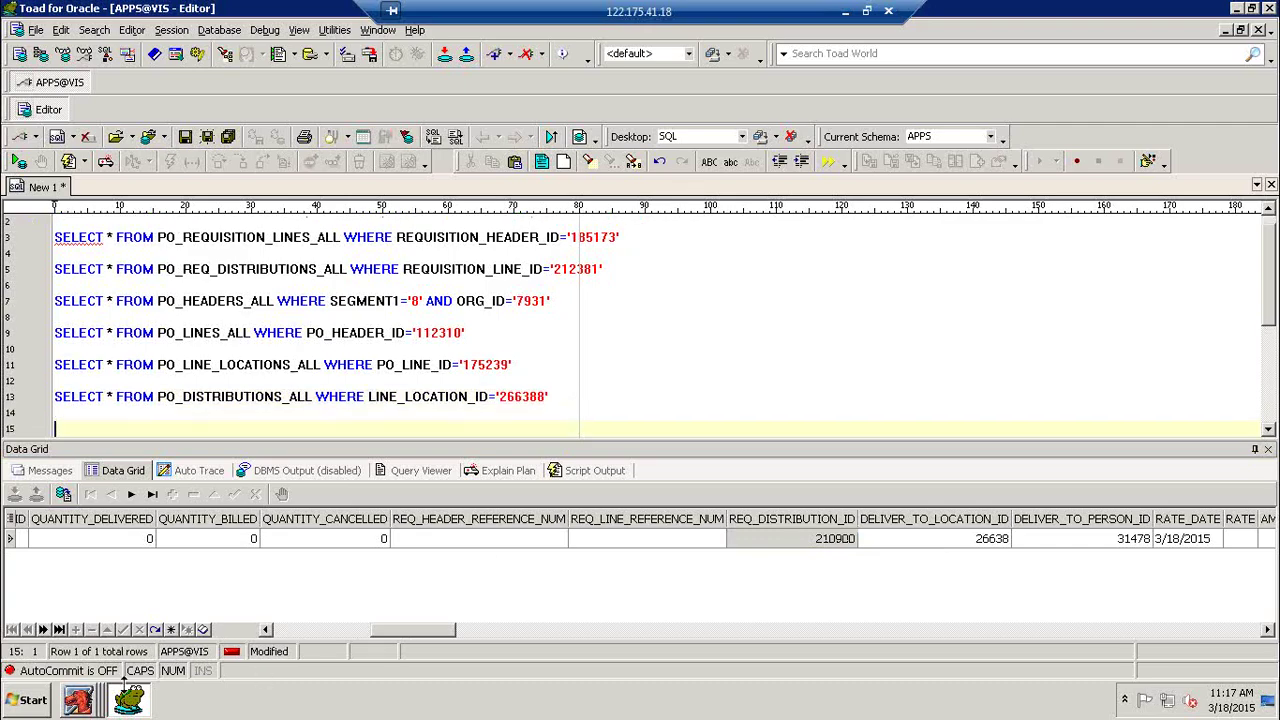
- Switch to Oracle Applications, close Find Requisition Lines and open Receiving Receipts for organization 100, JPP9 Master Inventory Organization
left_click(83, 700)
key("alt+Tab")
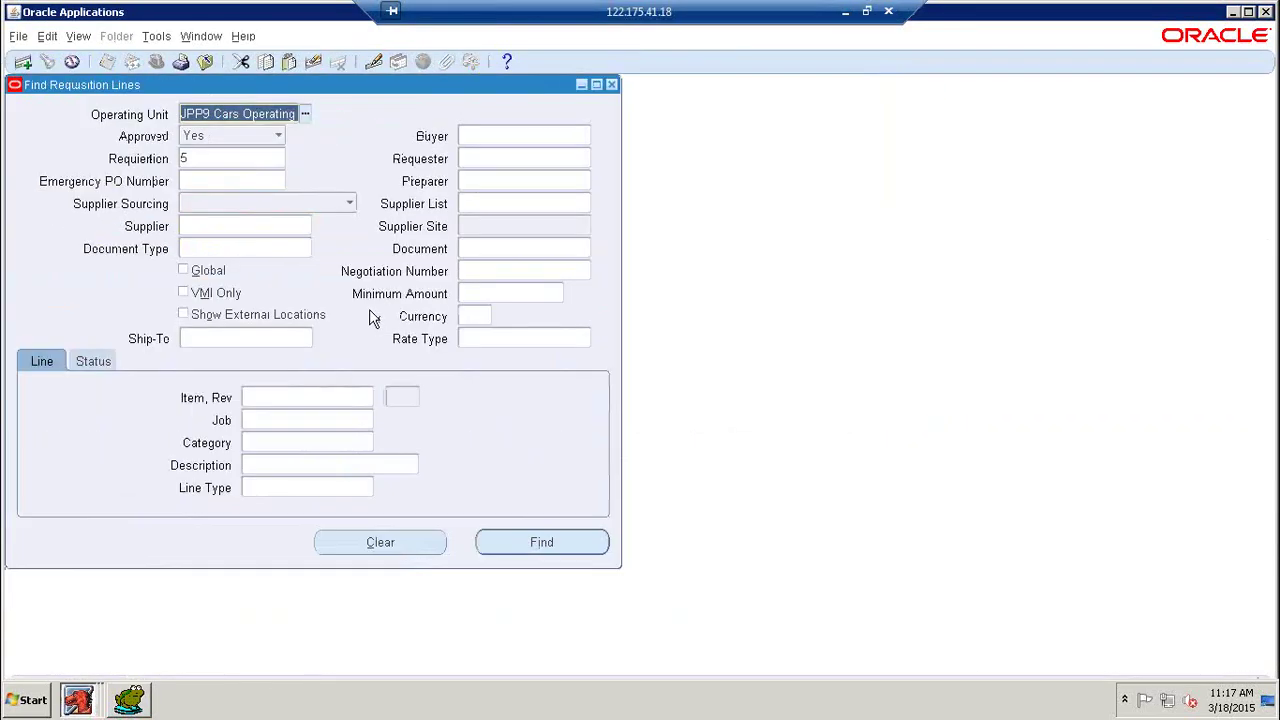
left_click(611, 85)
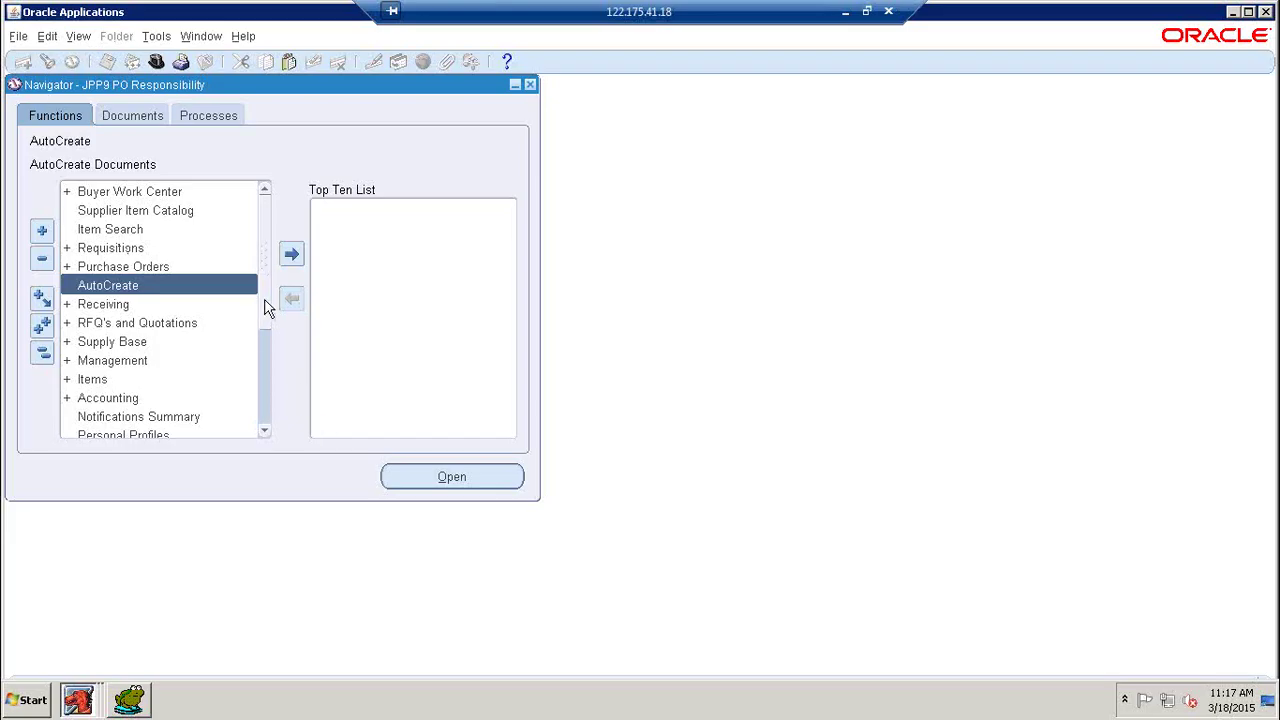
scroll(266, 310, "down", 3)
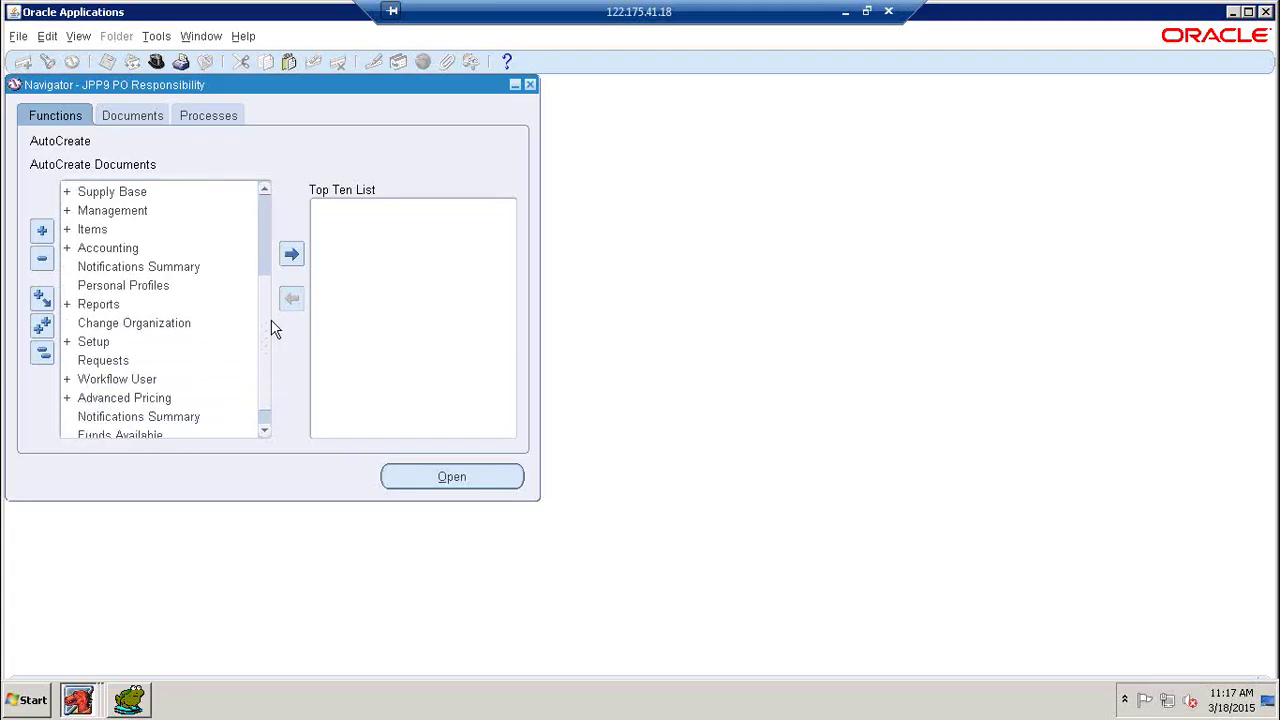
scroll(270, 310, "up", 3)
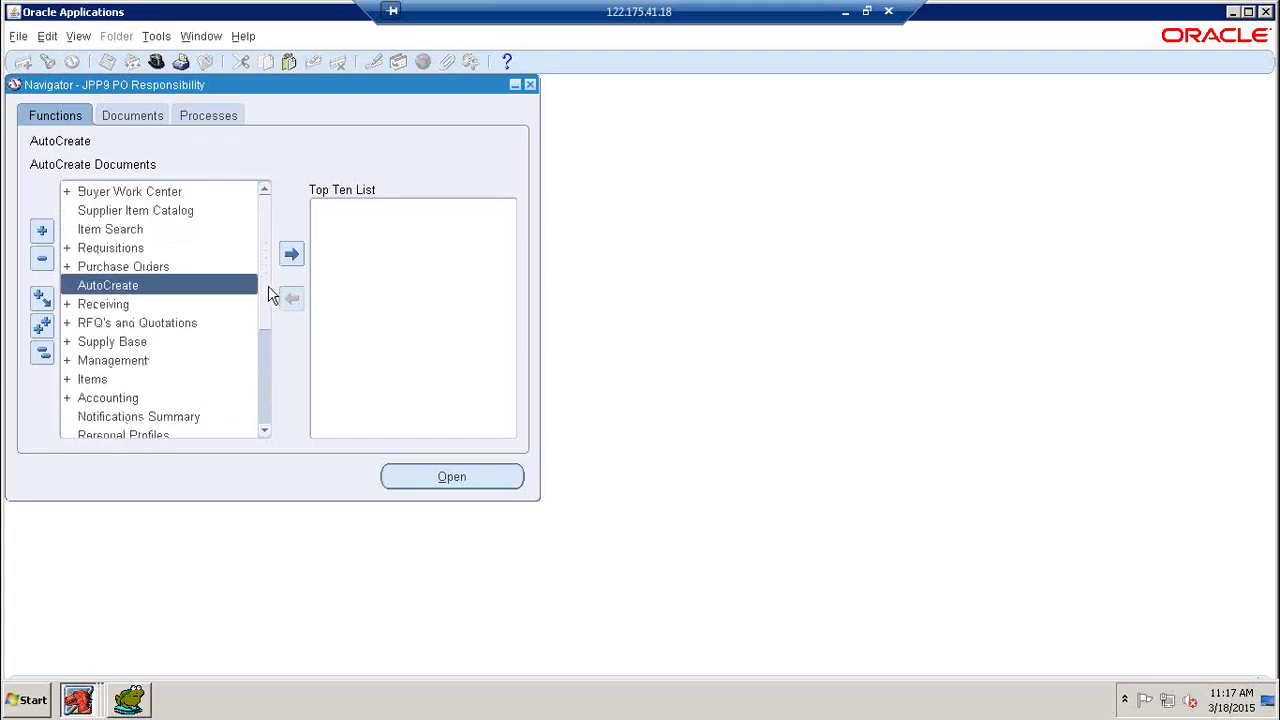
double_click(112, 306)
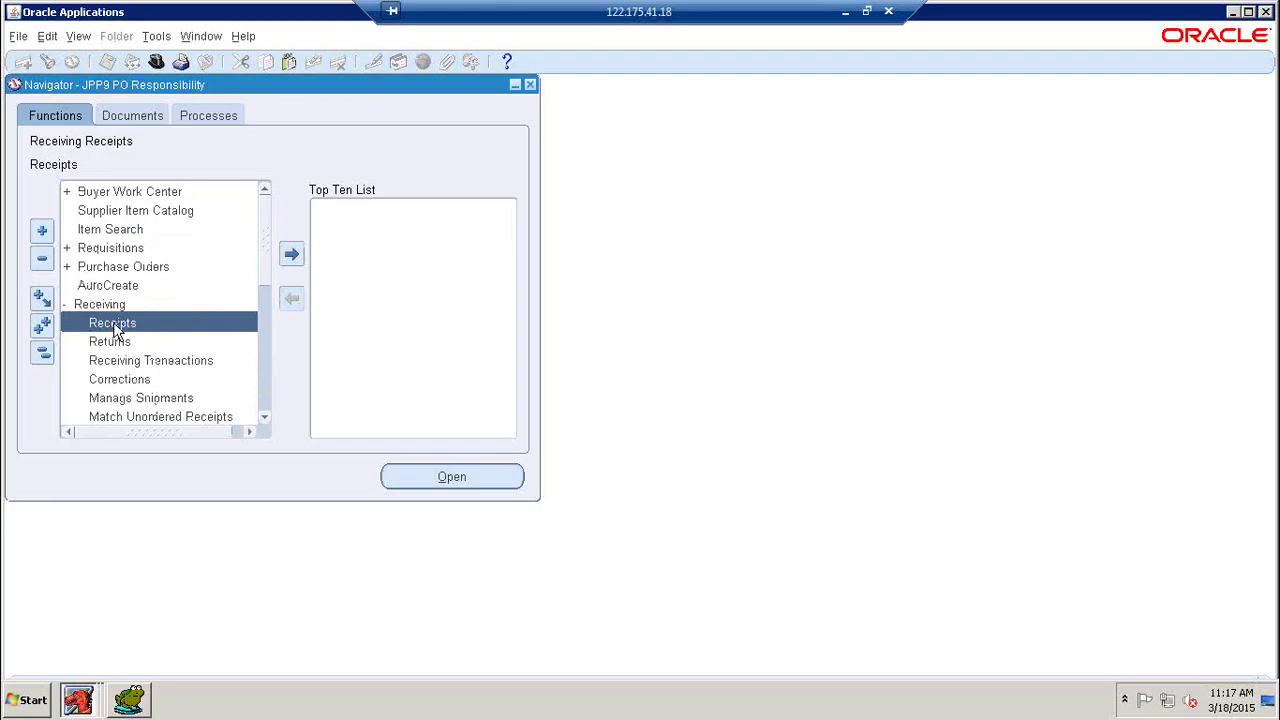
double_click(113, 323)
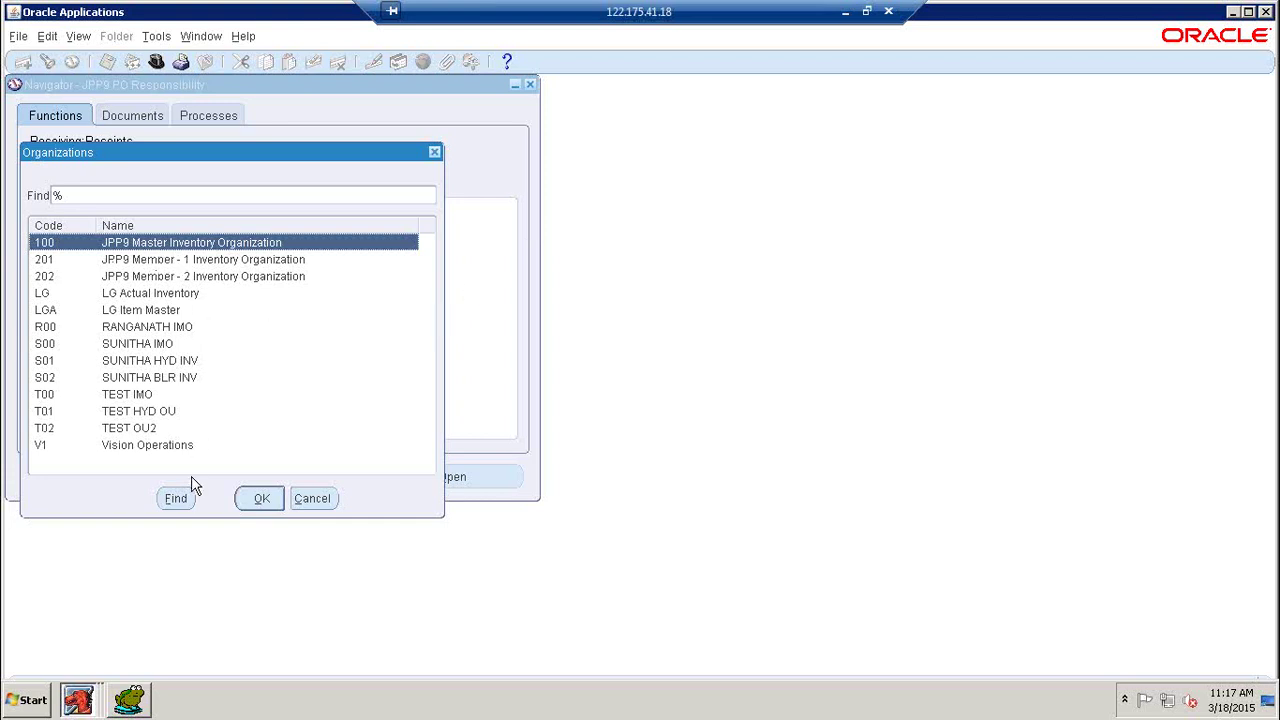
left_click(262, 500)
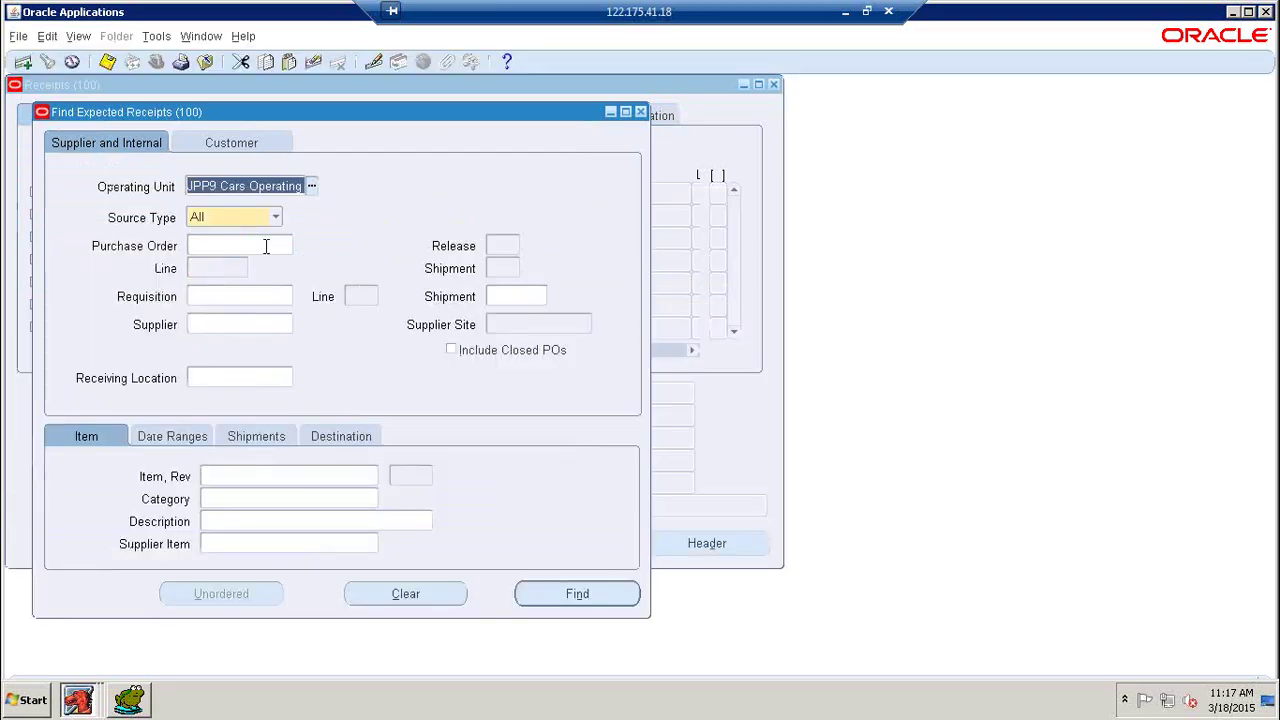
- Find the expected receipts for line 1 of the approved purchase order, entering the purchase order number
left_click(267, 247)
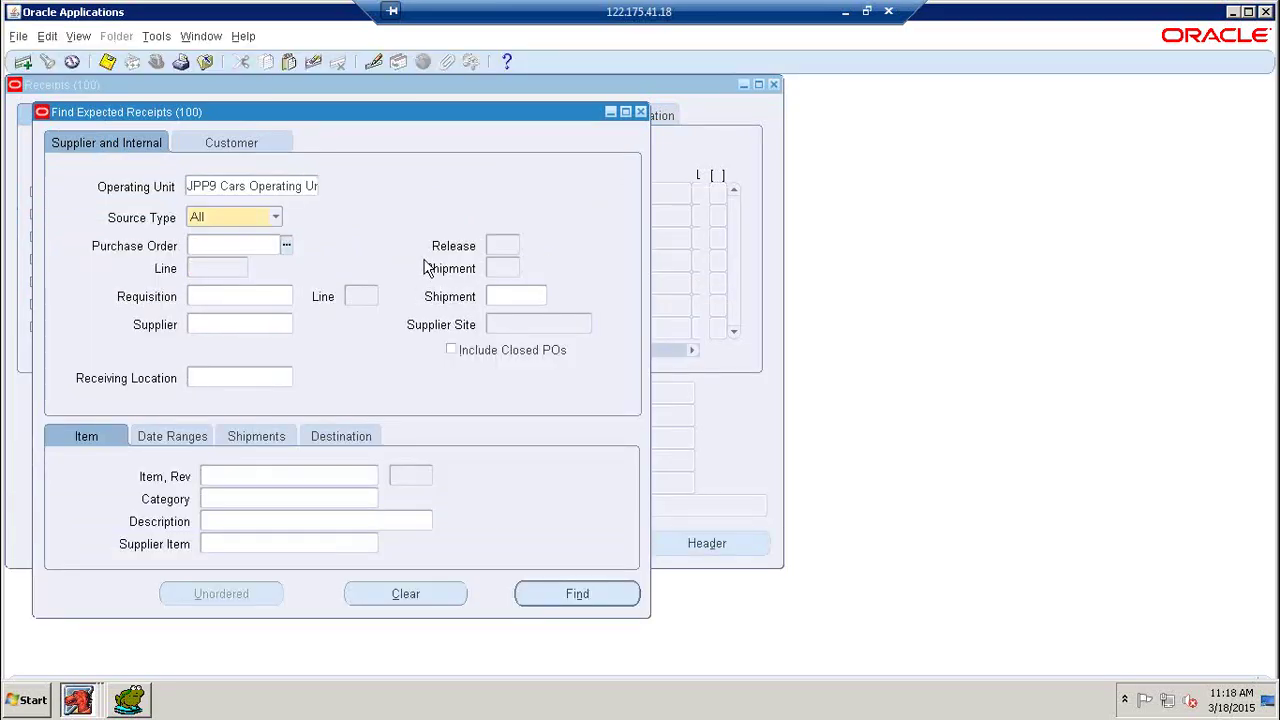
type("8")
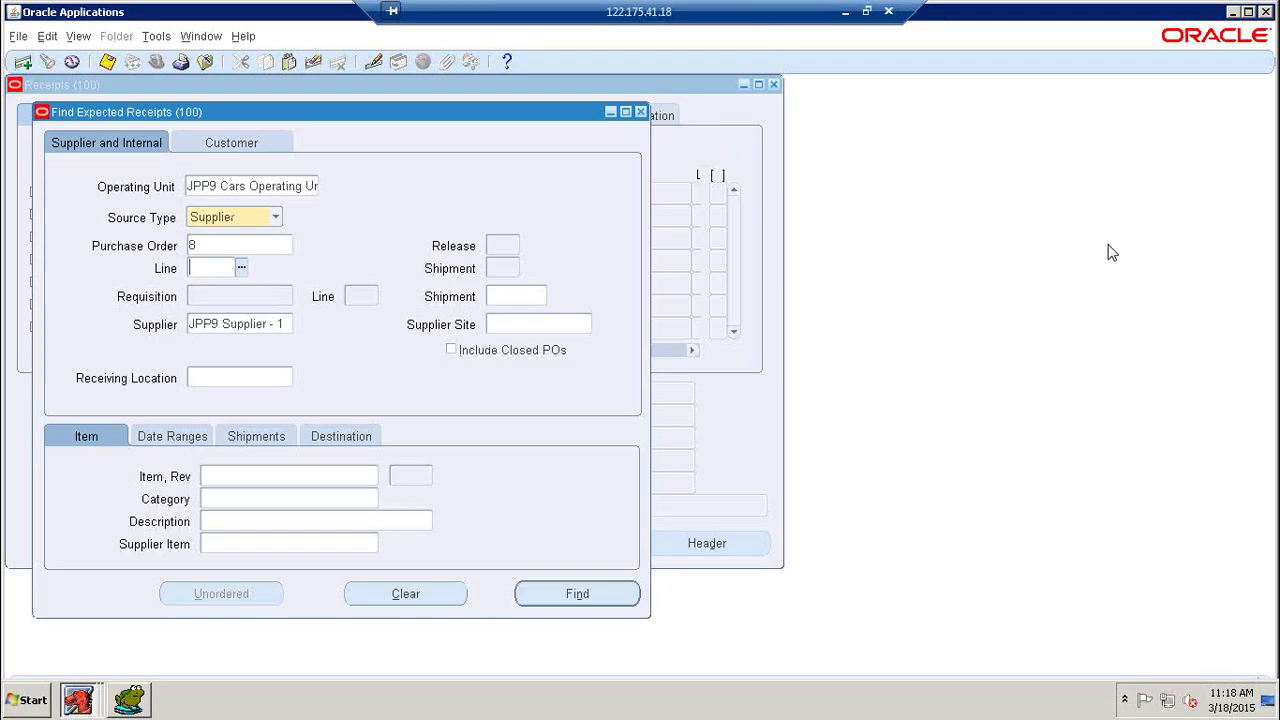
left_click(241, 268)
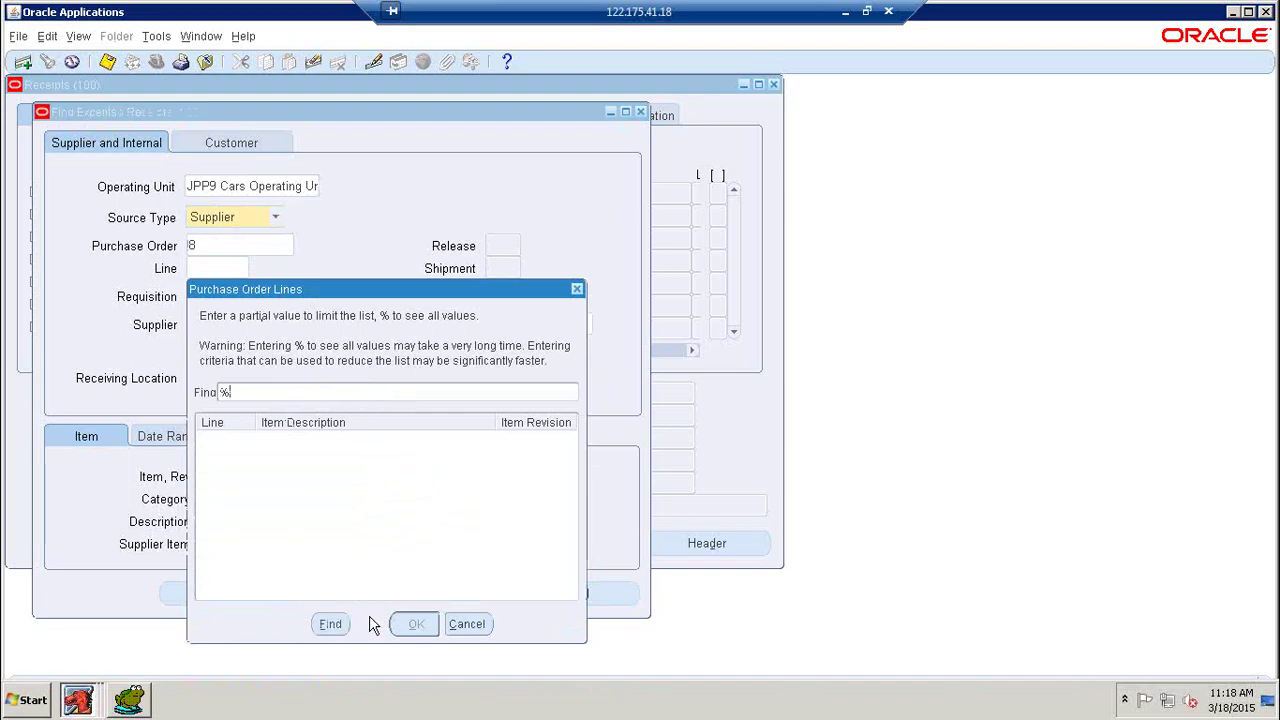
left_click(329, 623)
left_click(422, 624)
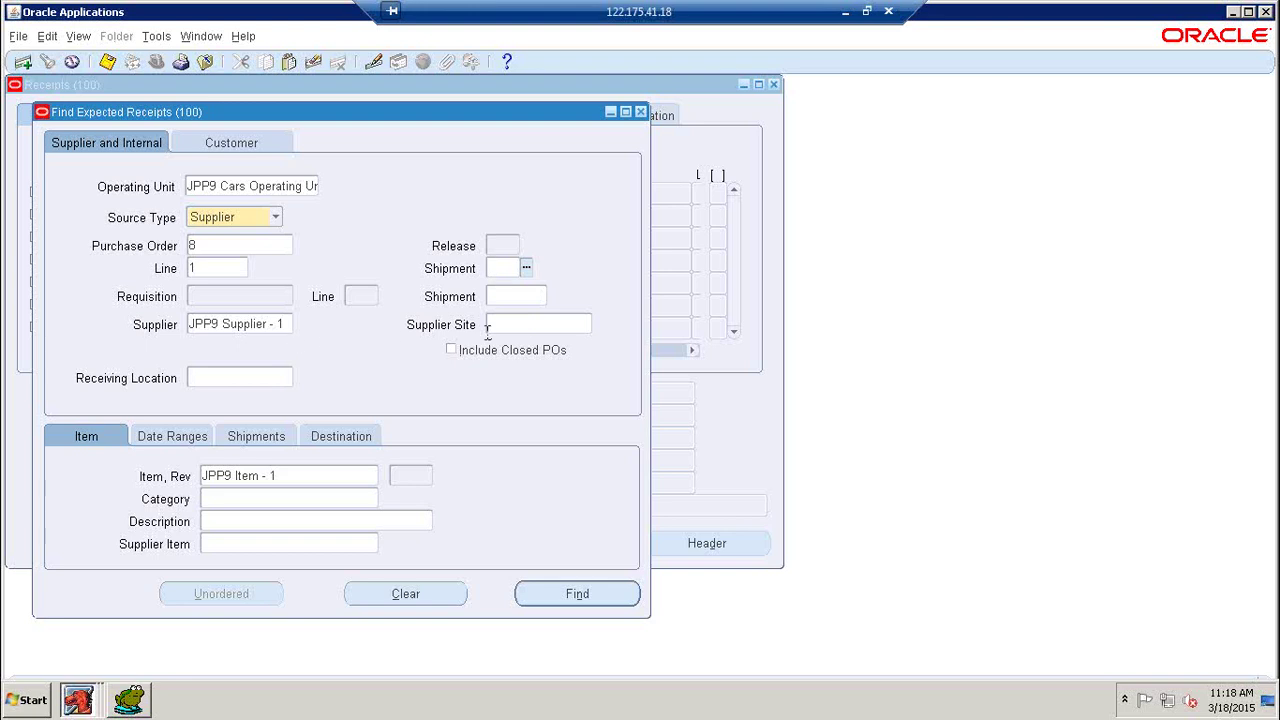
left_click(514, 296)
left_click(505, 268)
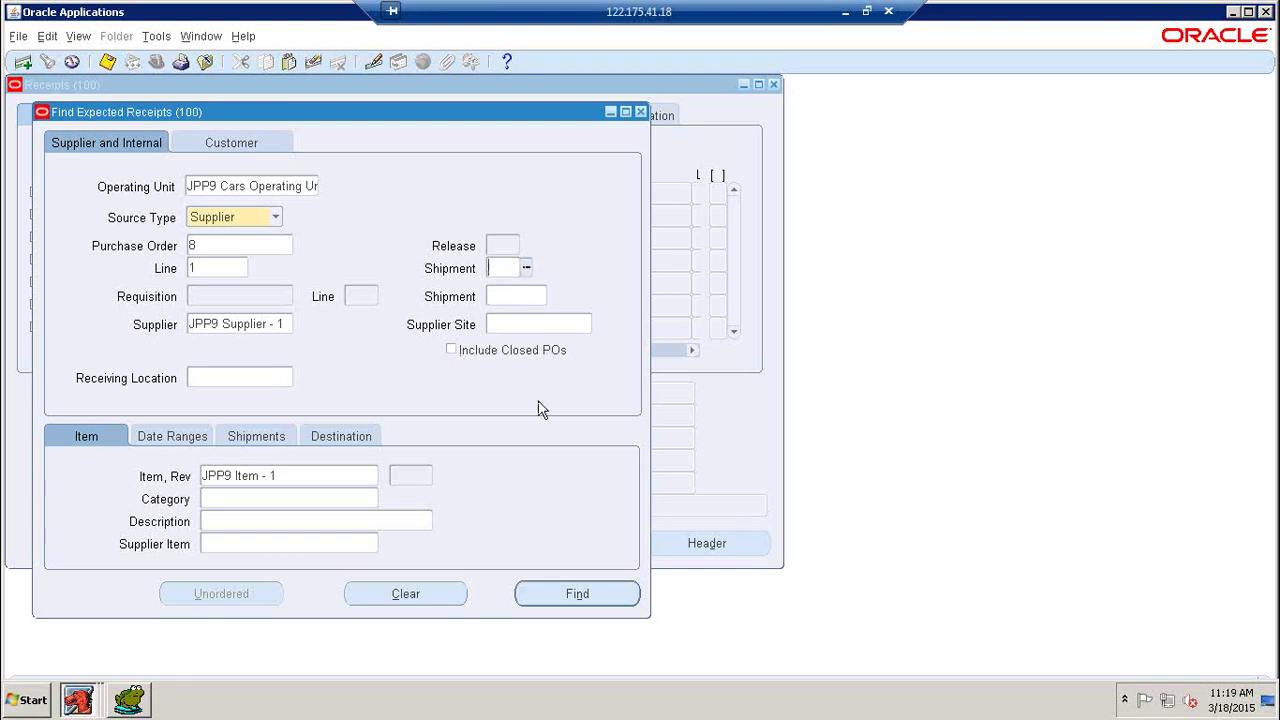
left_click(580, 598)
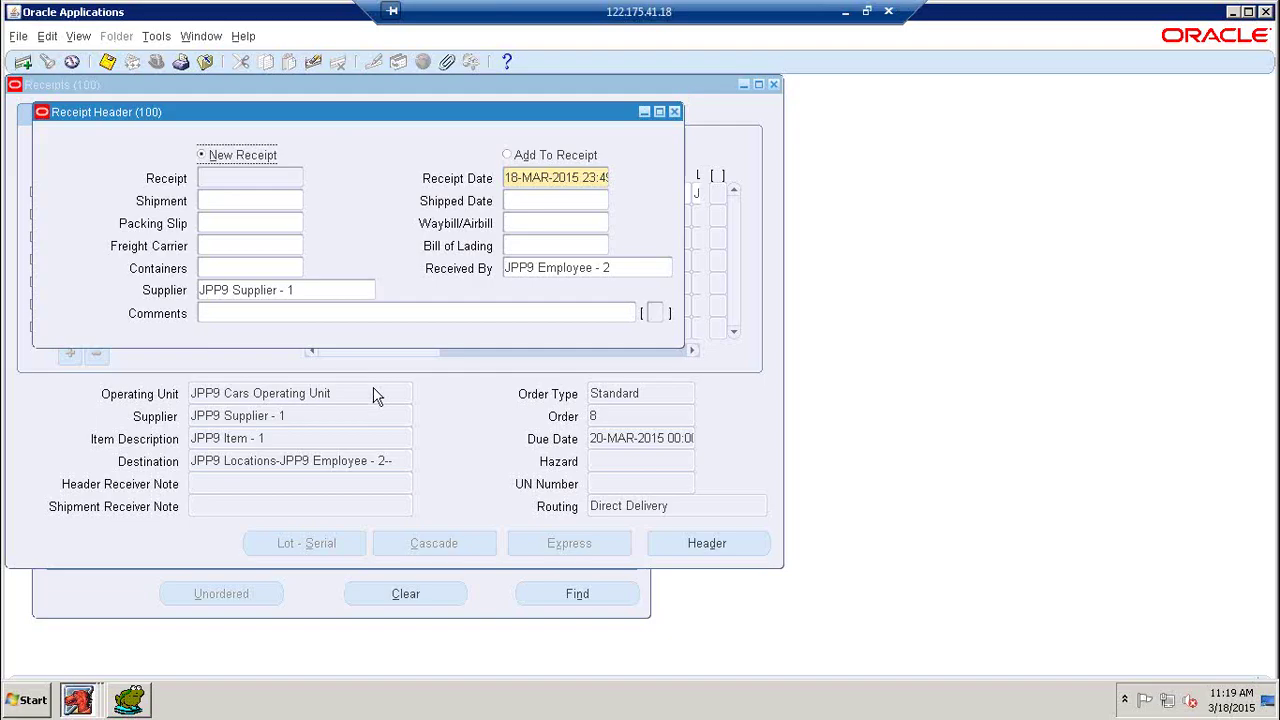
- Receive the JPP9 Item - 1 line into subinventory 100SInv-1, save the receipt and close its header
left_click(307, 342)
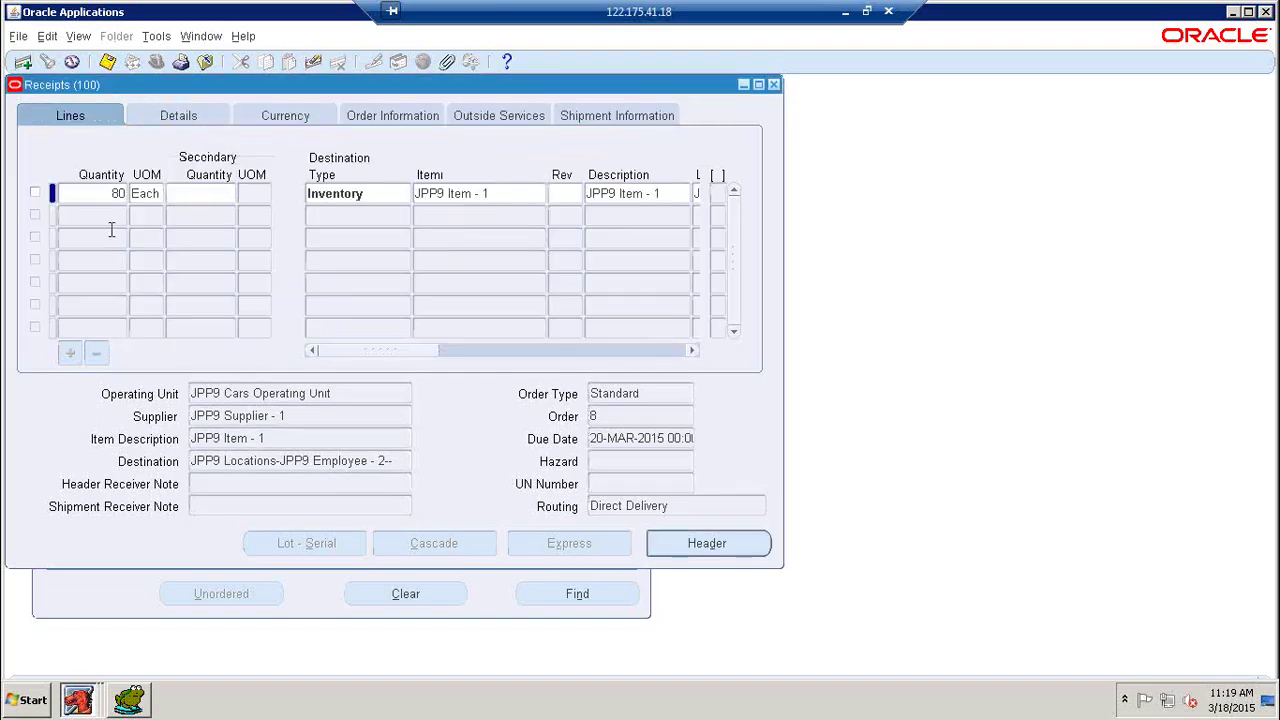
left_click(37, 194)
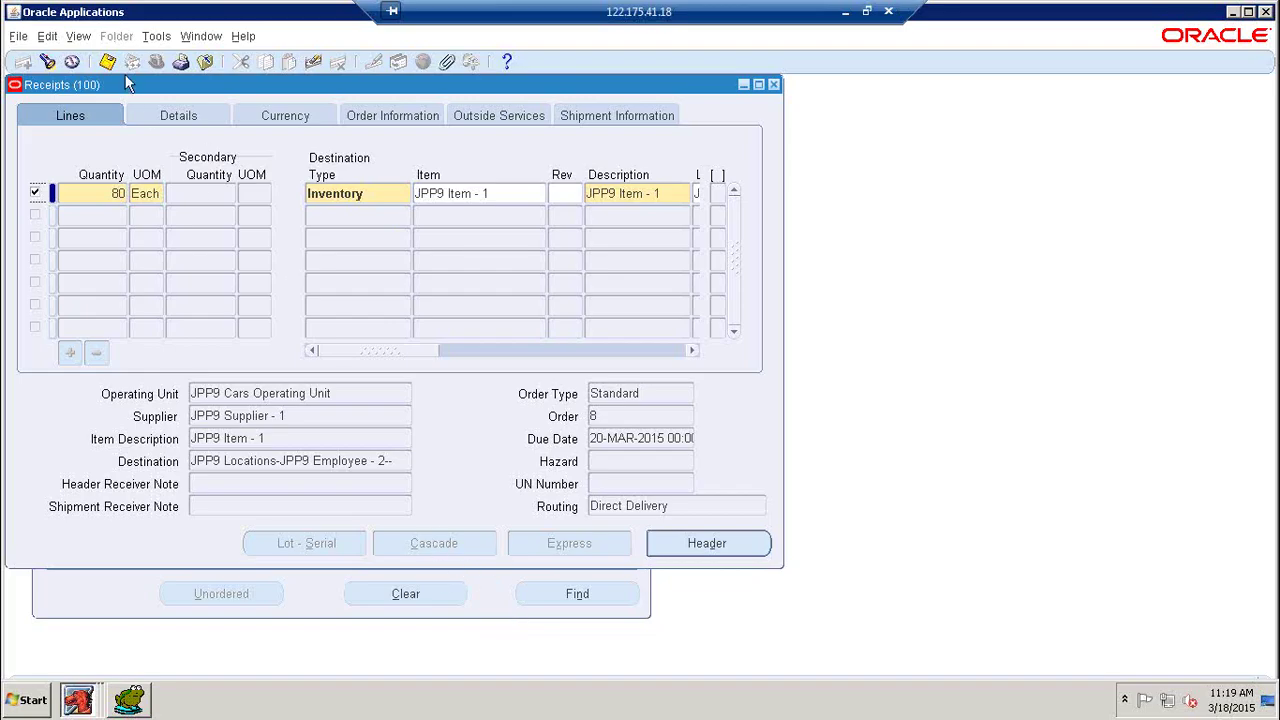
left_click_drag(374, 352, 497, 355)
left_click(528, 194)
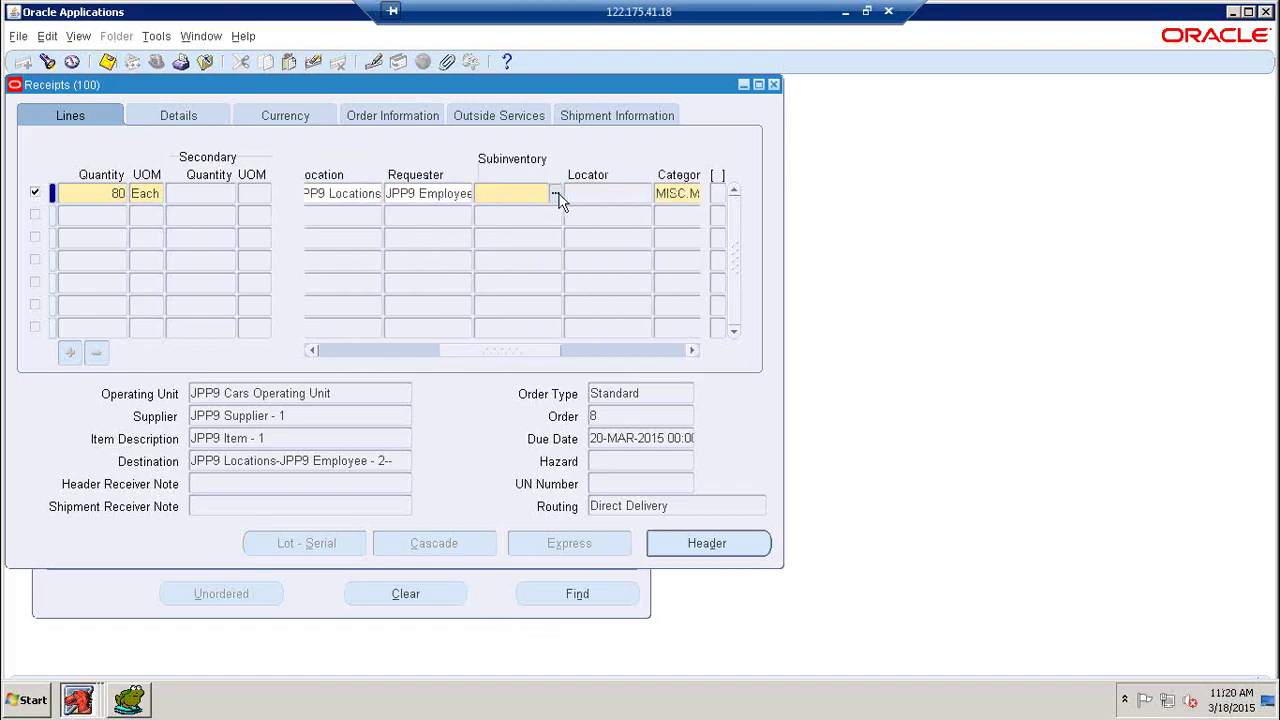
key("ctrl+l")
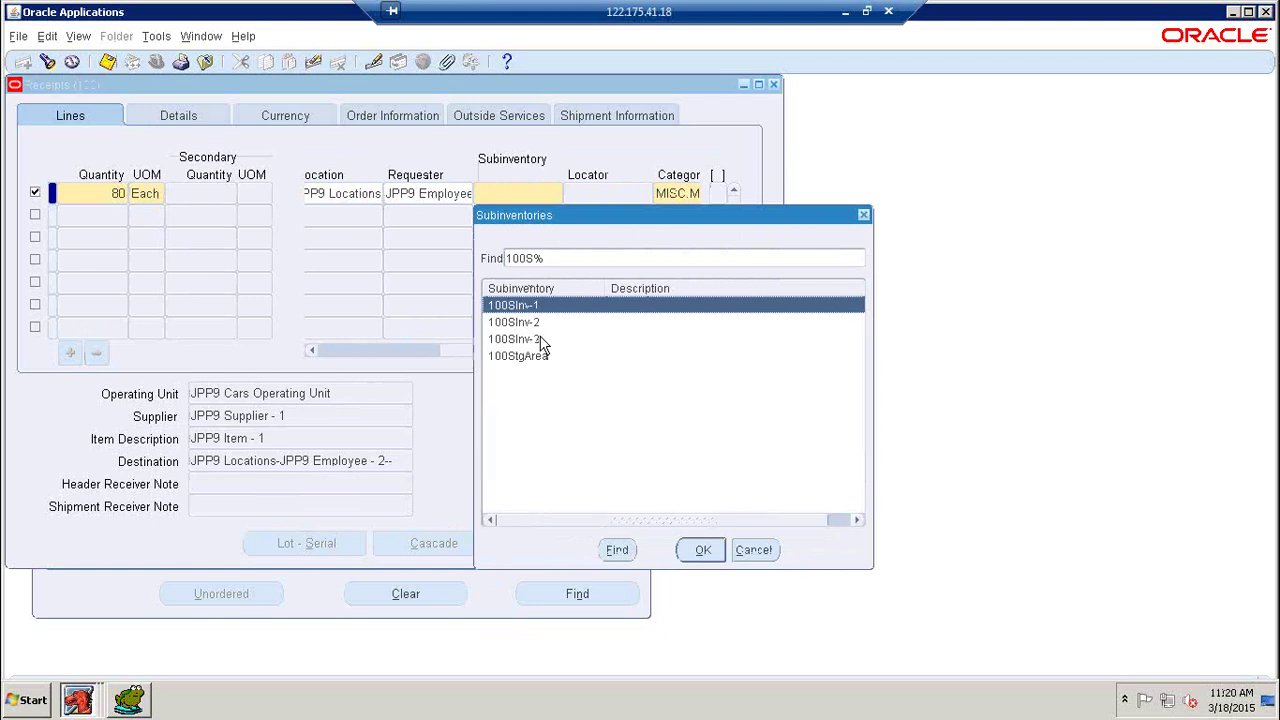
left_click(703, 550)
left_click(110, 63)
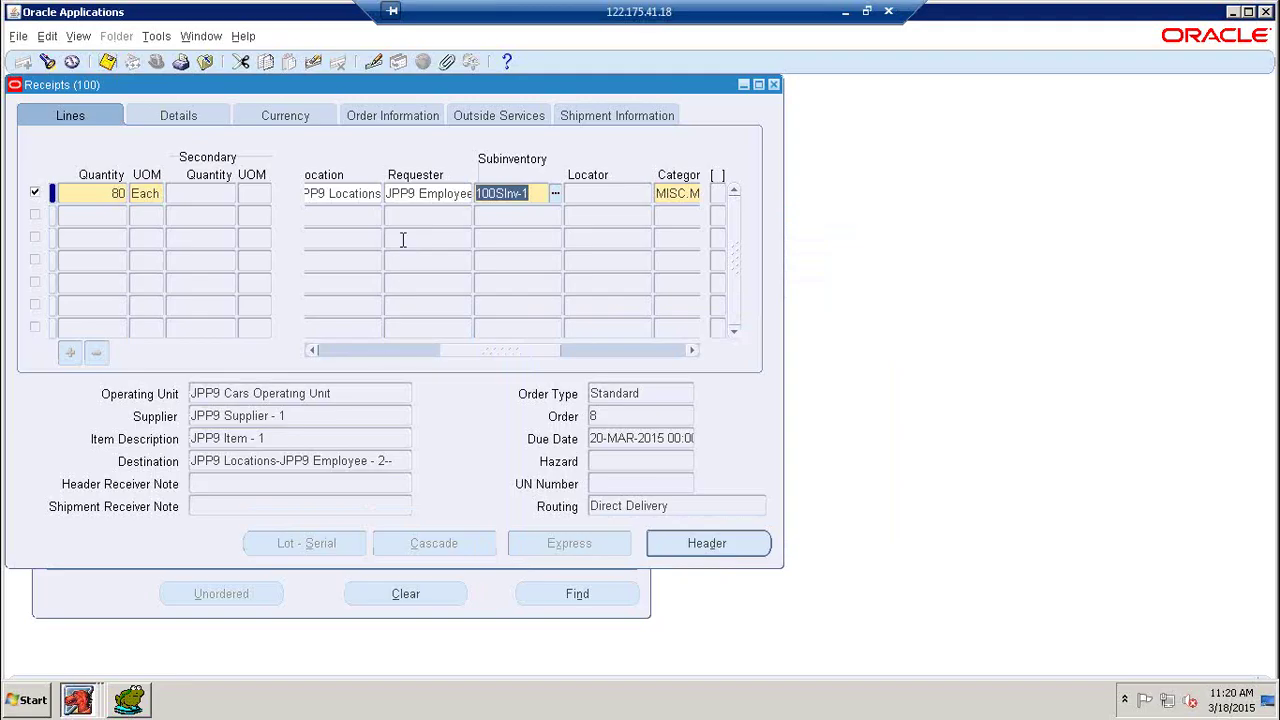
left_click(1249, 13)
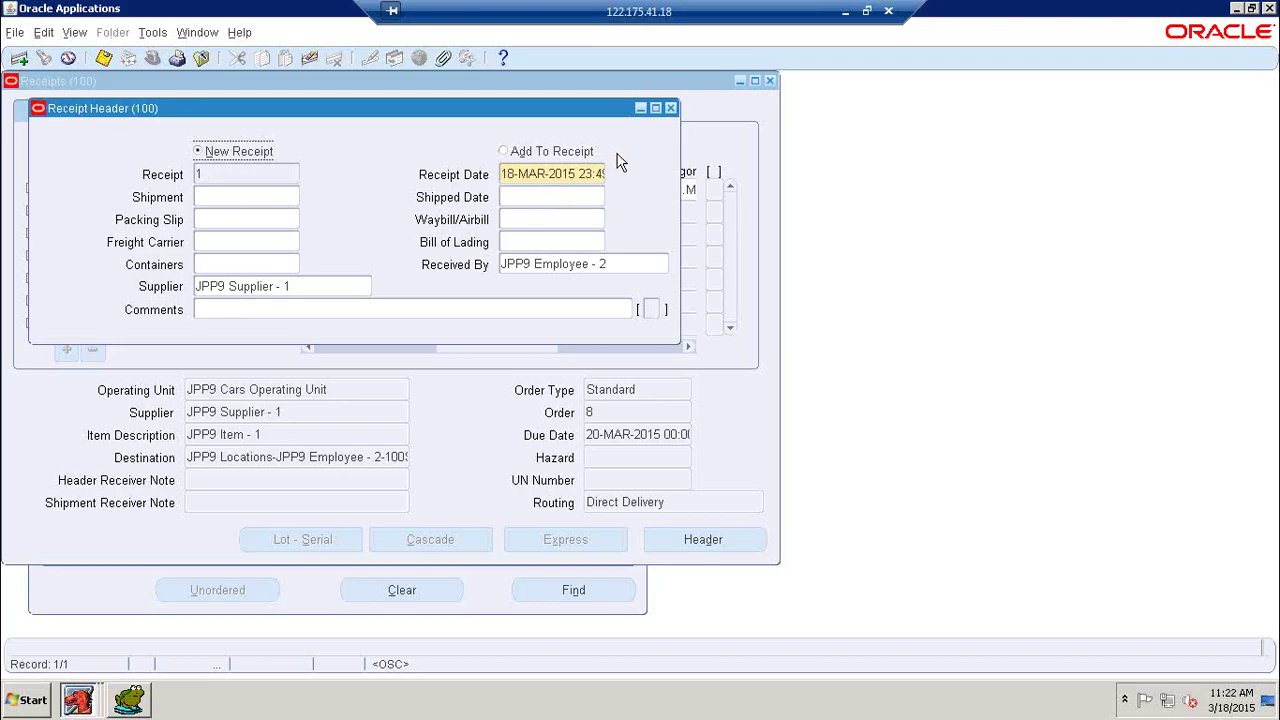
left_click(671, 108)
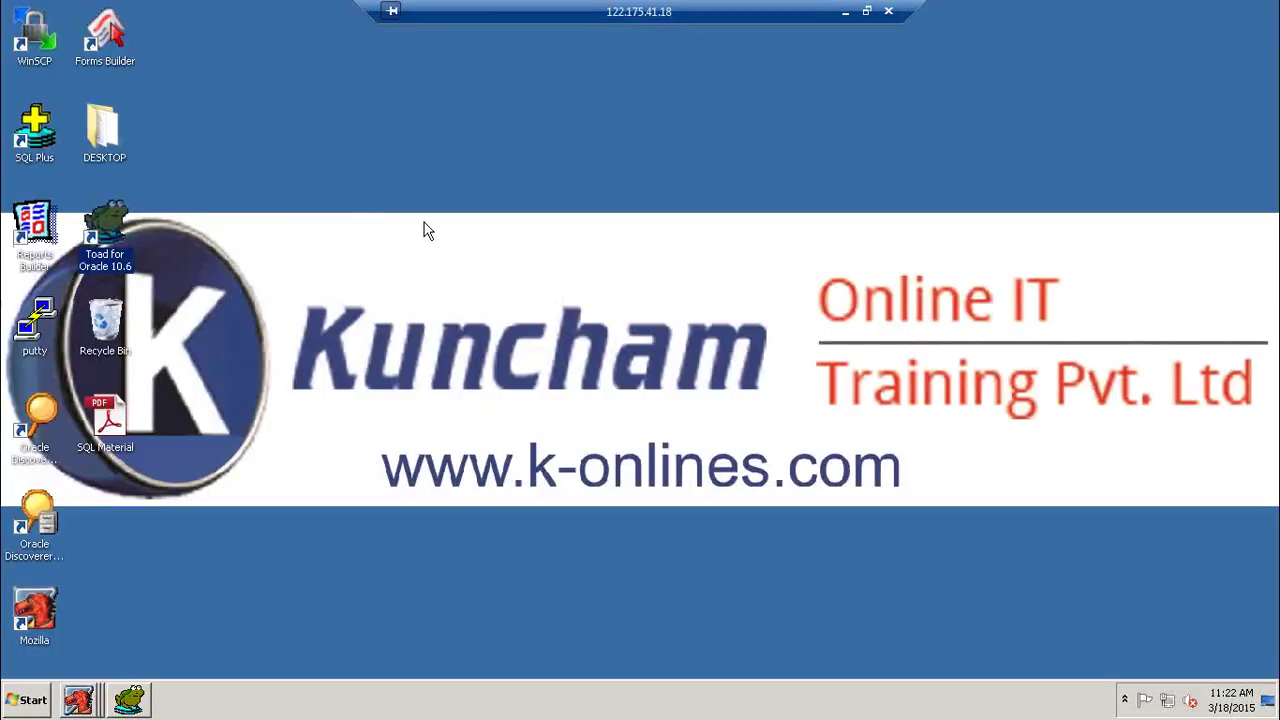
- Switch to Toad and place the text cursor on the second empty line below the PO_DISTRIBUTIONS_ALL query
right_click(426, 229)
left_click(650, 345)
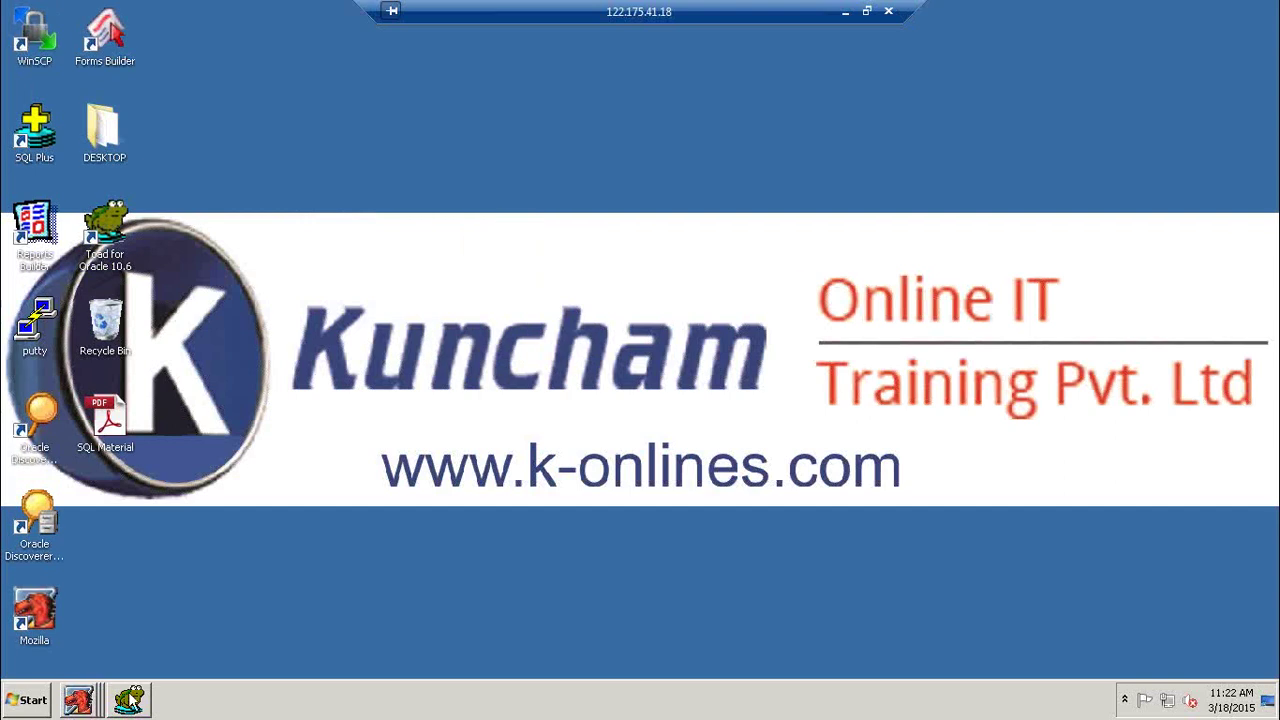
left_click(130, 698)
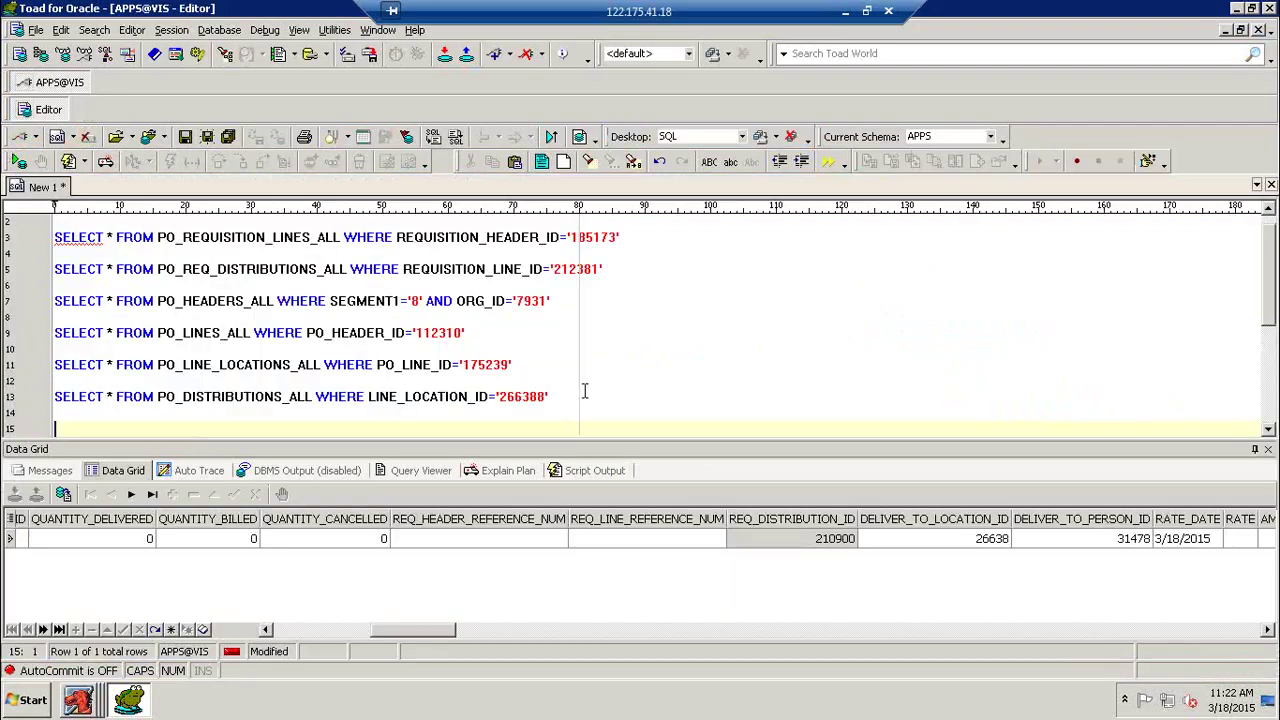
left_click(647, 416)
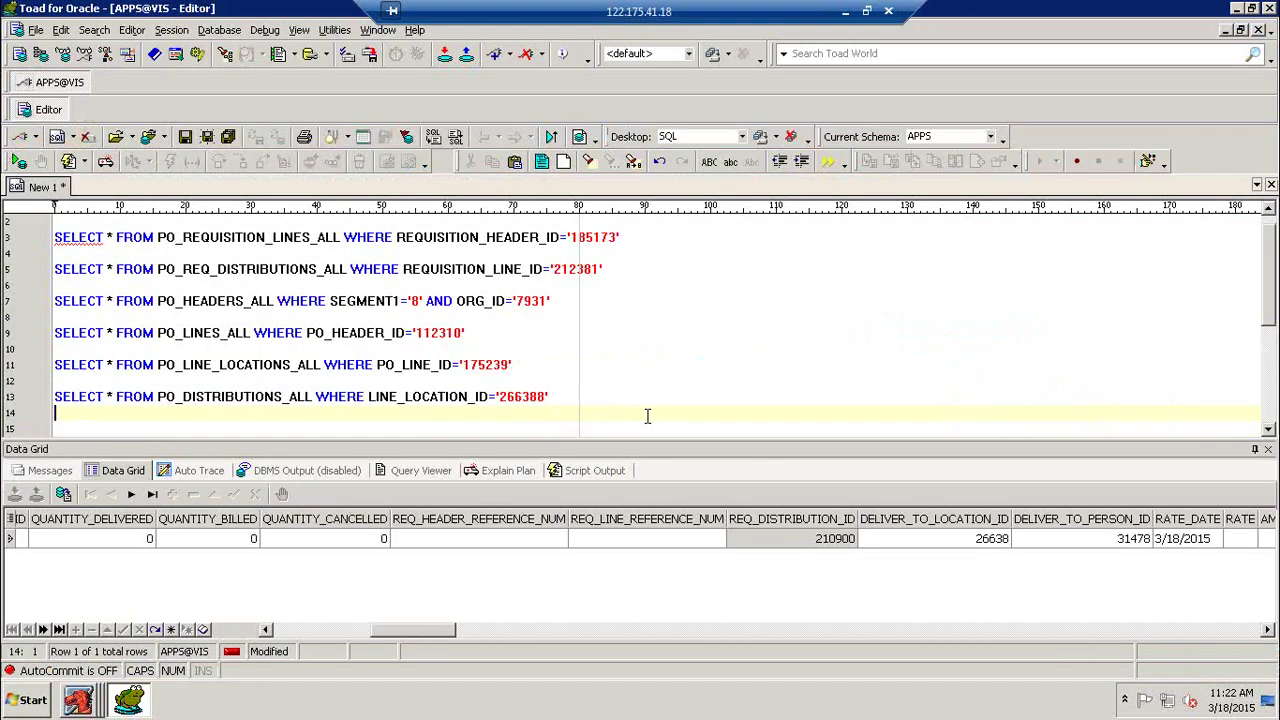
key("Down")
scroll(650, 370, "down", 3)
right_click(660, 383)
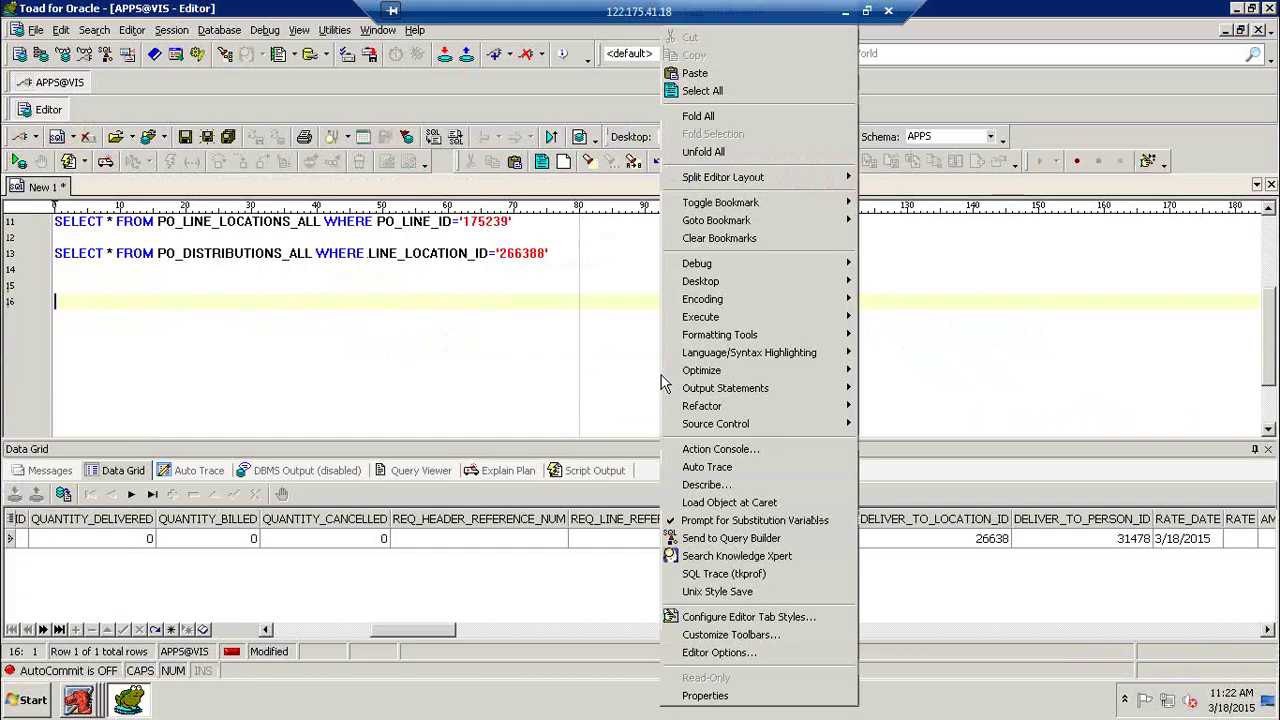
key("Up")
left_click_drag(403, 276, 383, 314)
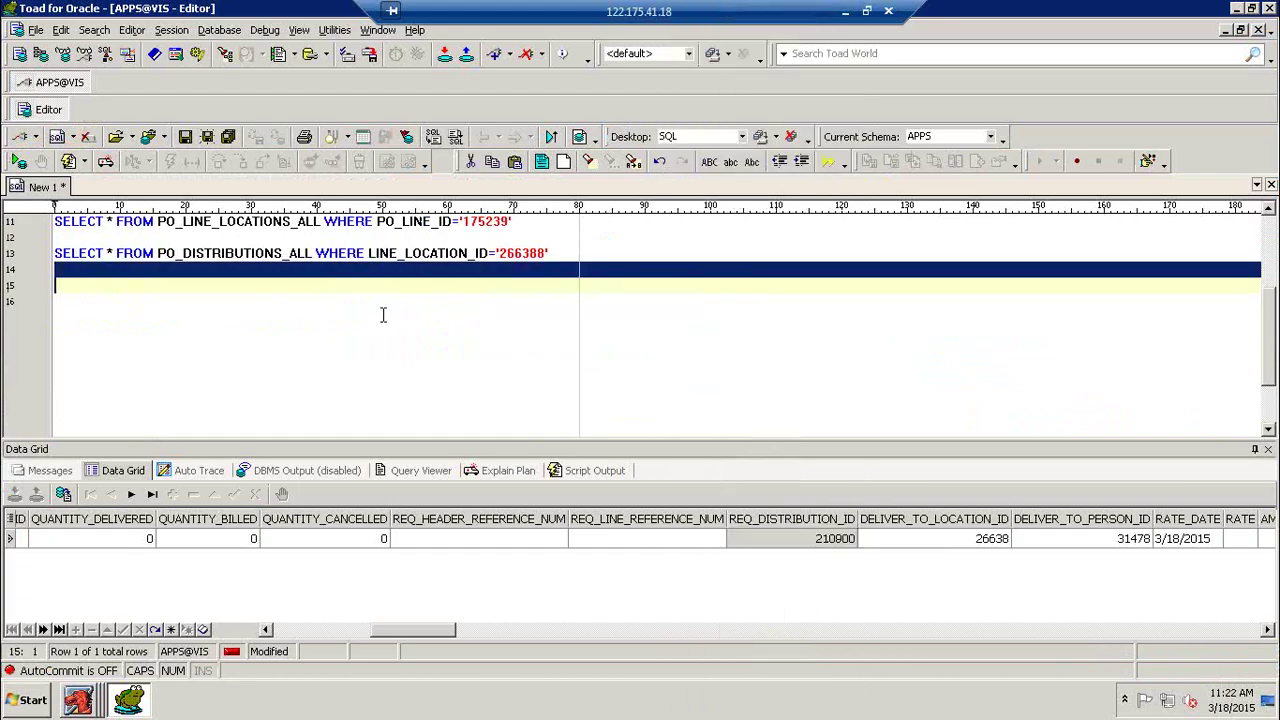
left_click(303, 308)
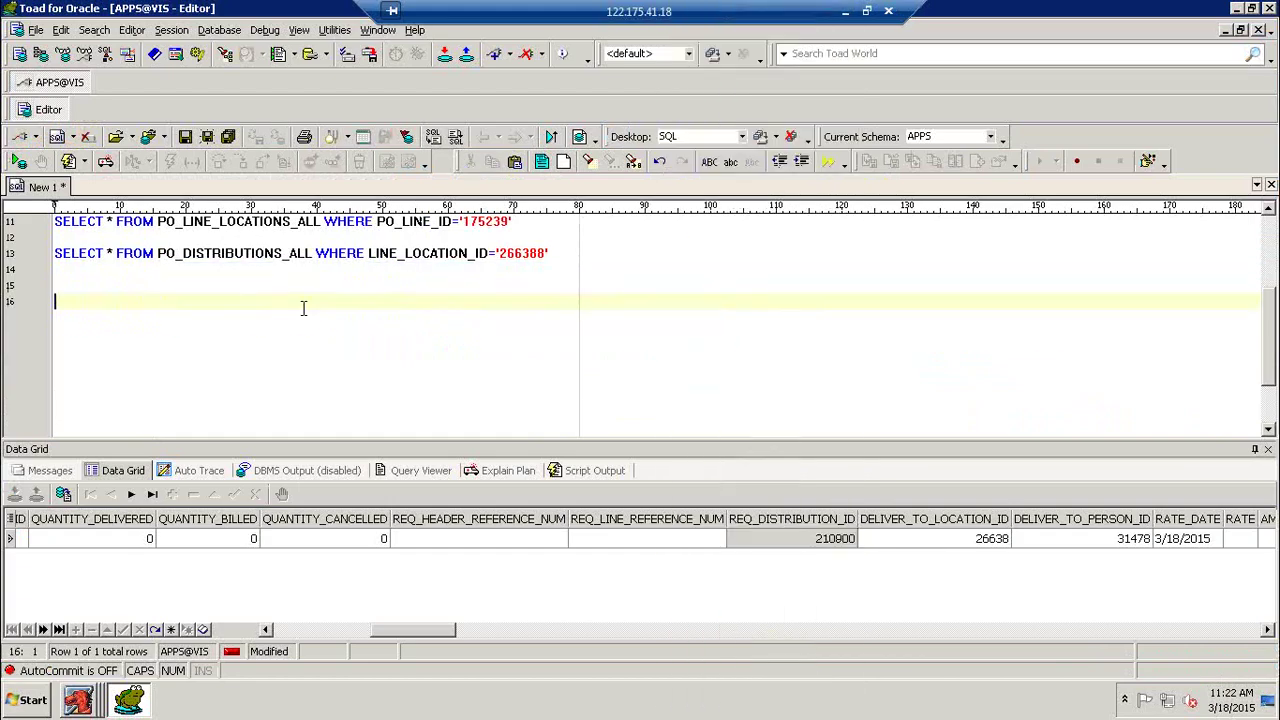
left_click(66, 289)
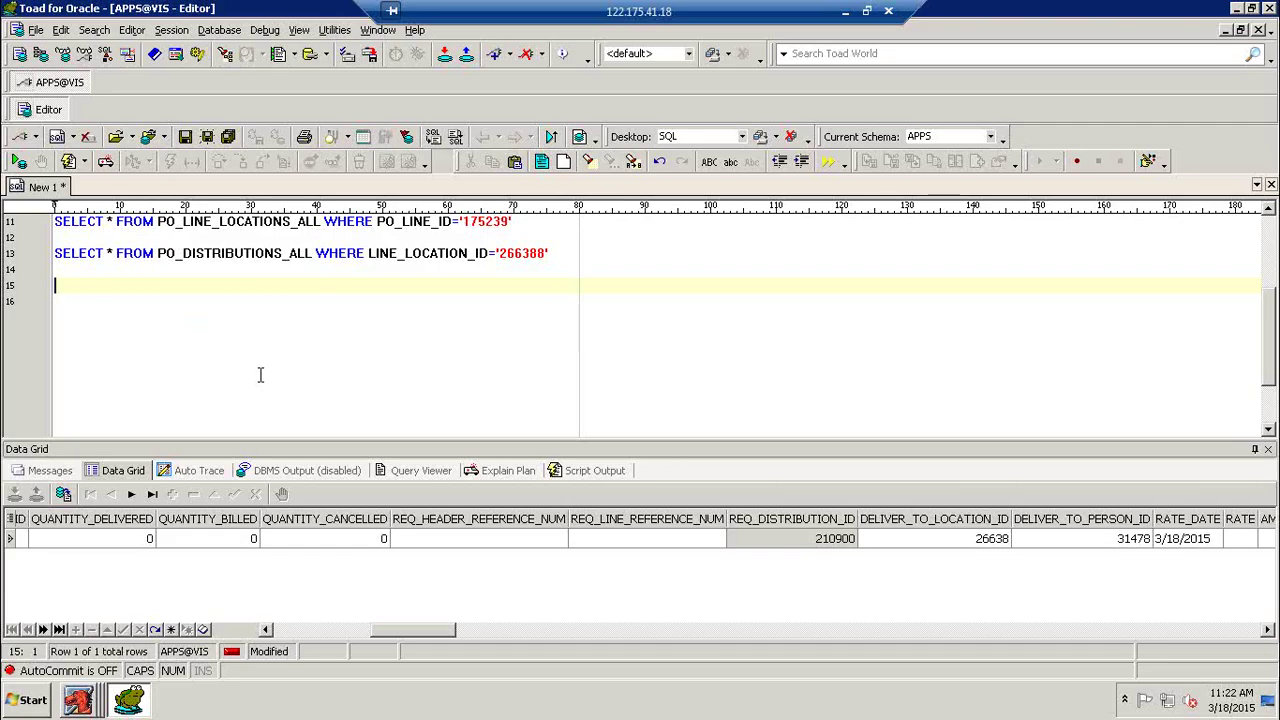
- Write and run a query selecting all columns from RCV_SHIPMENT_HEADERS where RECEIPT_NUM='1', and look through the result columns
type("SELECT * FROM R")
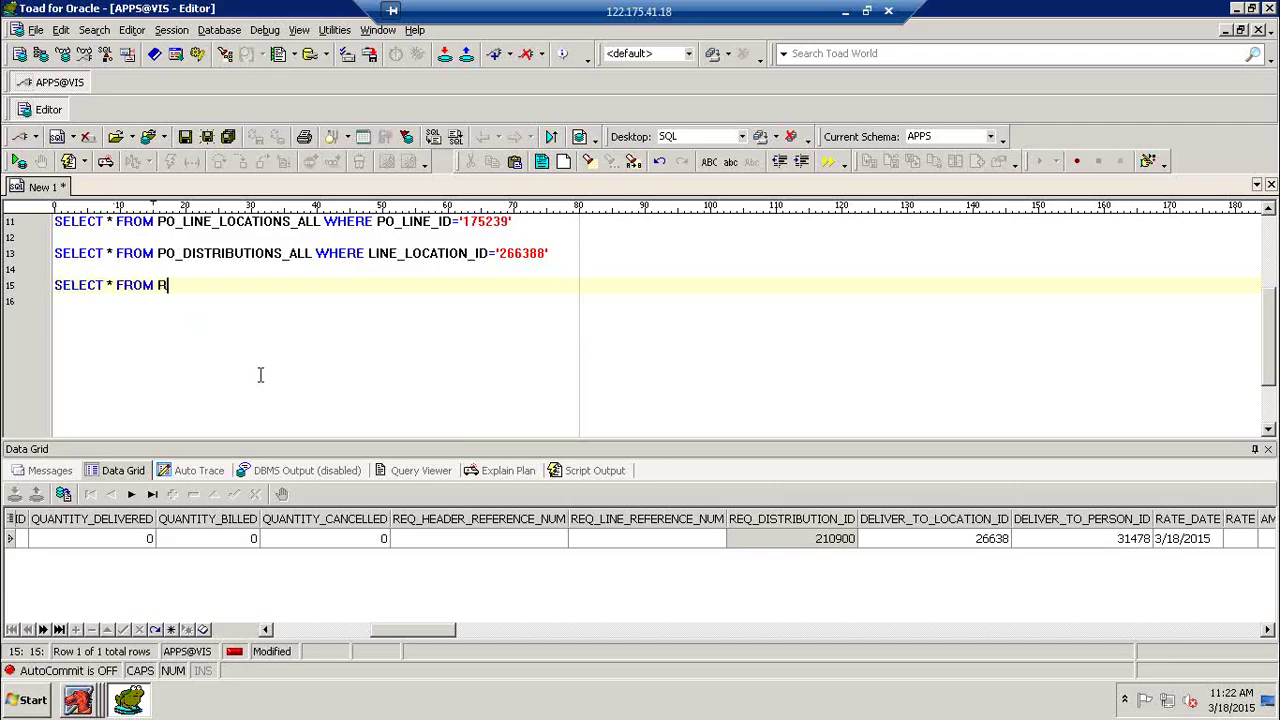
type("CV_SHIPMENT_HEADERS")
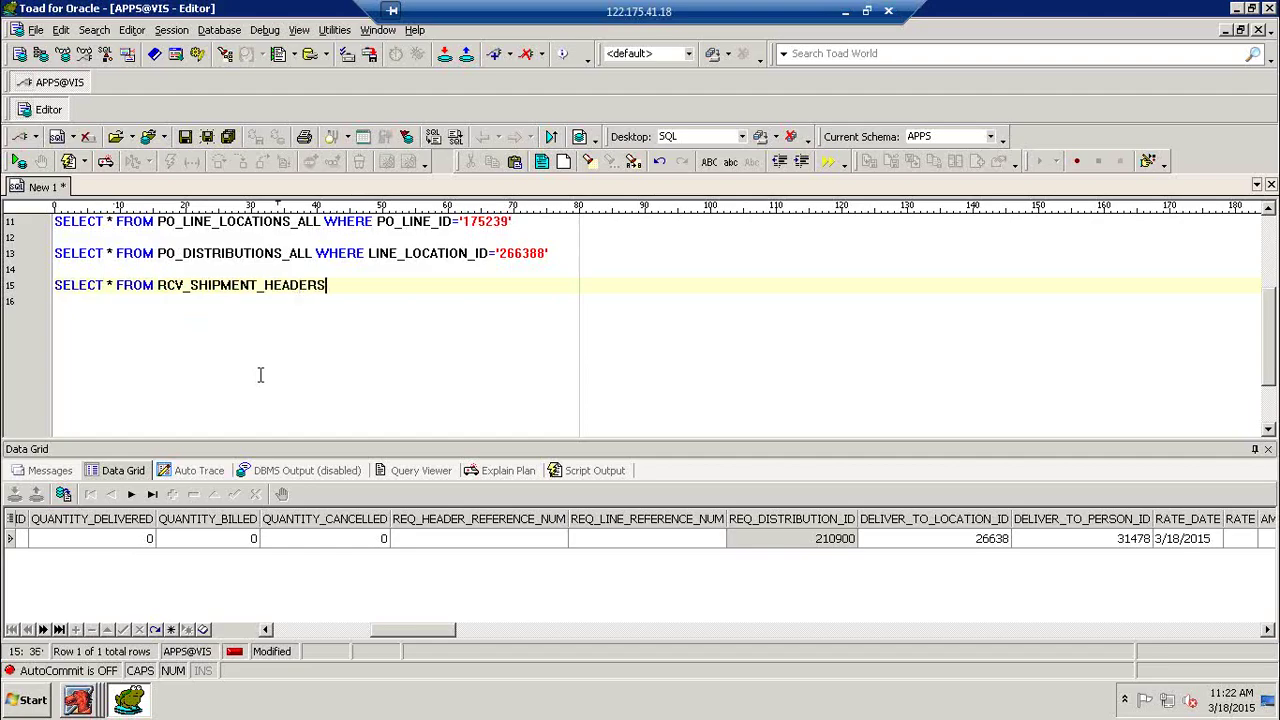
type(" WHERE RECEIPT_")
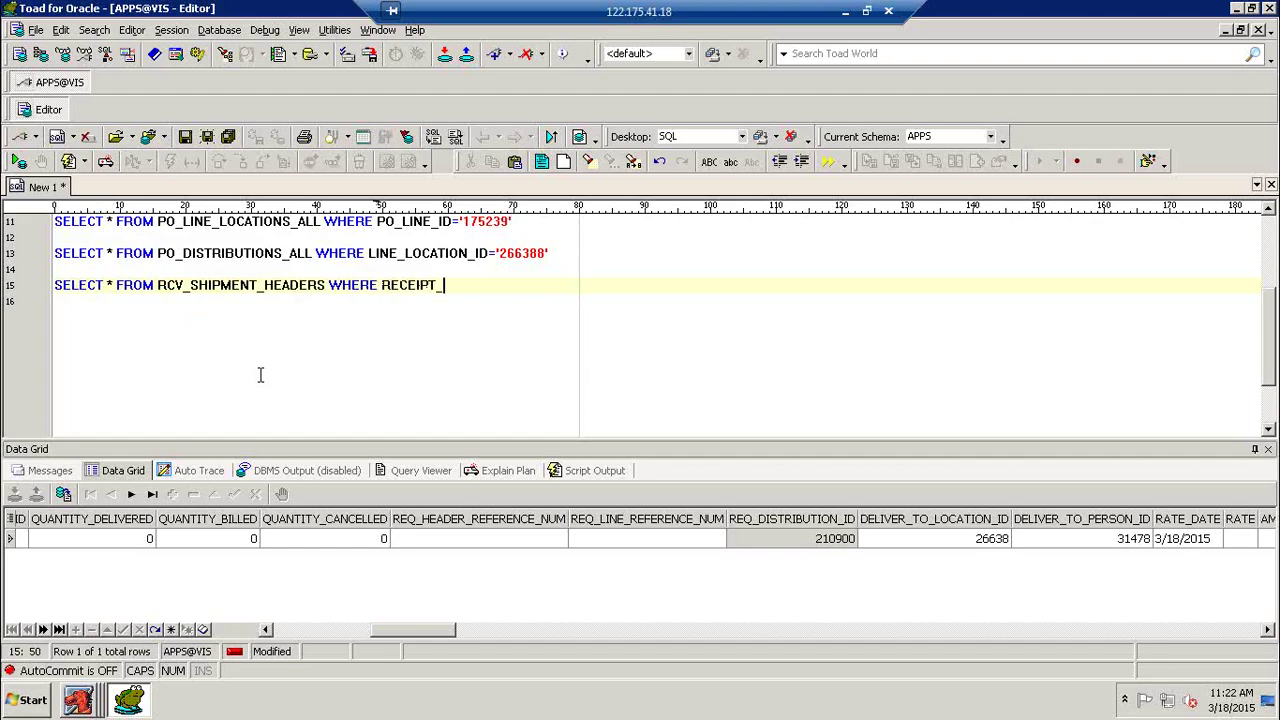
type("NUM='1'")
key("F9")
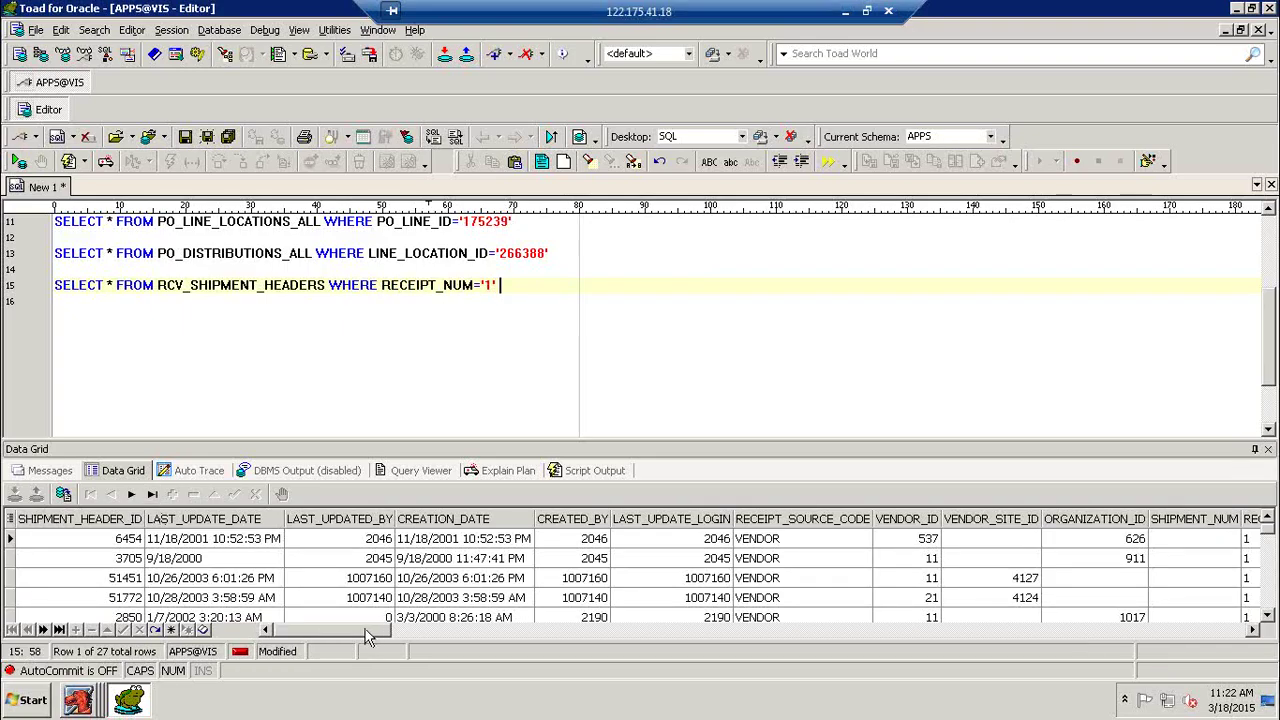
mouse_move(368, 637)
left_mouse_down()
mouse_move(457, 640)
mouse_move(344, 637)
mouse_move(357, 635)
left_mouse_up()
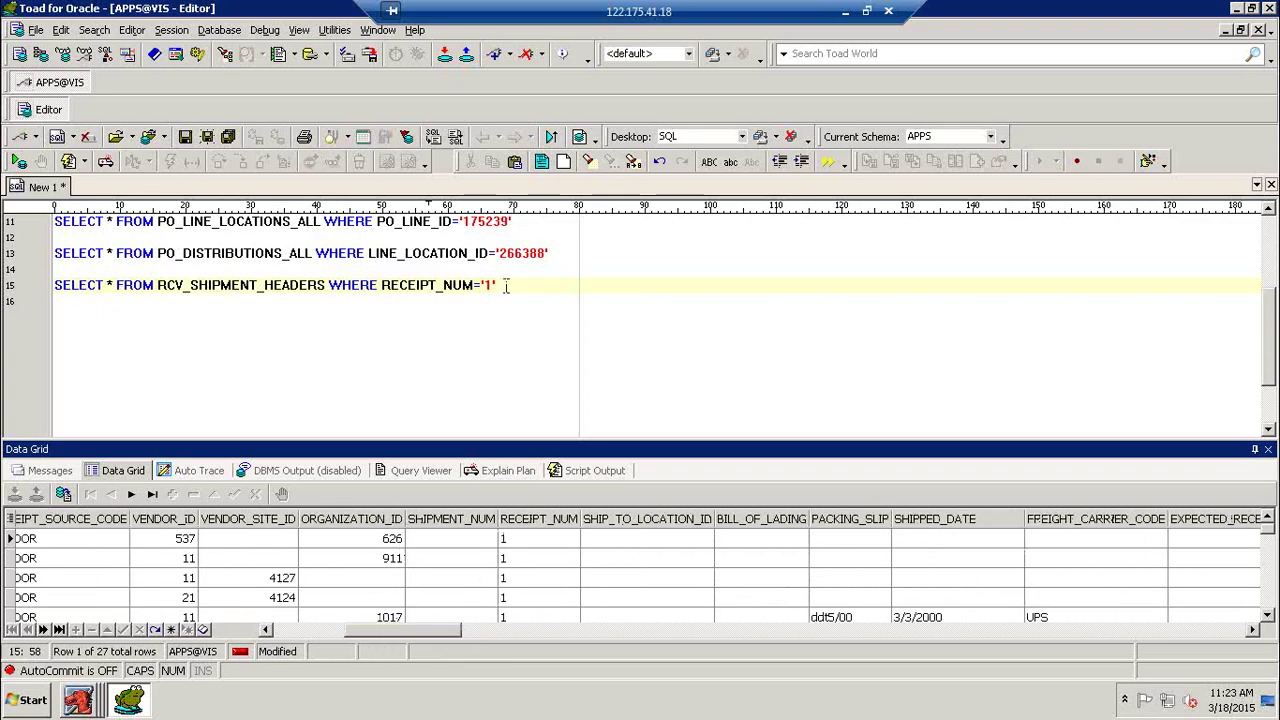
- Add the condition AND ORGANIZATION_ID='7935' to the RCV_SHIPMENT_HEADERS query and run it again
type("AND")
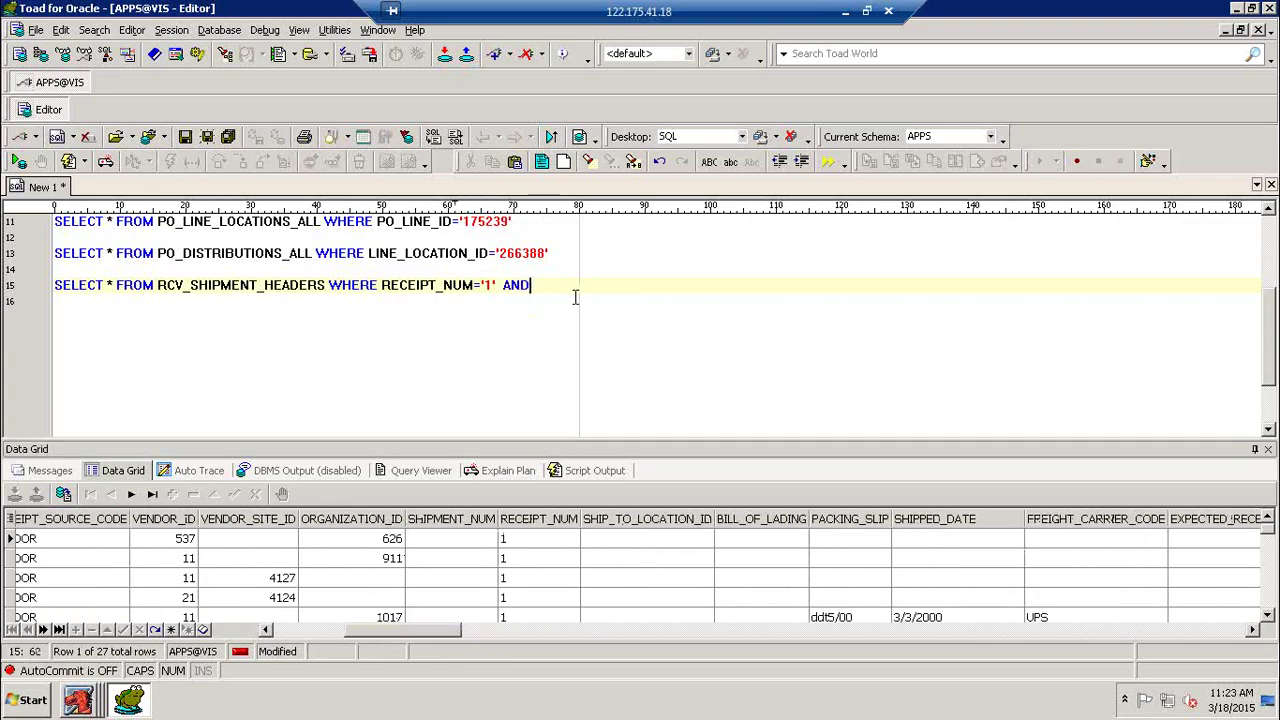
type(" ORGANIZATION_ID")
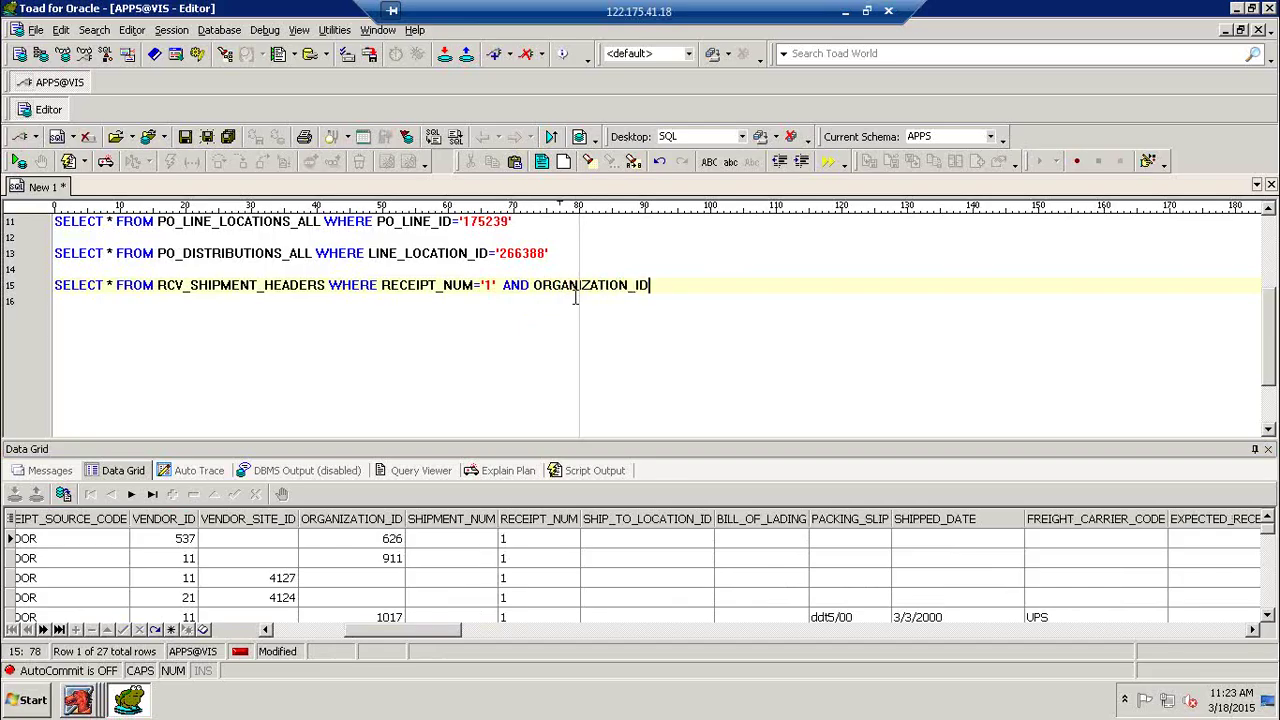
type("='79")
type("35'")
key("F9")
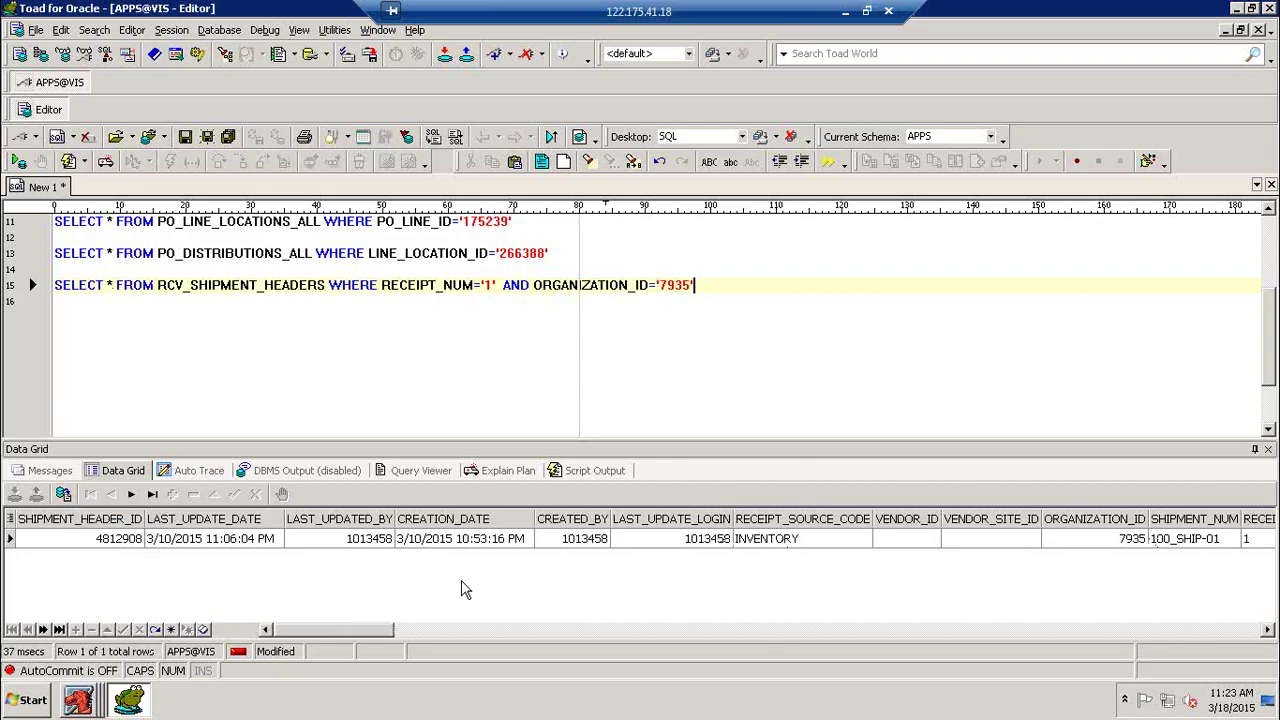
- Look through the shipment header result, check the receipt in Oracle Applications, and return to Toad
left_click_drag(318, 638, 935, 640)
left_click_drag(482, 620, 210, 626)
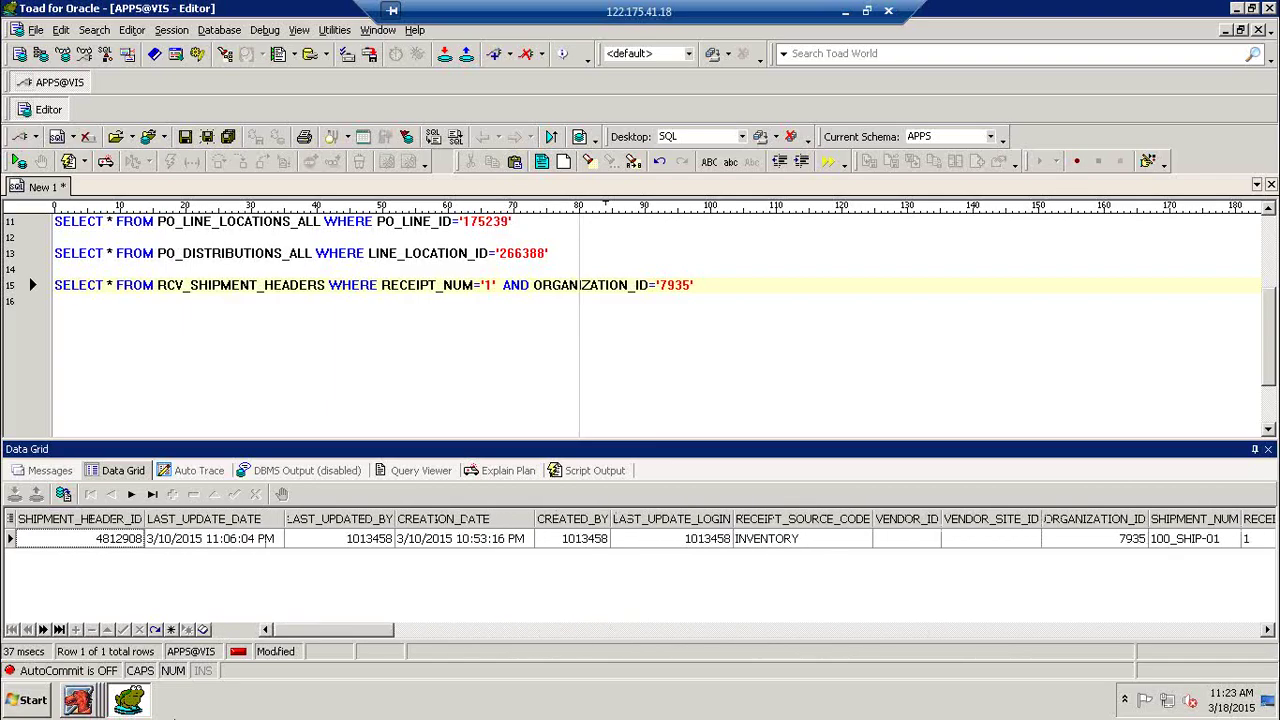
left_click(85, 703)
left_click(100, 660)
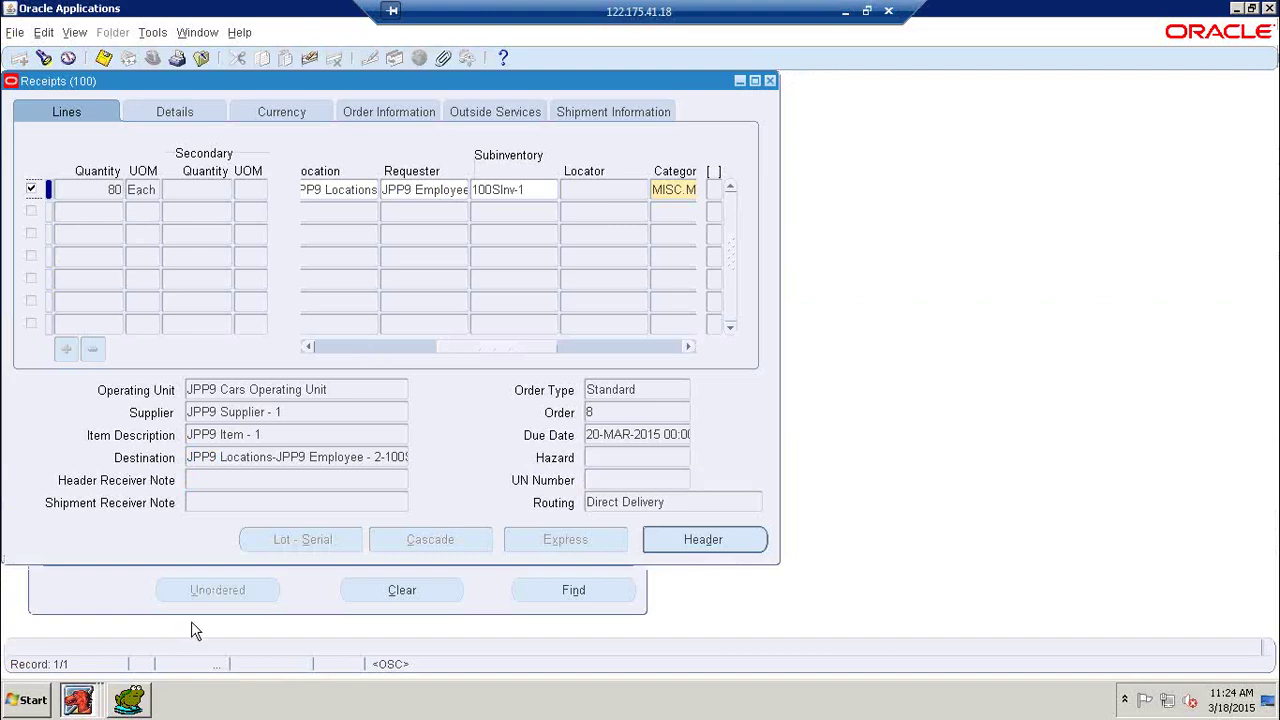
left_click(138, 700)
- Query RCV_SHIPMENT_LINES below the header query where SHIPMENT_HEADER_ID='4812908' and examine the quantity and item columns of the result
left_click(745, 287)
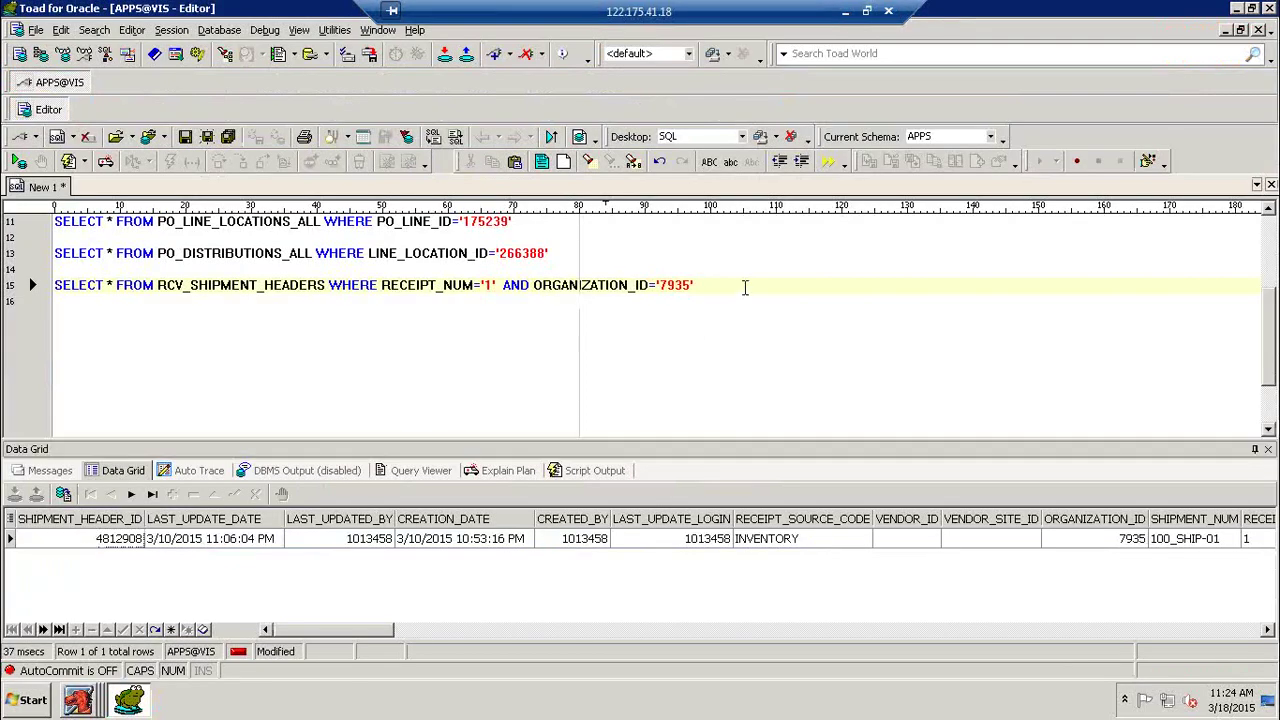
key("Return")
key("Return")
type("SELEC")
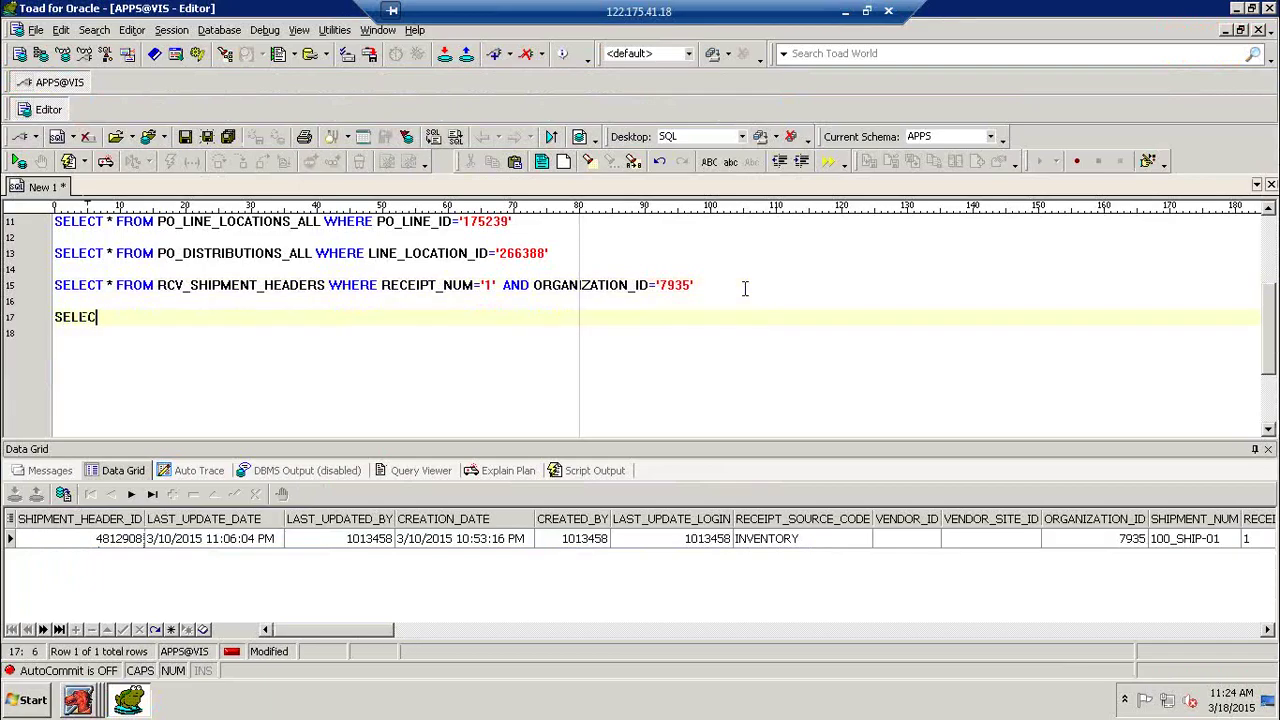
type("T * FROM ")
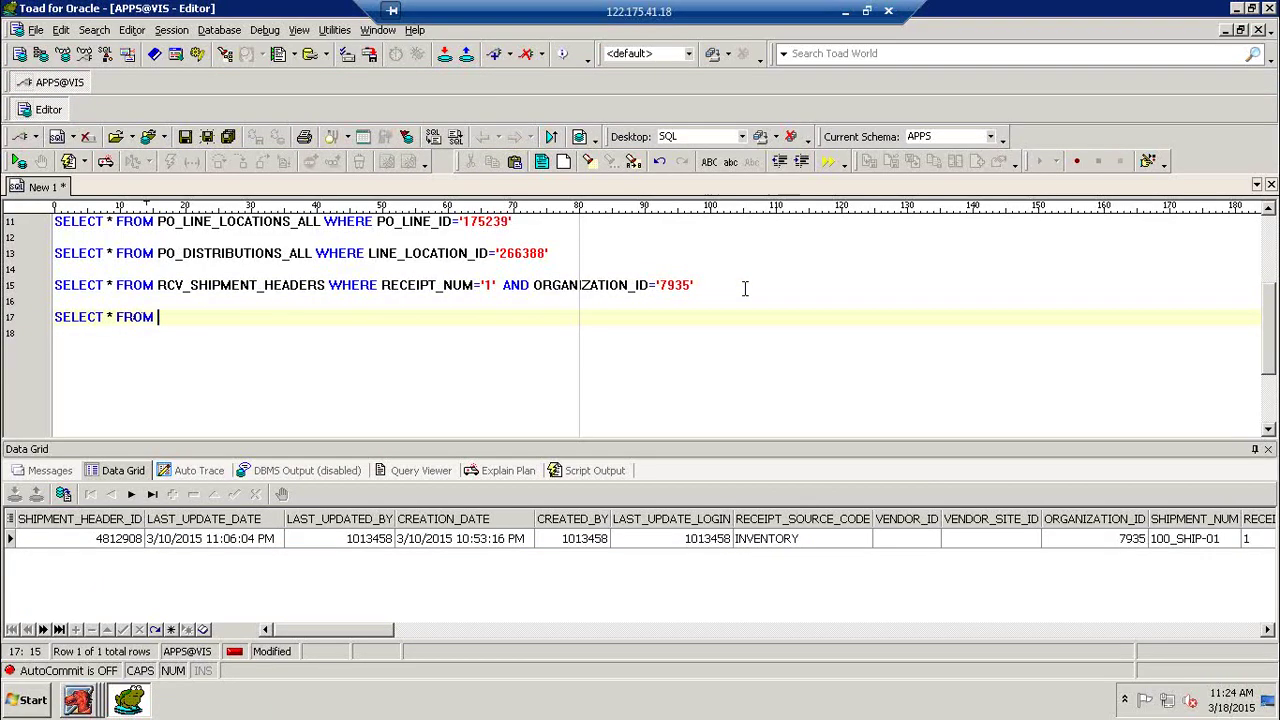
type("RCV_SHIPMENT_LINES ")
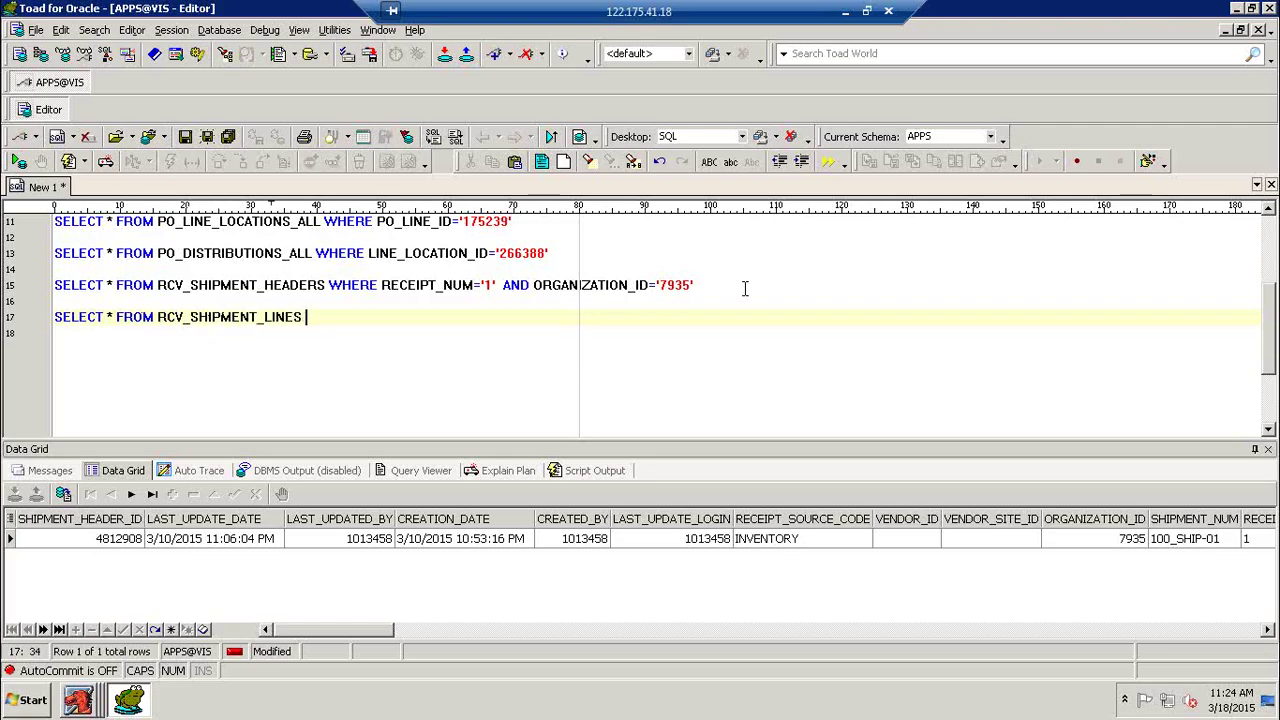
type("WHERE SHIPMENT_H")
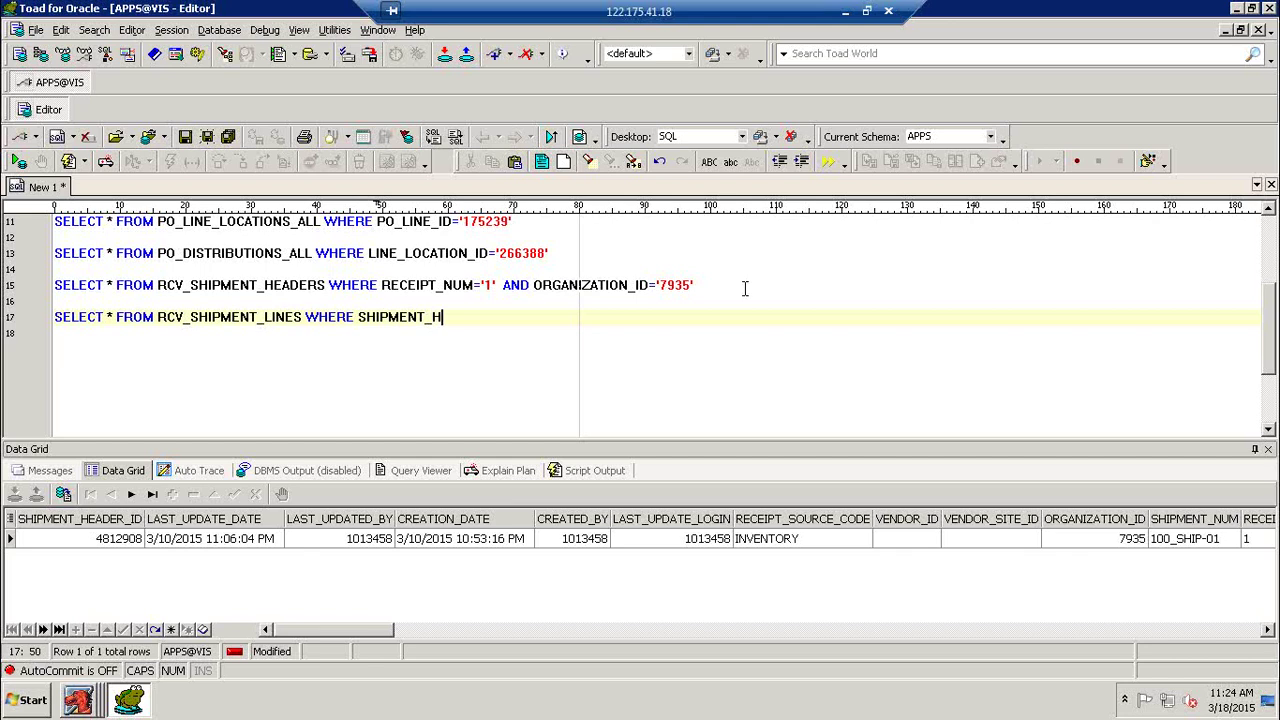
type("EADER_ID='481290")
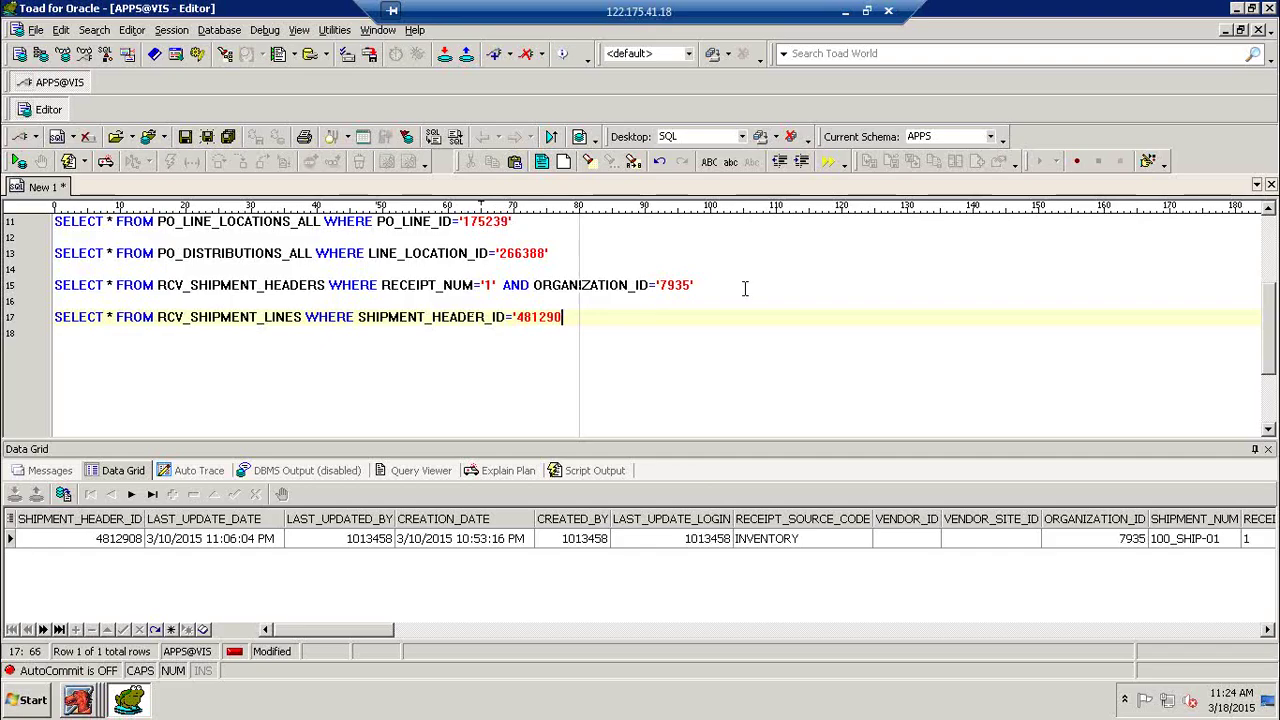
type("8'")
key("F9")
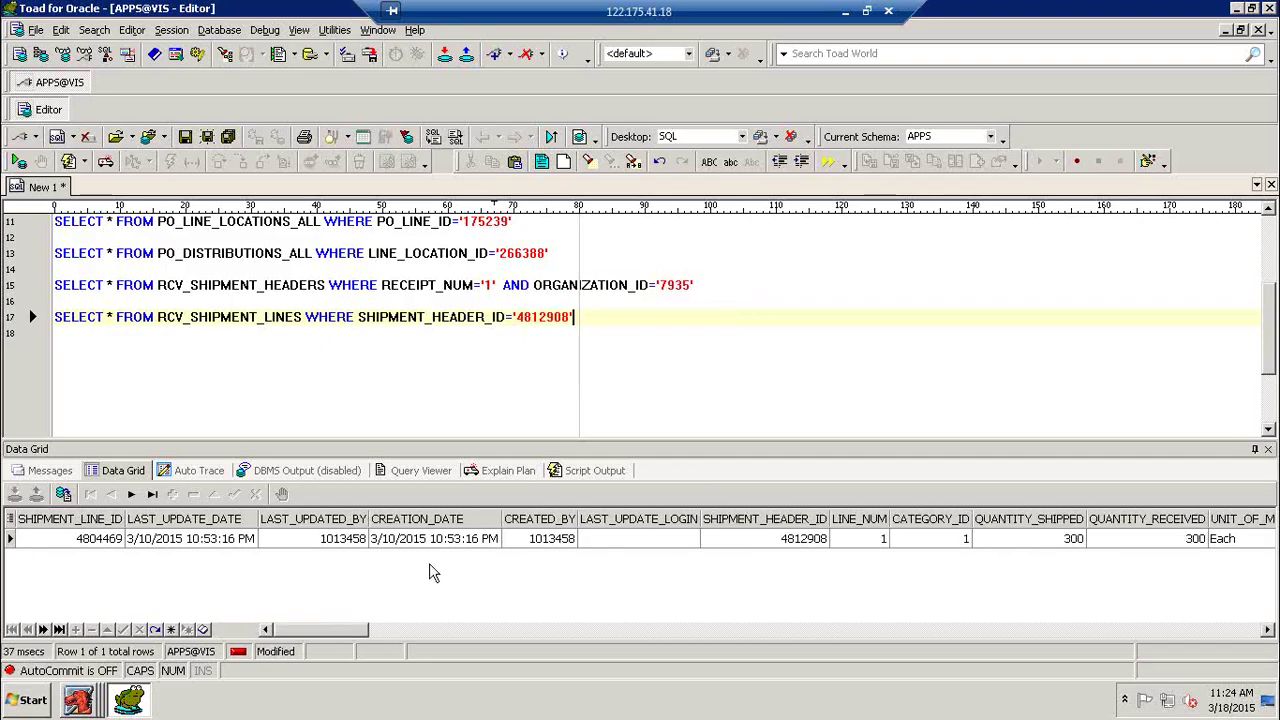
left_click(393, 640)
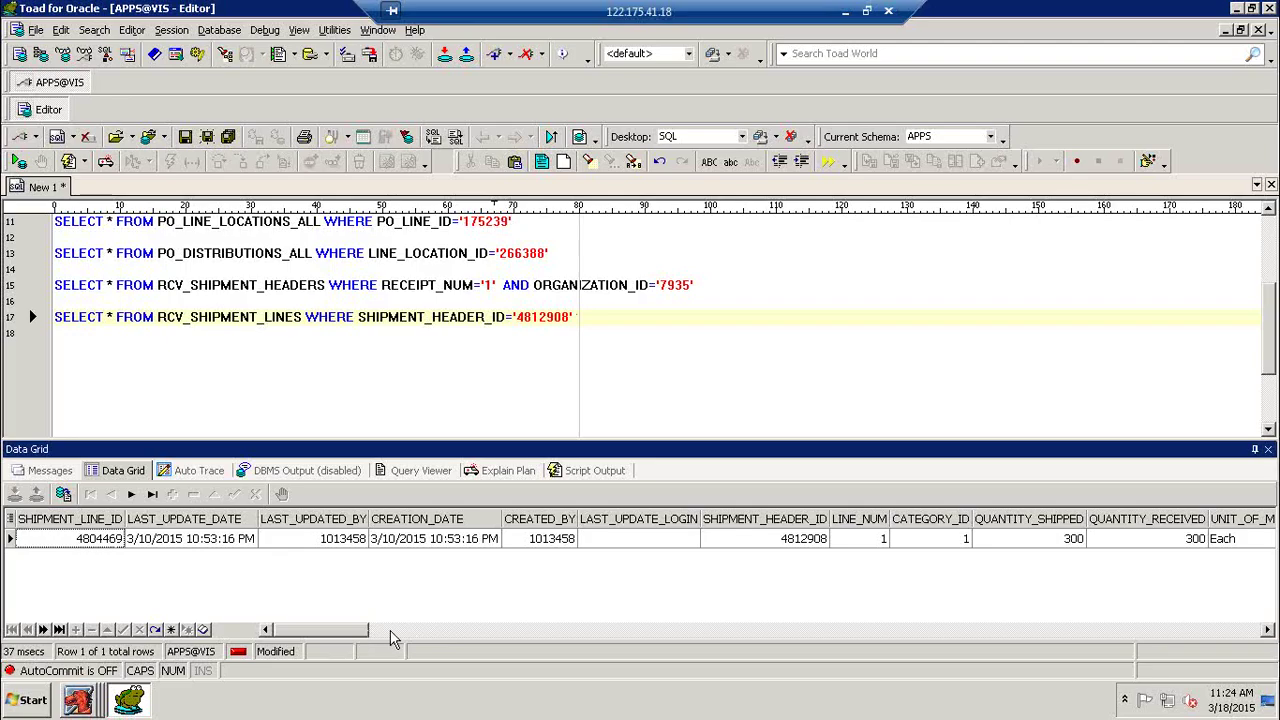
left_click(393, 632)
left_click_drag(400, 637, 403, 637)
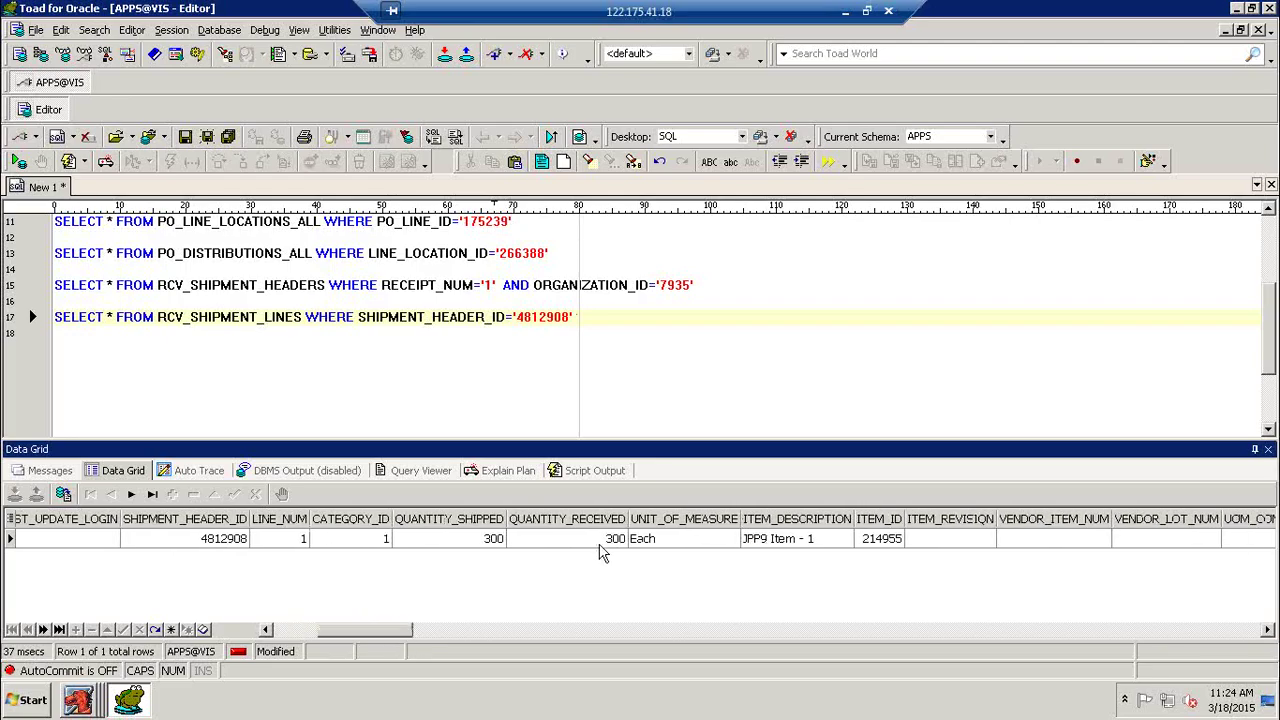
- Add and run a query selecting all columns from ORG_ORGANIZATION_DEFINITIONS below the shipment lines query
left_click(622, 351)
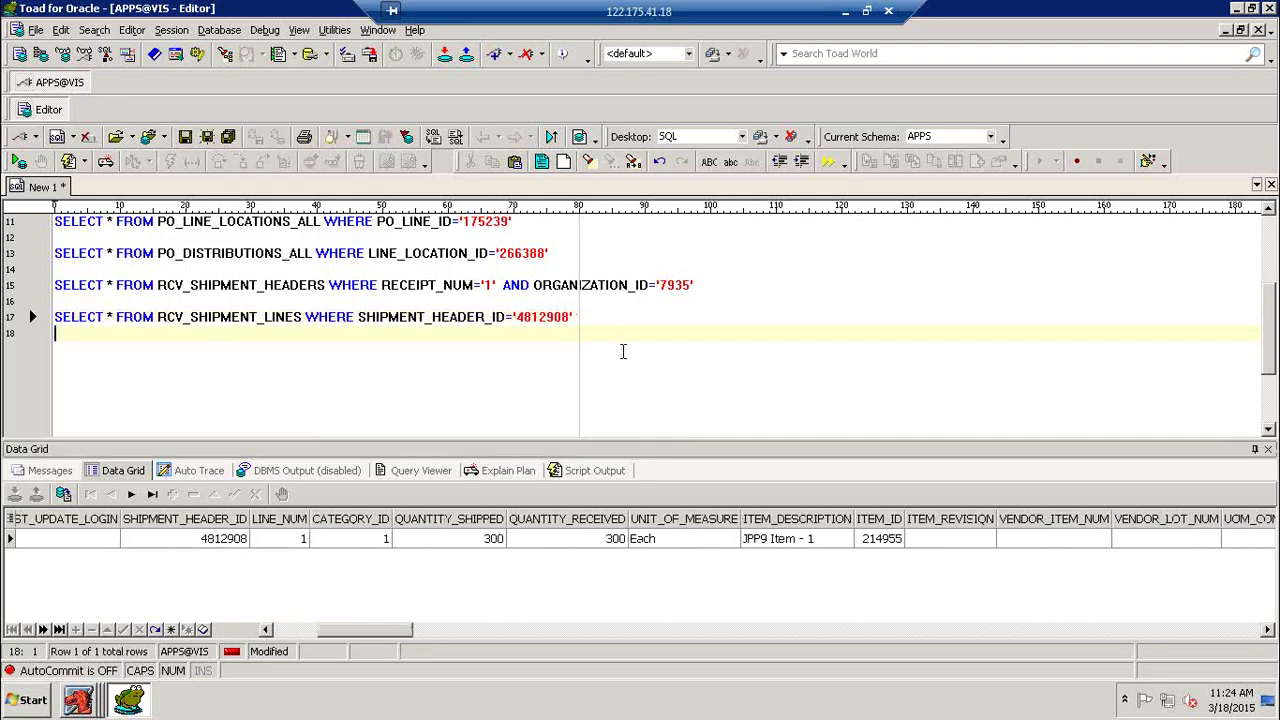
key("Return")
type("SELECT * FROM R")
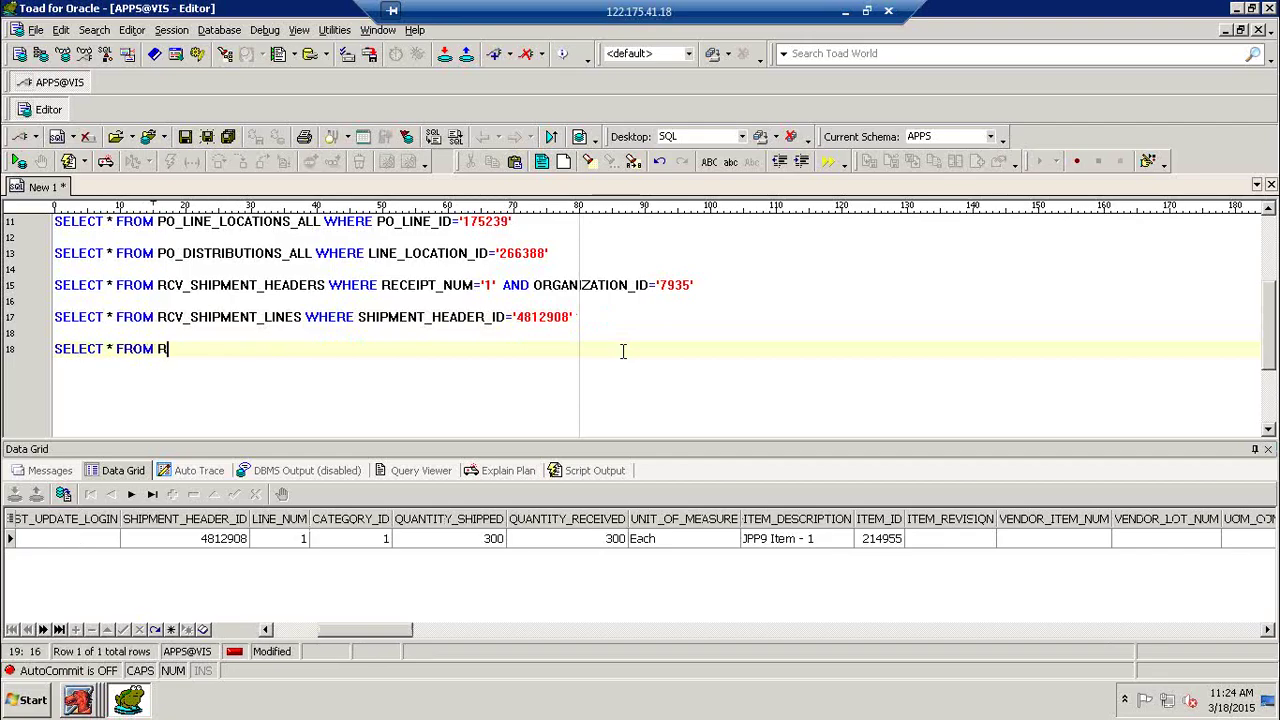
key("BackSpace")
type("ORG_ORGANIZATION_D")
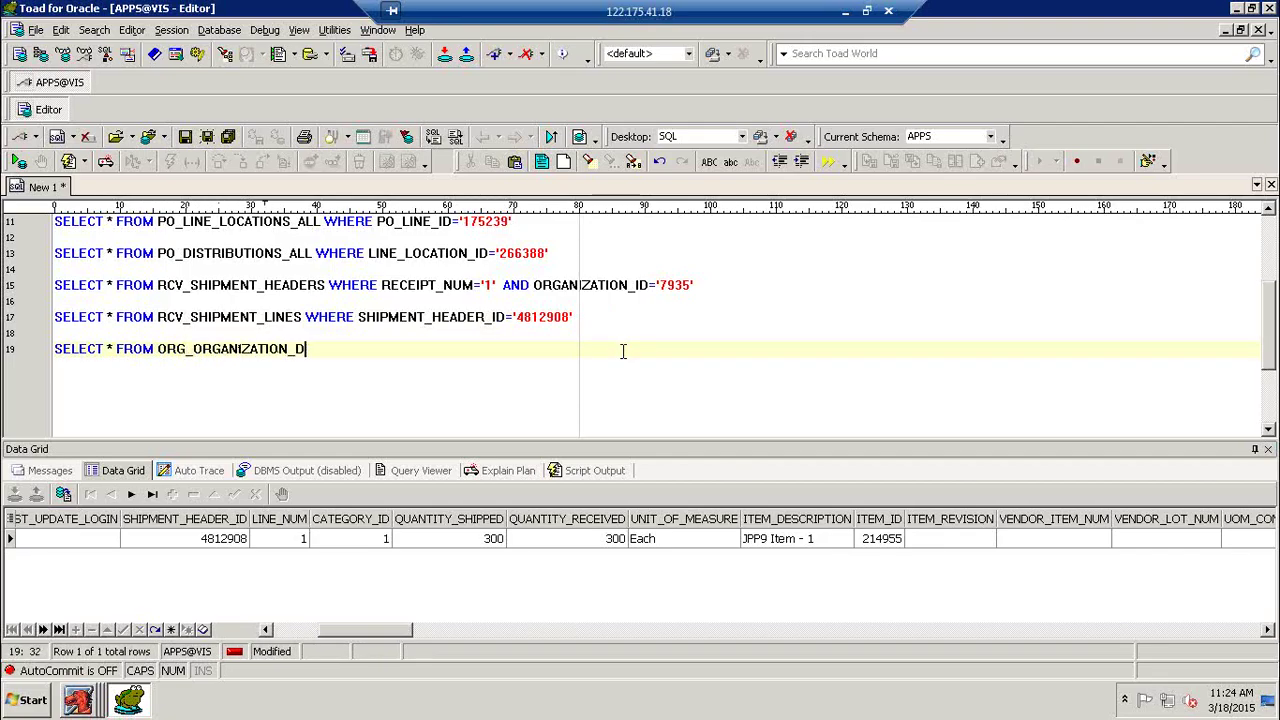
type("EFINITIONS WHERE")
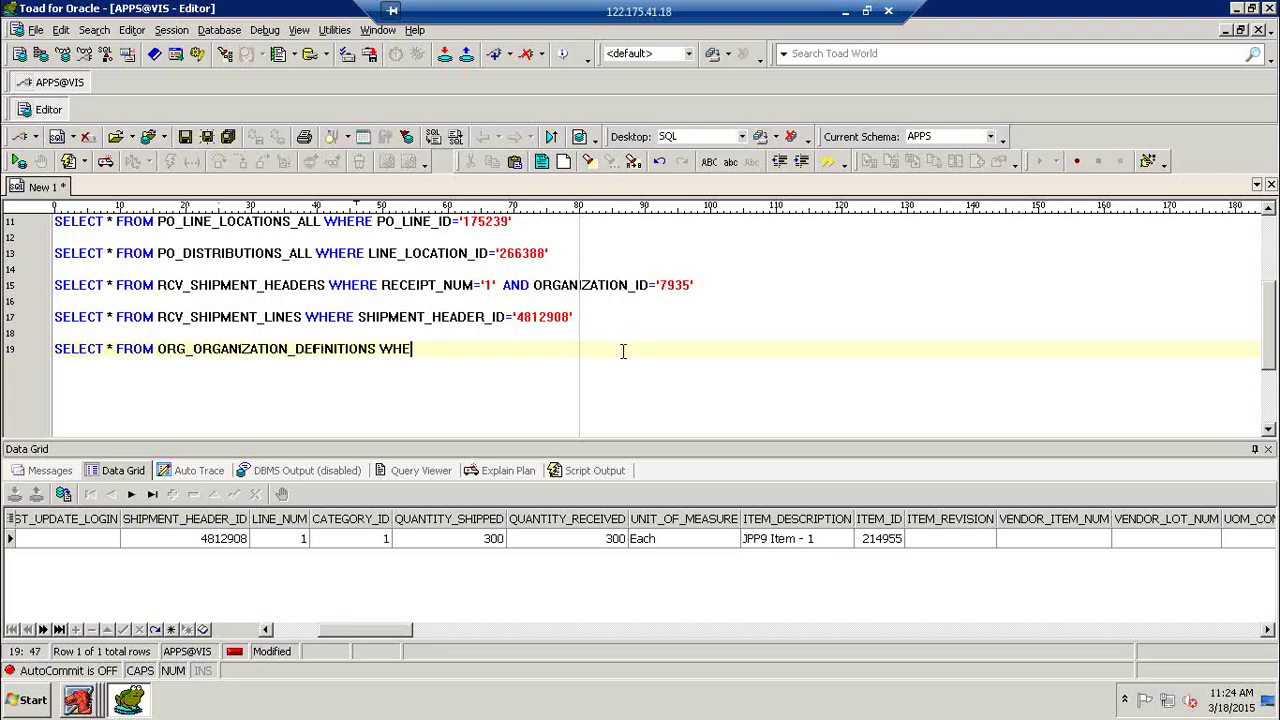
key("BackSpace")
key("BackSpace")
key("BackSpace")
key("BackSpace")
key("BackSpace")
key("F9")
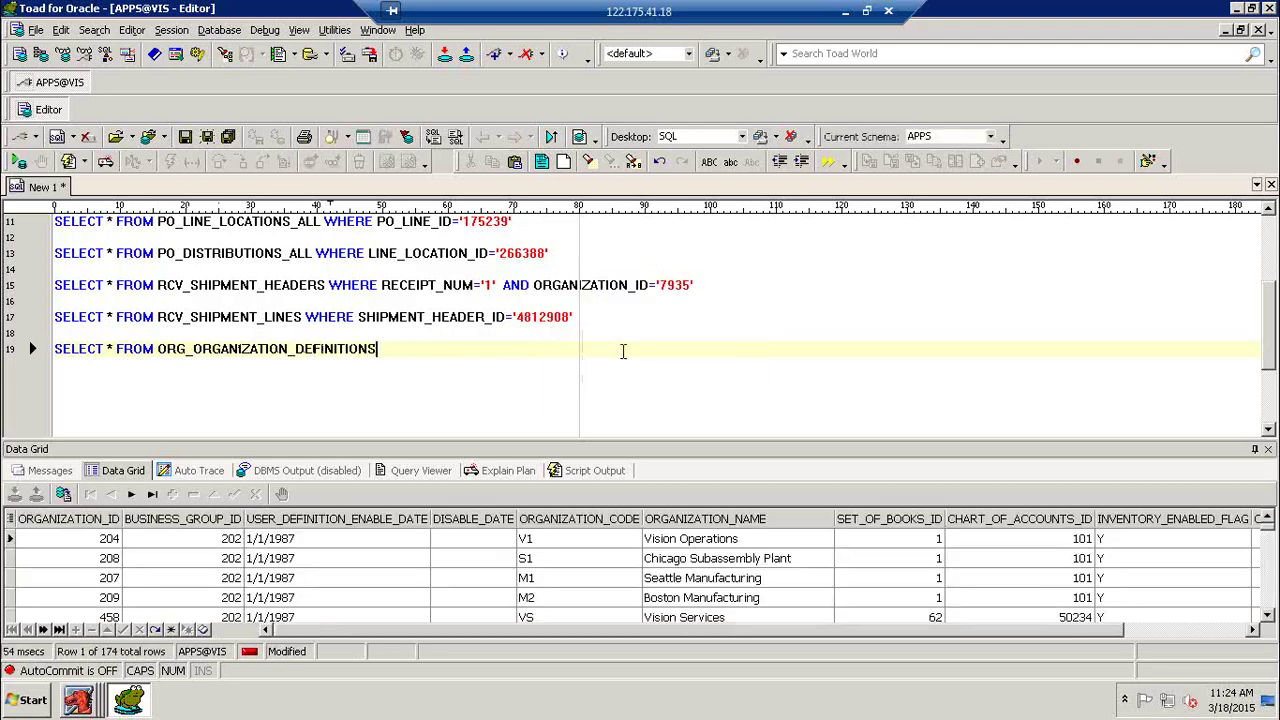
- Filter the organization query with WHERE ORGANIZATION_NAME LIKE 'JPP9%', run it and select the name of the JPP9 Master Inventory Organization
type("WHERE ")
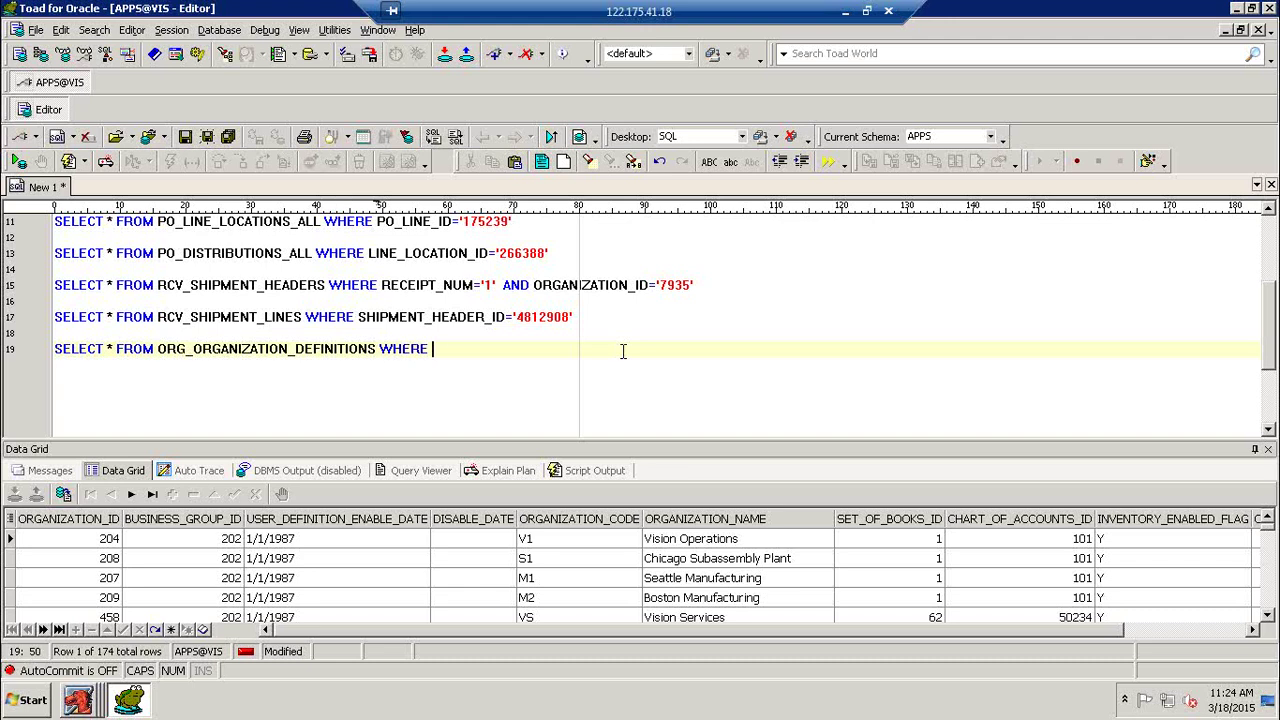
type("ORGANIZATION_NAME LIKE")
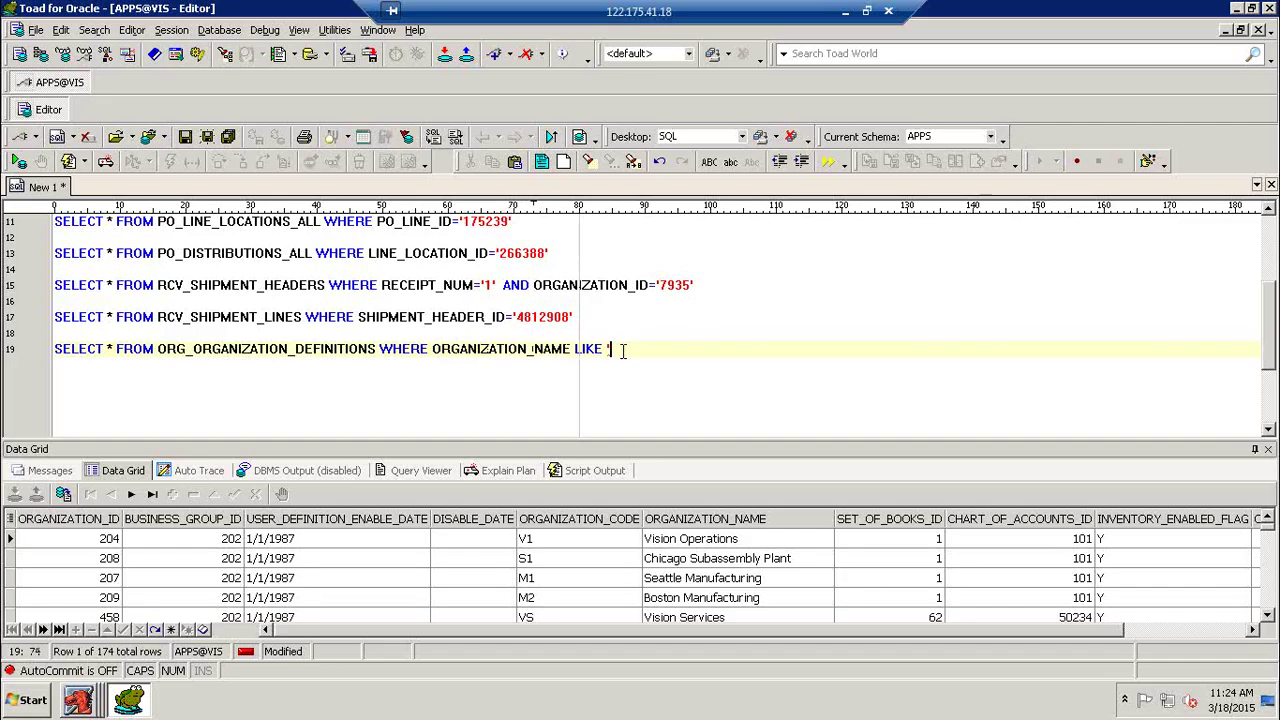
type("JFP9%'")
key("F9")
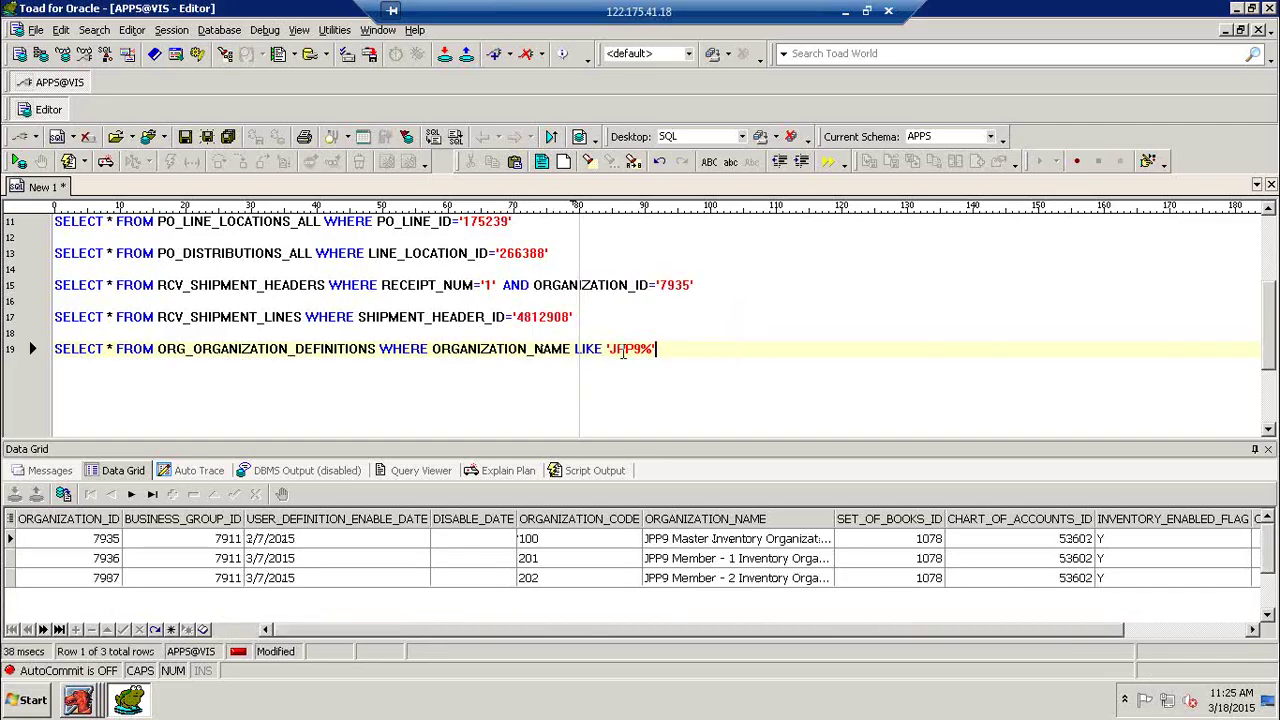
left_click(698, 541)
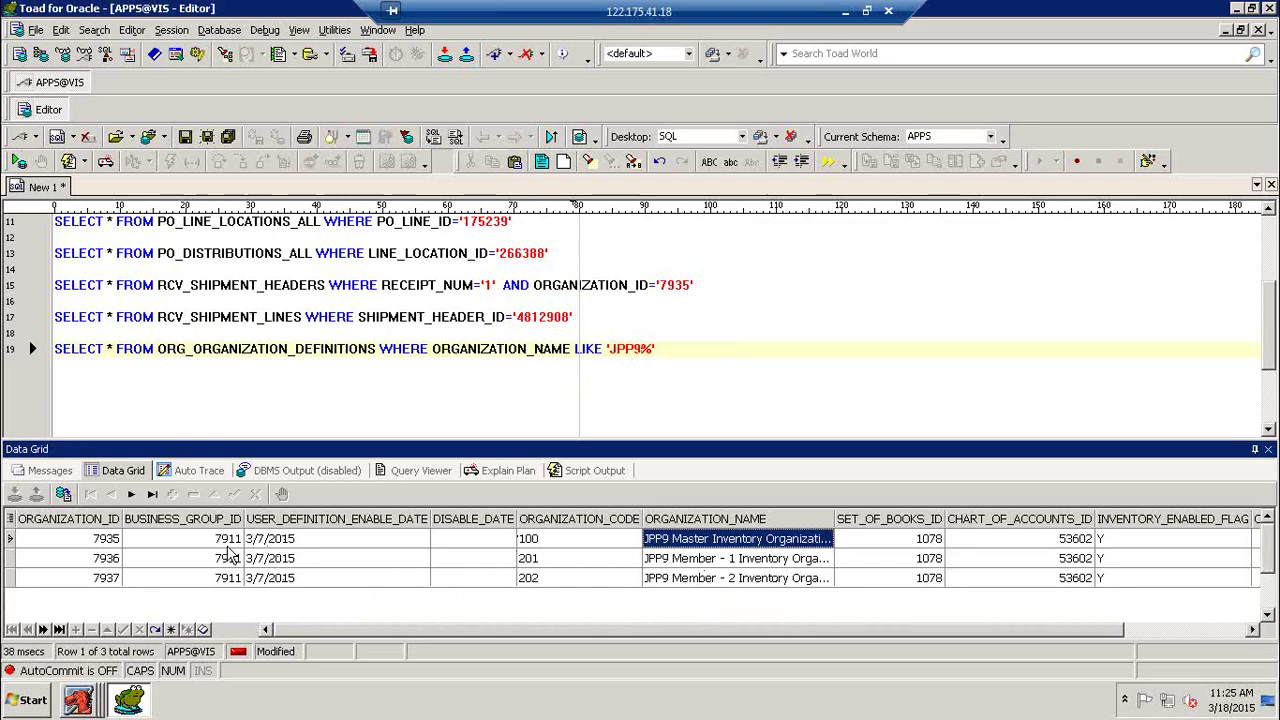
- Comment out the ORGANIZATION_ID condition in the RCV_SHIPMENT_HEADERS query, run it and look through the result for the ship-to organization column
left_click(112, 540)
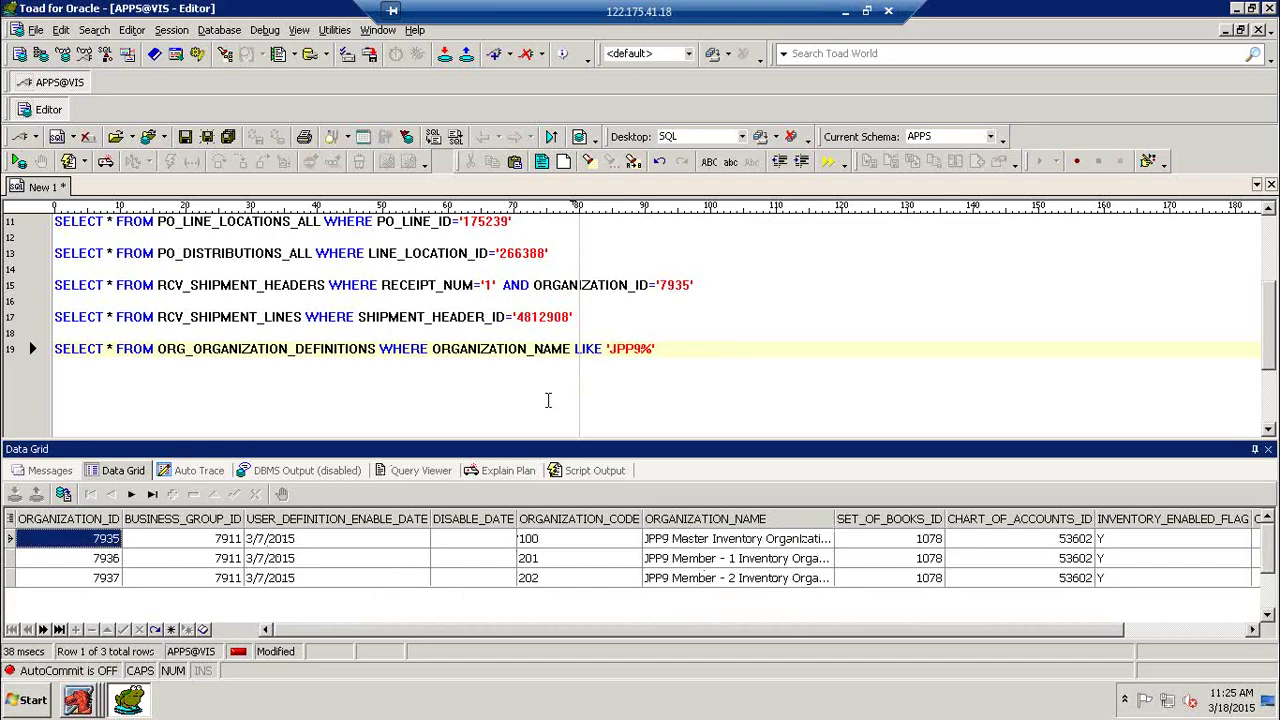
left_click(504, 285)
type("--")
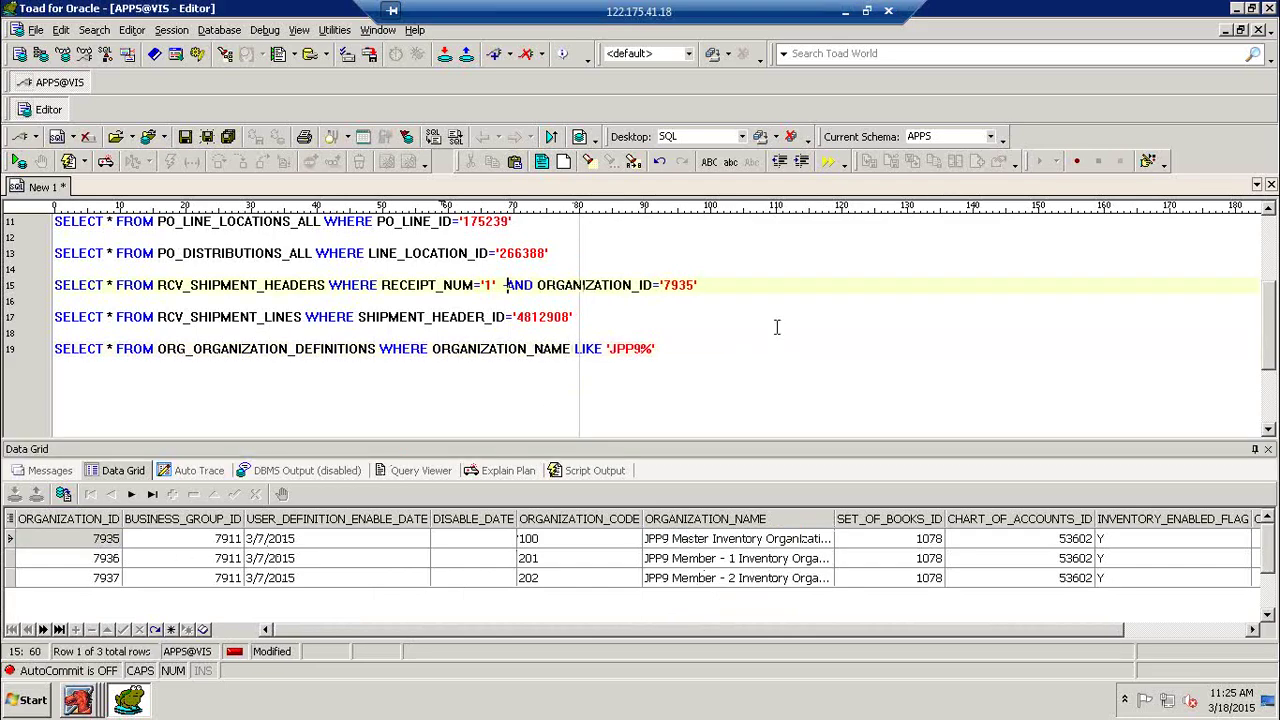
key("F9")
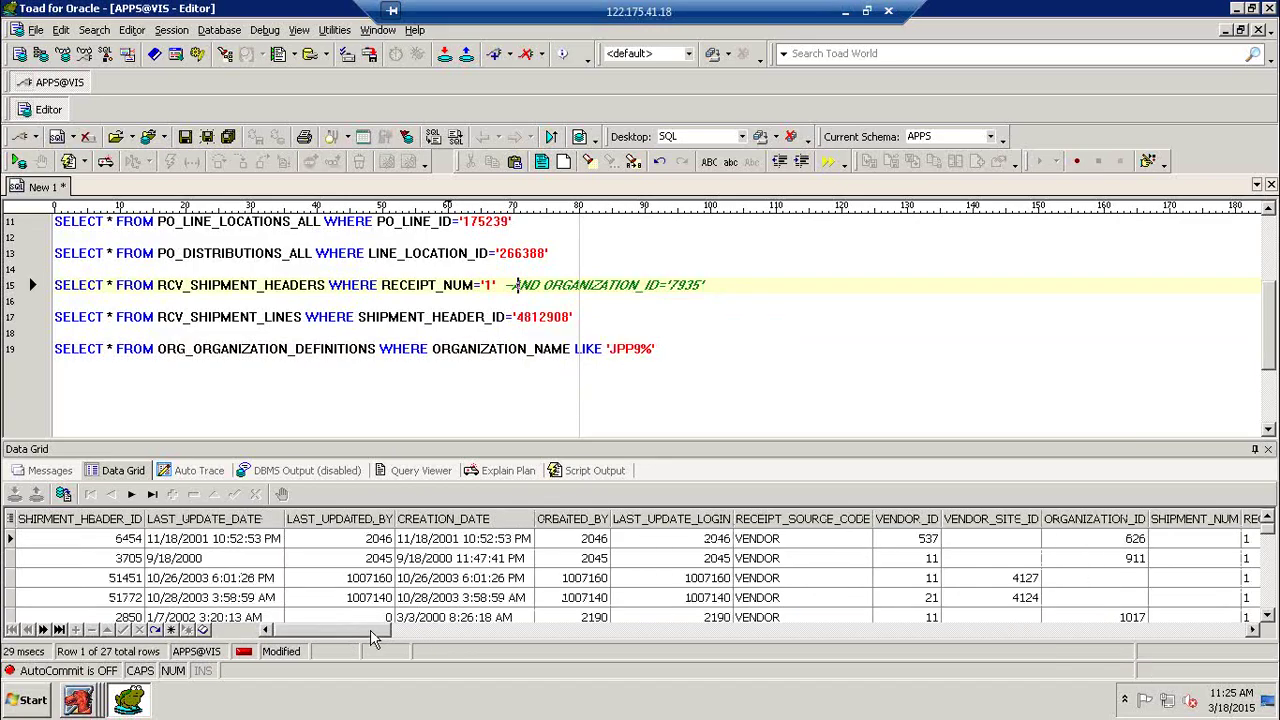
left_click_drag(388, 632, 1210, 650)
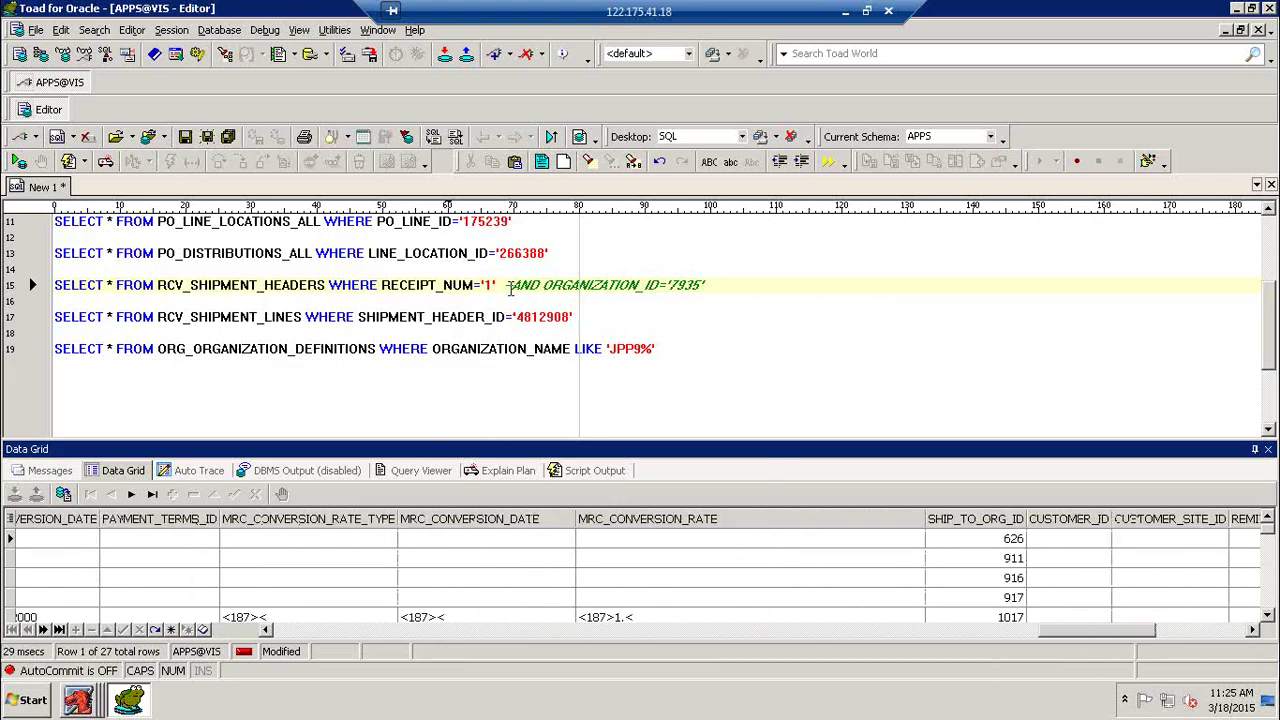
- Uncomment the condition in the RCV_SHIPMENT_HEADERS query, change its column to SHIP_TO_ORG_ID and run the query
left_click(506, 287)
key("Delete")
key("Delete")
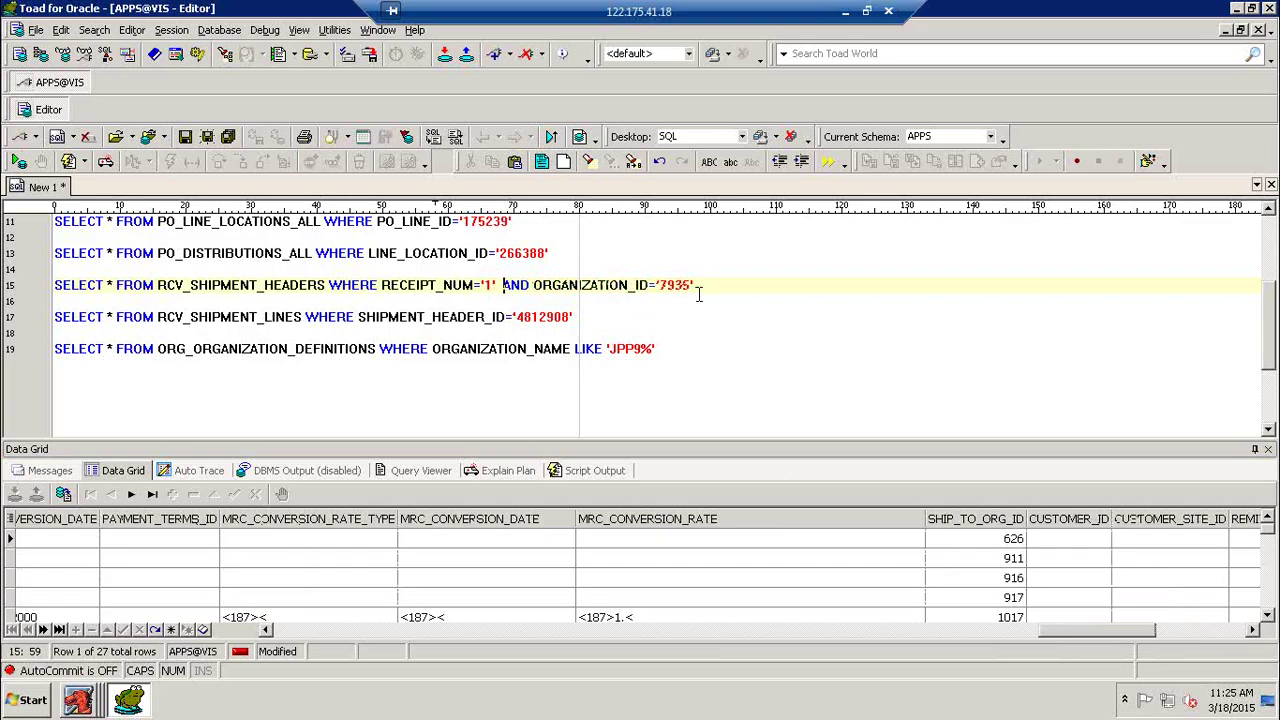
key("Right")
key("Right")
key("Right")
key("Right")
key("shift+Right")
key("shift+Right")
key("shift+Right")
key("shift+Right")
key("shift+Right")
key("shift+Right")
key("shift+Right")
key("shift+Right")
key("shift+Right")
key("shift+Right")
key("shift+Right")
key("shift+Right")
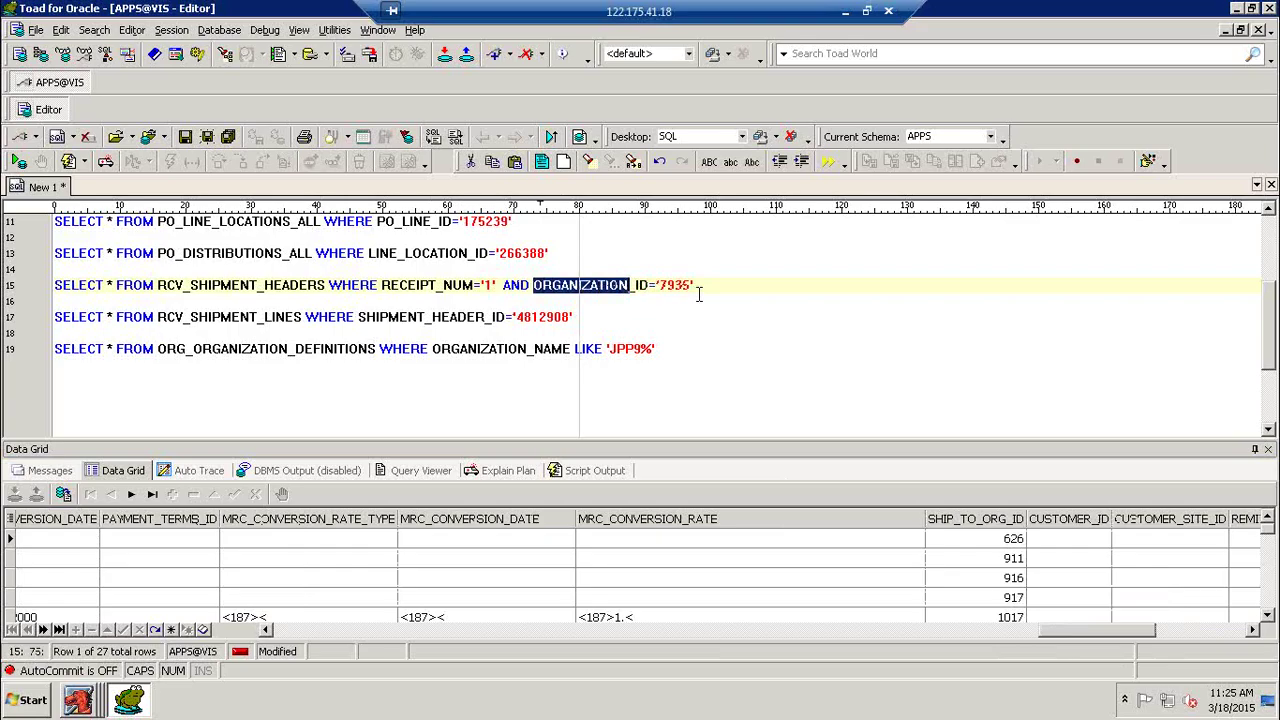
type("SHIP")
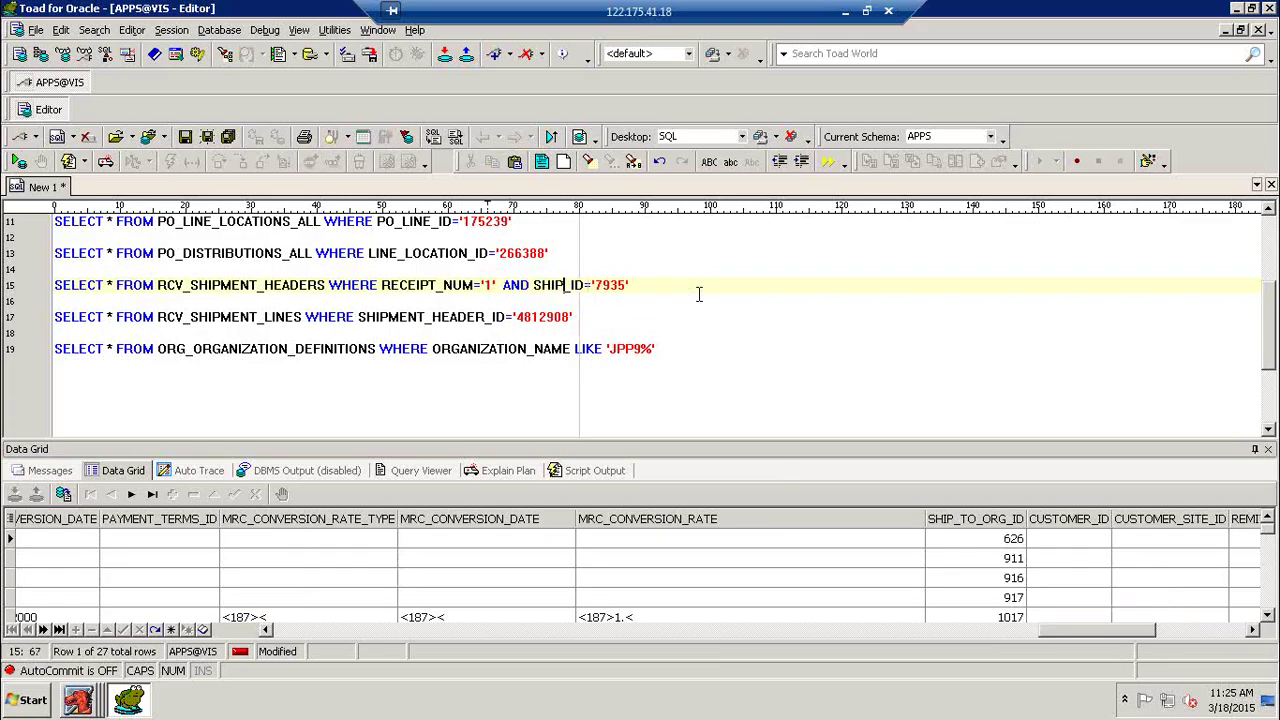
type("_TO_ORG_")
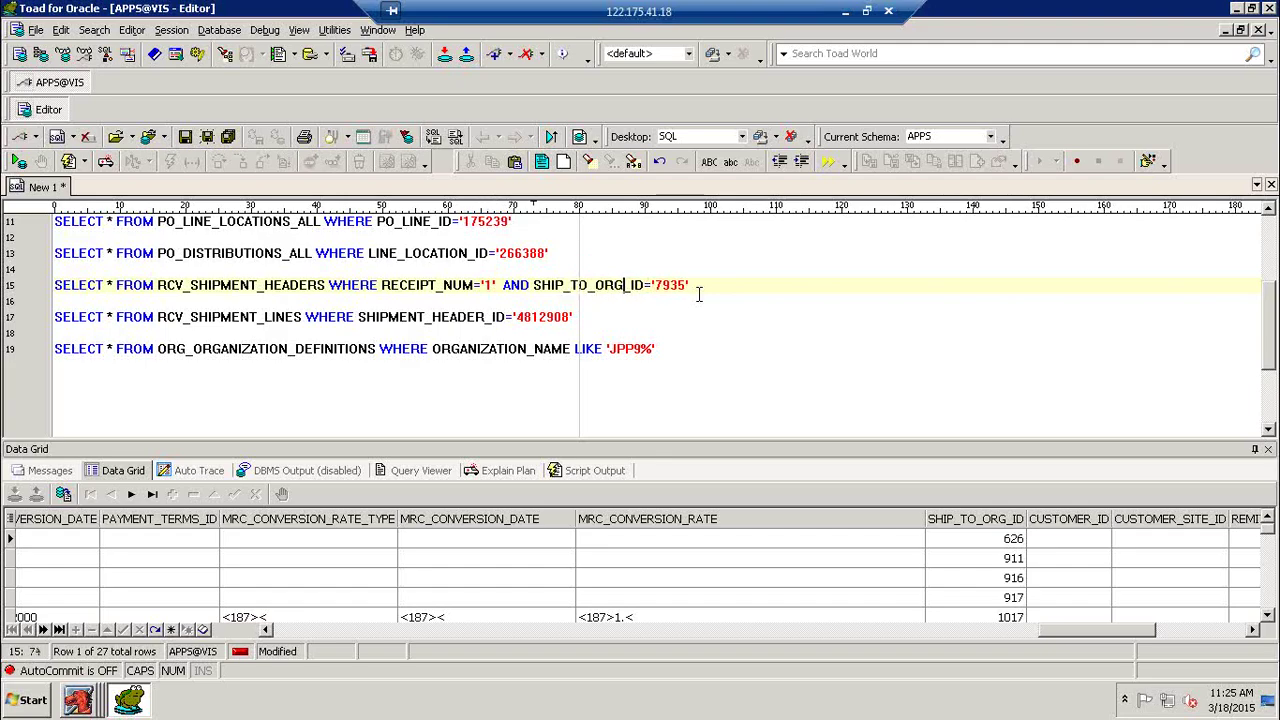
key("F9")
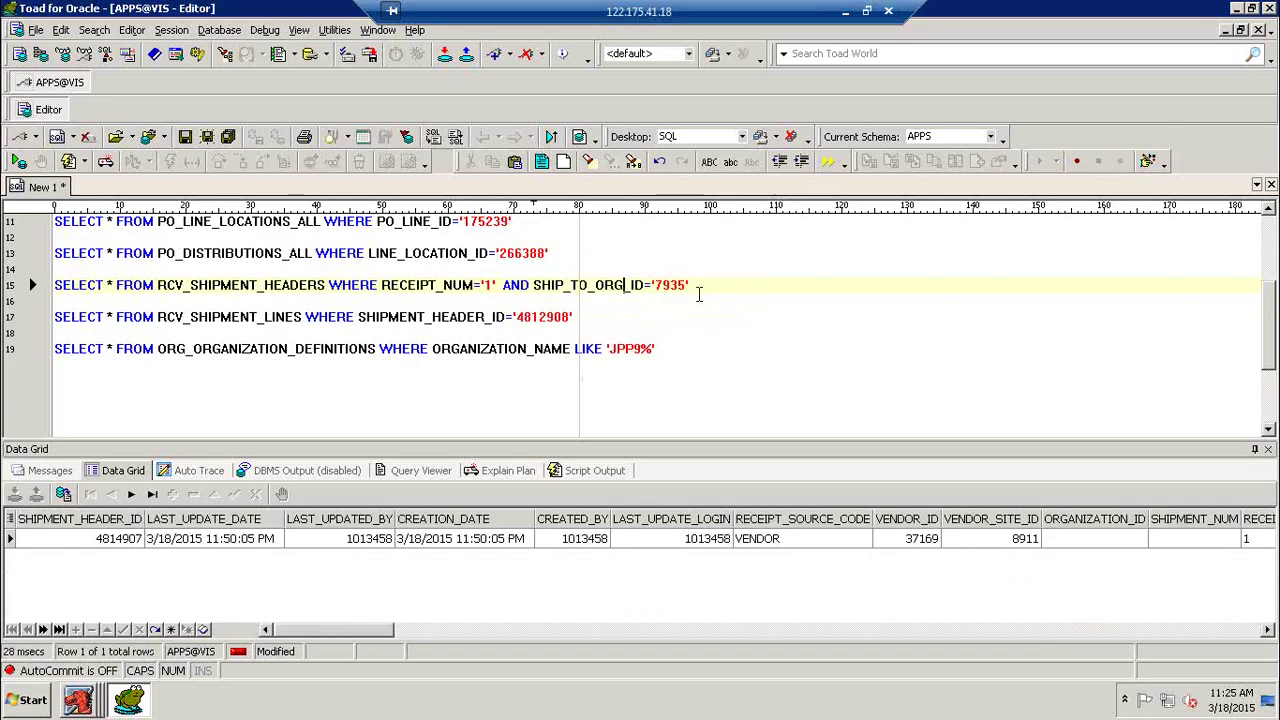
- Examine the ORGANIZATION_ID, SHIP_TO_ORG_ID, receipt number and shipment header ID of the shipment header row
left_click_drag(385, 632, 427, 637)
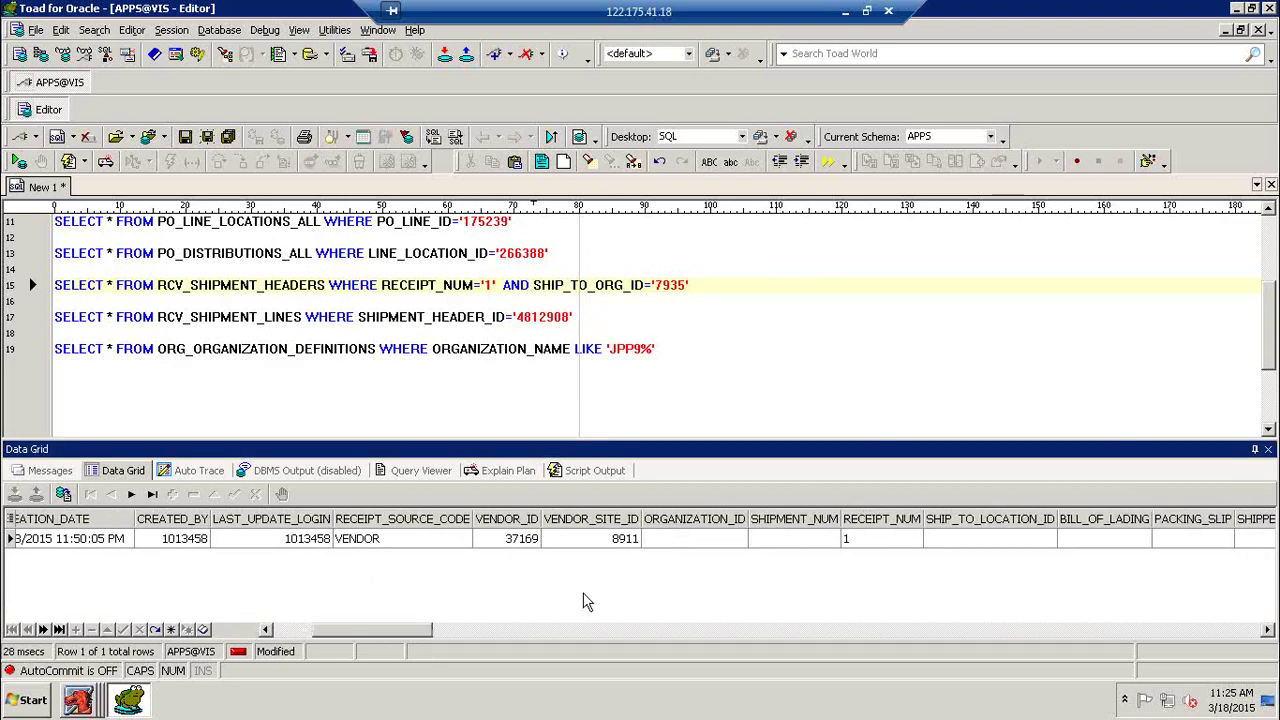
left_click(697, 540)
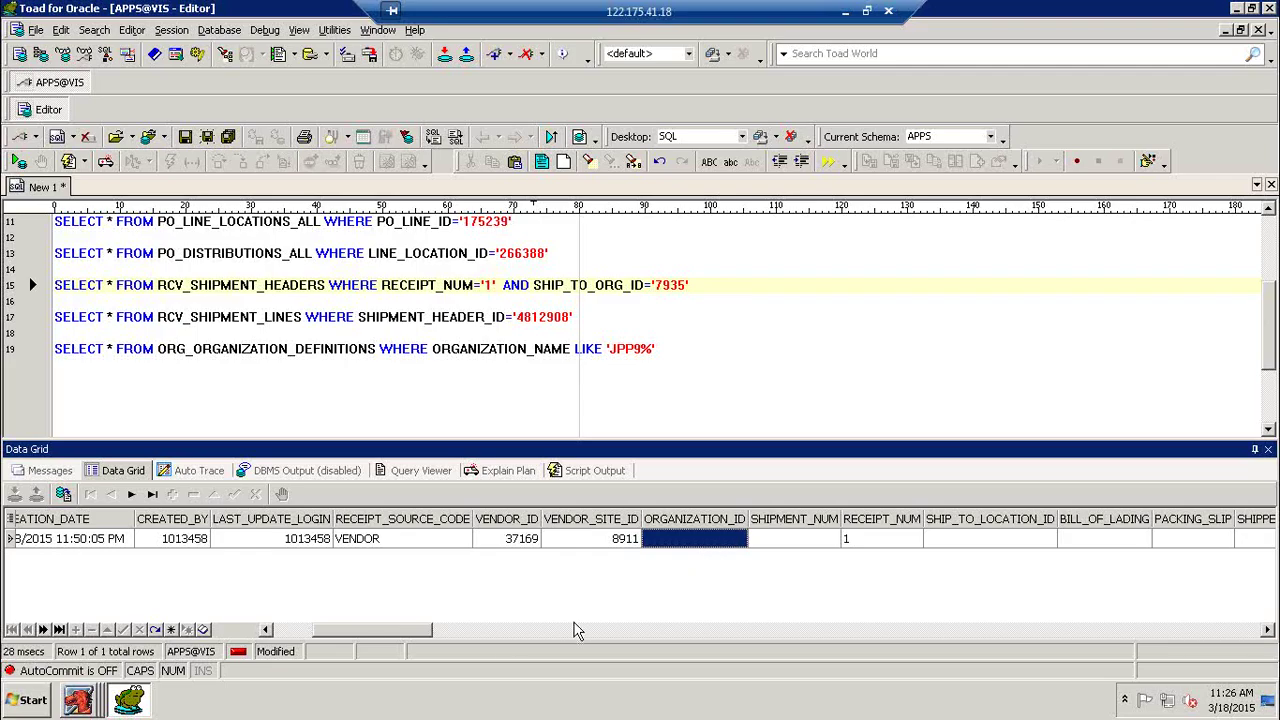
left_click_drag(432, 637, 1090, 622)
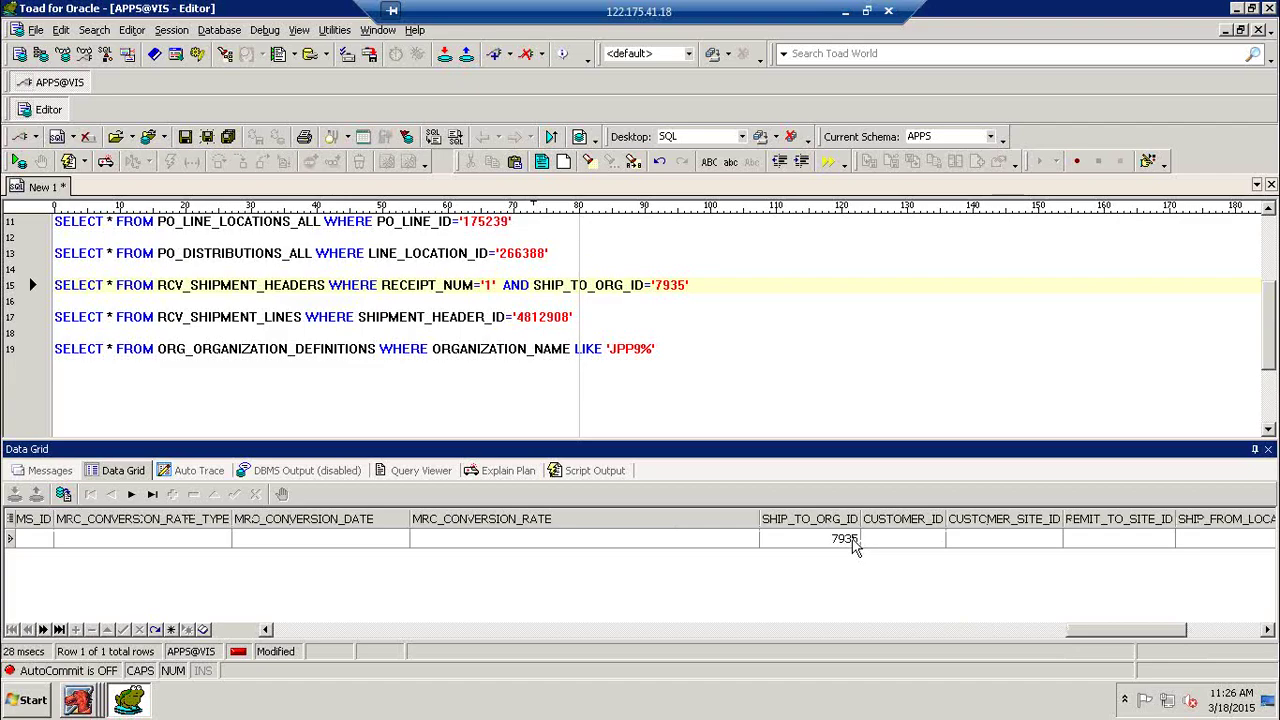
left_click(850, 540)
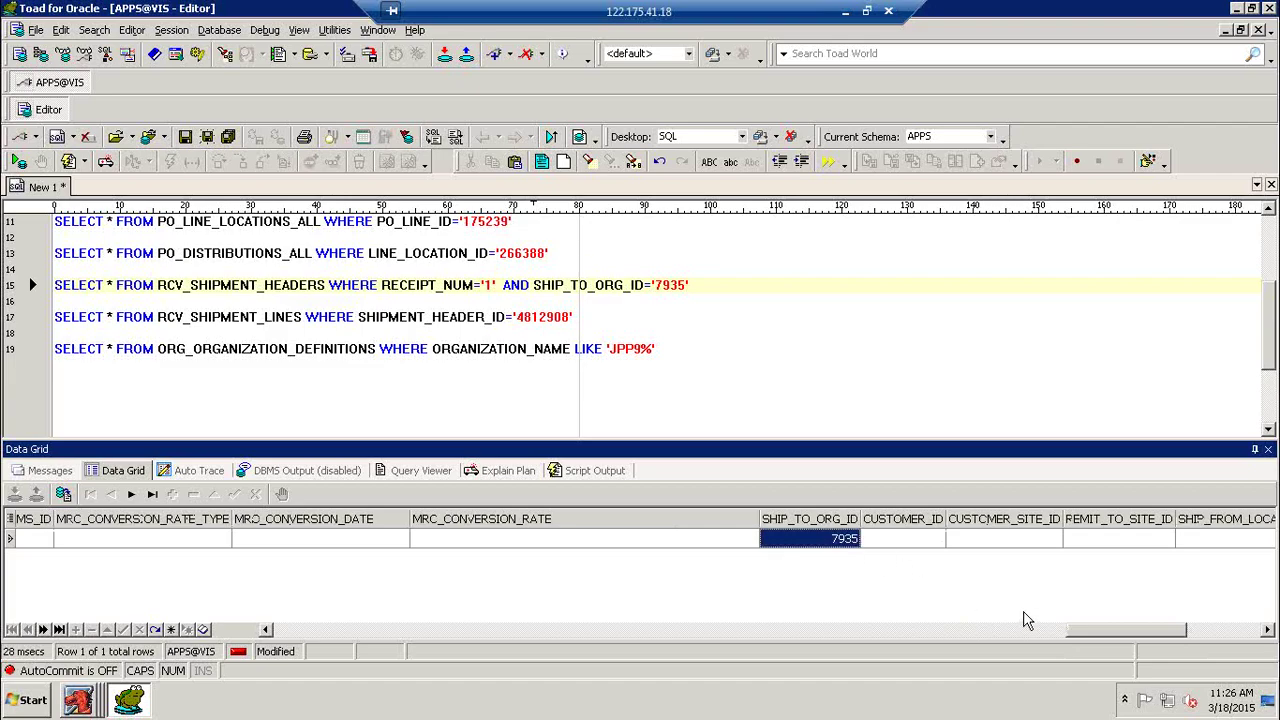
left_click_drag(1101, 628, 368, 636)
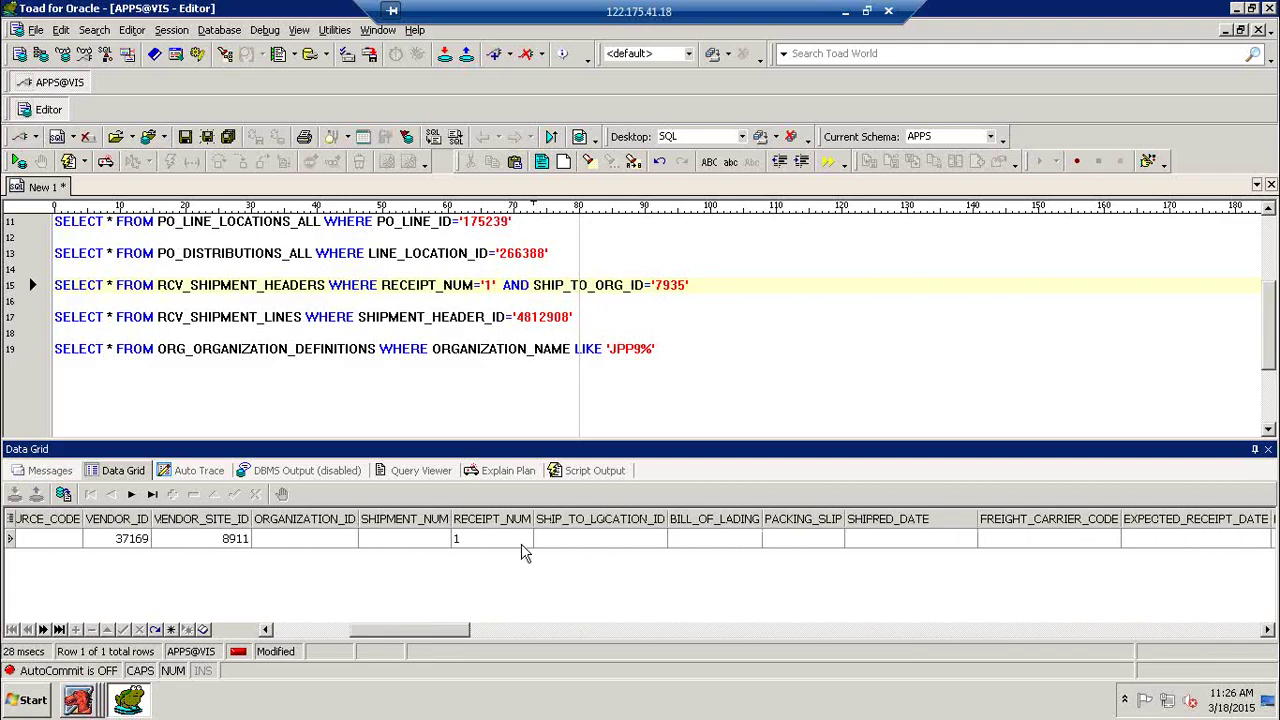
left_click_drag(442, 632, 310, 645)
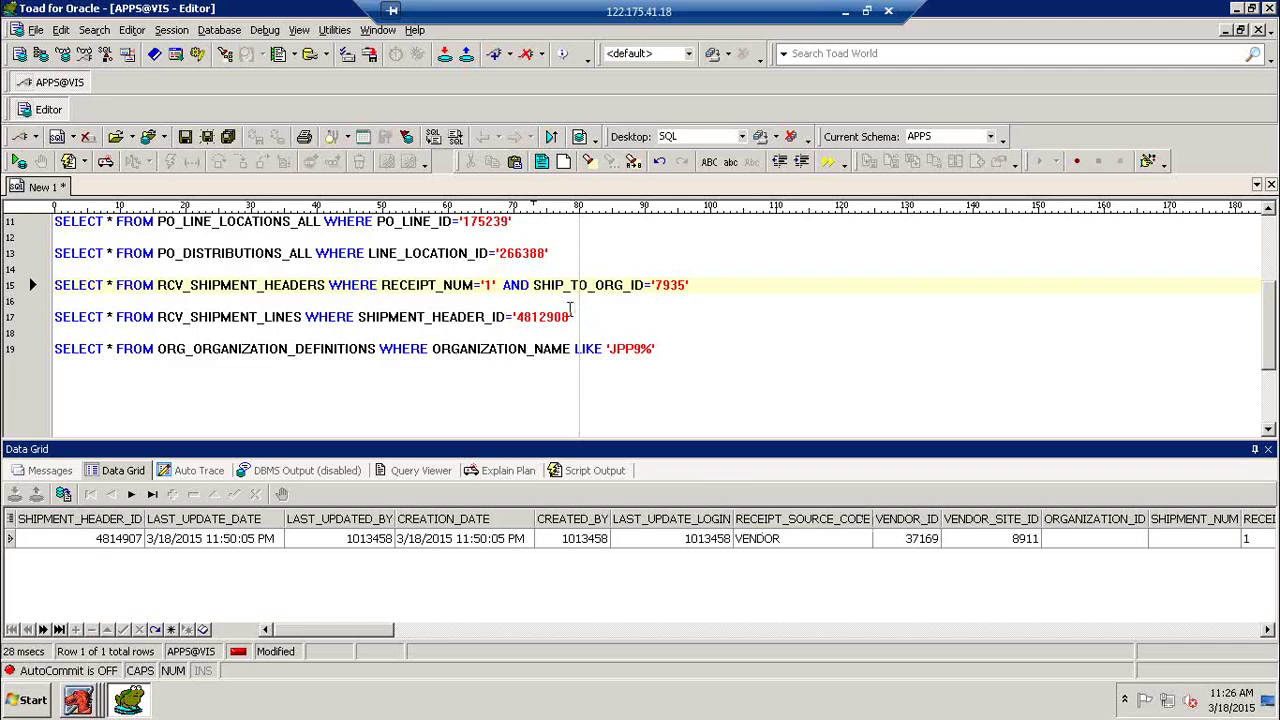
- Set SHIPMENT_HEADER_ID to '4812907' in the RCV_SHIPMENT_LINES query and run it
left_click(571, 316)
key("BackSpace")
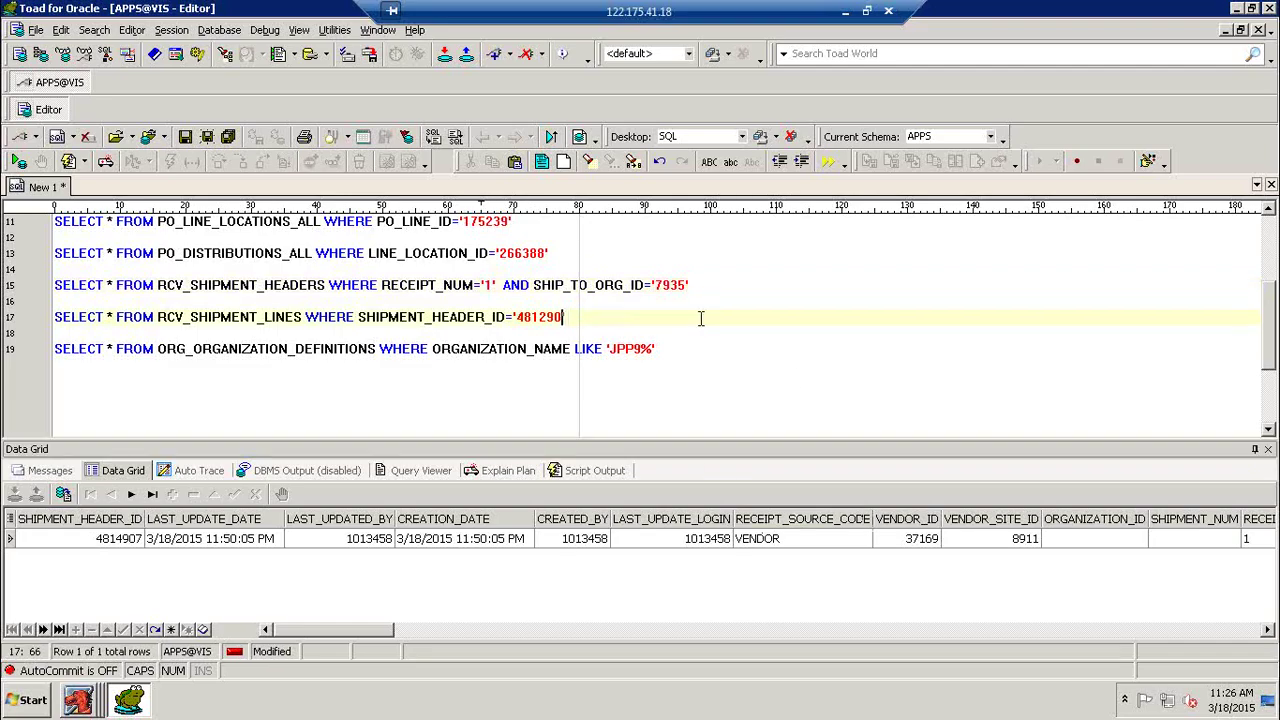
type("7")
key("F9")
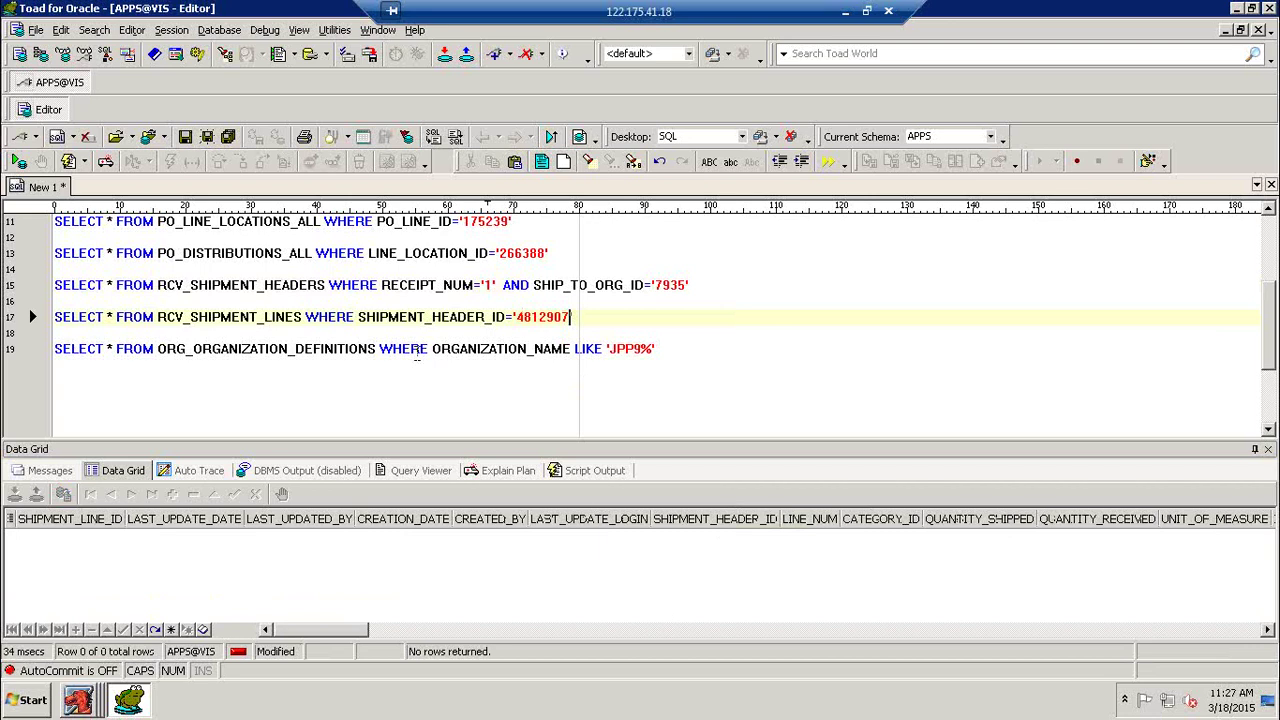
- Rerun the shipment headers query to recheck the ID, and run the RCV_SHIPMENT_LINES query with SHIPMENT_HEADER_ID='4814907' to check the shipped quantity
left_click(507, 285)
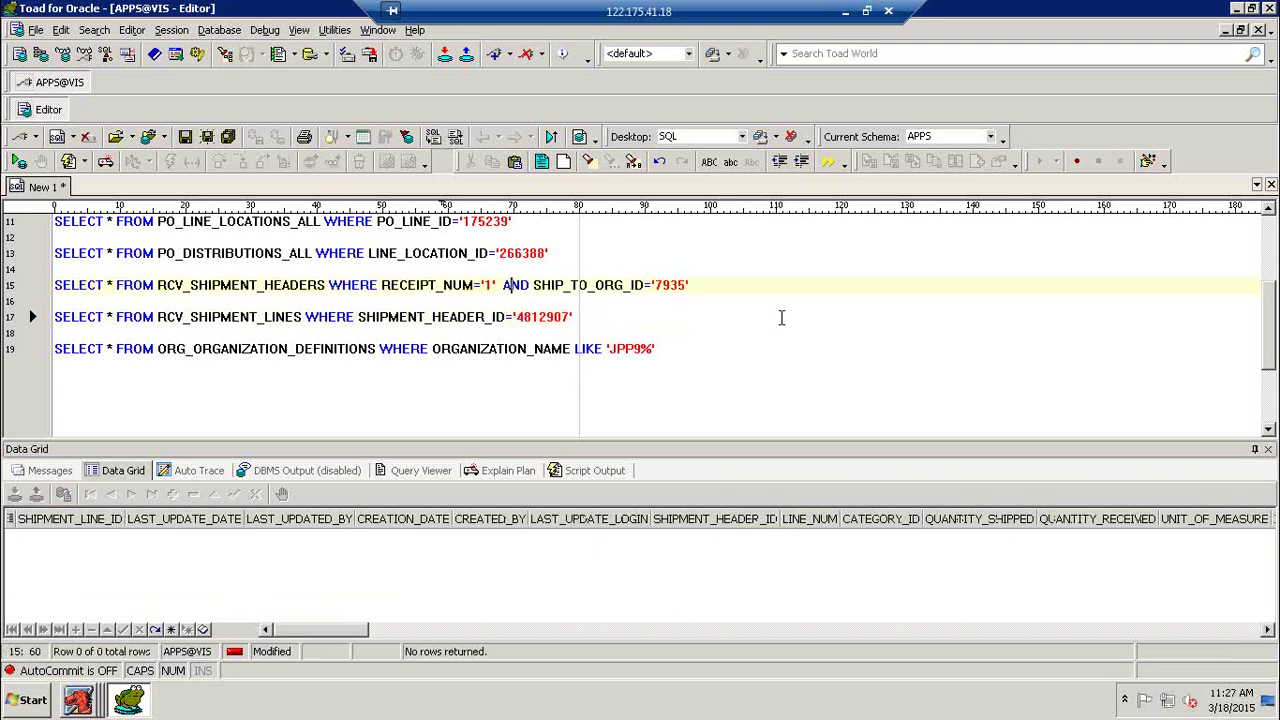
key("F9")
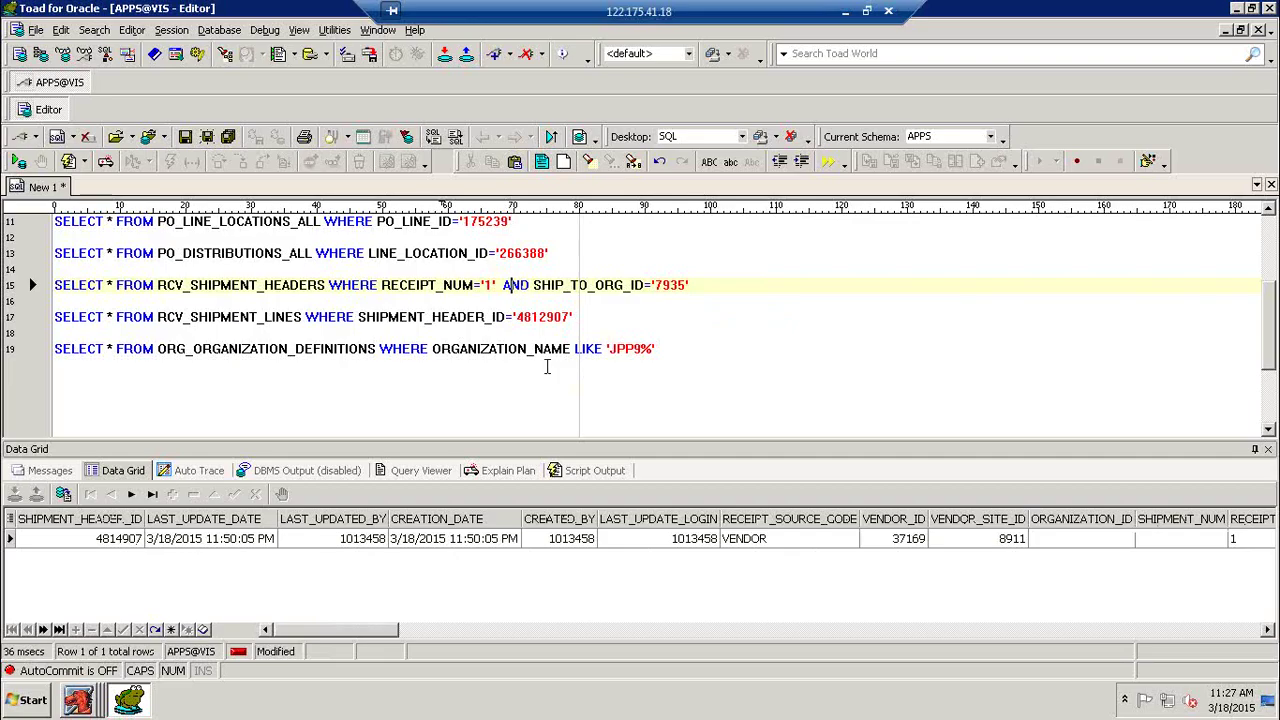
left_click(546, 316)
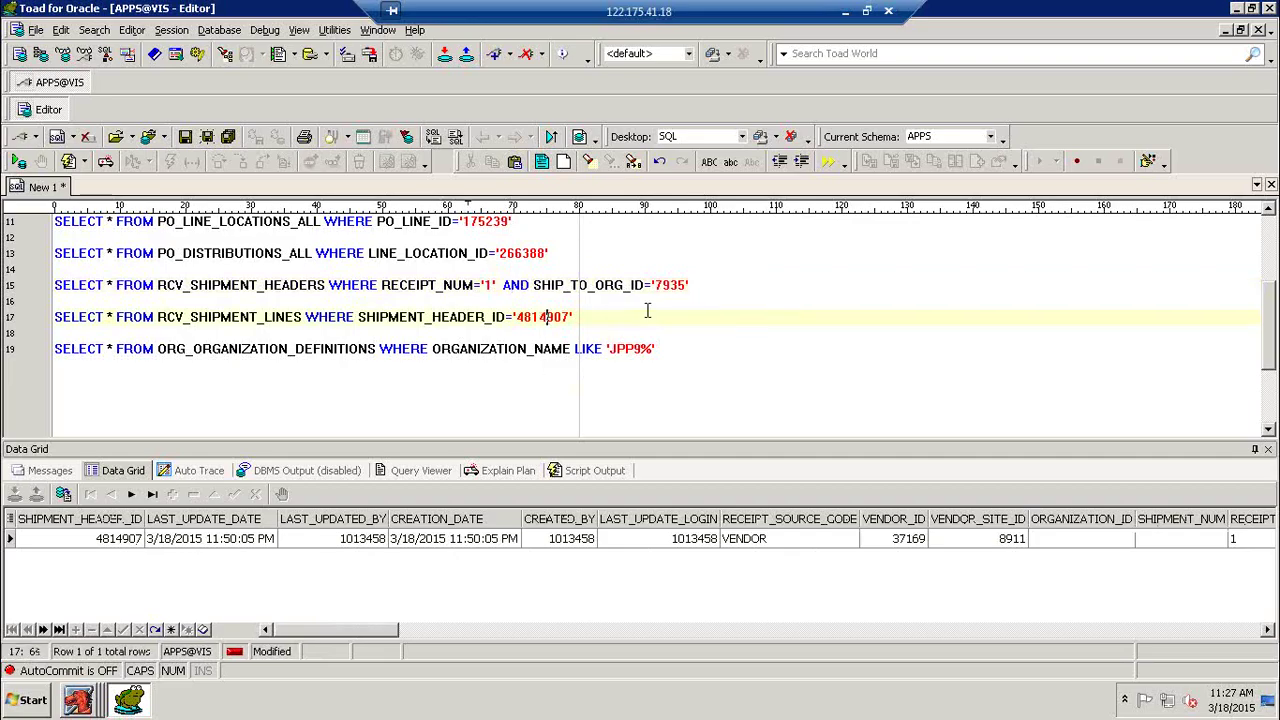
key("F9")
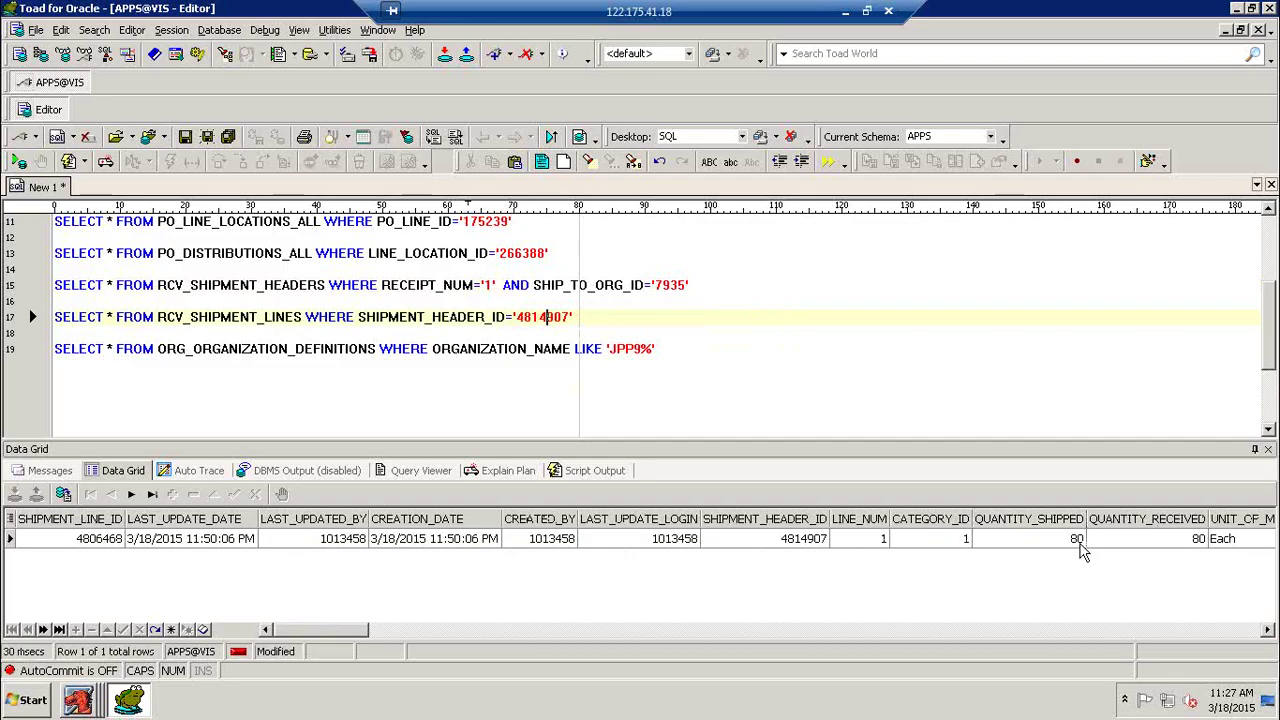
left_click(1078, 540)
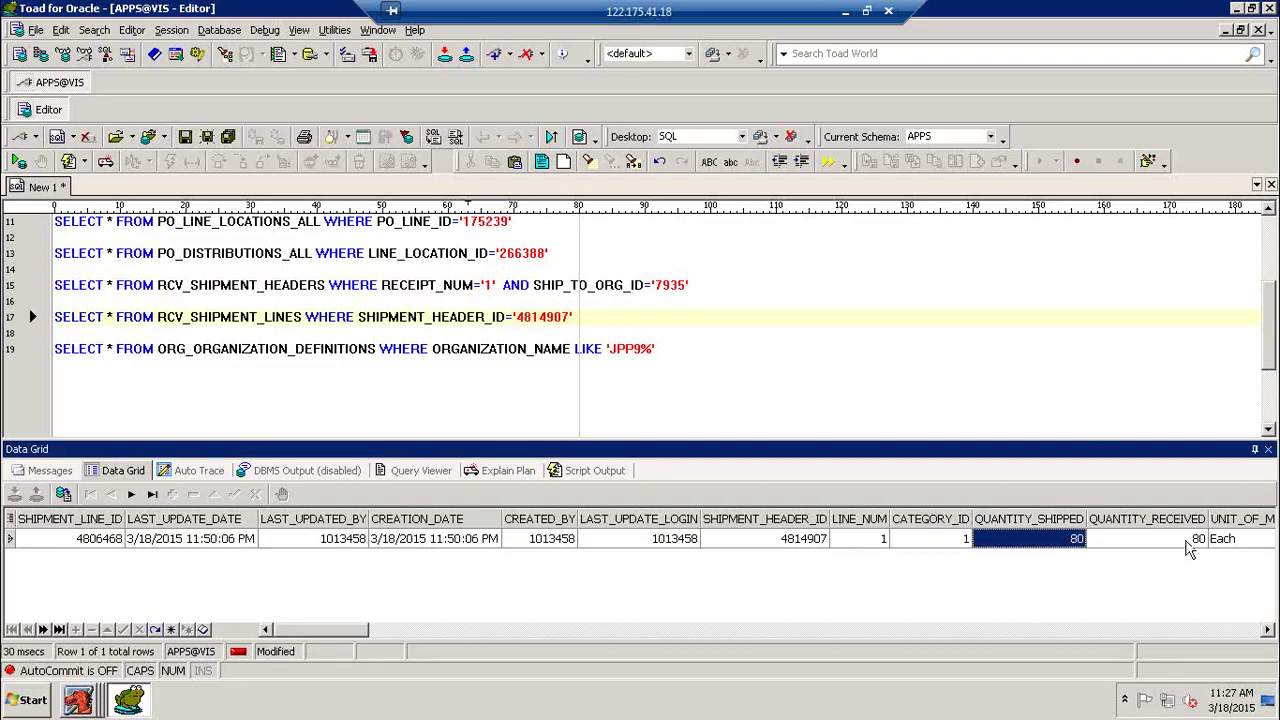
- Add and run a query on RCV_TRANSACTIONS where SHIPMENT_HEADER_ID='4814907' below the shipment lines query, and examine the transaction type and quantity columns
left_click(673, 323)
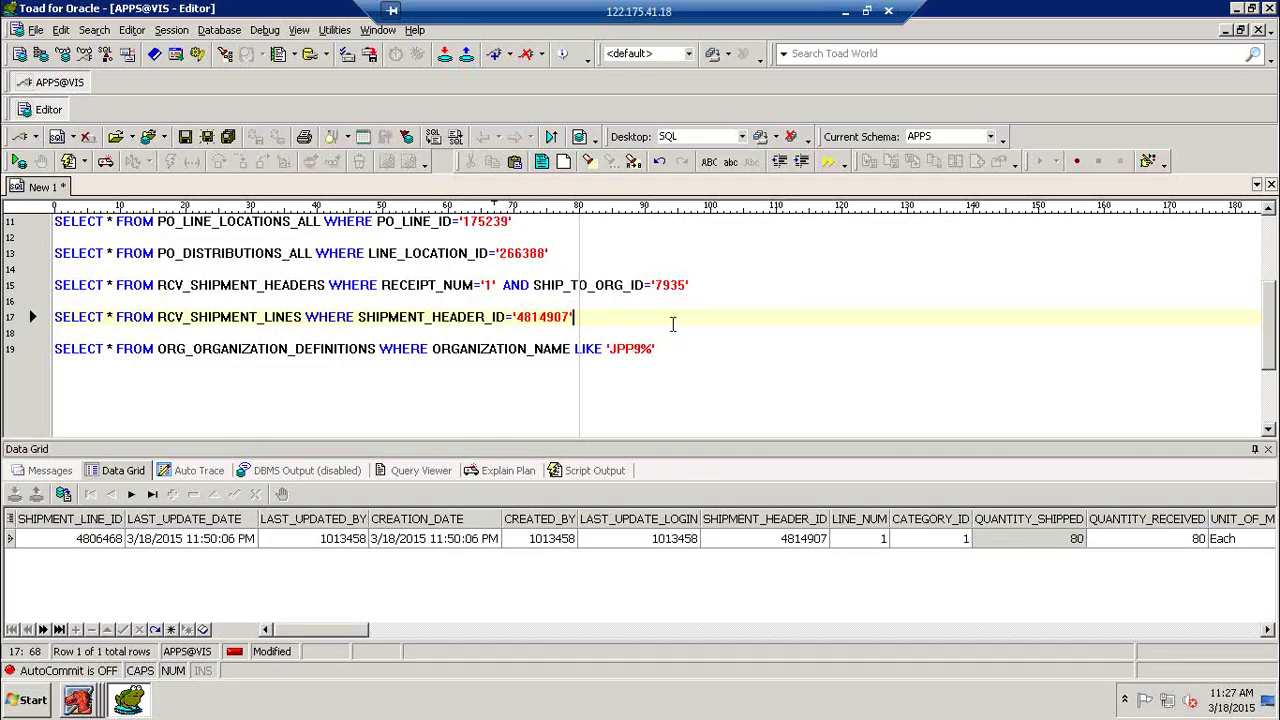
key("Return")
key("Return")
type("SELECT")
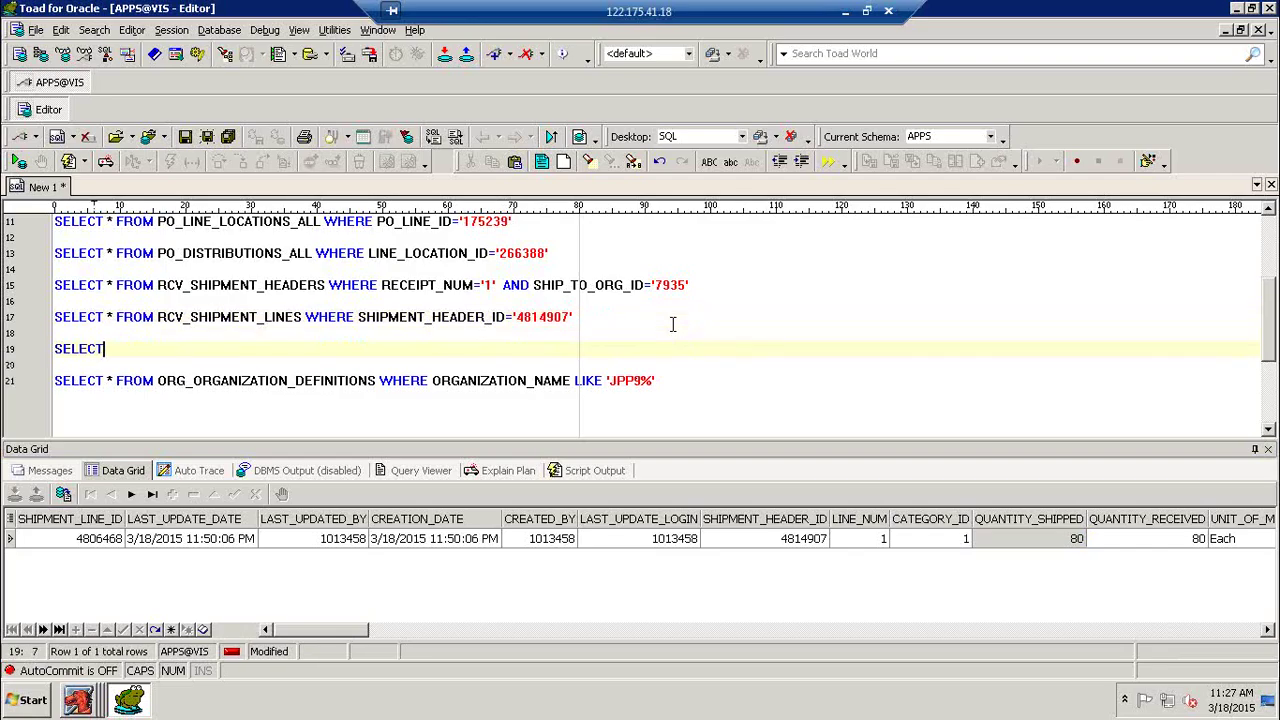
type(" * FROM R")
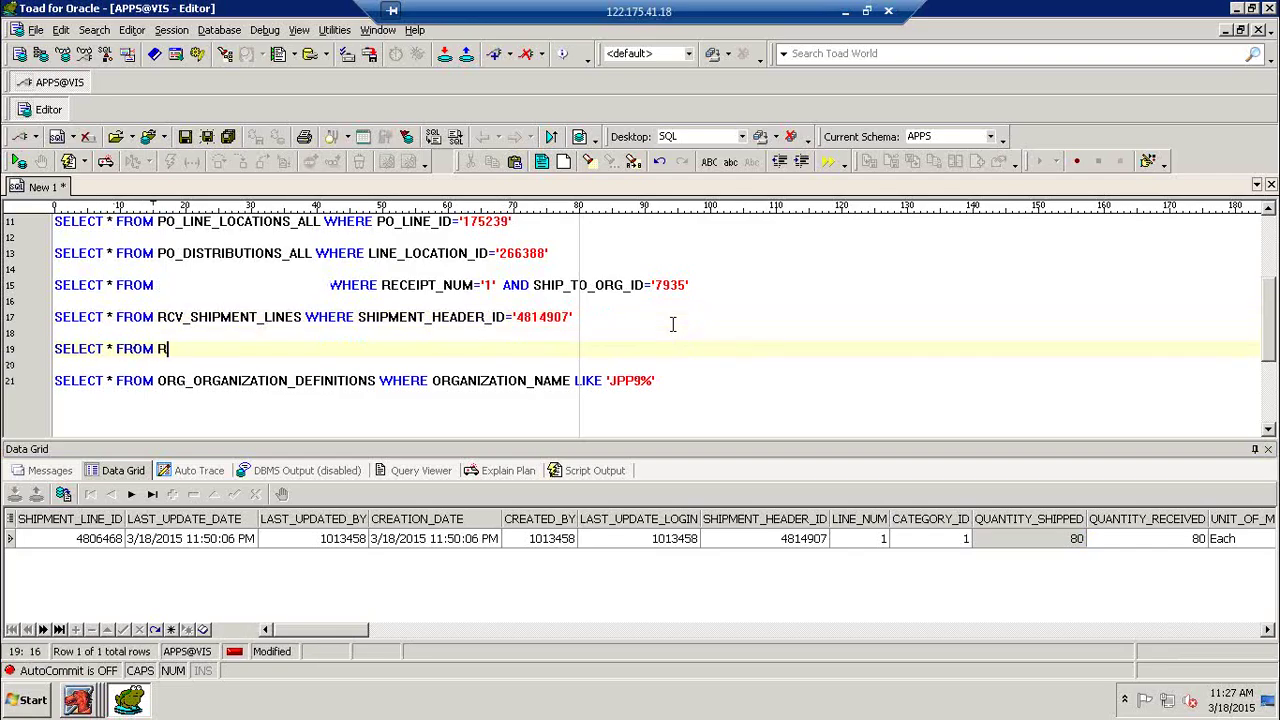
type("CV_TRANS")
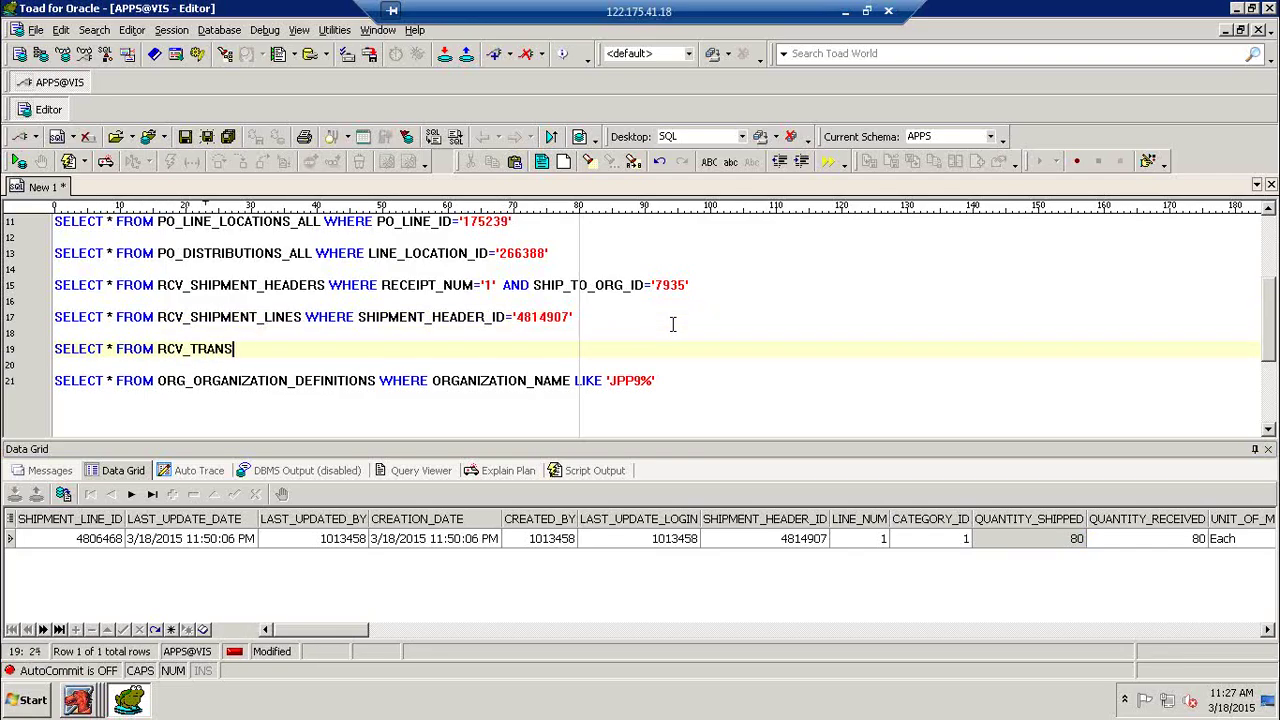
type("ACTIONS WHERE ")
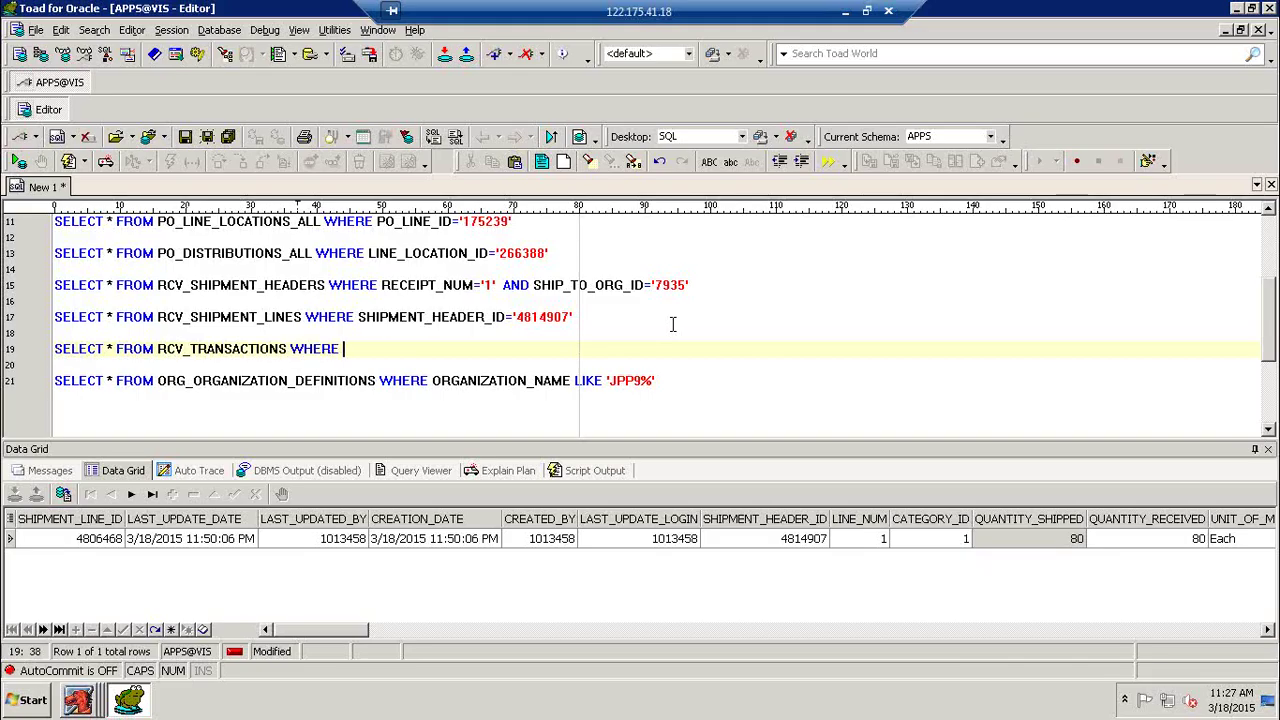
type("SHIPMENT_HEADER")
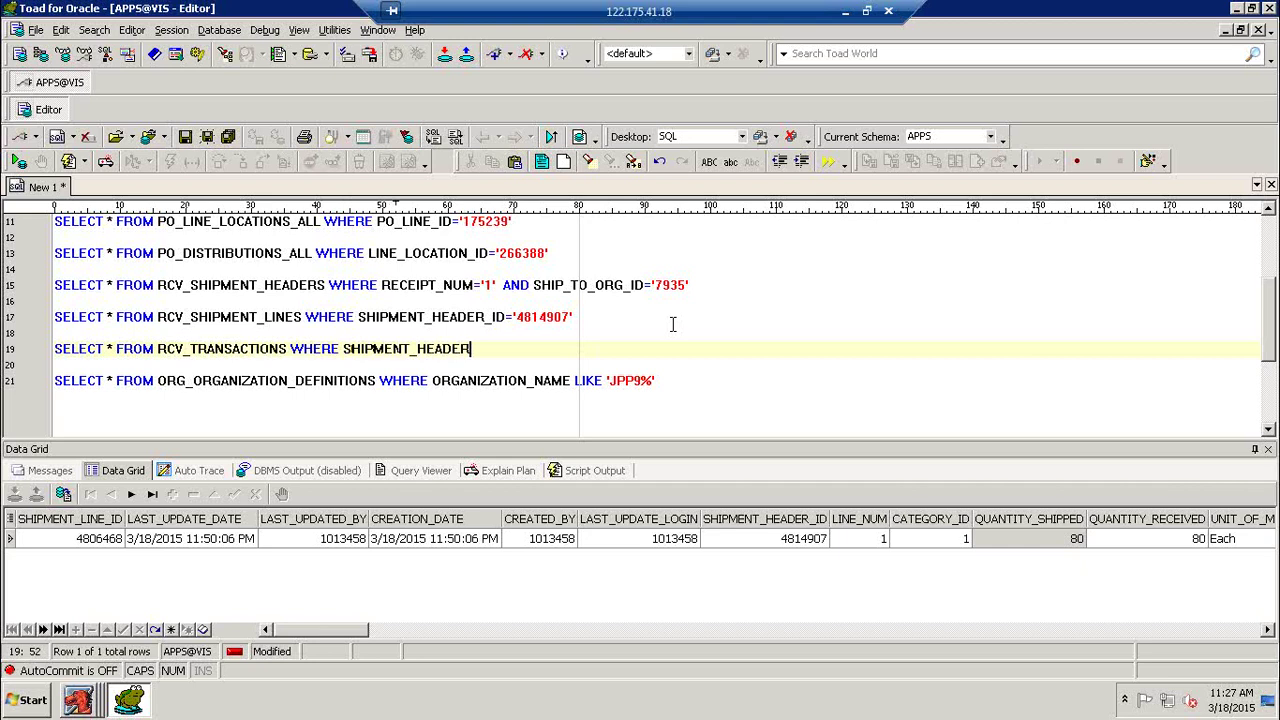
type("_ID='")
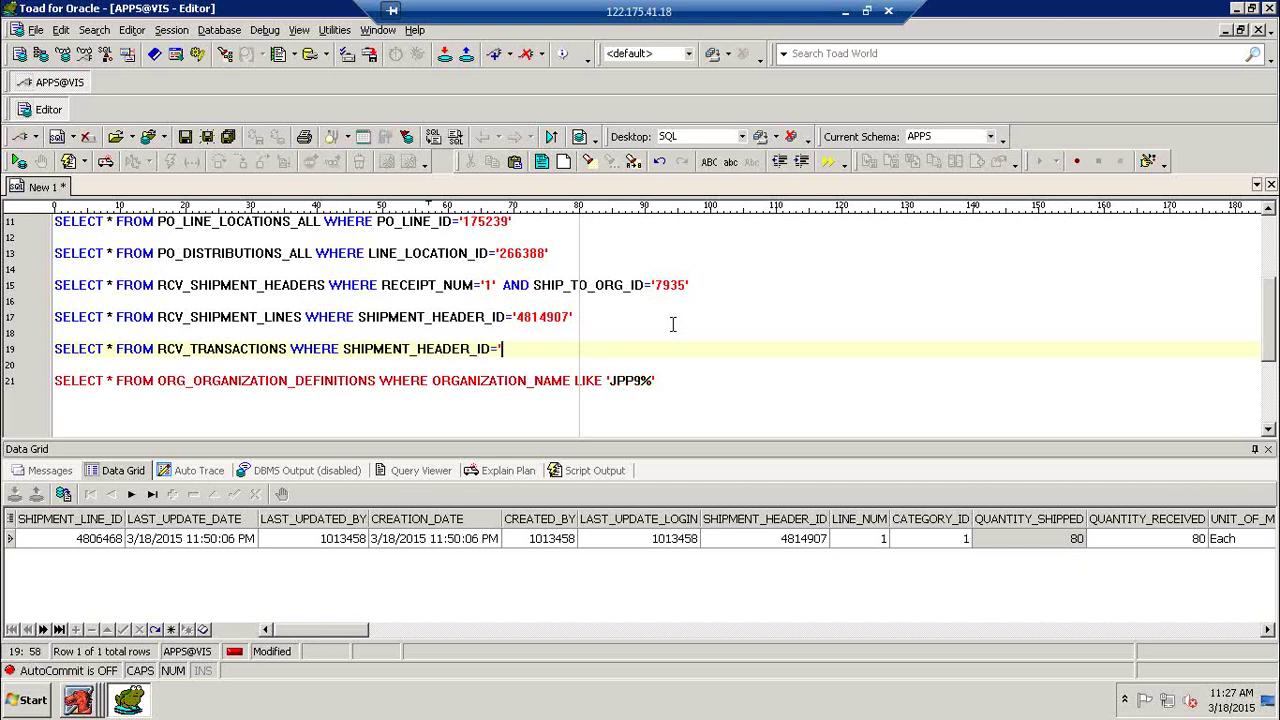
type("4814907'")
key("F9")
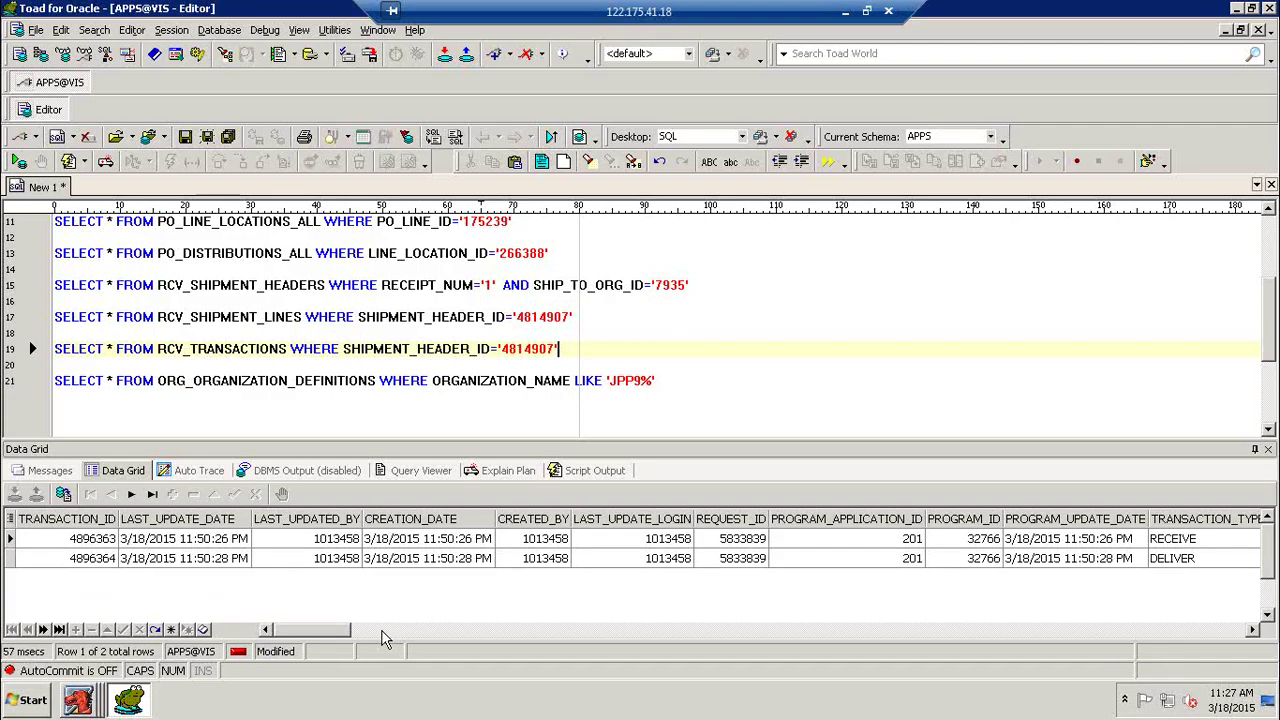
left_click_drag(342, 633, 377, 638)
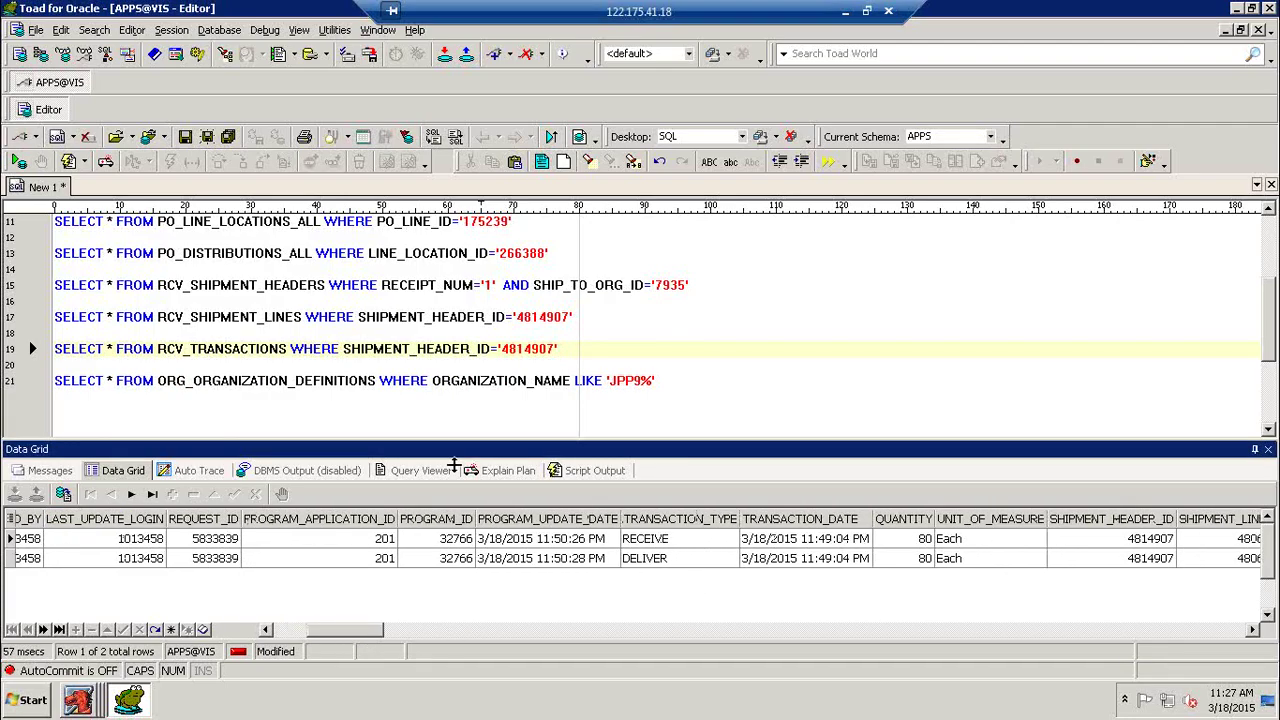
- Show and refresh the desktop, and switch to the Receipts form in Oracle Applications
left_click(527, 382)
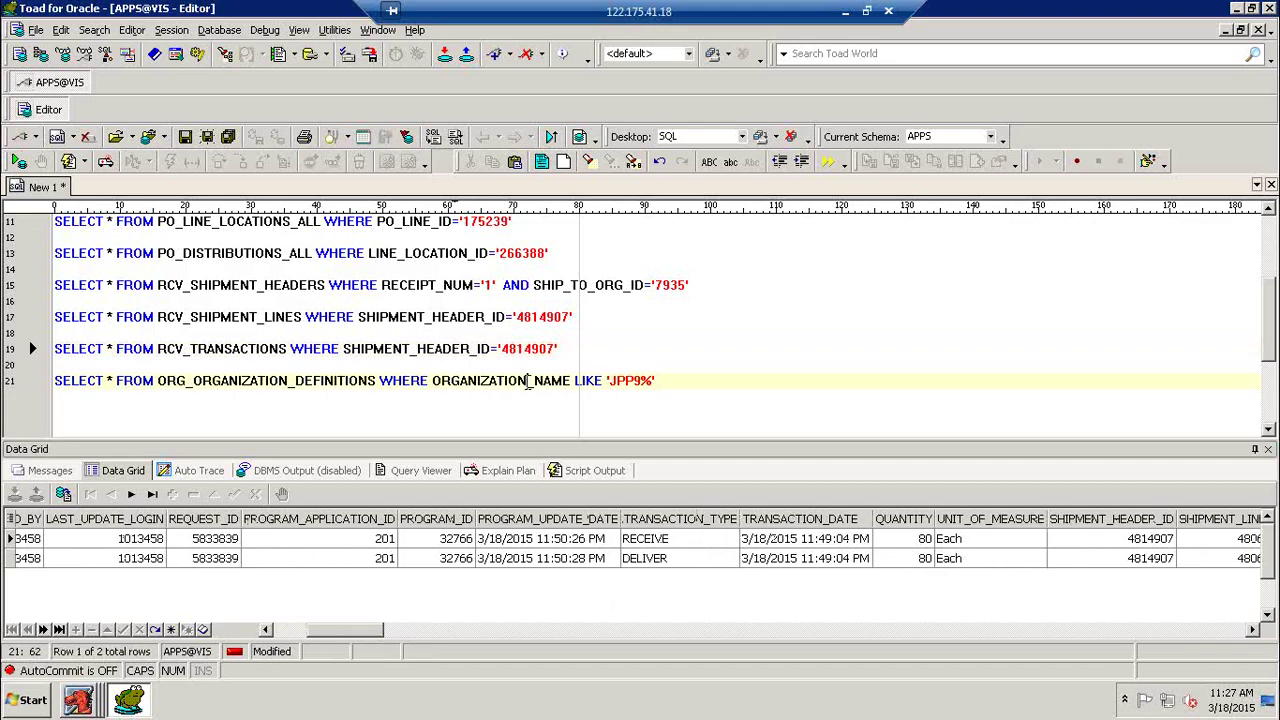
key("super+d")
right_click(443, 240)
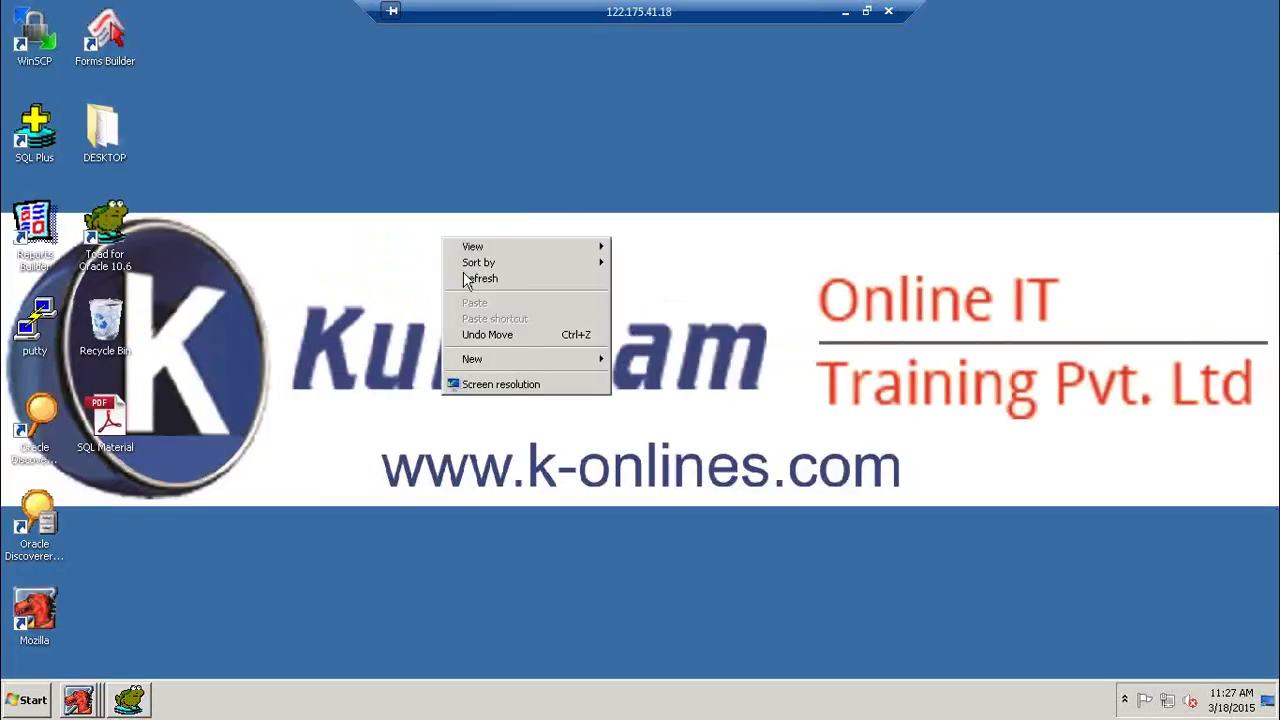
left_click(470, 280)
left_click(84, 699)
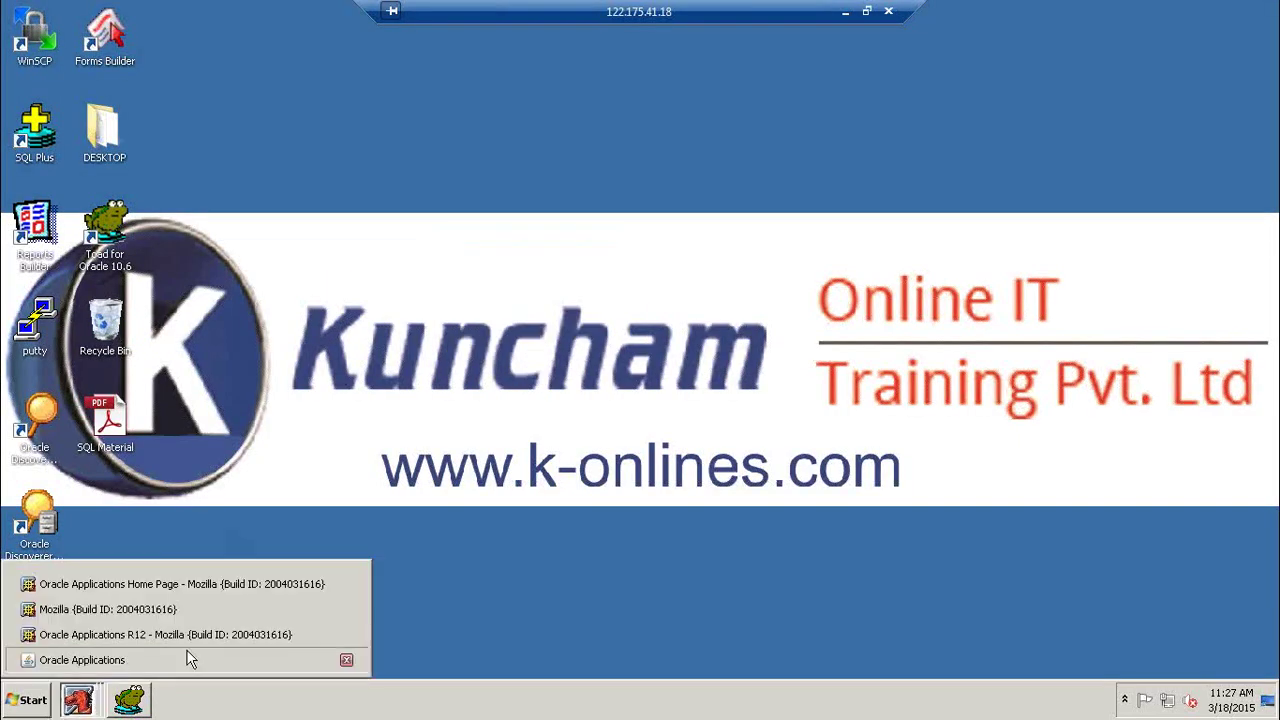
left_click(189, 660)
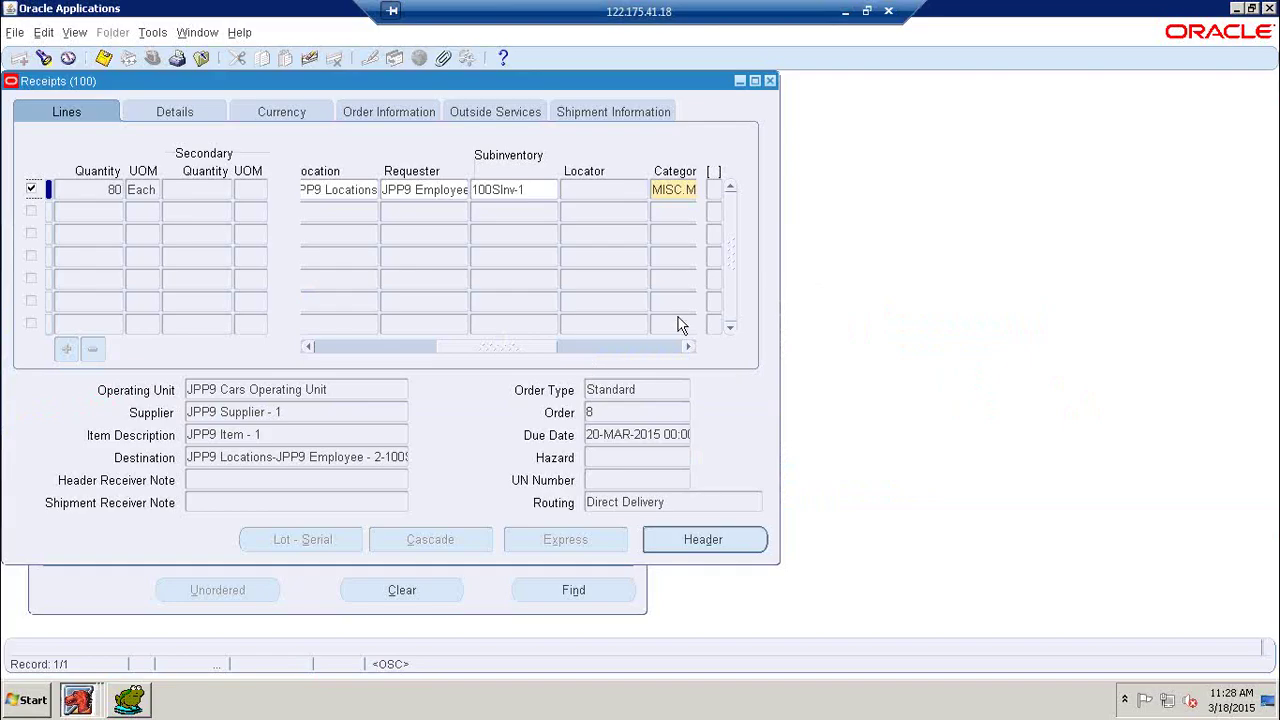
- Close the Receipts form and find requisition 5 in the Requisition Summary to check its approval status
left_click(769, 81)
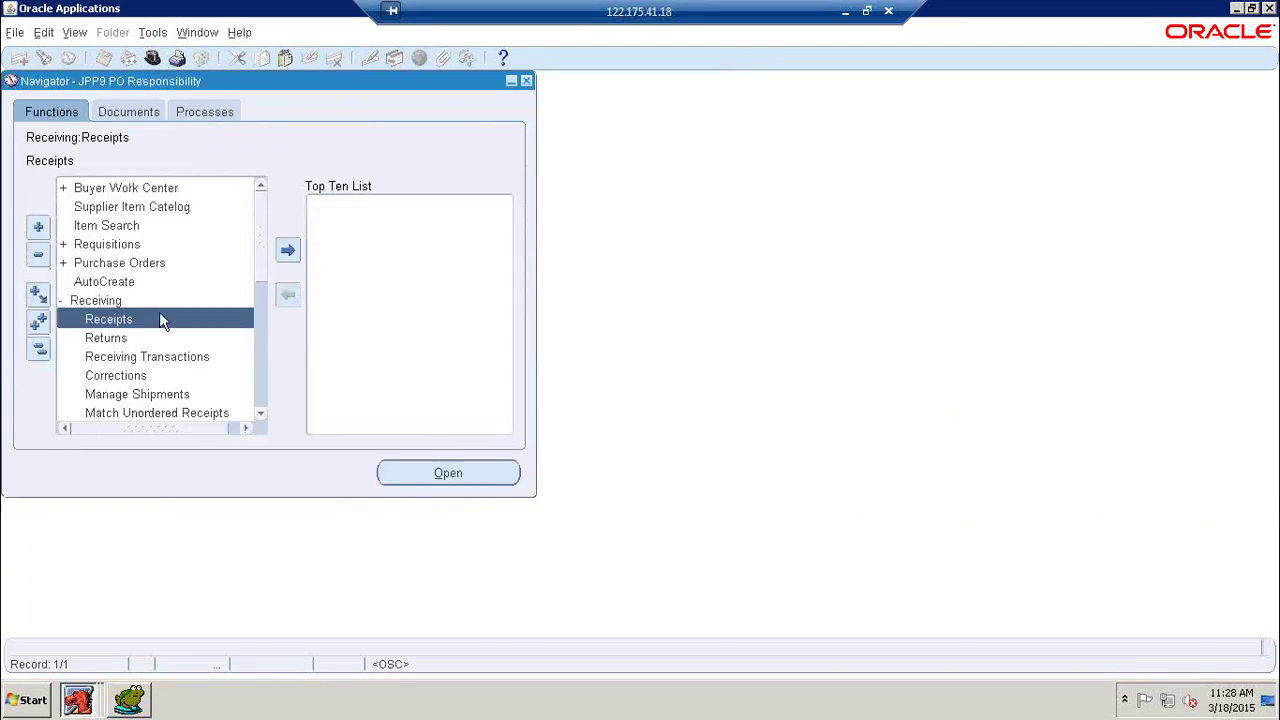
double_click(102, 300)
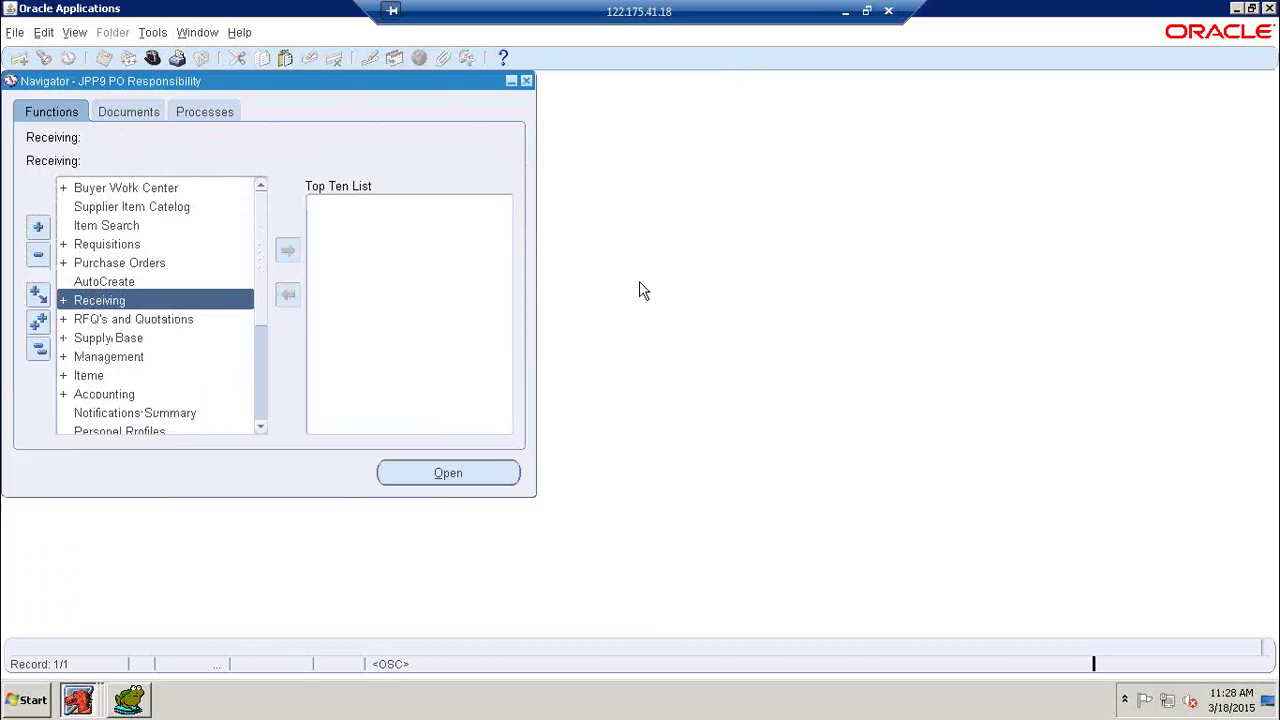
left_click(108, 248)
double_click(108, 248)
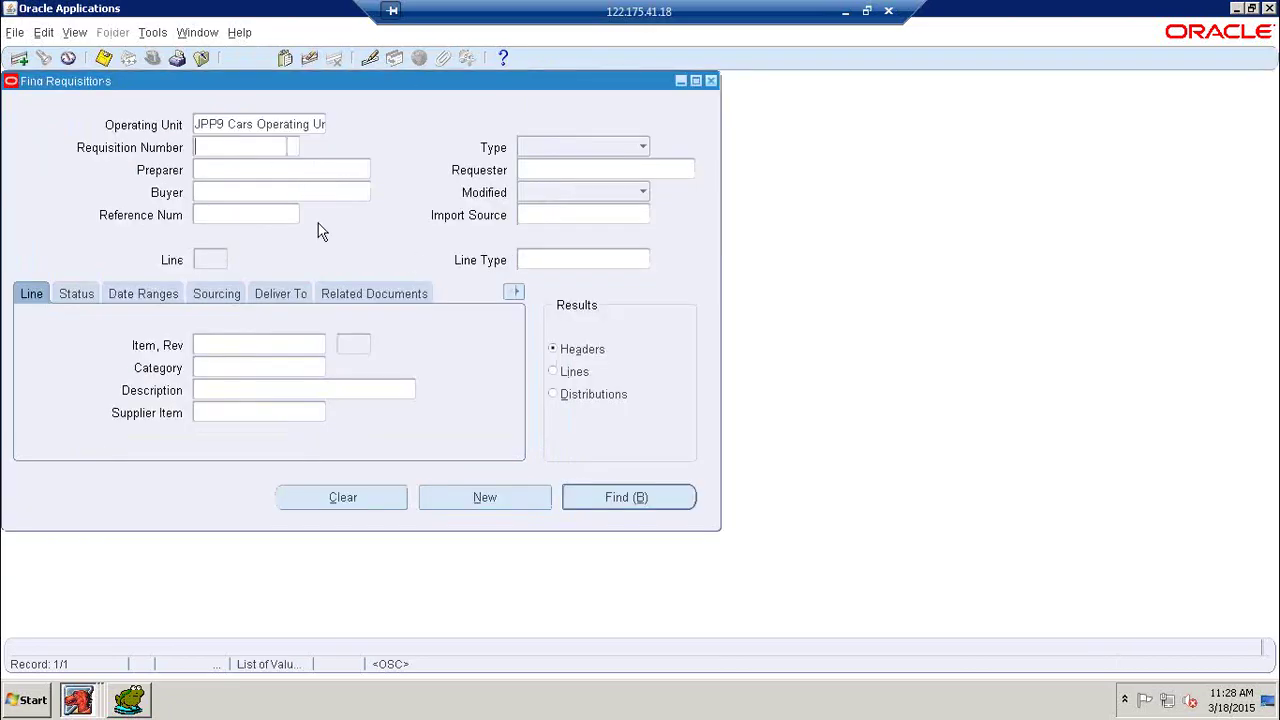
type("5")
left_click(611, 497)
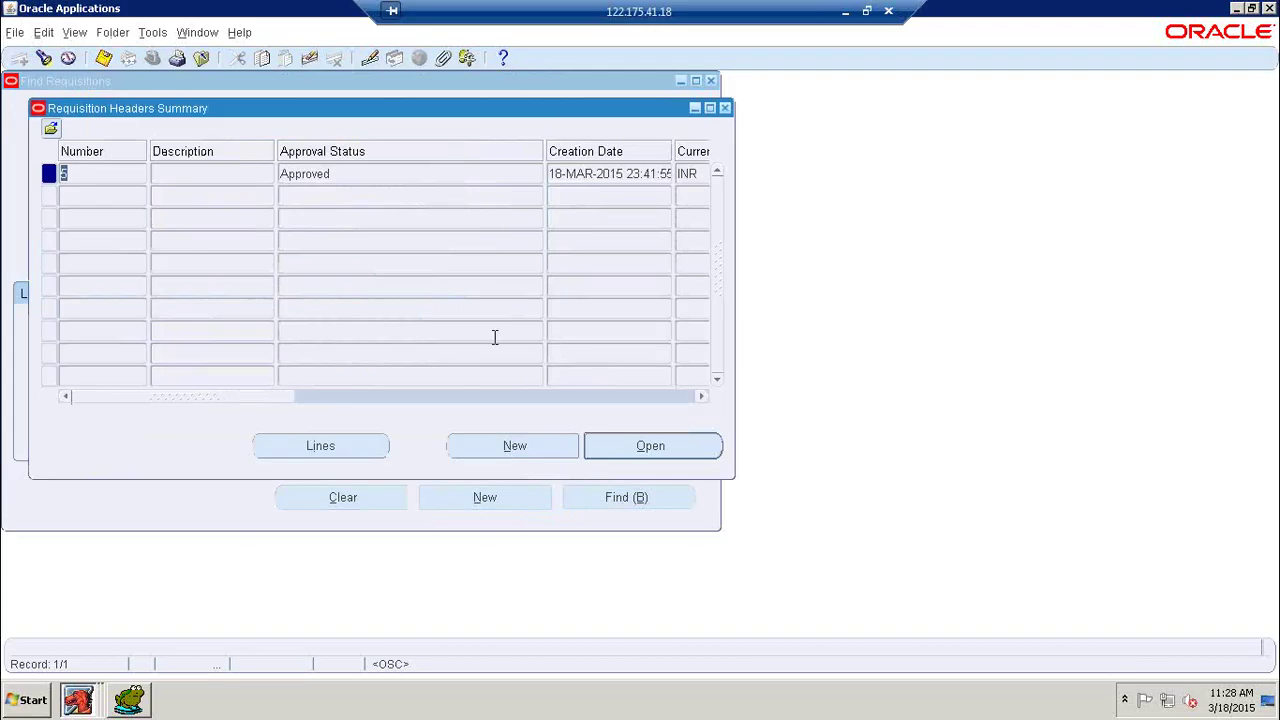
left_click(389, 173)
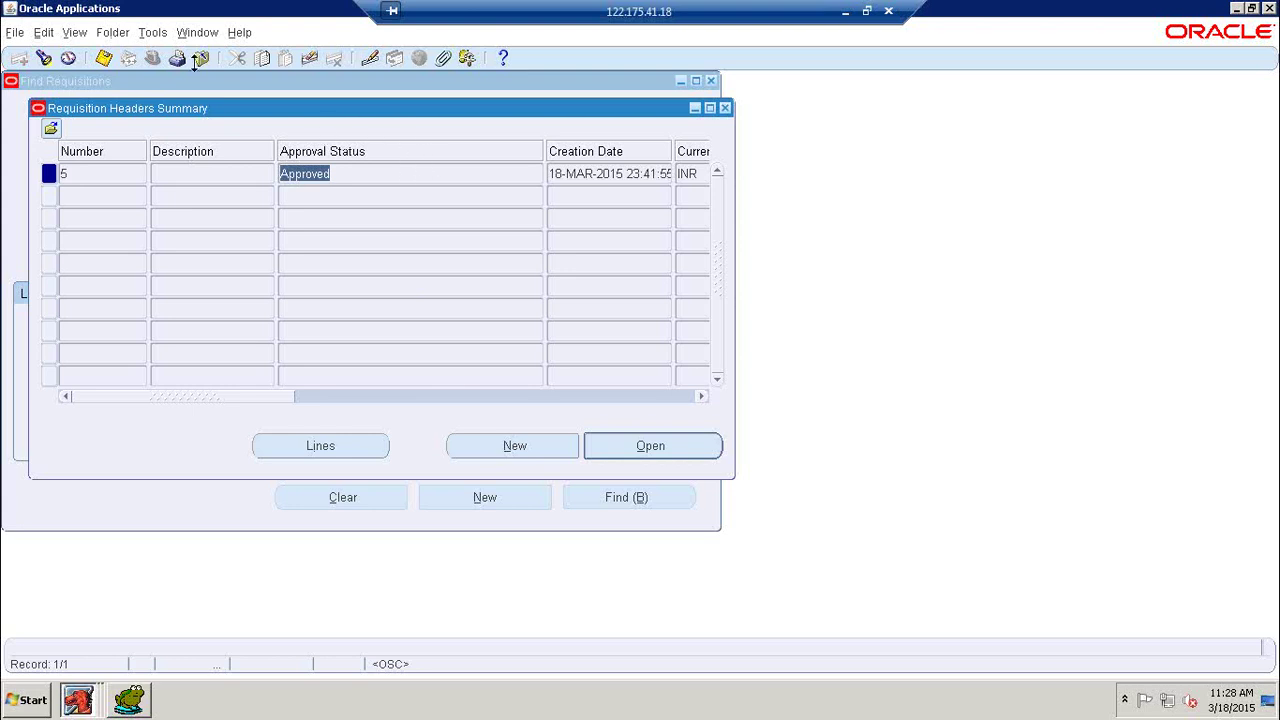
- Review the document control actions available for requisition 5, dismiss them without applying any, and close the requisition summary and search forms
left_click(151, 33)
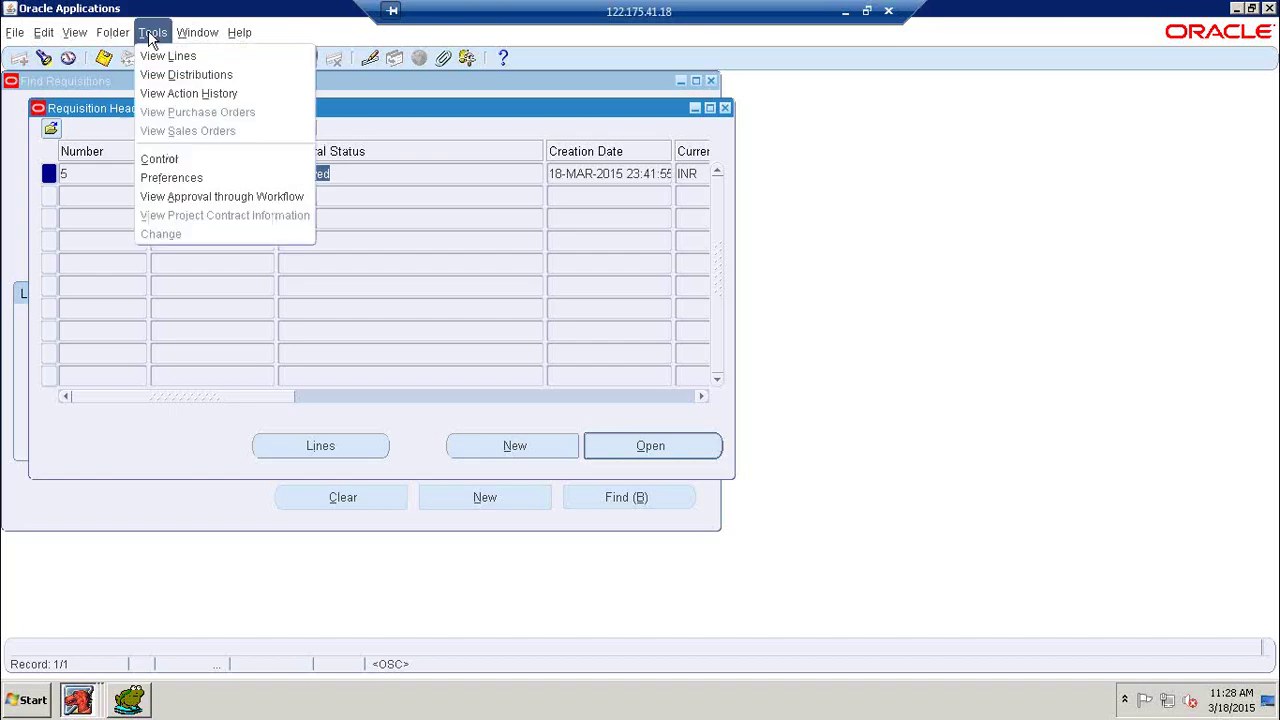
left_click(164, 165)
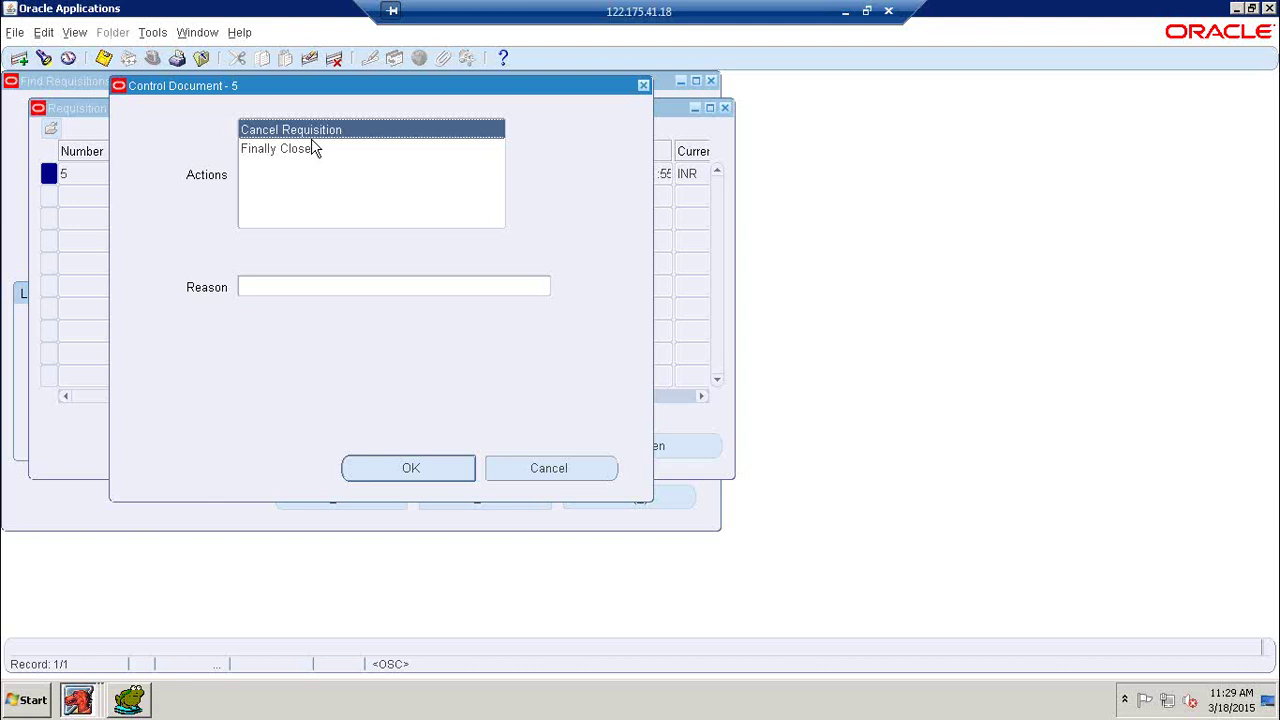
left_click(555, 474)
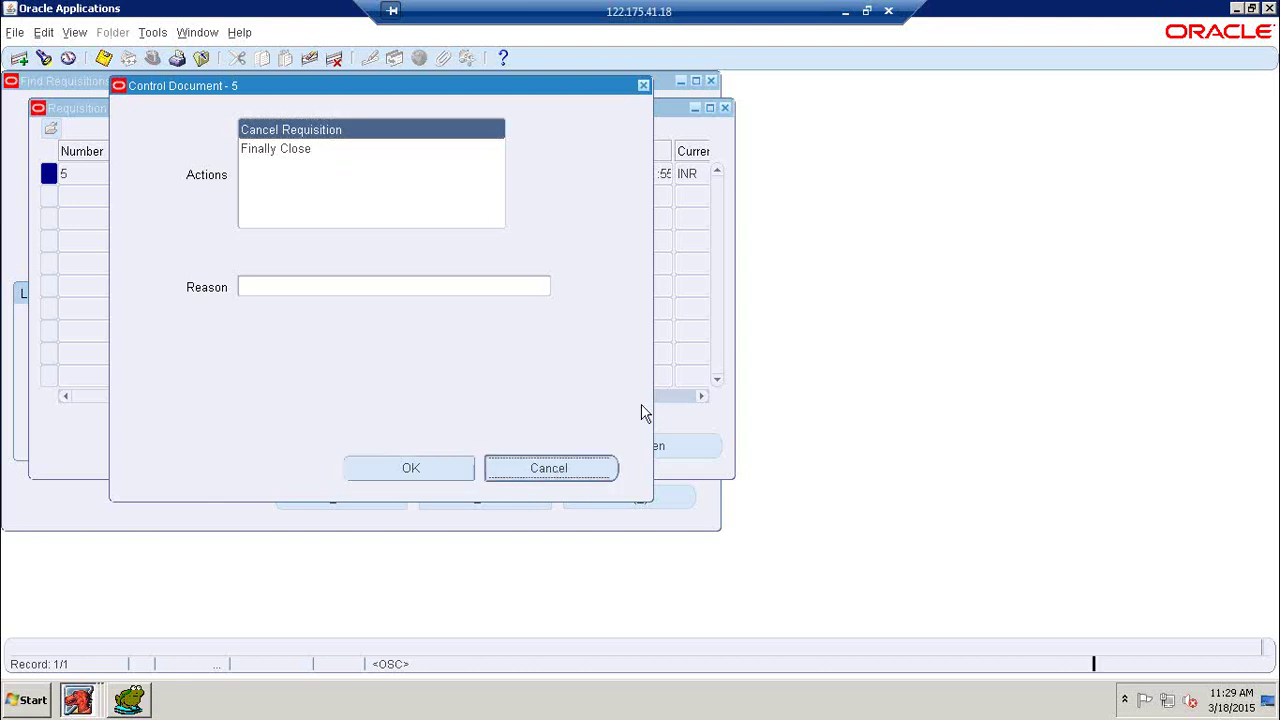
left_click(725, 108)
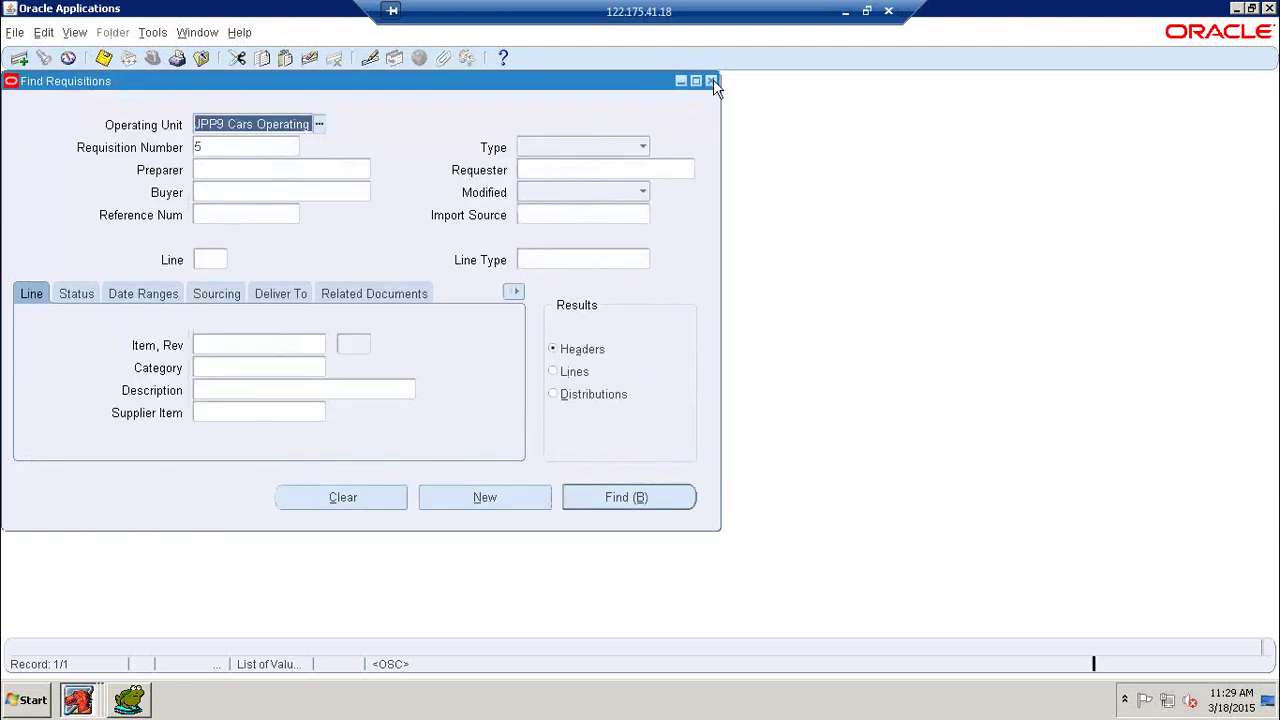
left_click(711, 80)
- Start a new purchase requisition and add a Goods line for JPP9 Item - 1
double_click(117, 283)
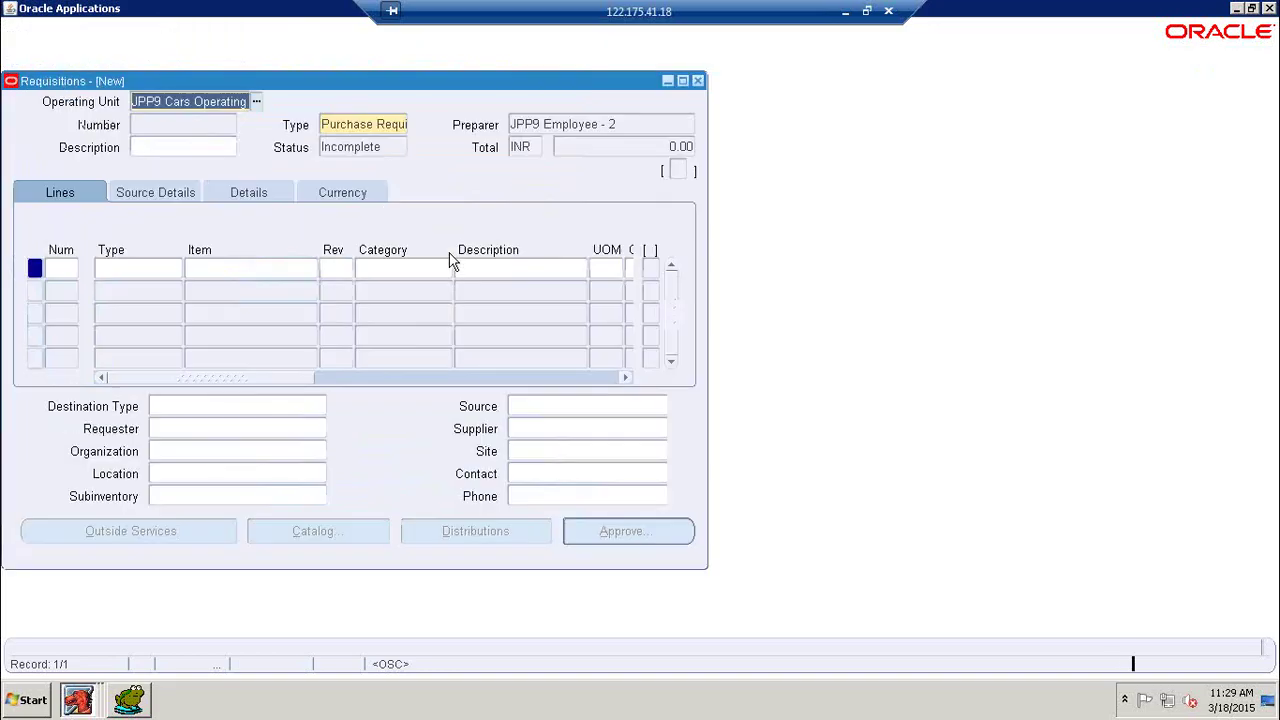
left_click(150, 268)
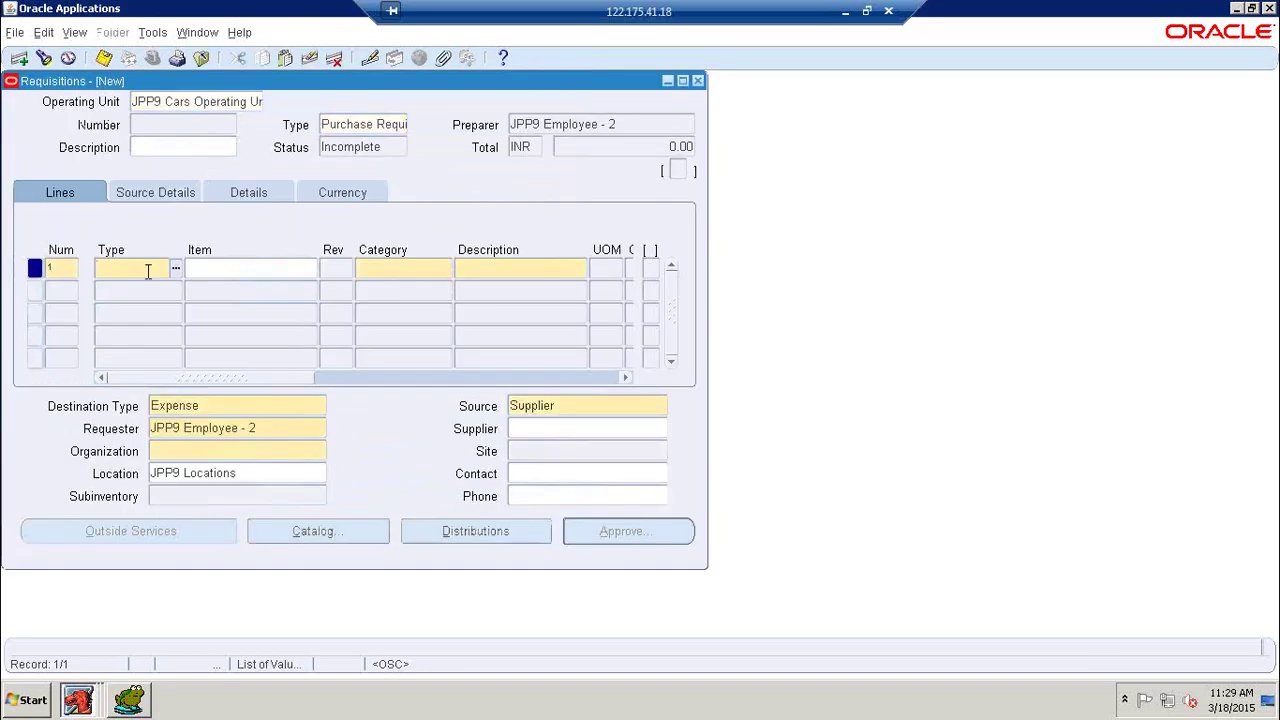
type("GGOD")
key("Tab")
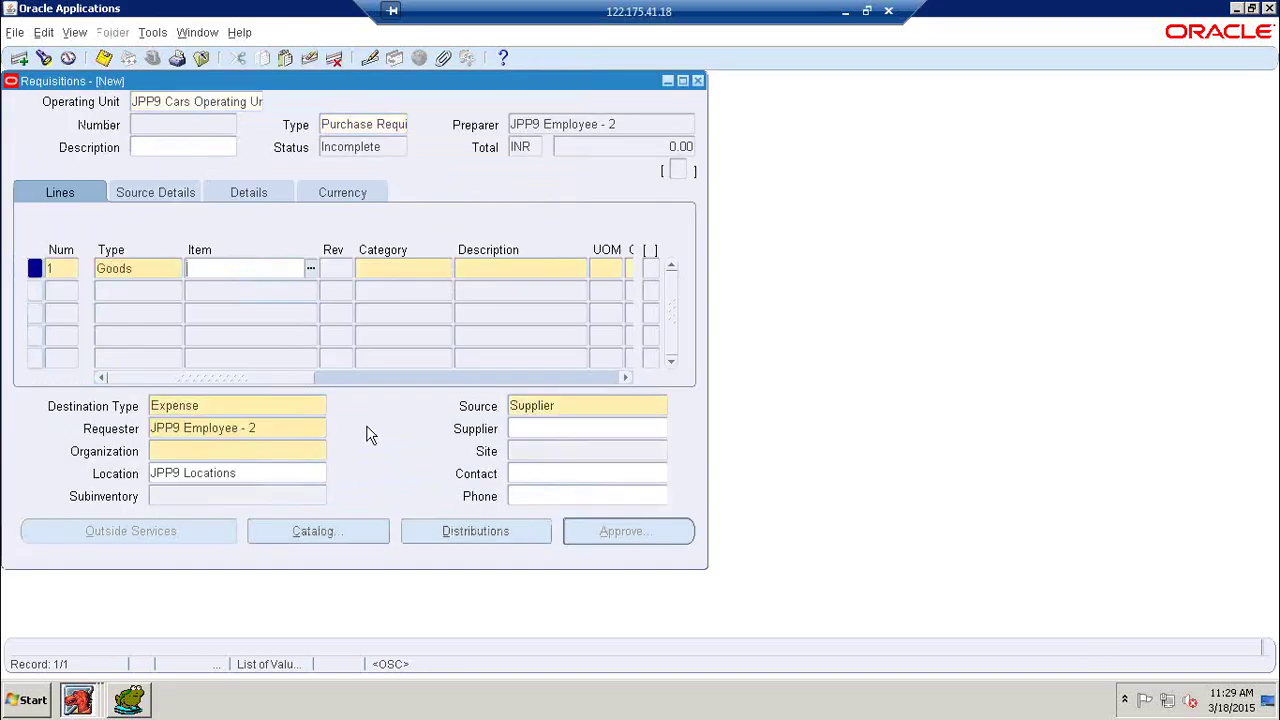
type("JPP9%")
key("Tab")
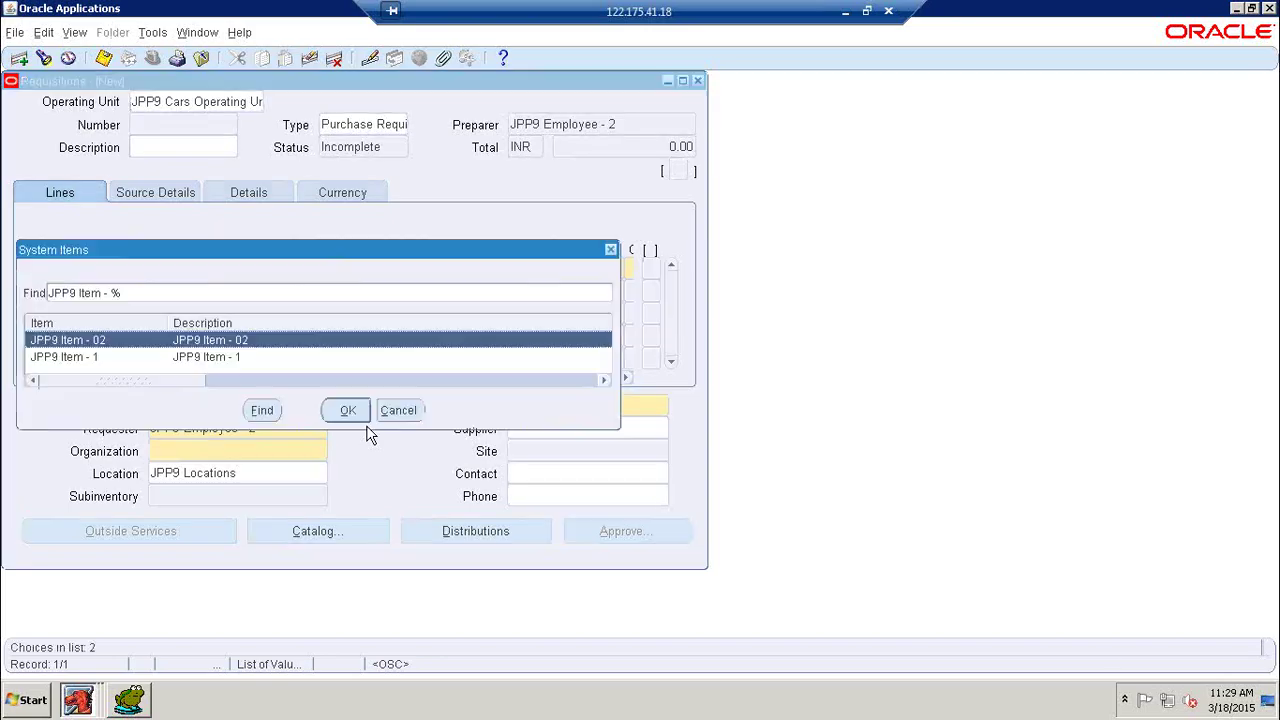
left_click(224, 360)
left_click(337, 402)
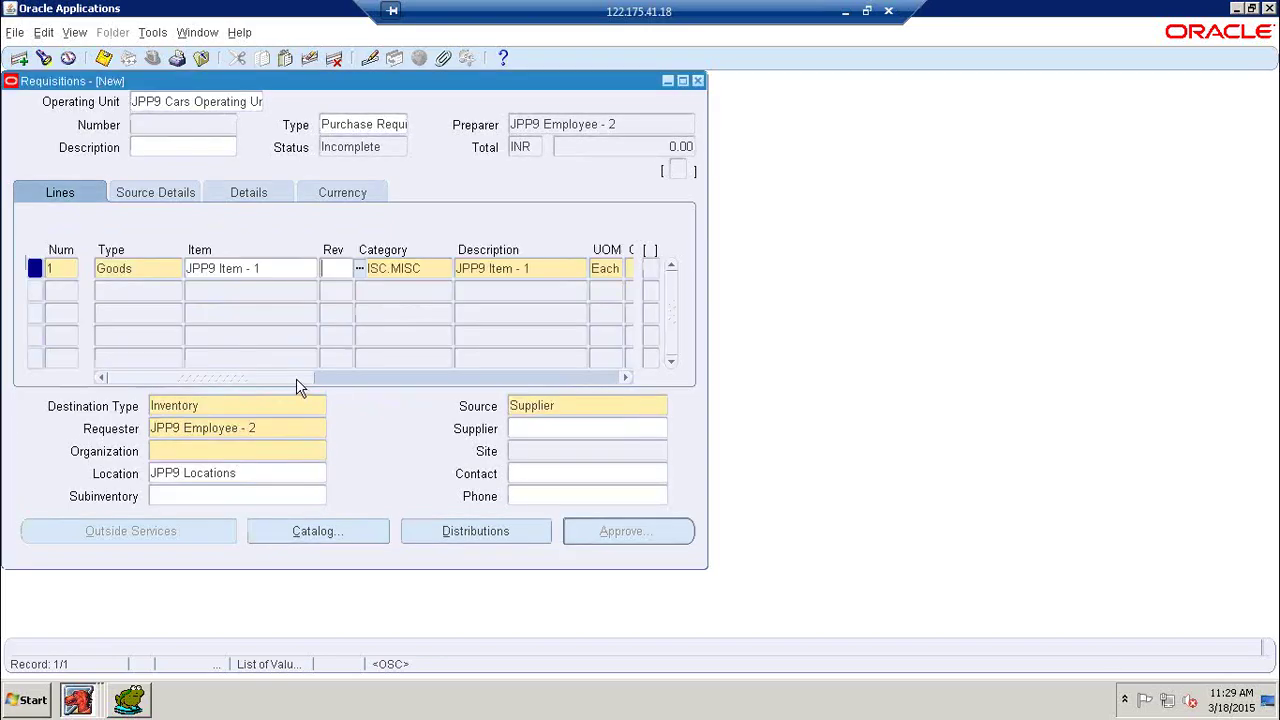
- Set the requisition line's quantity to 10, price to 100 and need-by date to 22-MAR-2015
left_click_drag(297, 379, 388, 372)
left_click(422, 268)
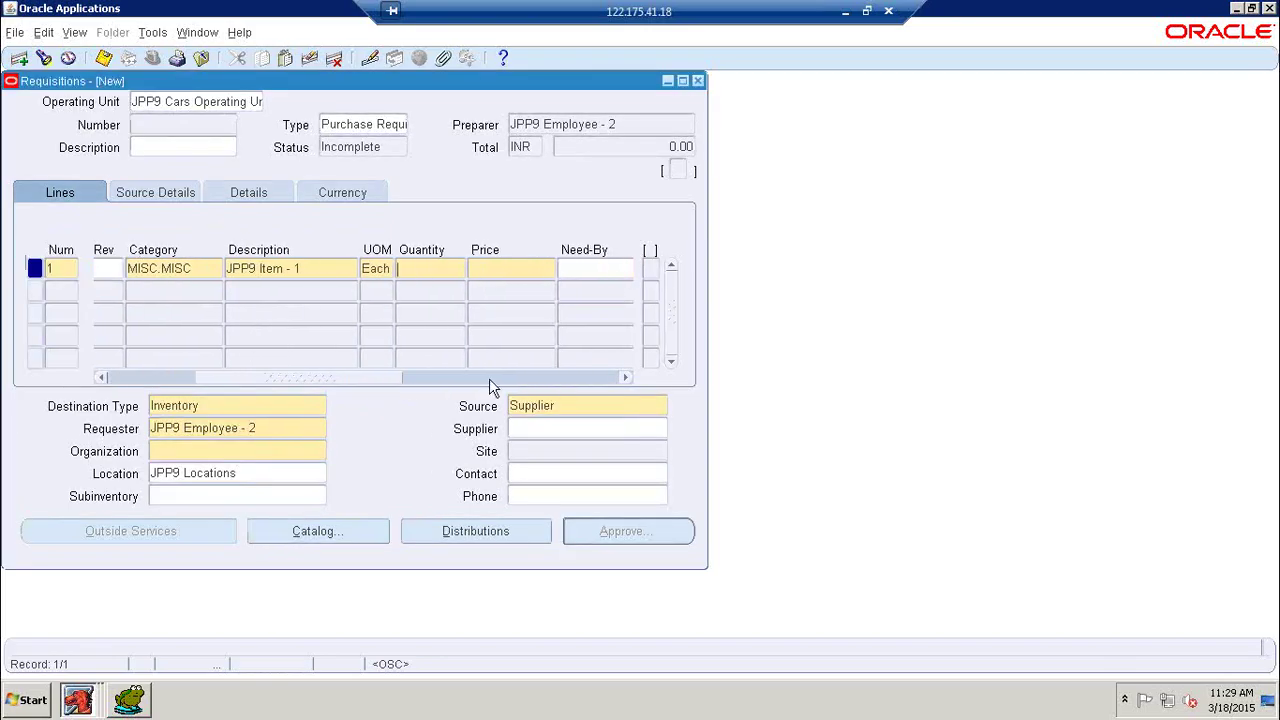
type("10")
key("Tab")
type("100")
key("Tab")
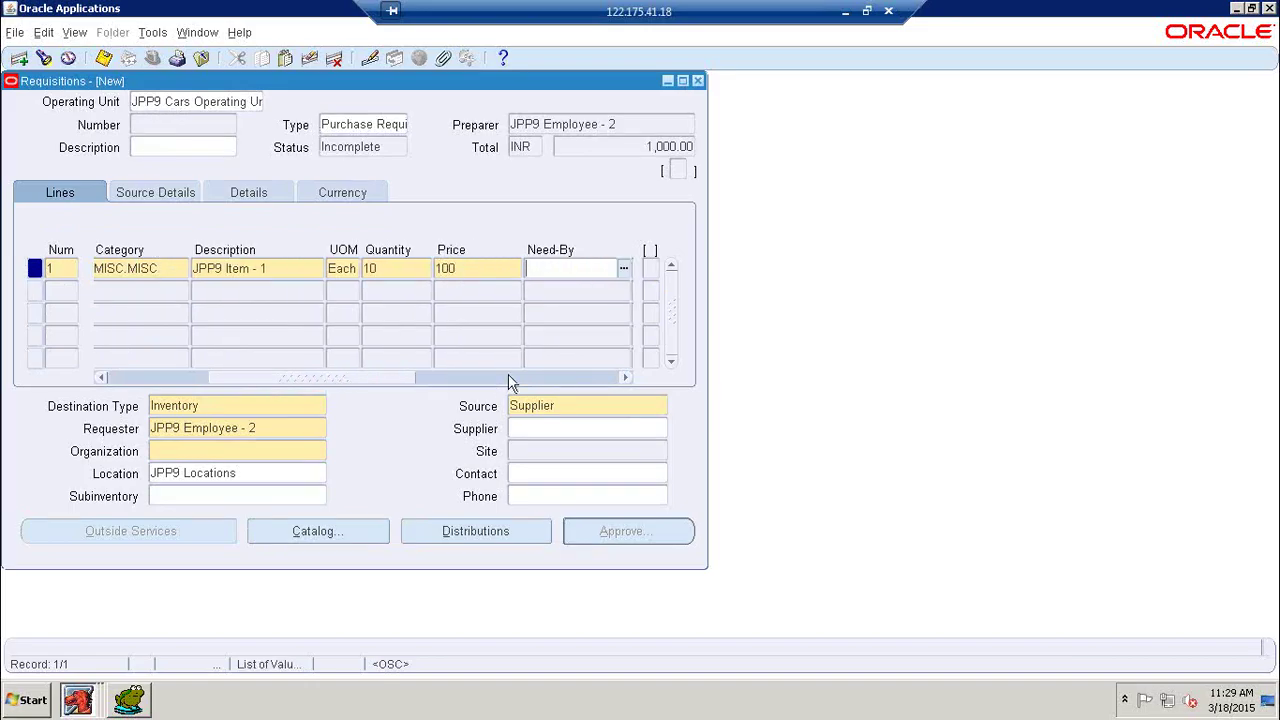
left_click(623, 268)
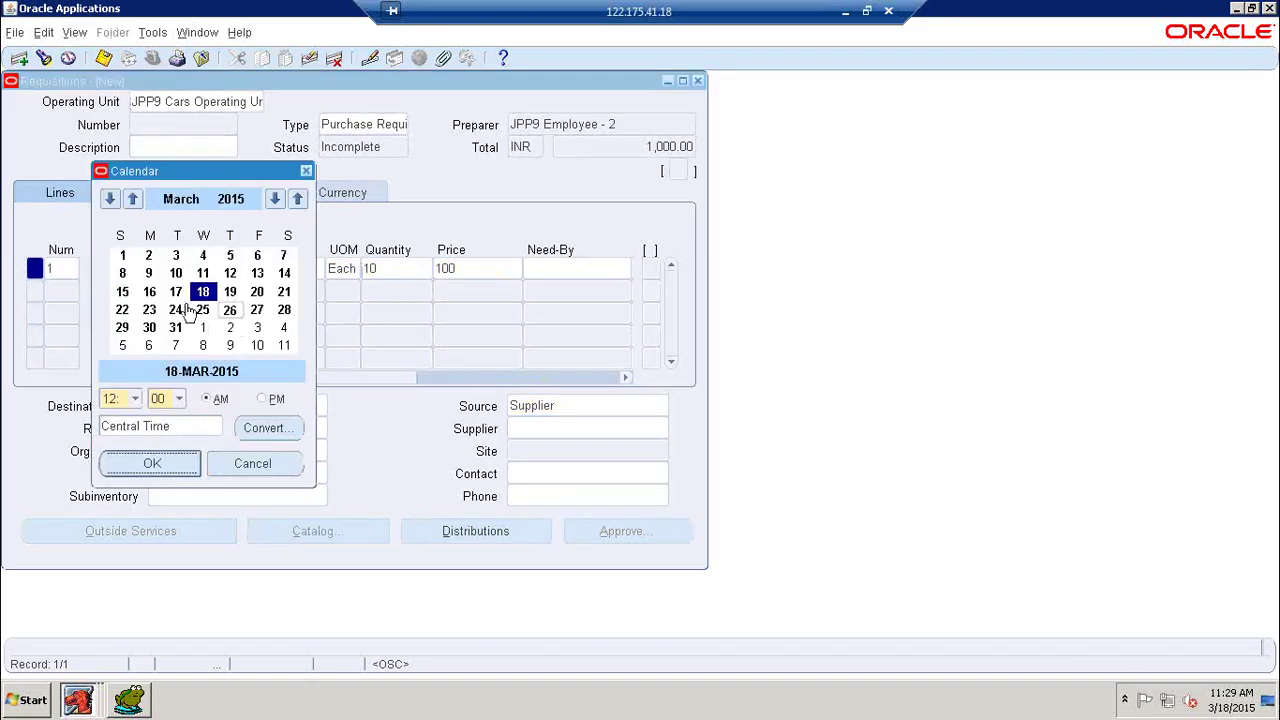
left_click(122, 309)
left_click(148, 468)
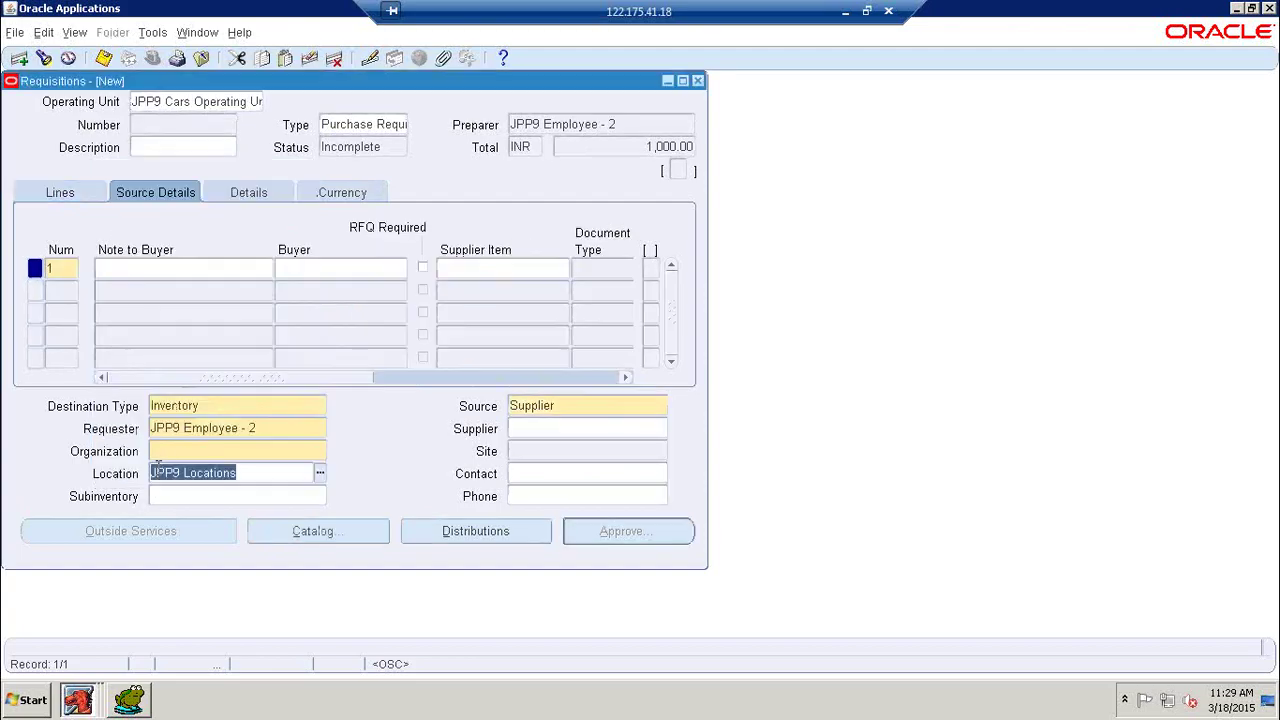
- Set the line's destination organization to the JPP9 Master Inventory organization and the location to JPP9 Locations
left_click(85, 192)
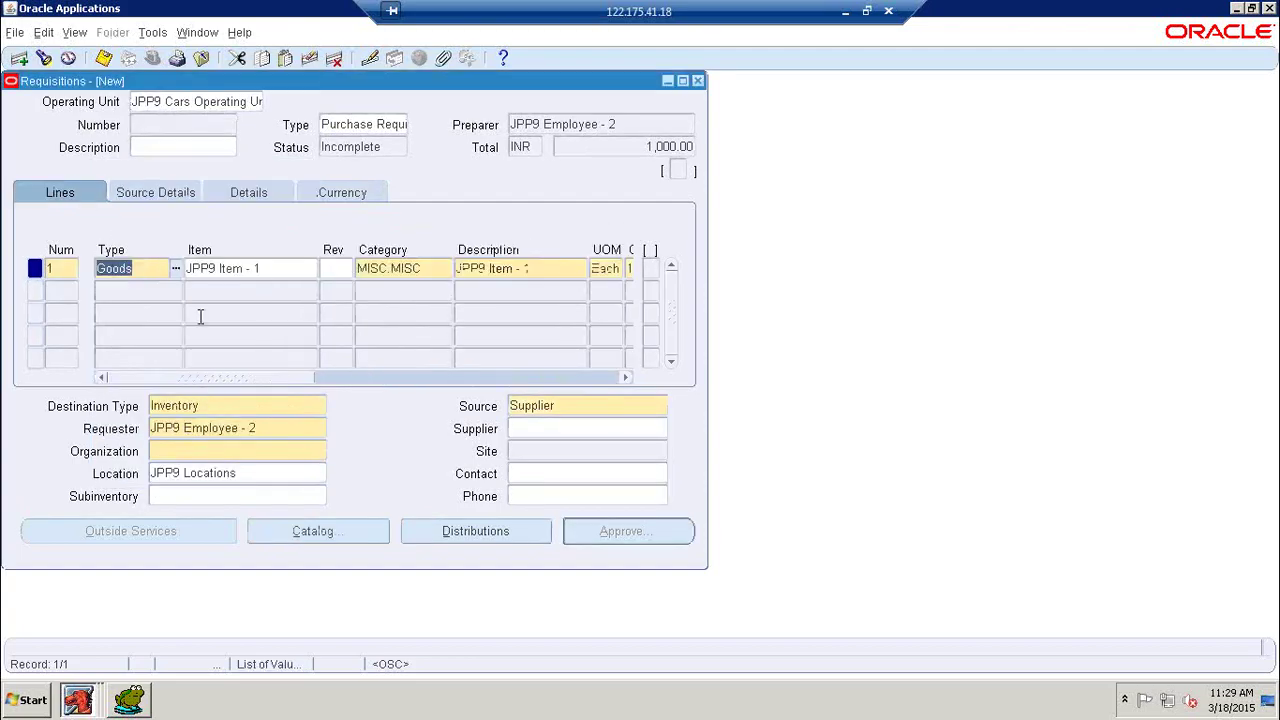
left_click(231, 452)
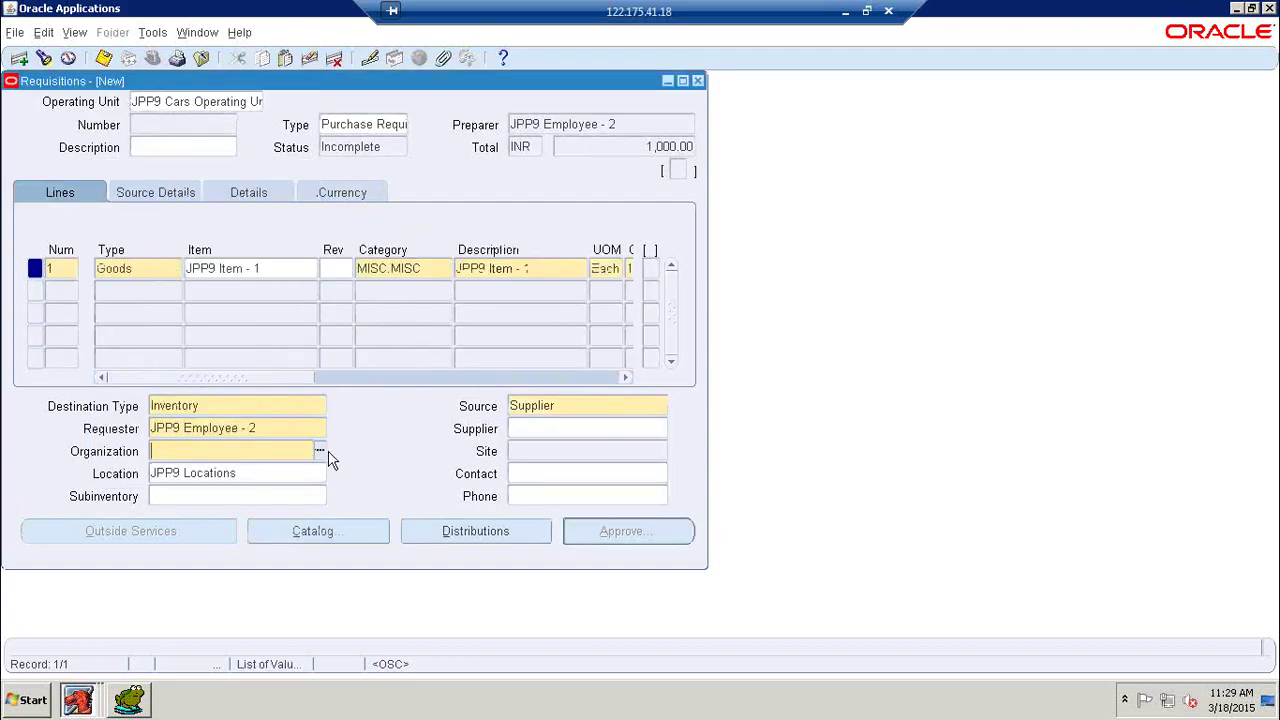
left_click(320, 451)
left_click(375, 419)
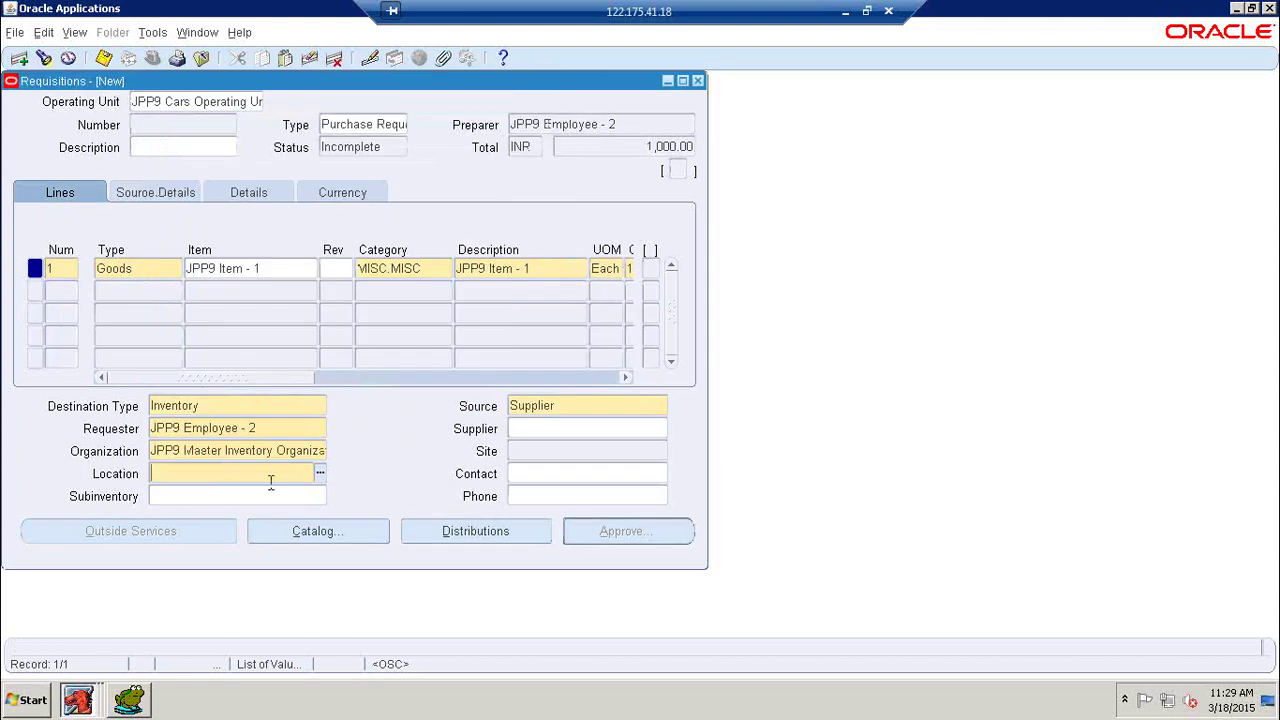
type("JPP9 L")
key("Tab")
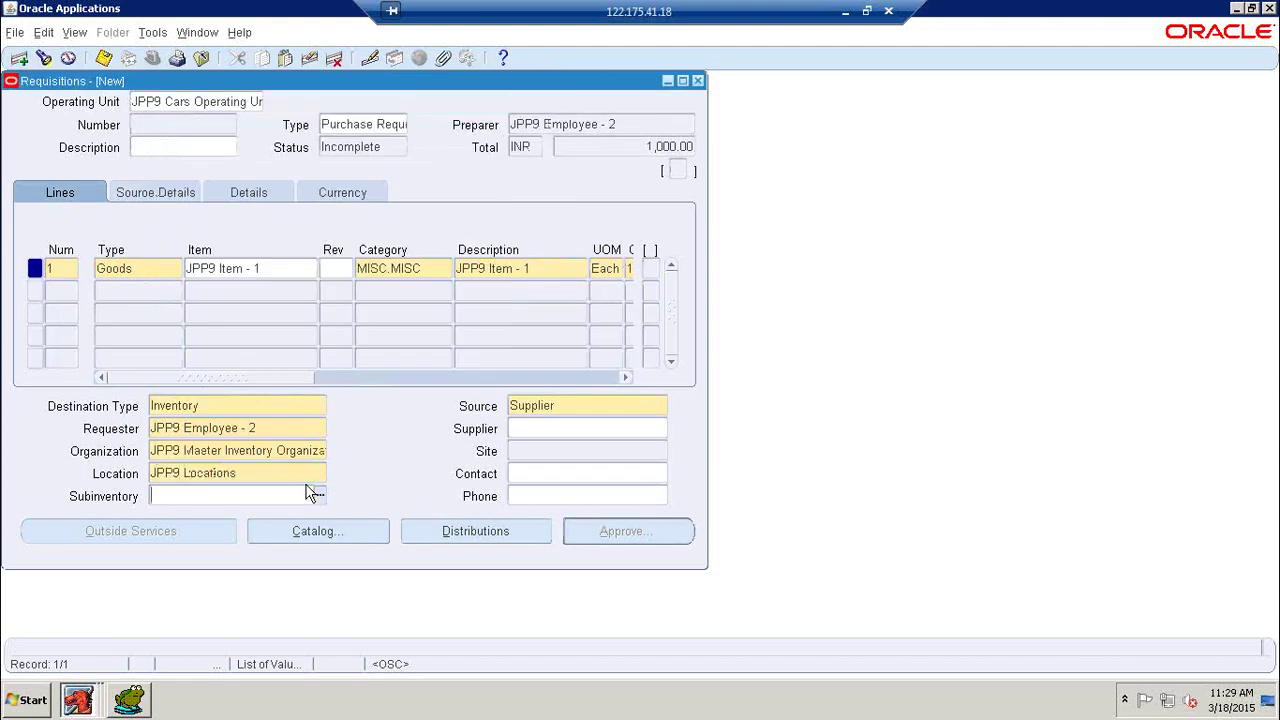
- Open the line's distributions, populate the default charge account, save the records and close the distributions
left_click(489, 538)
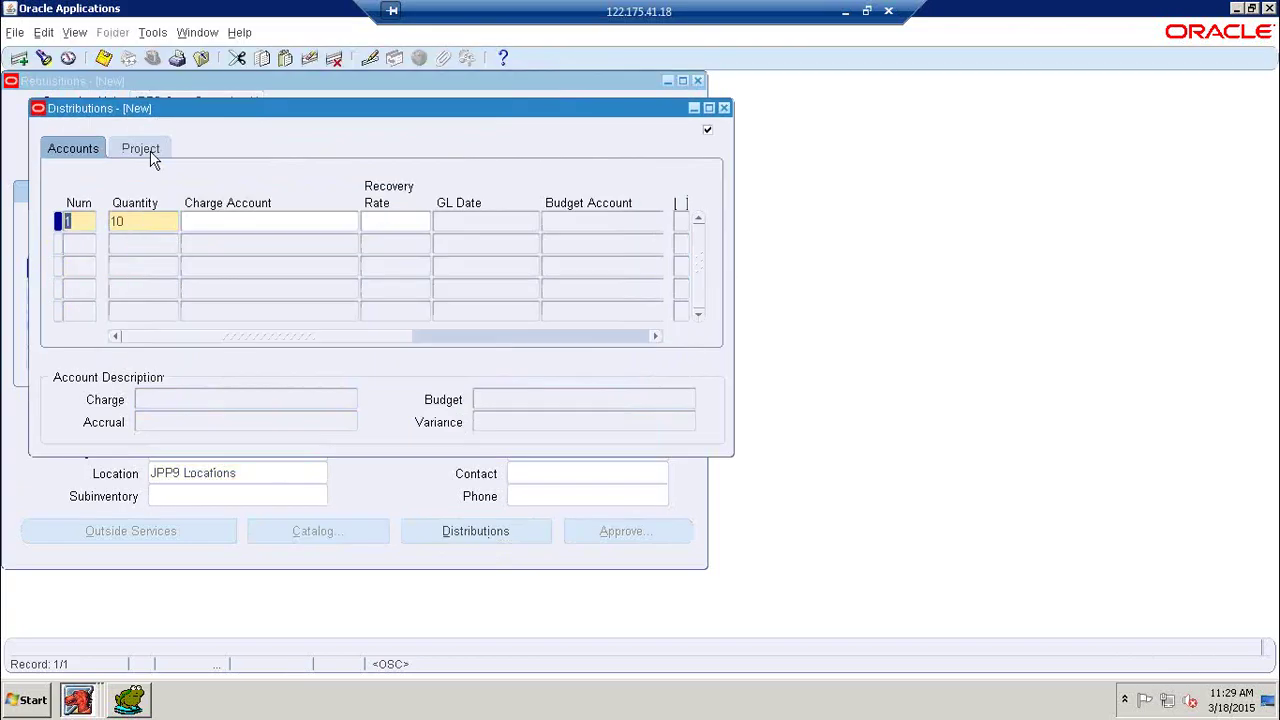
left_click(225, 220)
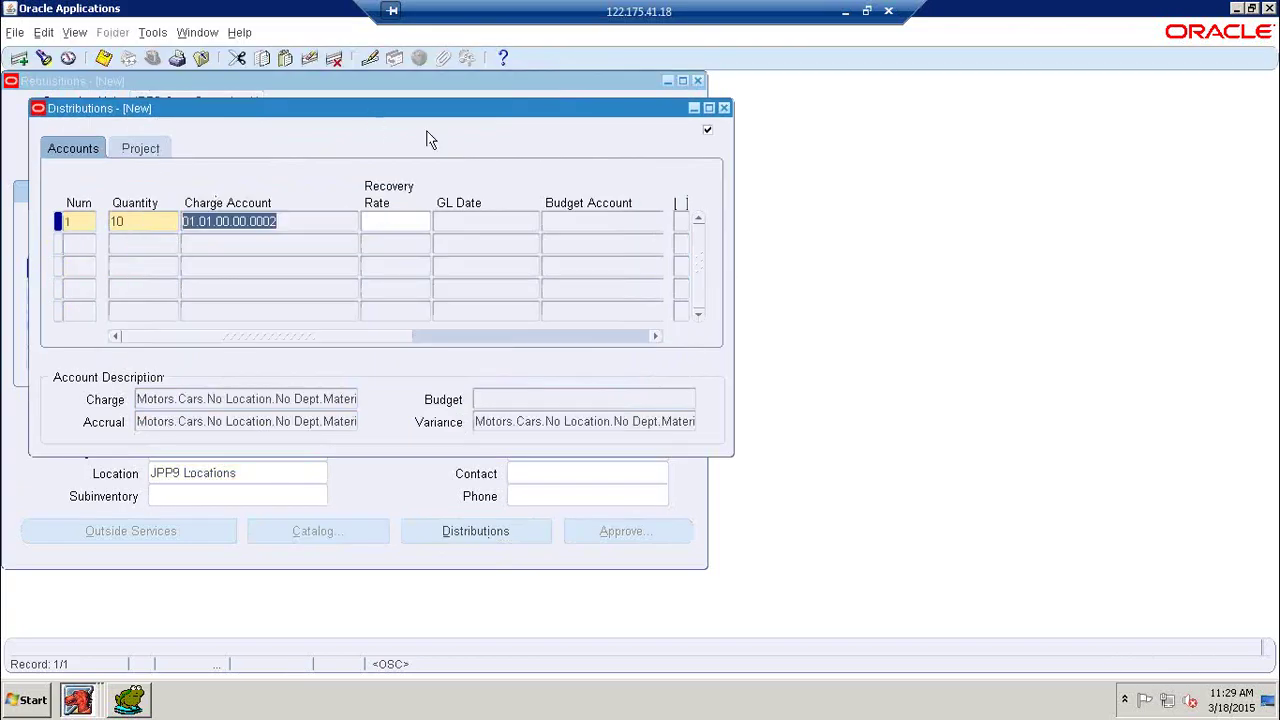
left_click(106, 59)
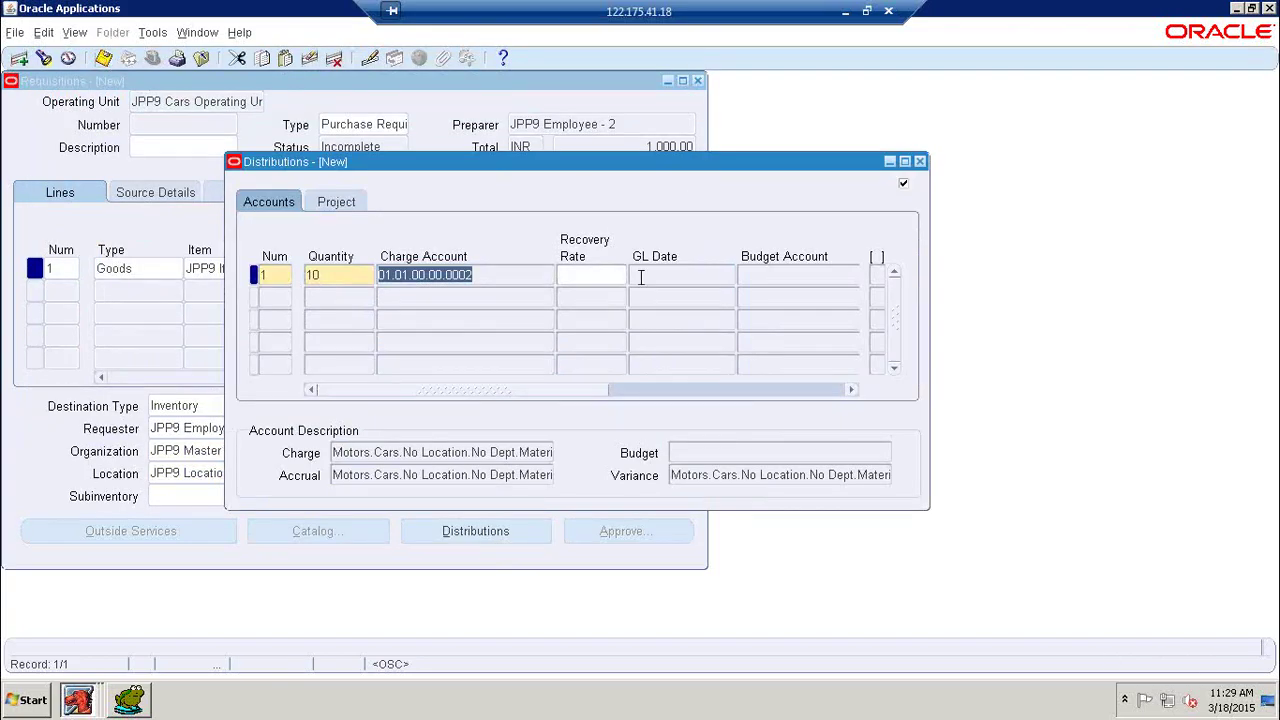
left_click(920, 161)
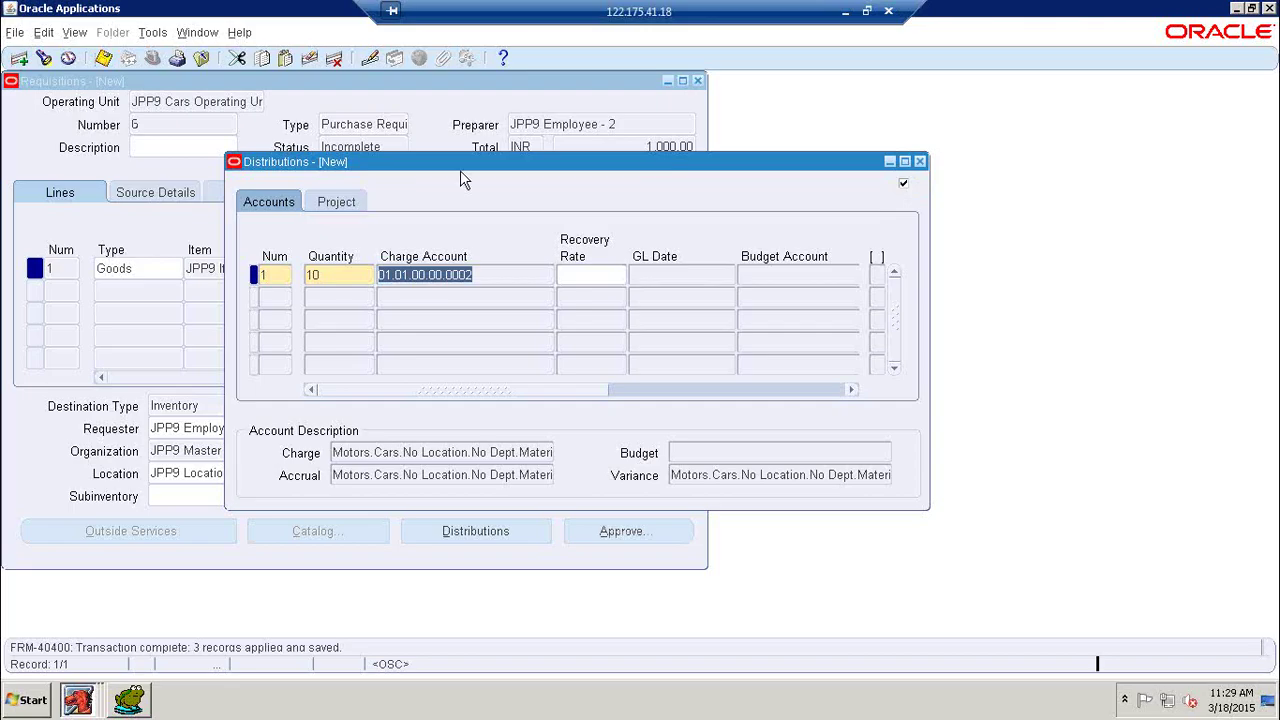
- Save the requisition and submit it for approval
left_click(104, 59)
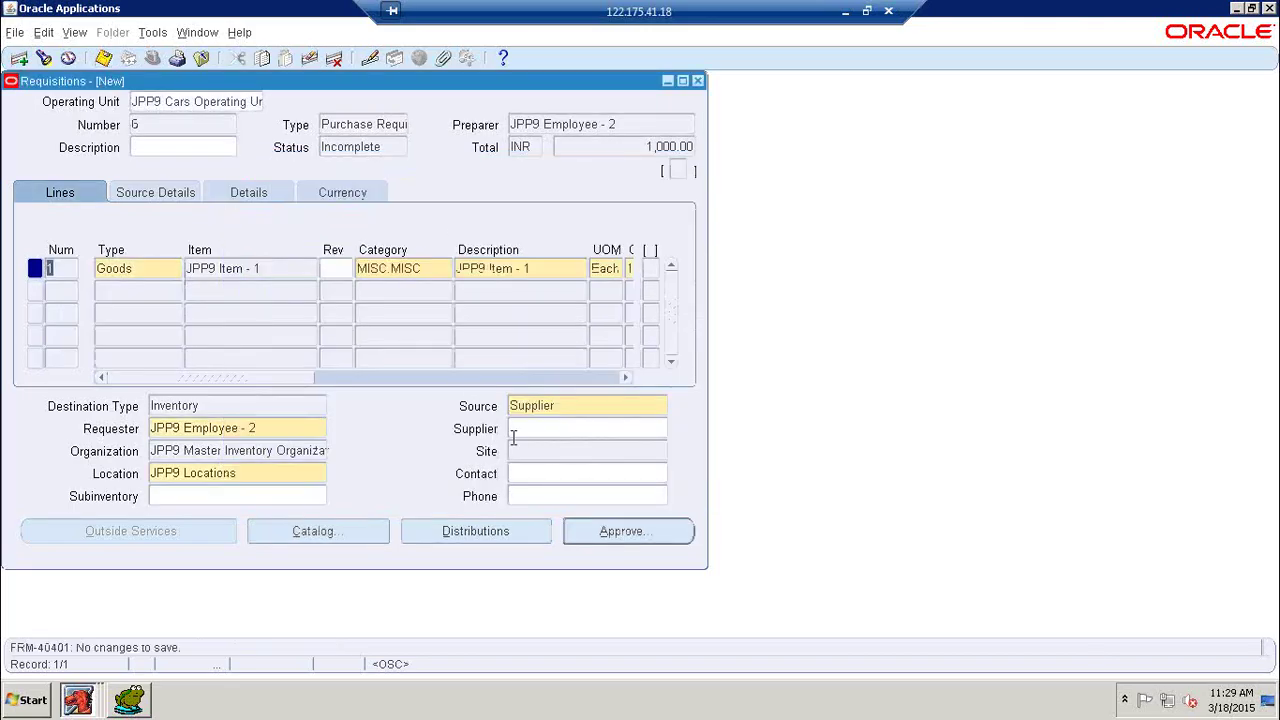
left_click(620, 531)
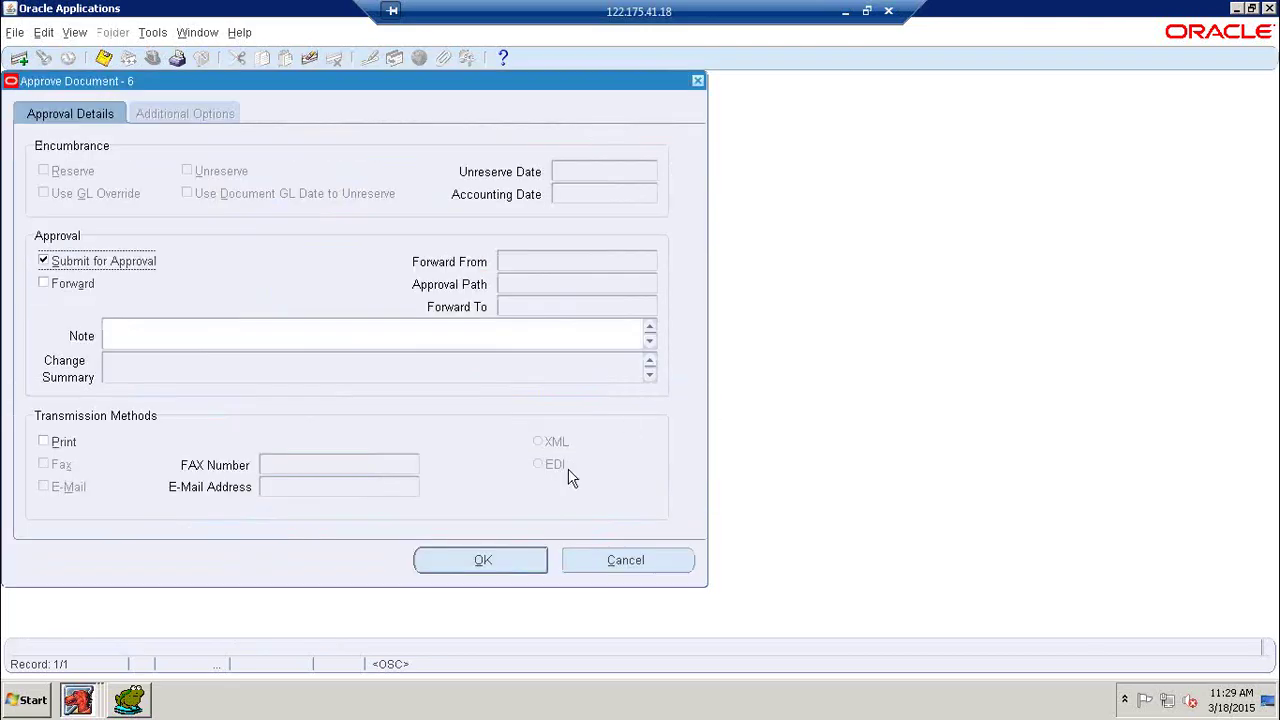
left_click(497, 561)
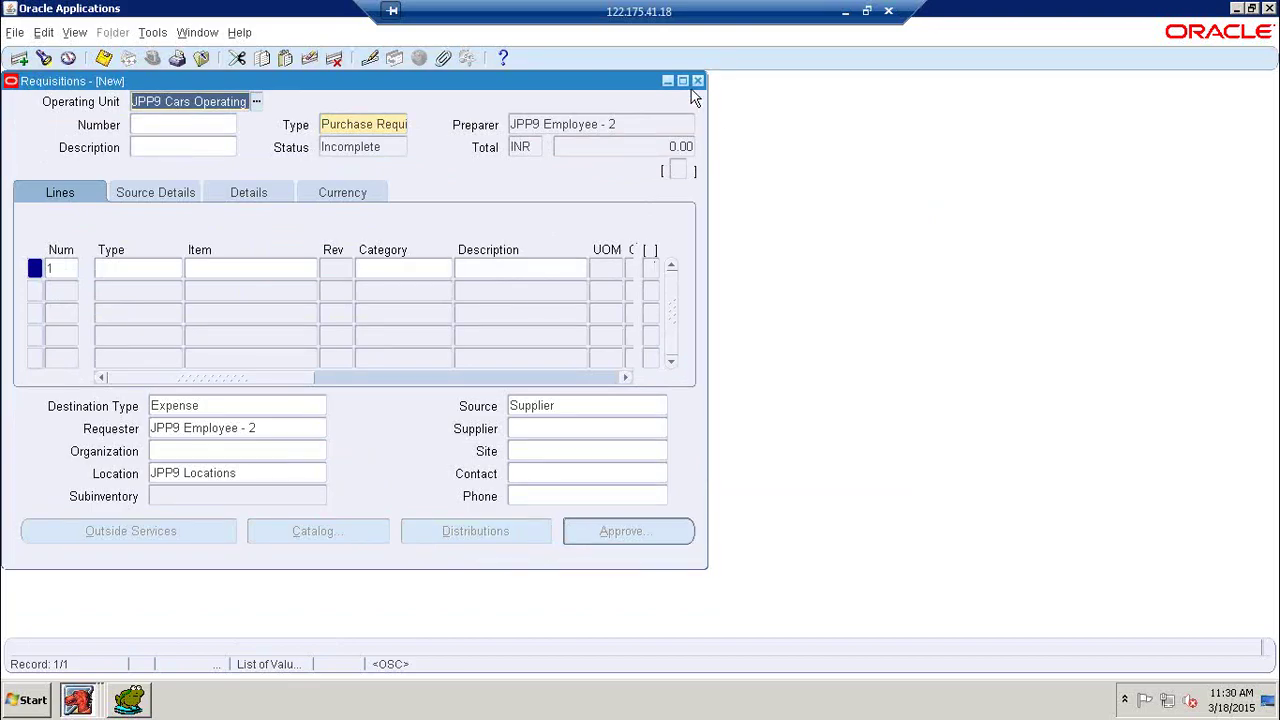
- Close the requisition entry form and find requisition 6 in the Requisition Summary to check its approval status
left_click(697, 81)
double_click(165, 260)
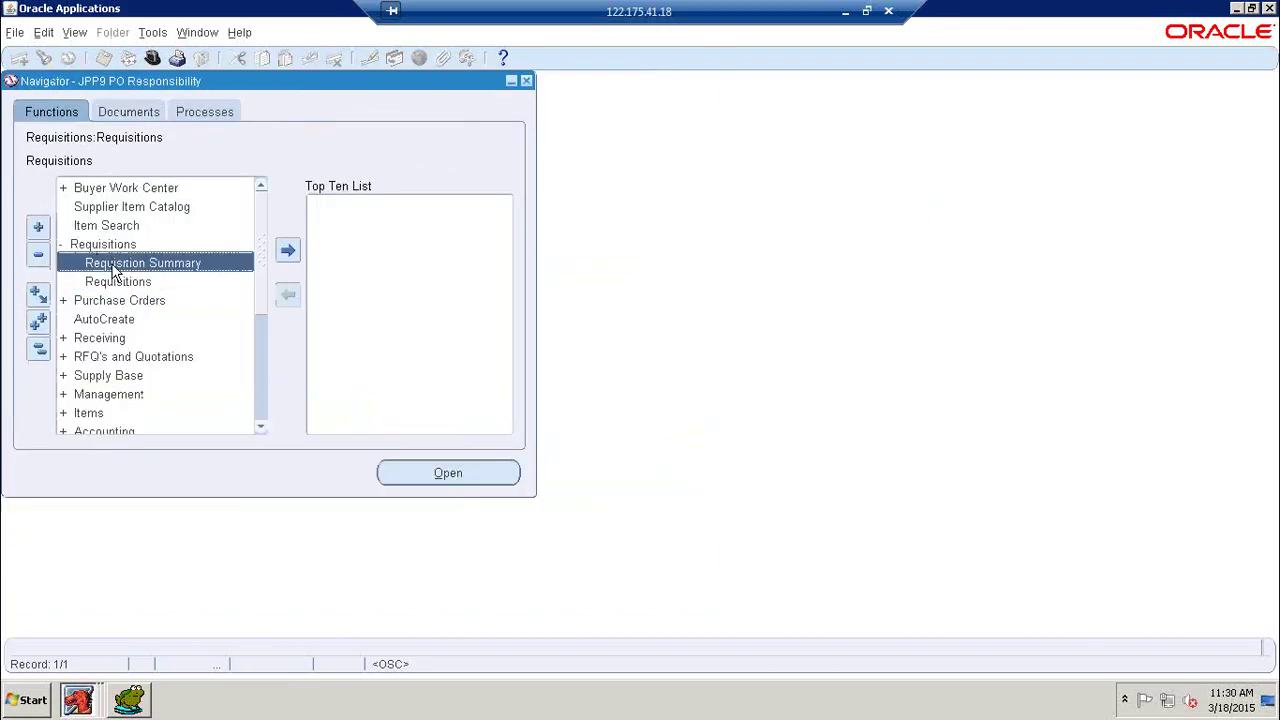
left_click(274, 145)
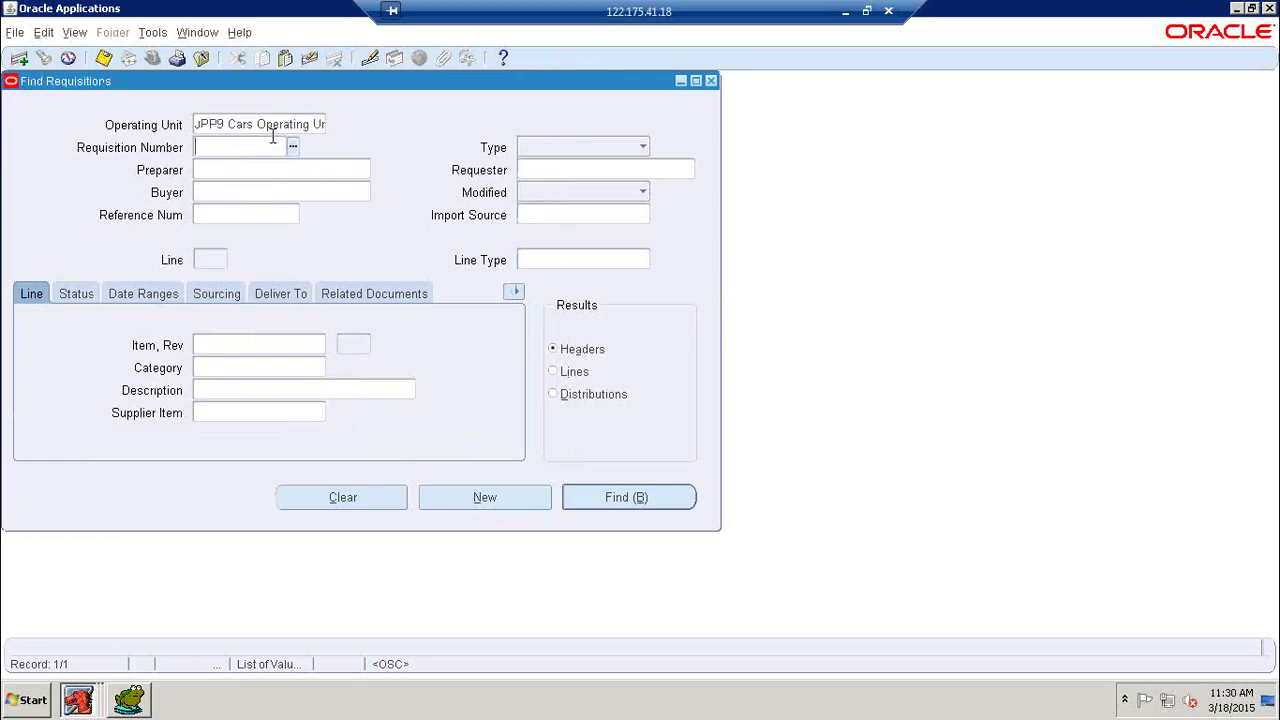
type("6")
left_click(241, 163)
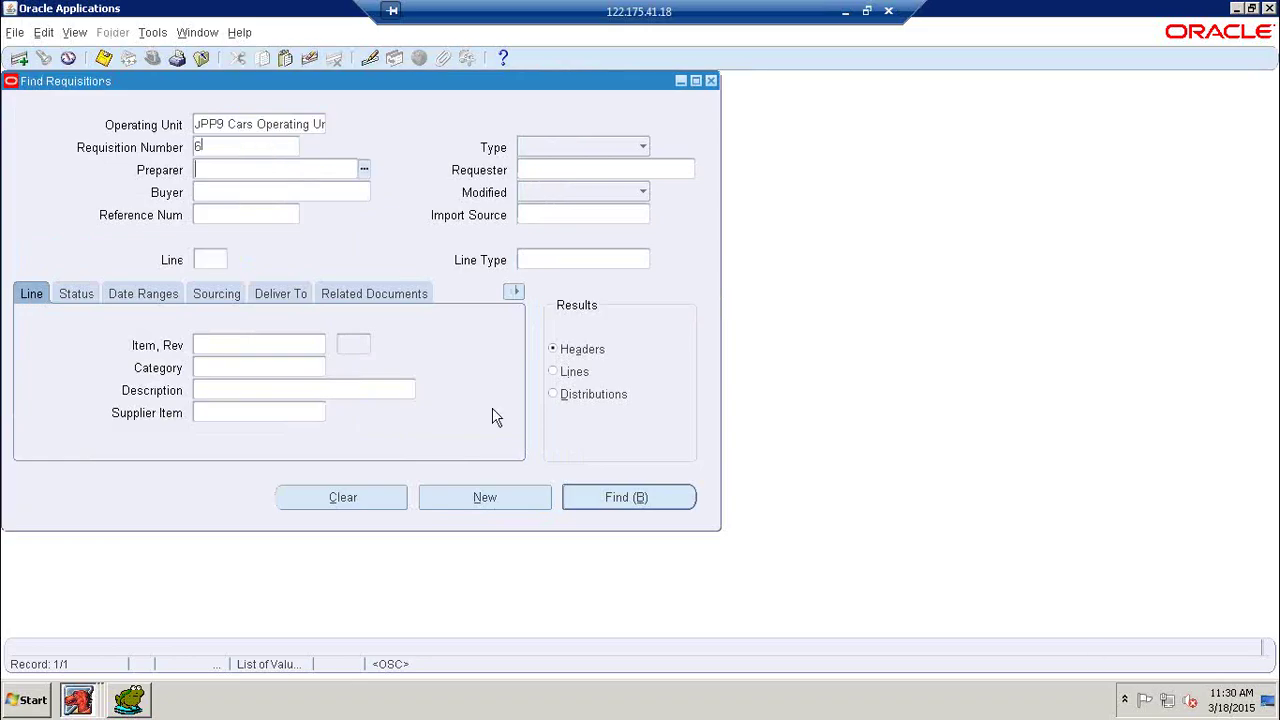
left_click(614, 498)
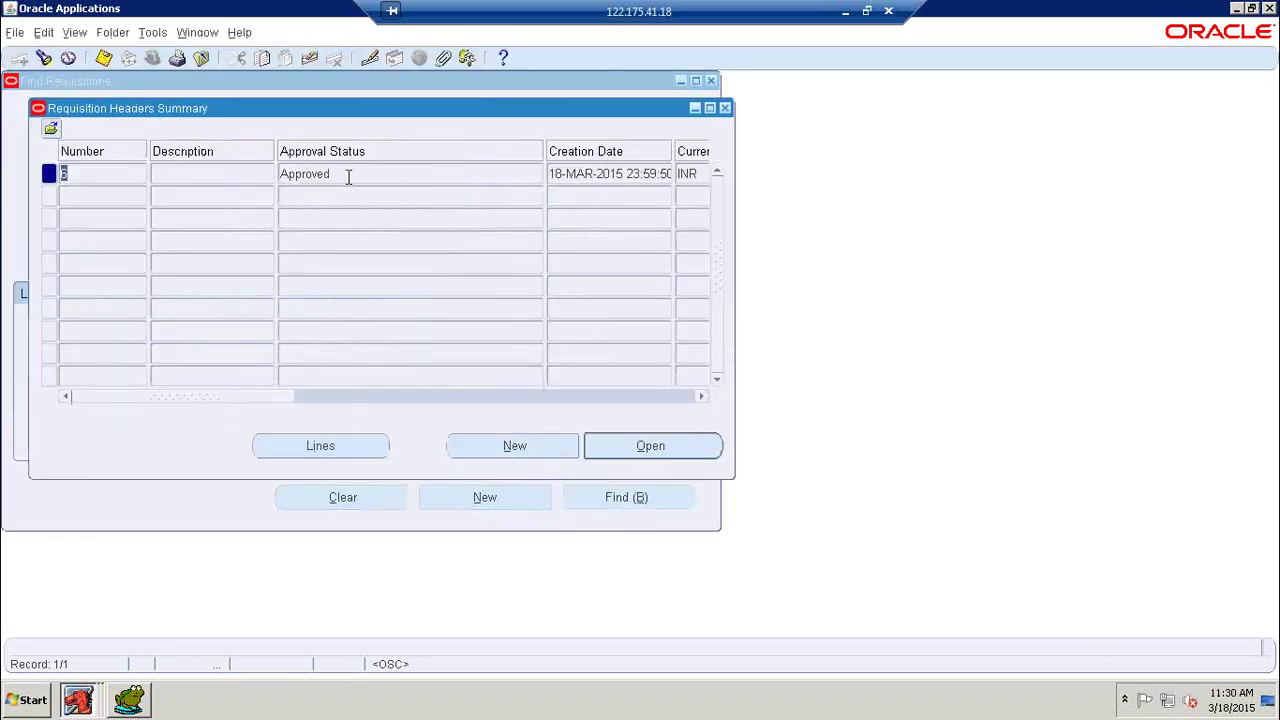
left_click(349, 175)
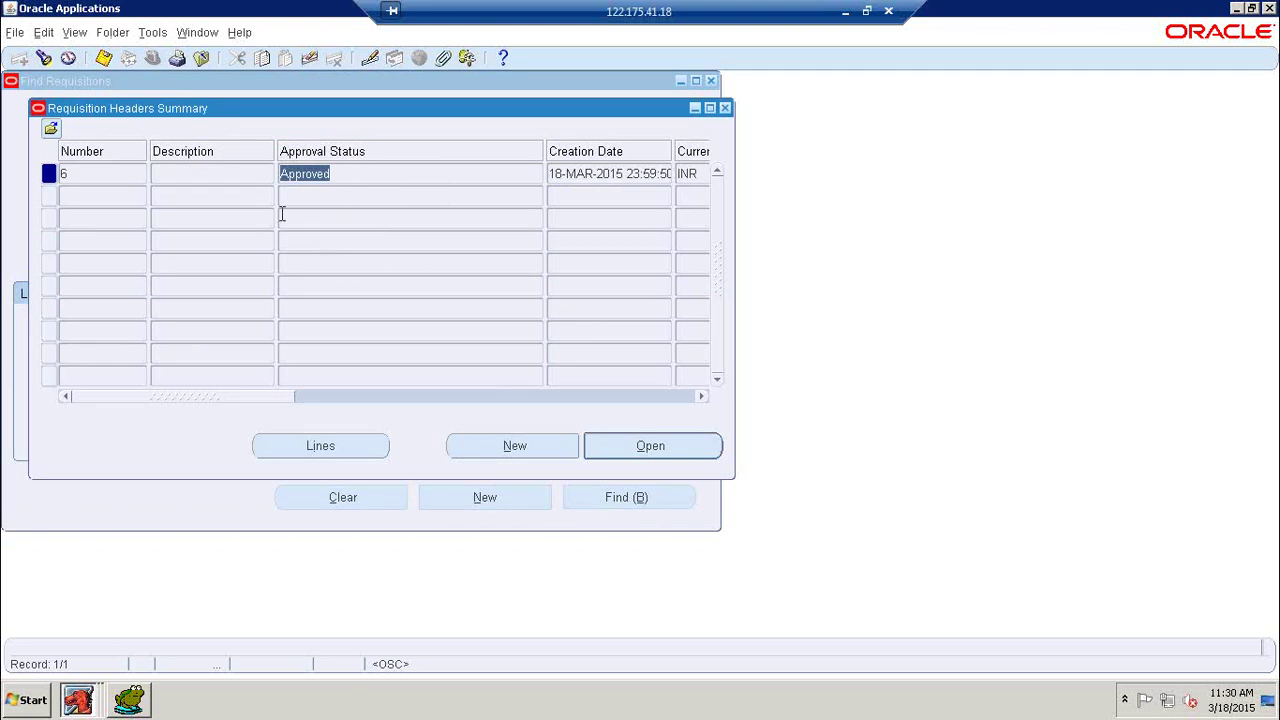
- Open the document control options for requisition 6 and enter the cancellation reason "NO Need of this item for our Organization"
left_click(156, 38)
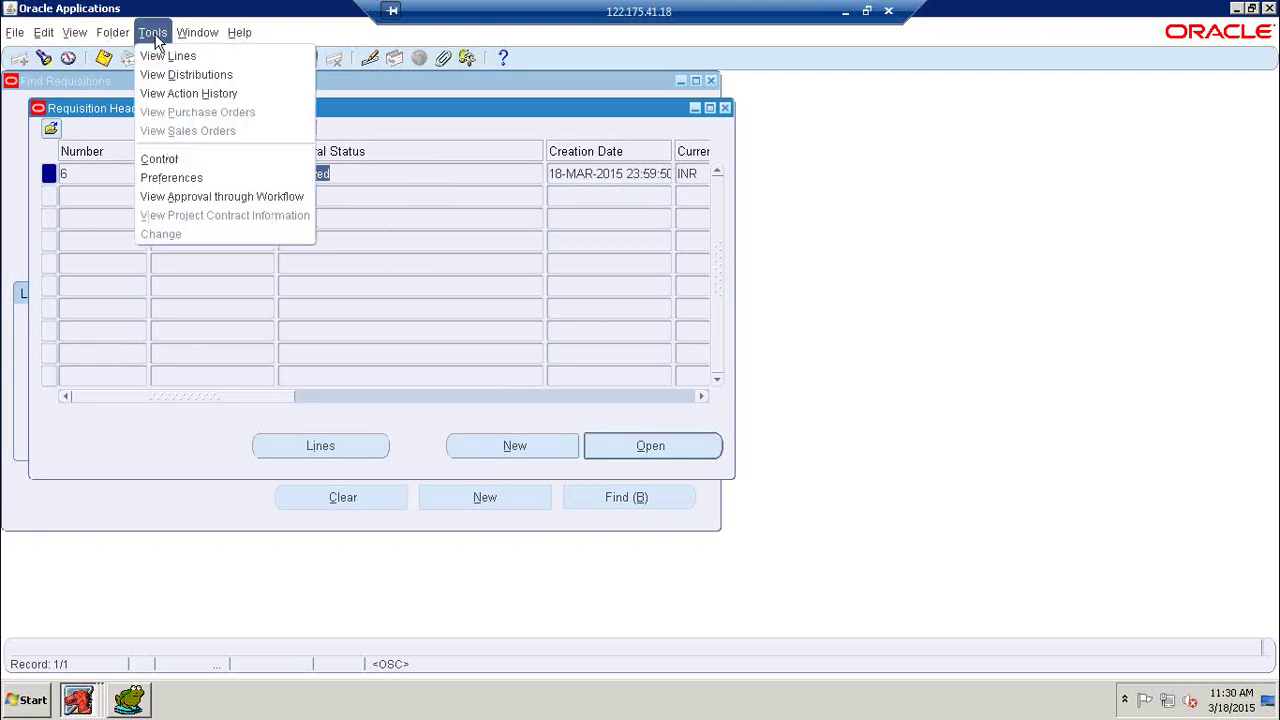
left_click(162, 159)
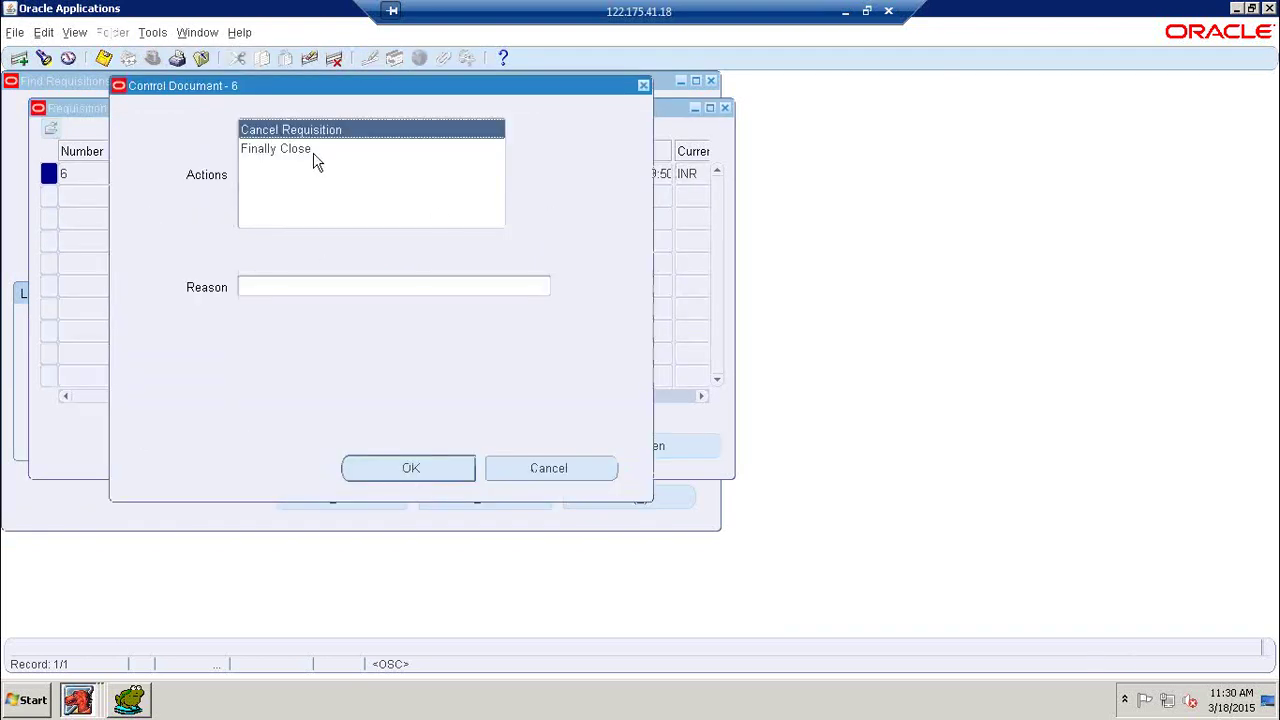
left_click(264, 287)
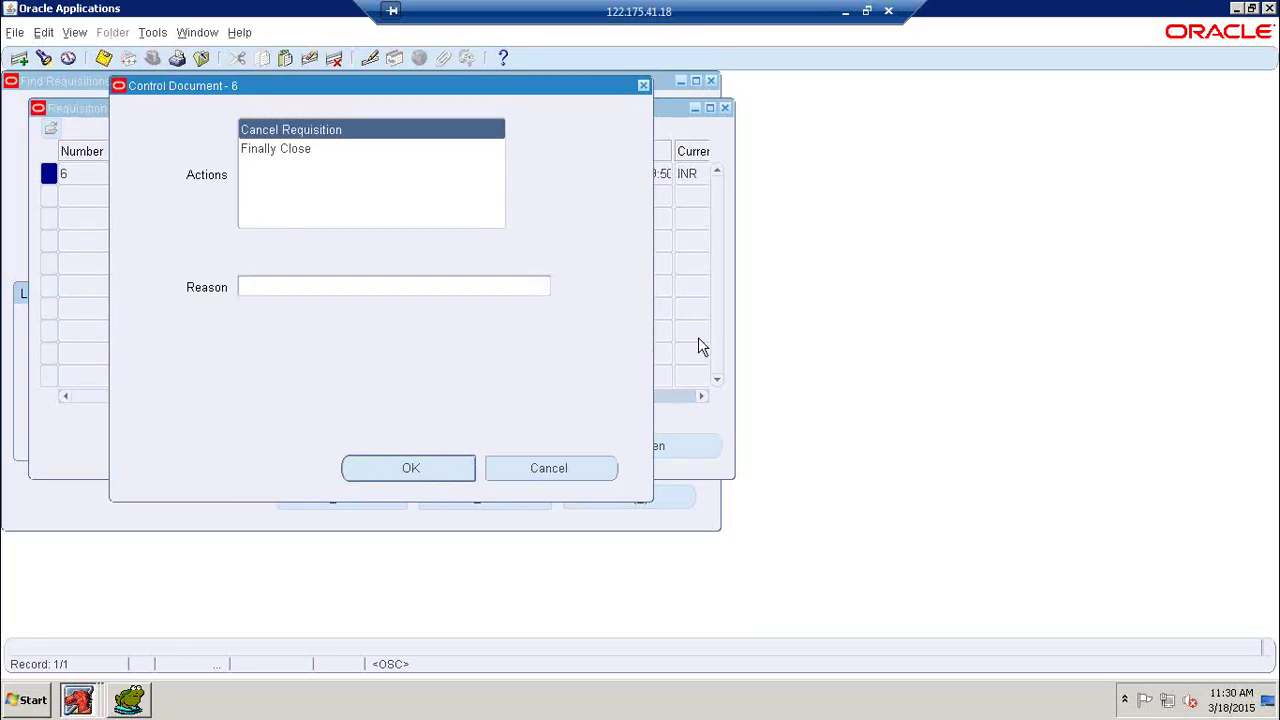
type("NO NO")
key("BackSpace")
type("eed do")
key("BackSpace")
key("BackSpace")
type("o")
key("BackSpace")
key("BackSpace")
type("of it")
key("BackSpace")
key("BackSpace")
type("it")
key("BackSpace")
key("BackSpace")
type("this item for")
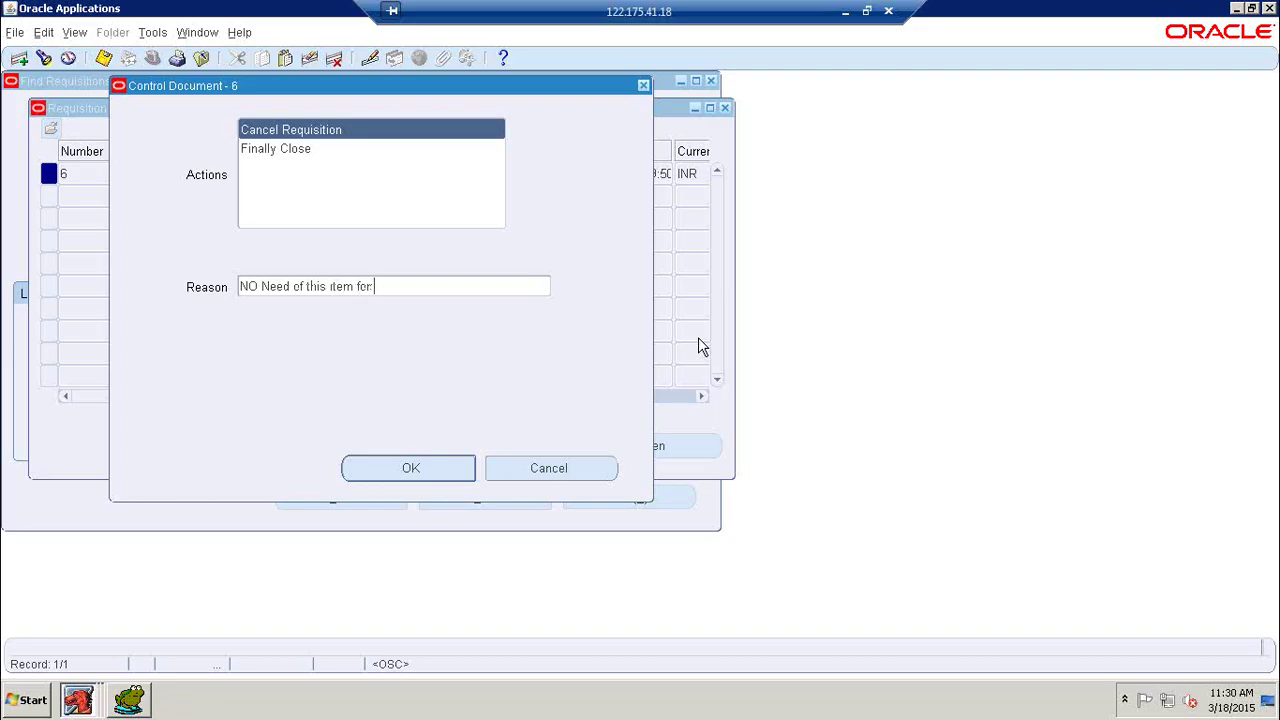
type(" our Organization")
- Apply the Cancel Requisition action to requisition 6 and accept the confirmation messages
left_click(411, 469)
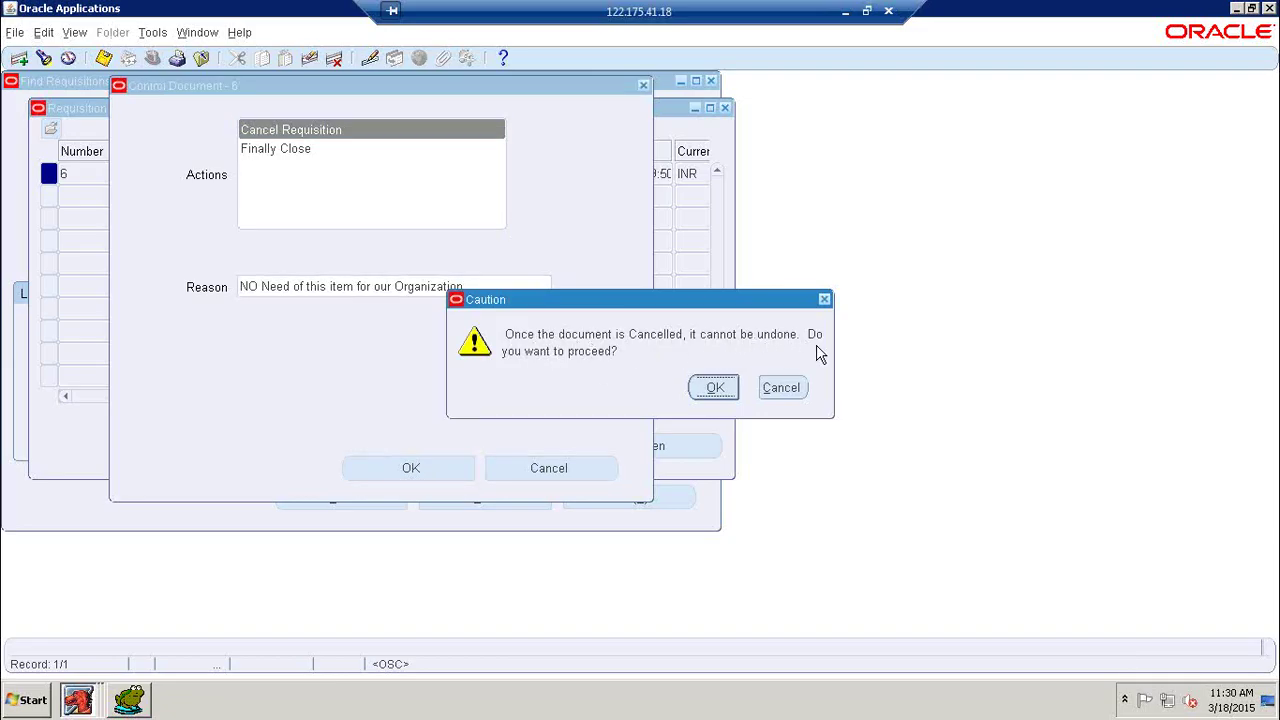
left_click(716, 388)
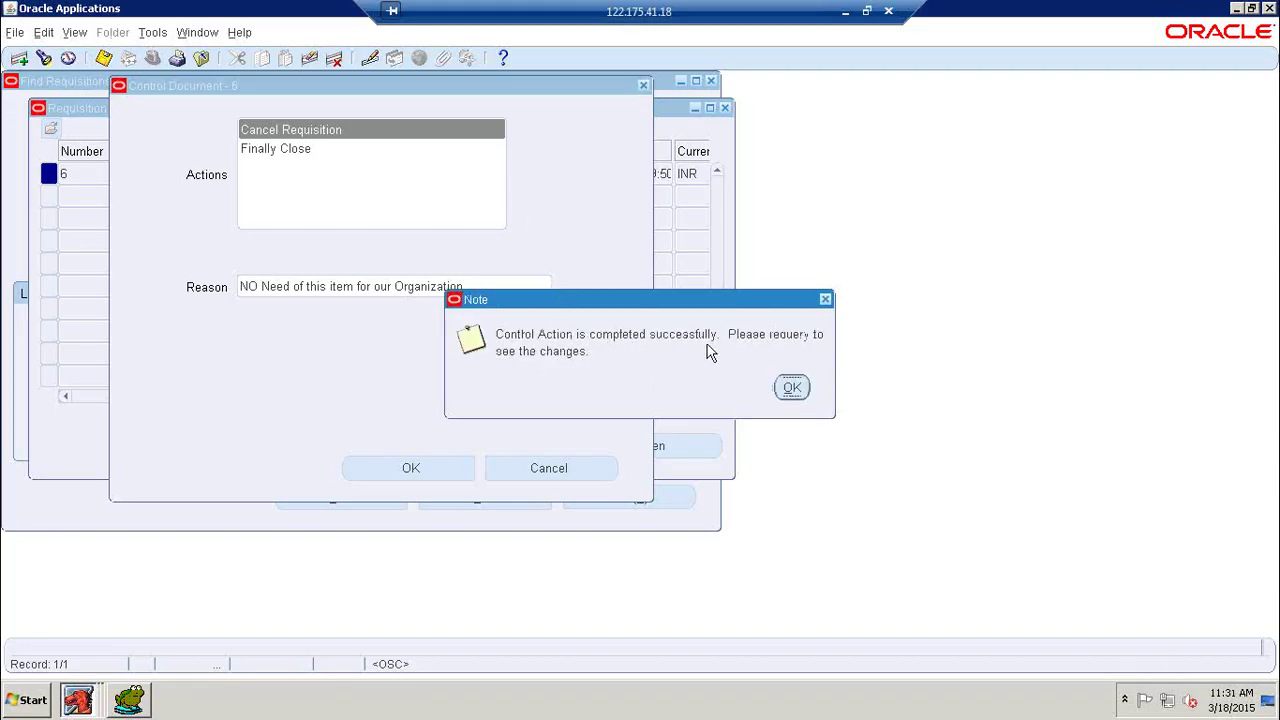
left_click(792, 388)
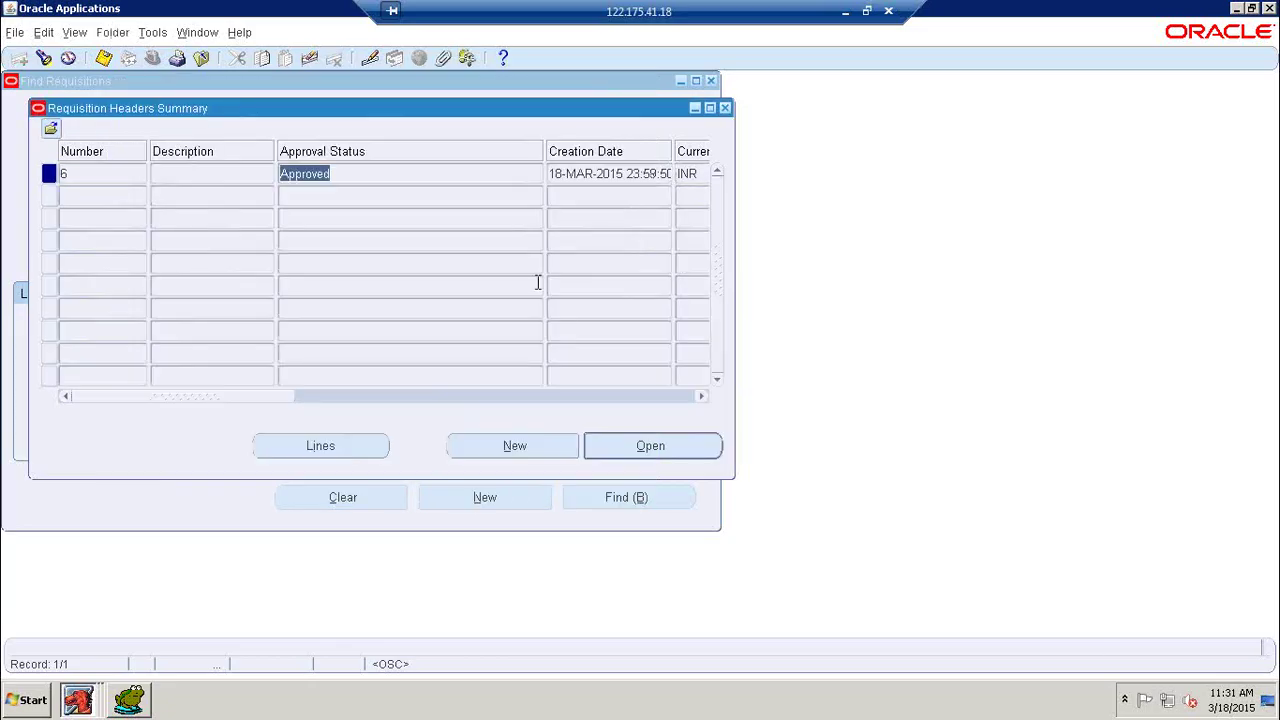
- Close the requisition windows and find requisition 6 again in the Requisition Summary to check its approval status
left_click(725, 108)
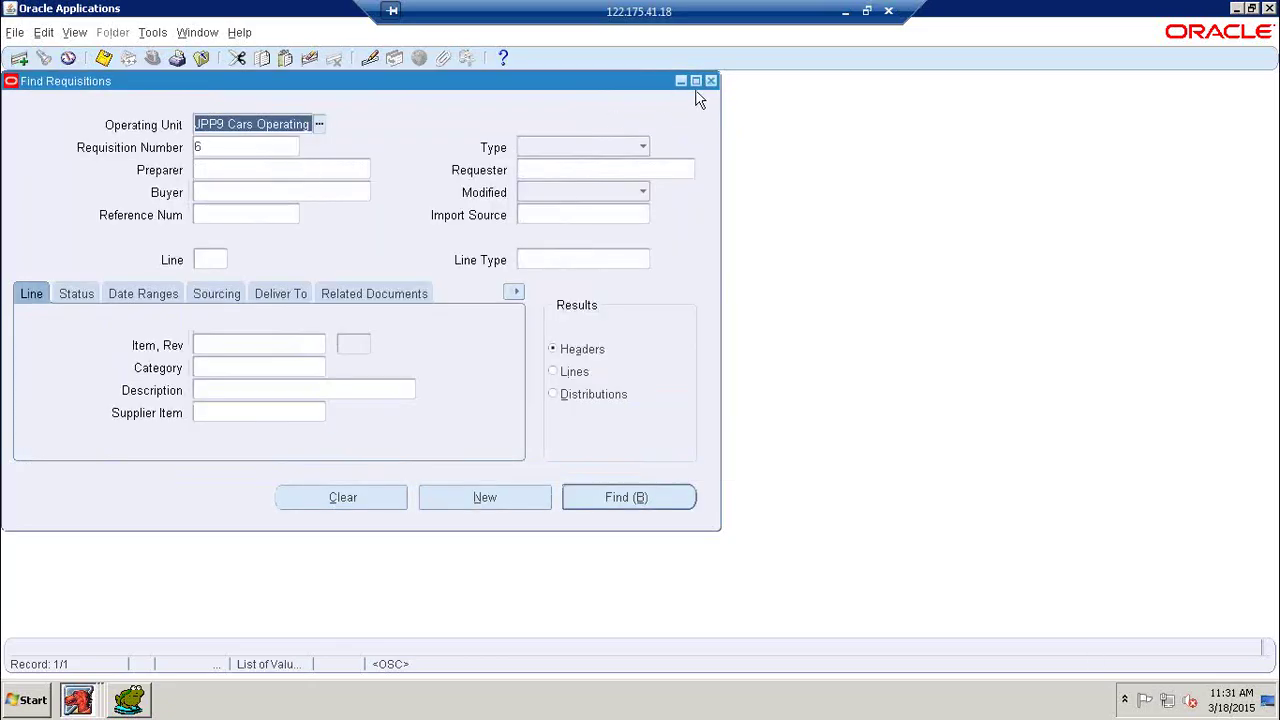
left_click(711, 81)
double_click(158, 263)
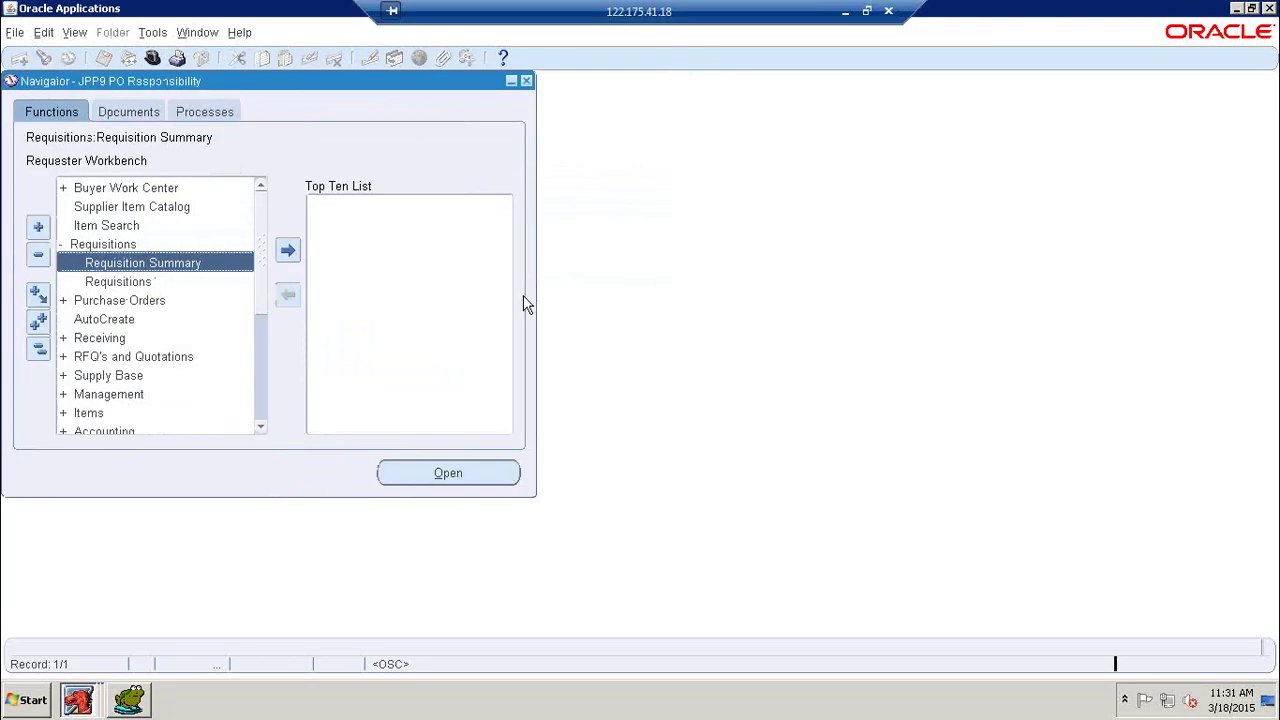
left_click(272, 153)
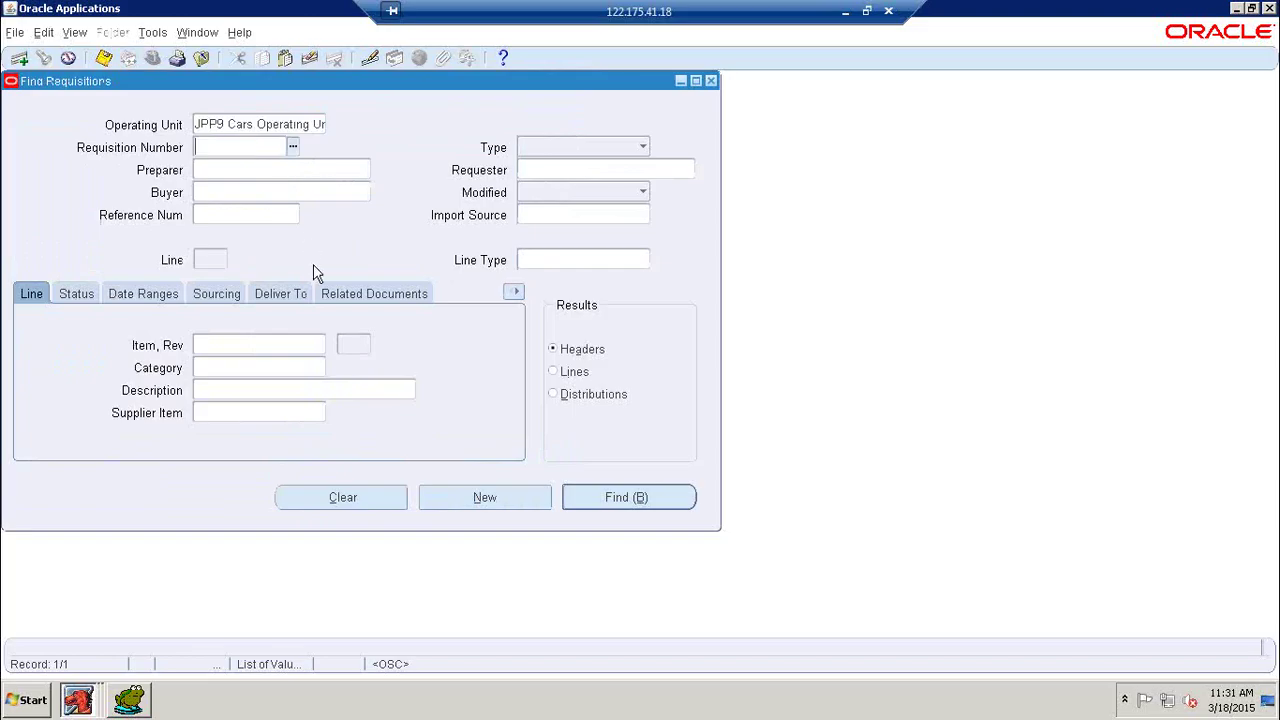
type("6")
left_click(626, 495)
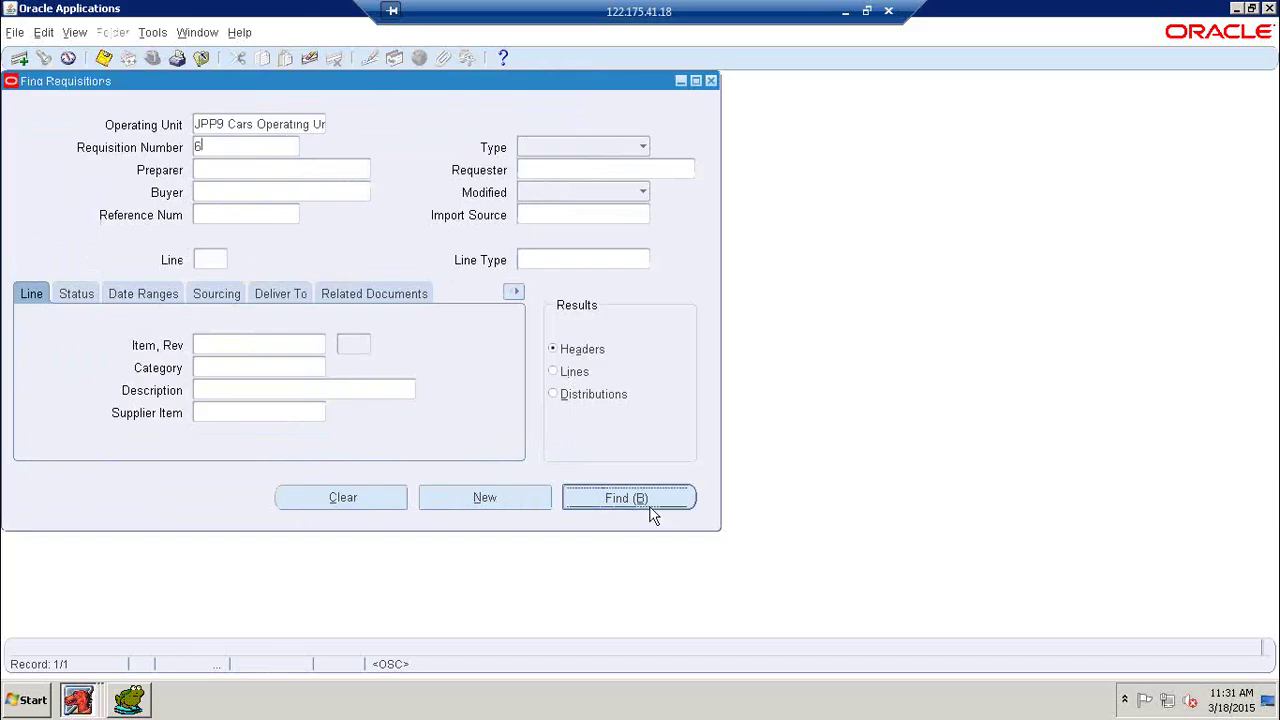
left_click(369, 186)
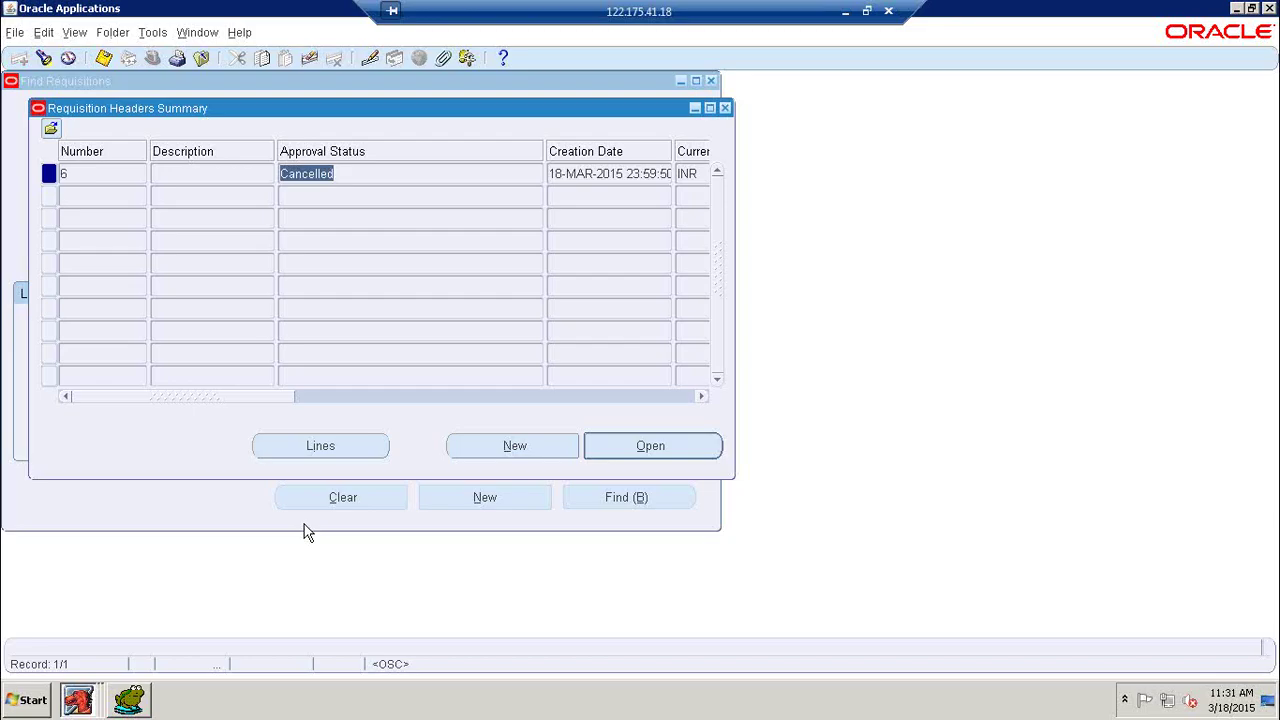
- View requisition 6's action history and examine who performed the cancel, approve and submit actions
left_click(153, 33)
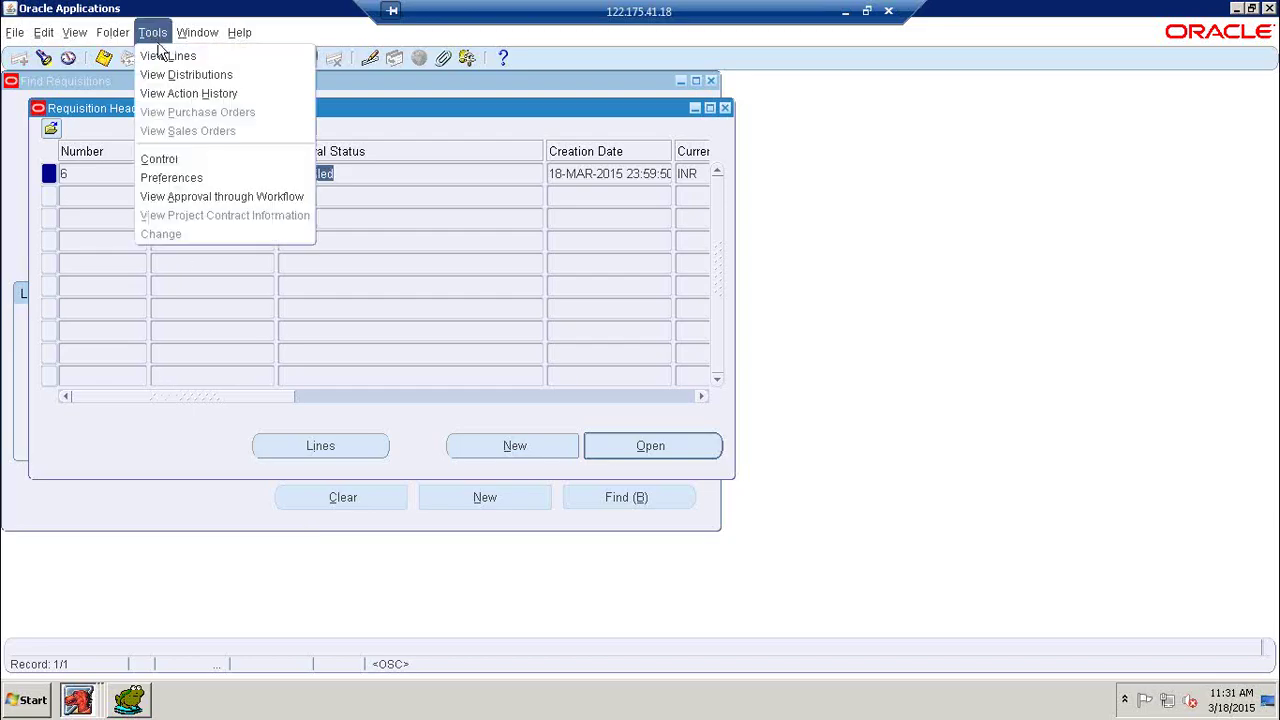
left_click(188, 93)
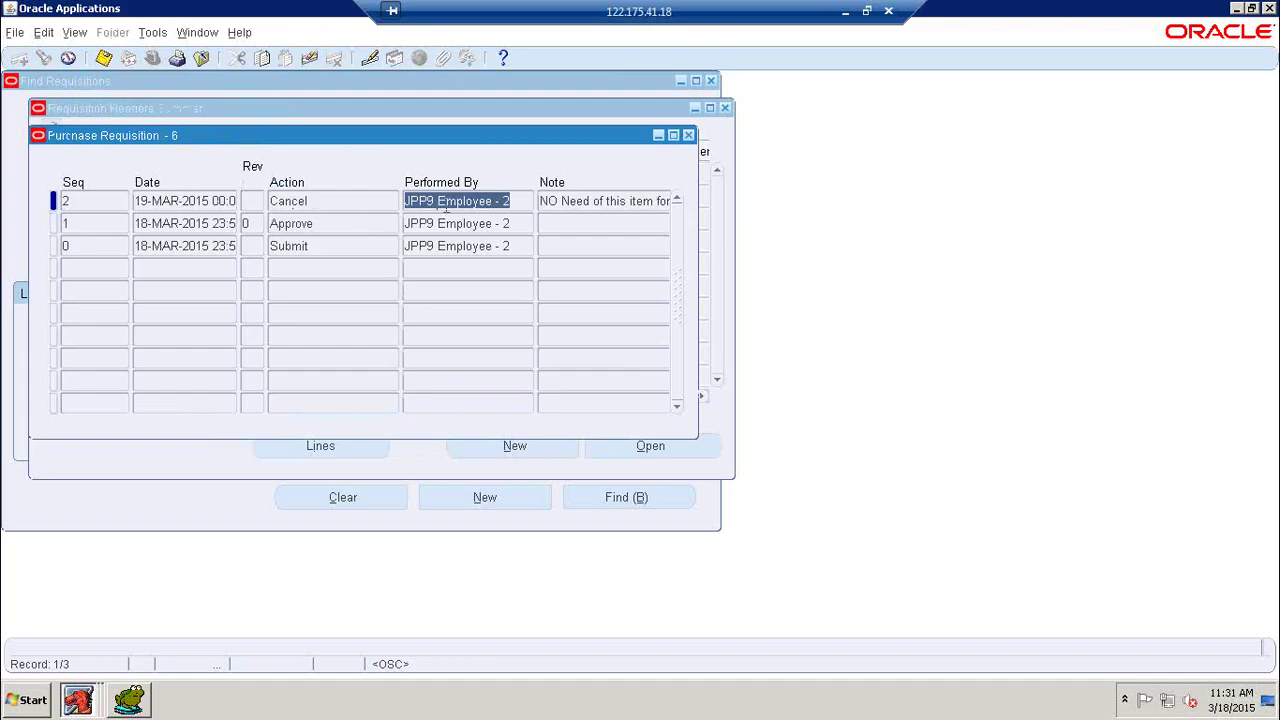
left_click(458, 246)
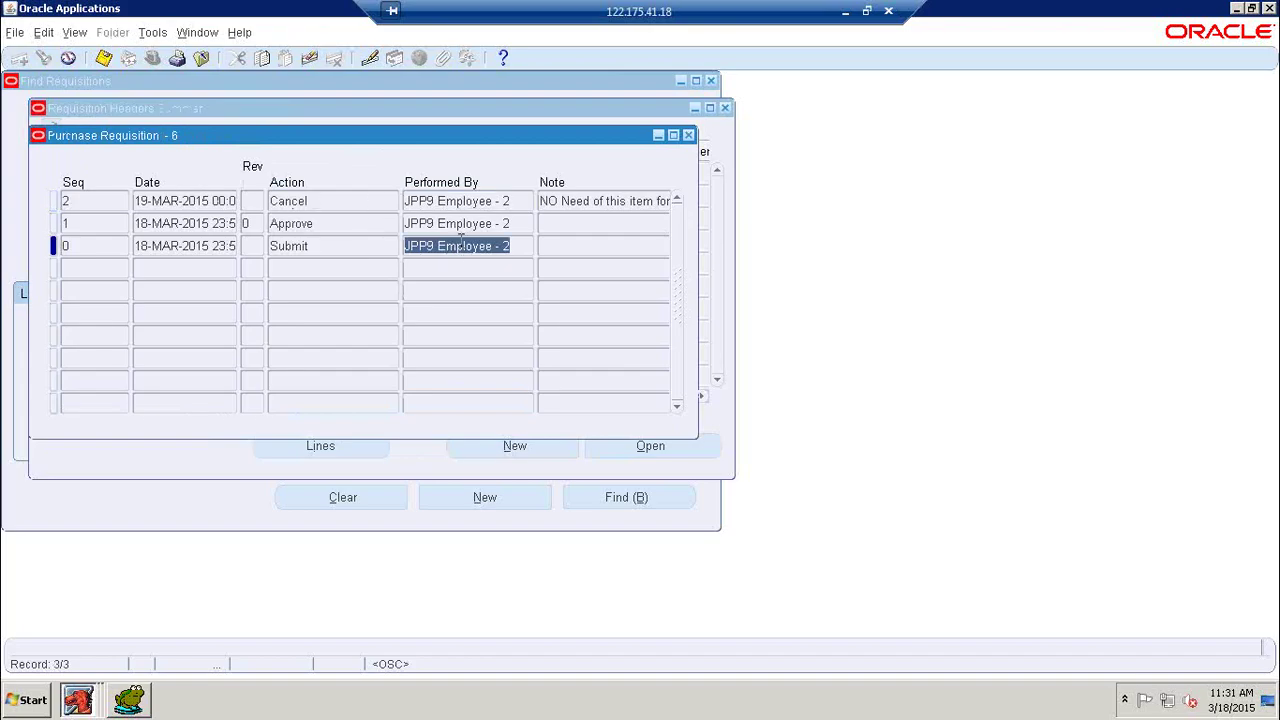
left_click(463, 224)
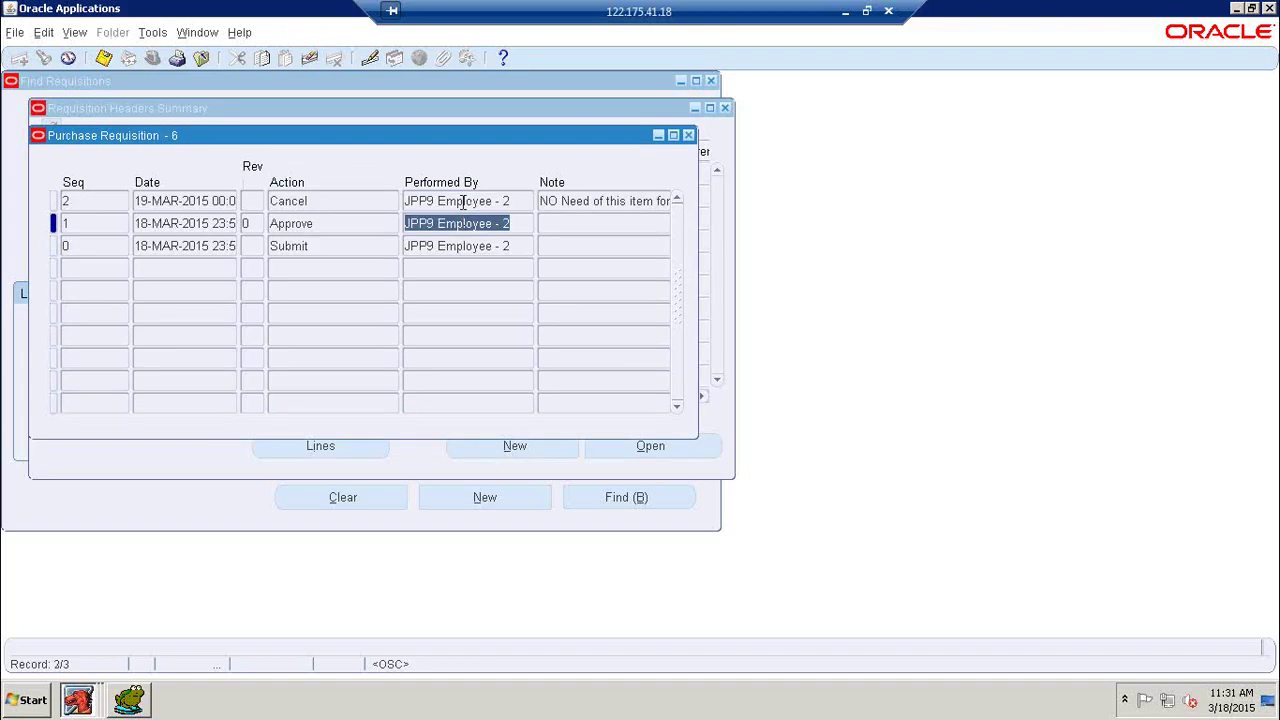
left_click(463, 201)
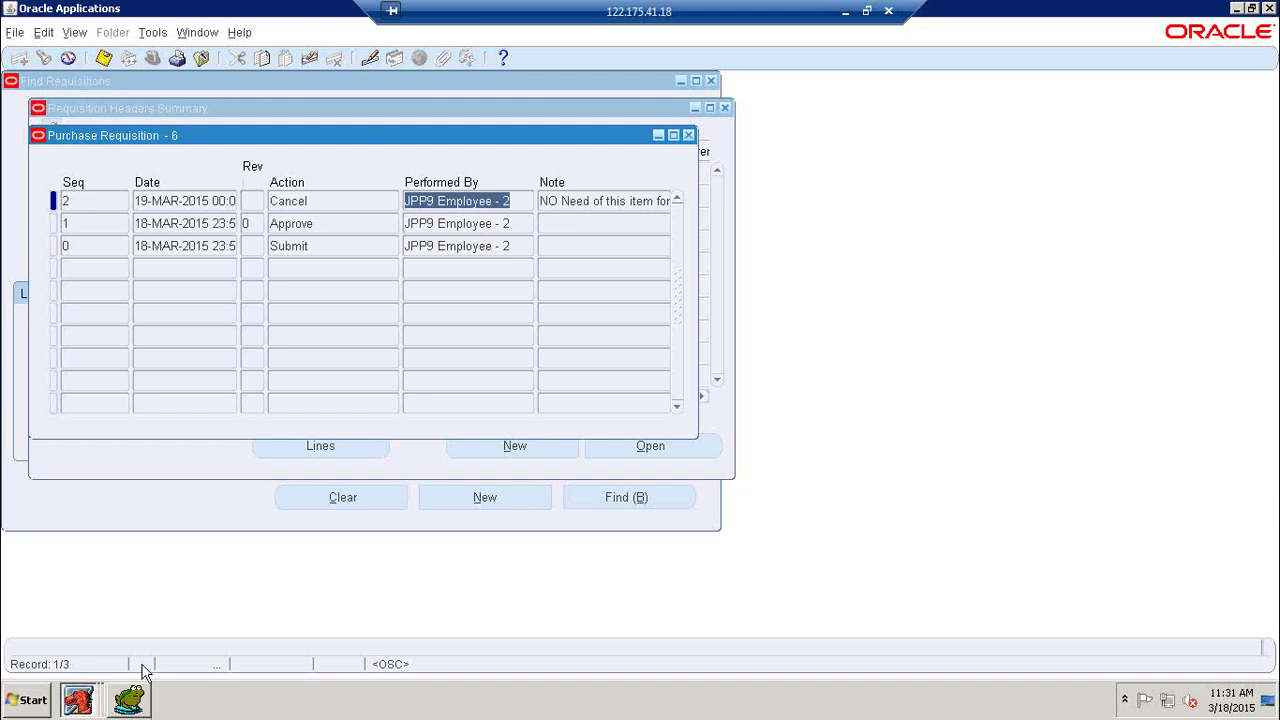
- Try to view the record history of requisition 6's action history and dismiss the message
left_click(239, 32)
left_click(285, 149)
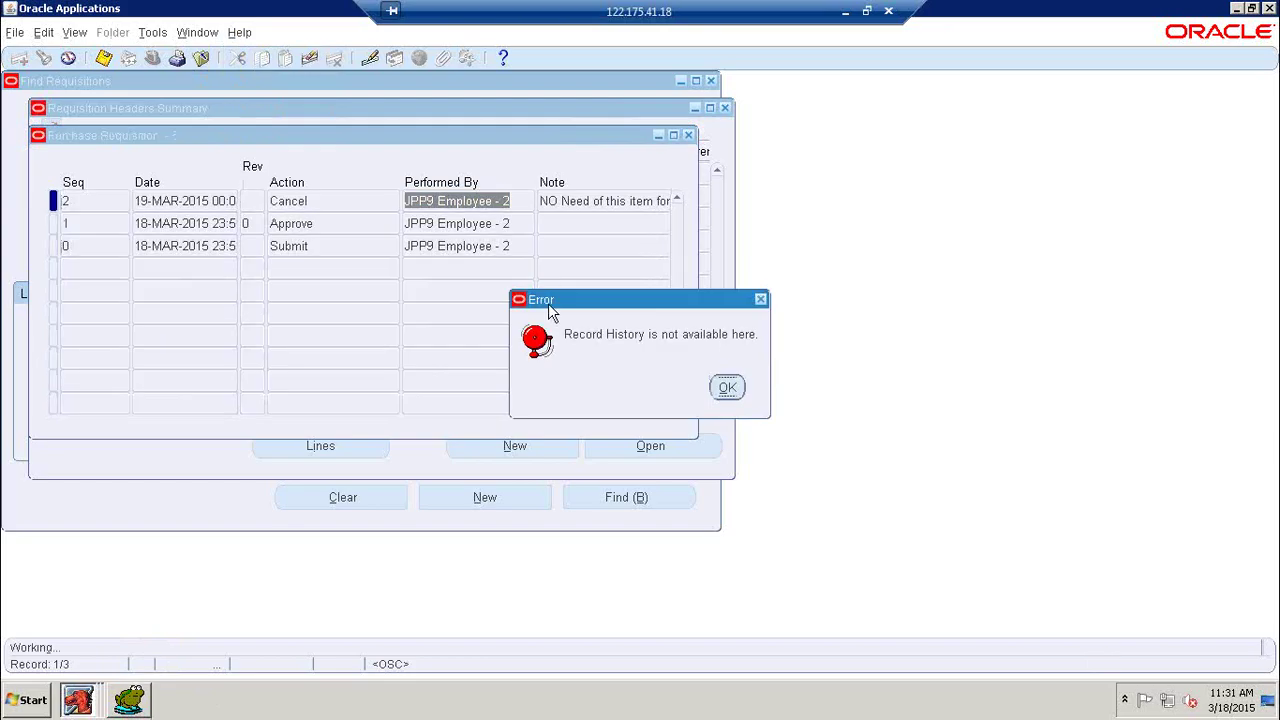
left_click(727, 388)
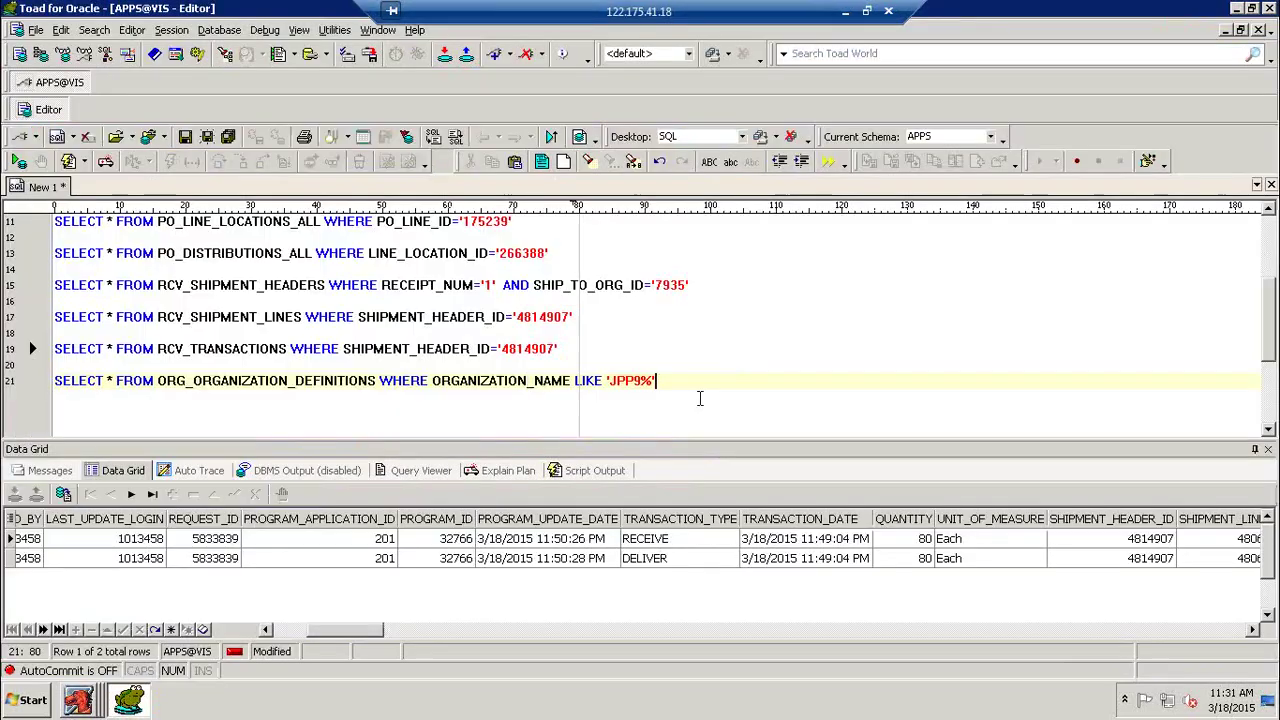
- Switch to Toad, add the query SELECT * FROM PO_ACTION_HISTORY below the existing queries and run it
key("Return")
key("Return")
type("selec")
key("BackSpace")
key("BackSpace")
key("BackSpace")
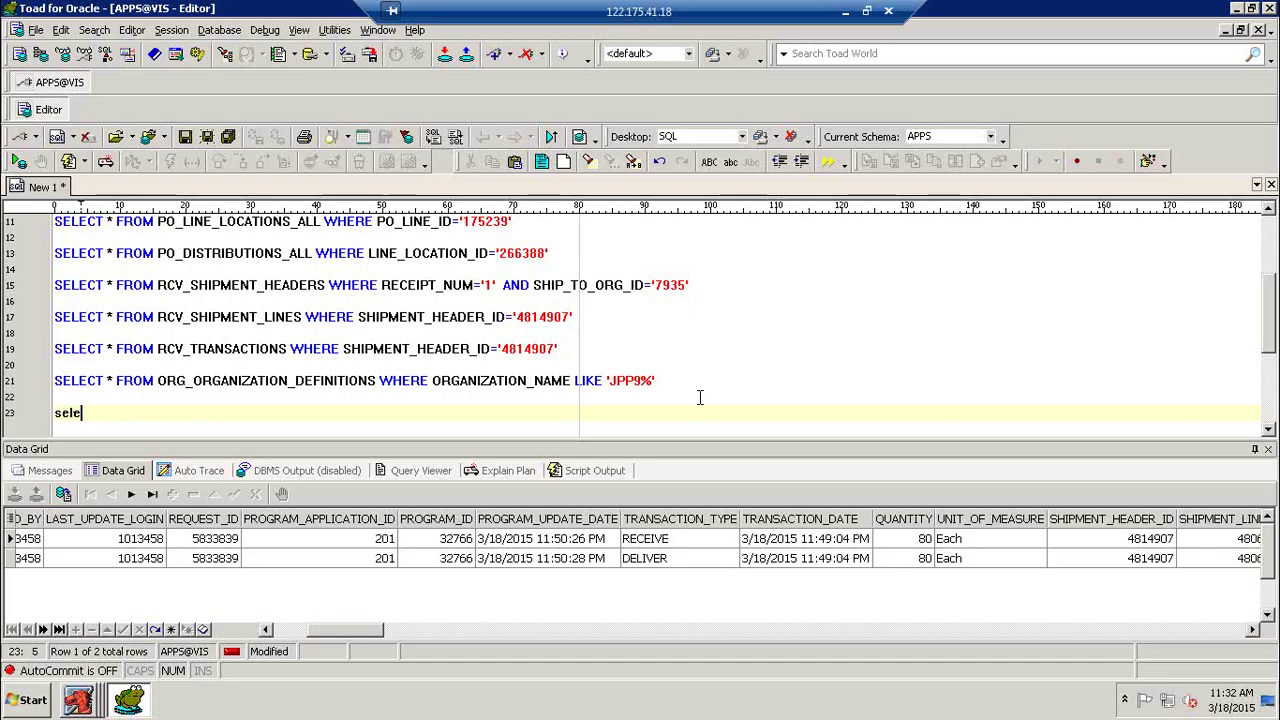
key("BackSpace")
key("BackSpace")
type("SELEC")
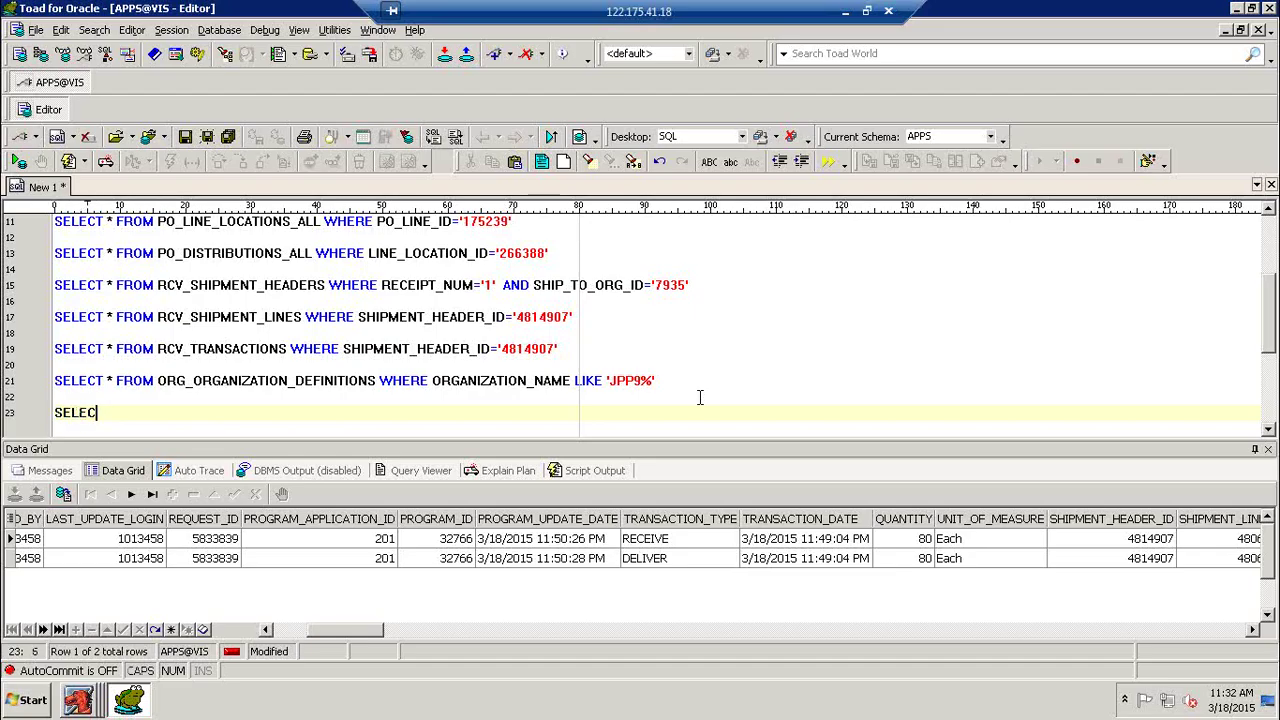
type("T * FROM PO")
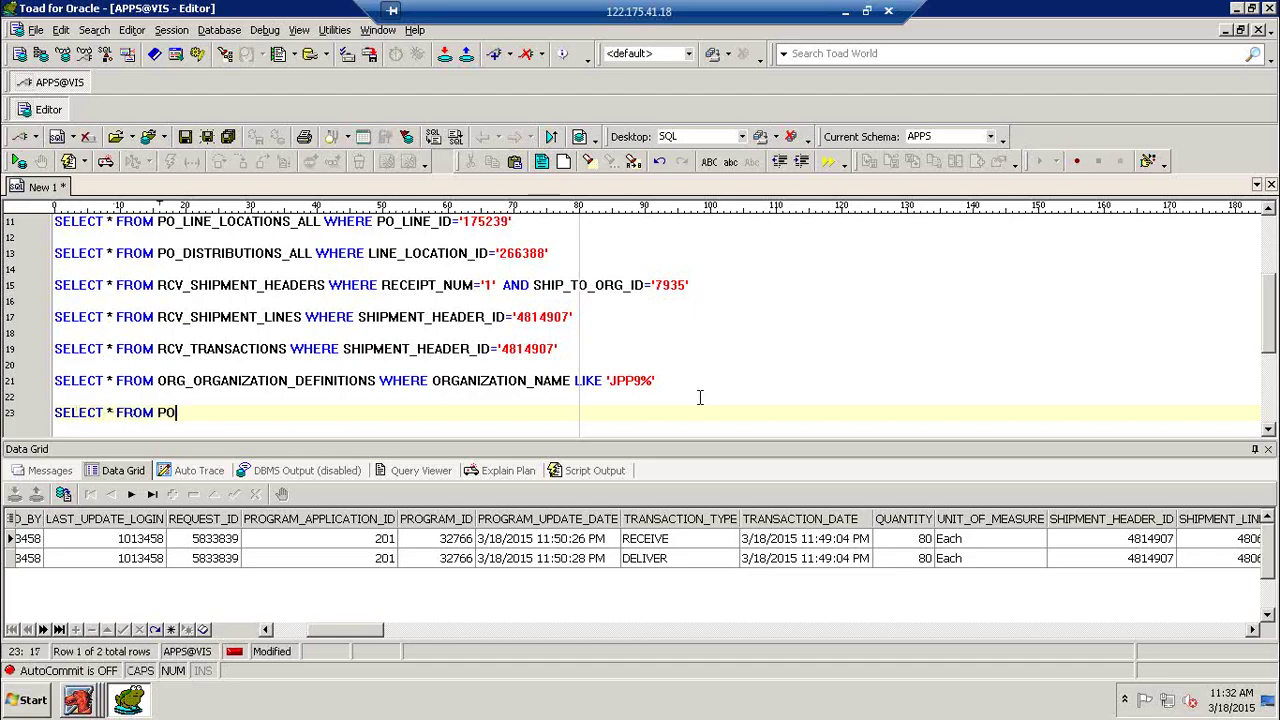
type("_ACTION_HISTORY")
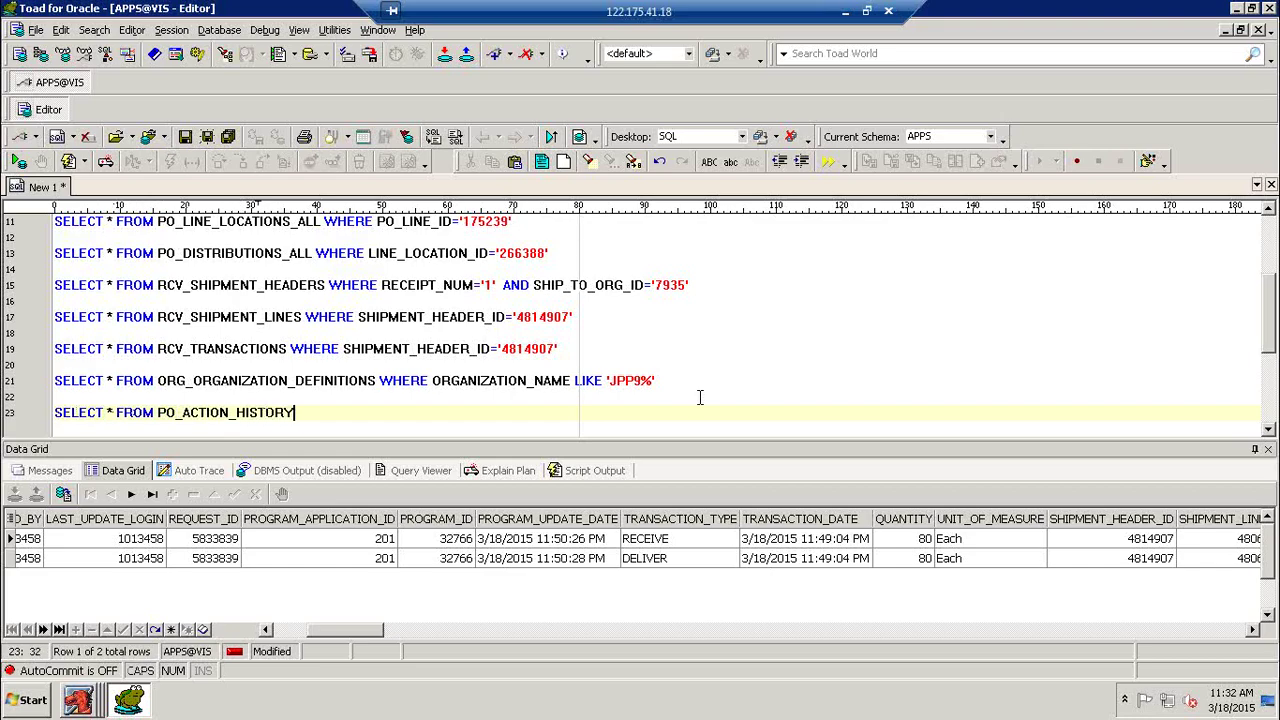
key("F9")
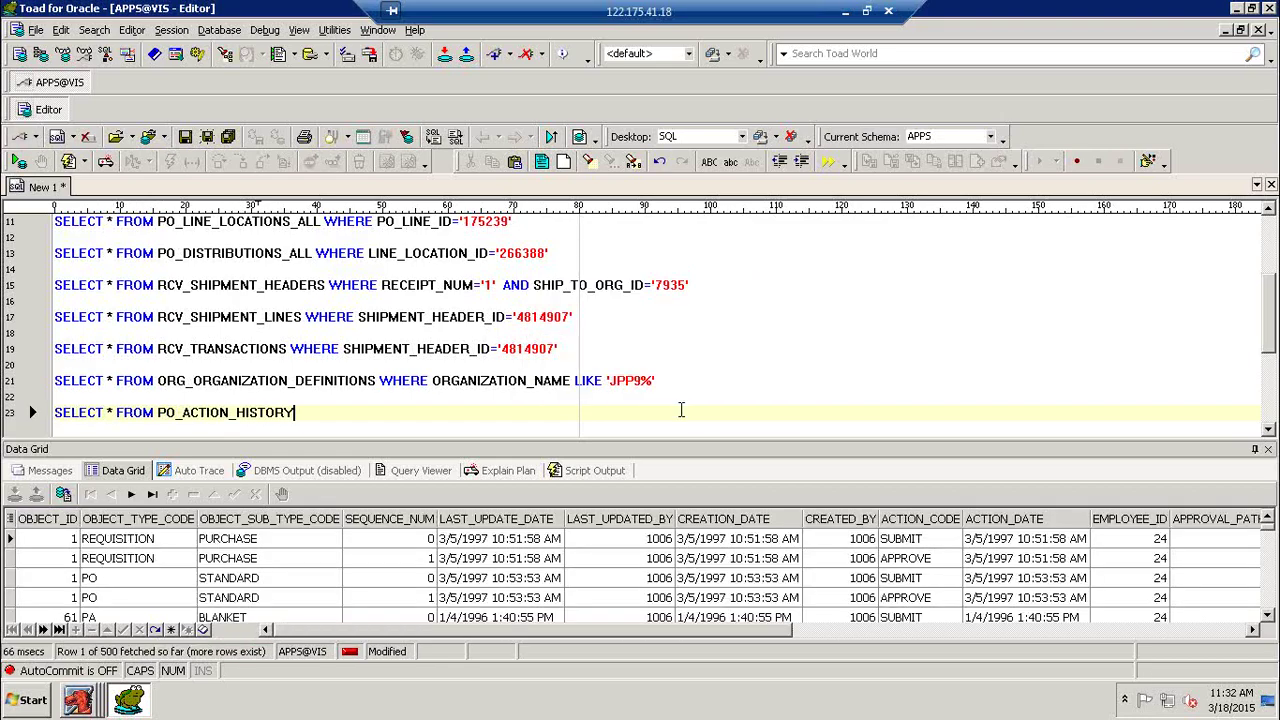
- Add the condition WHERE OBJECT_ID='' to the PO_ACTION_HISTORY query, leaving the value between the quotes empty
scroll(681, 405, "down", 3)
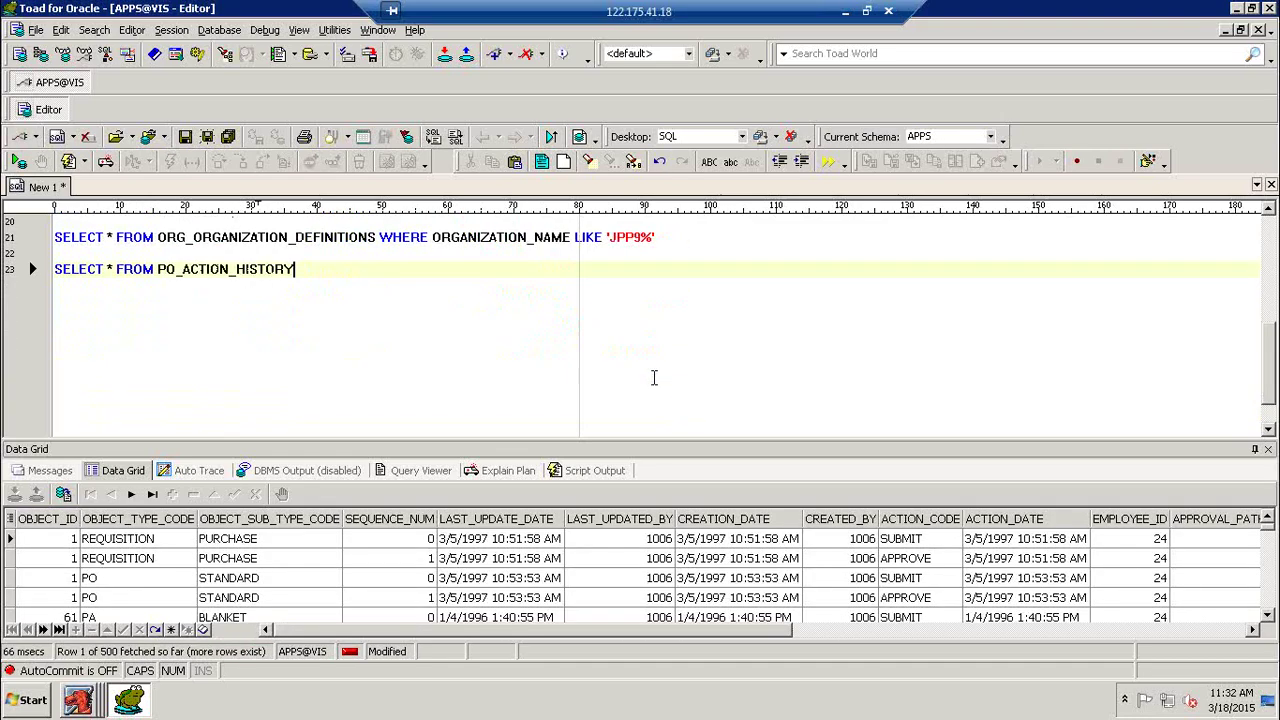
type("WHERE")
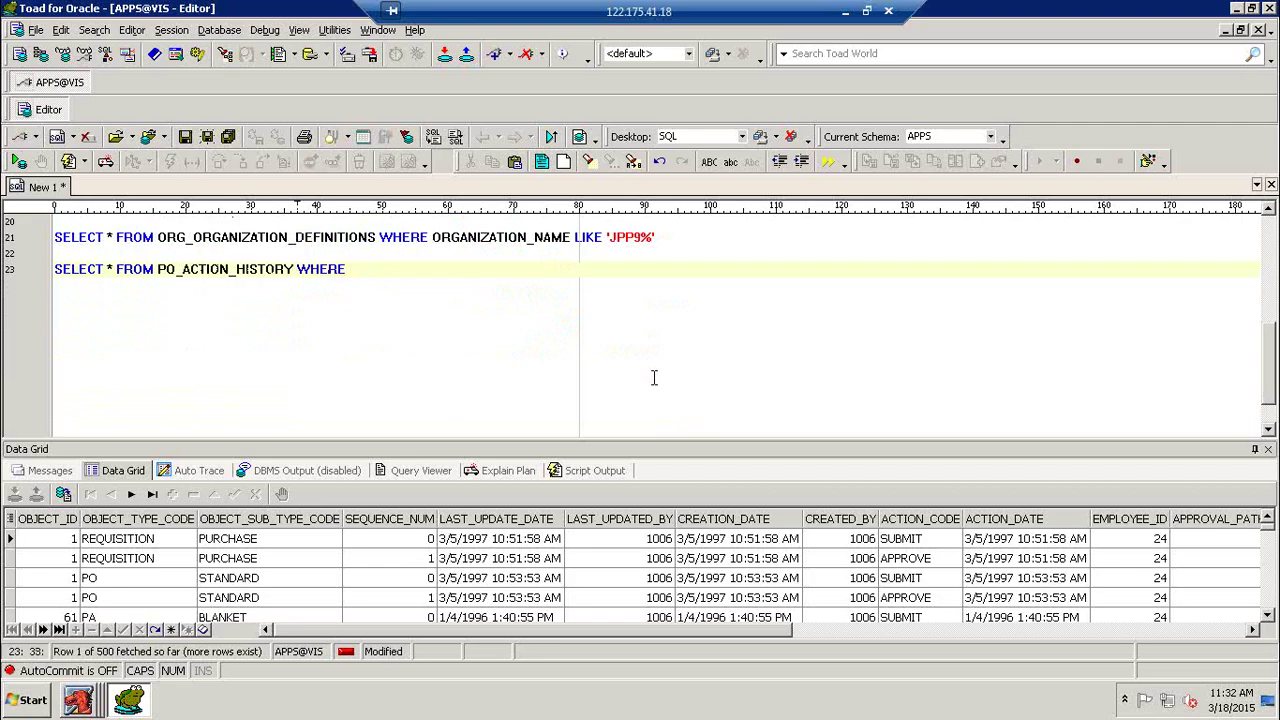
type(" OBJECT_ID=''")
- Set SEGMENT1 to '6' in the PO_REQUISITION_HEADERS_ALL query and run it to look up the requisition header ID
scroll(540, 352, "up", 3)
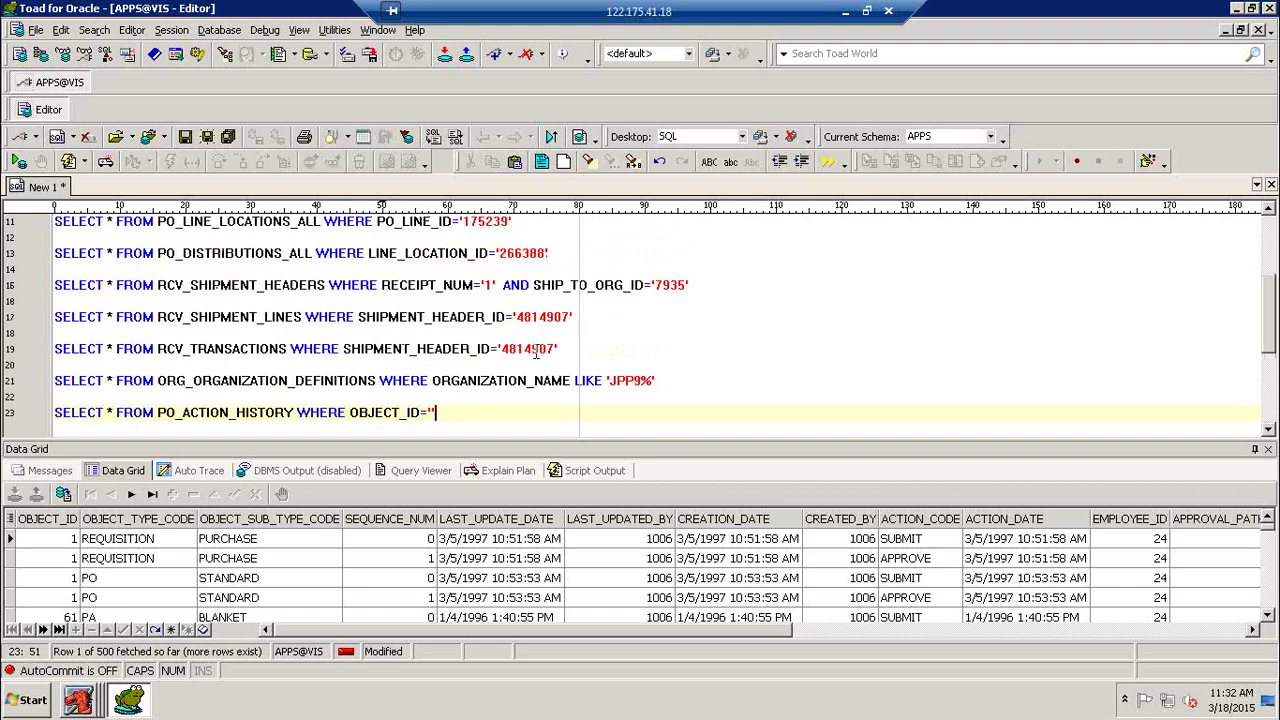
scroll(536, 352, "up", 3)
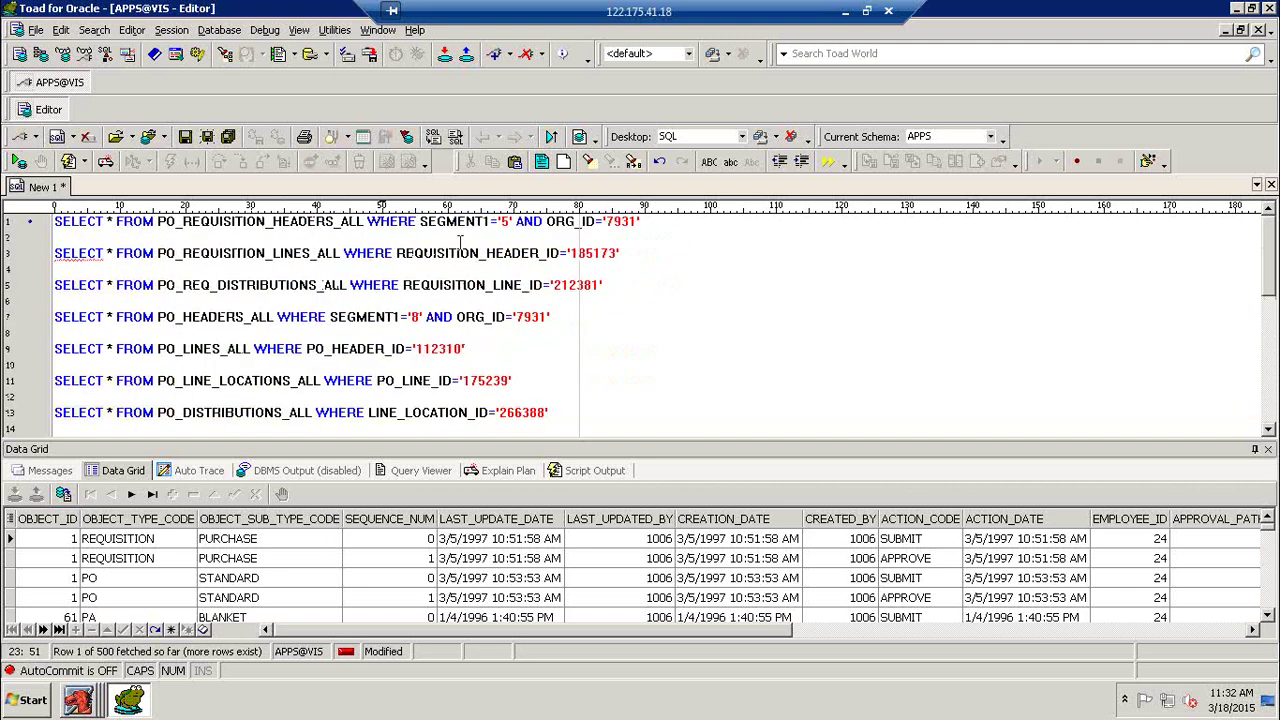
left_click(507, 224)
key("BackSpace")
type("6")
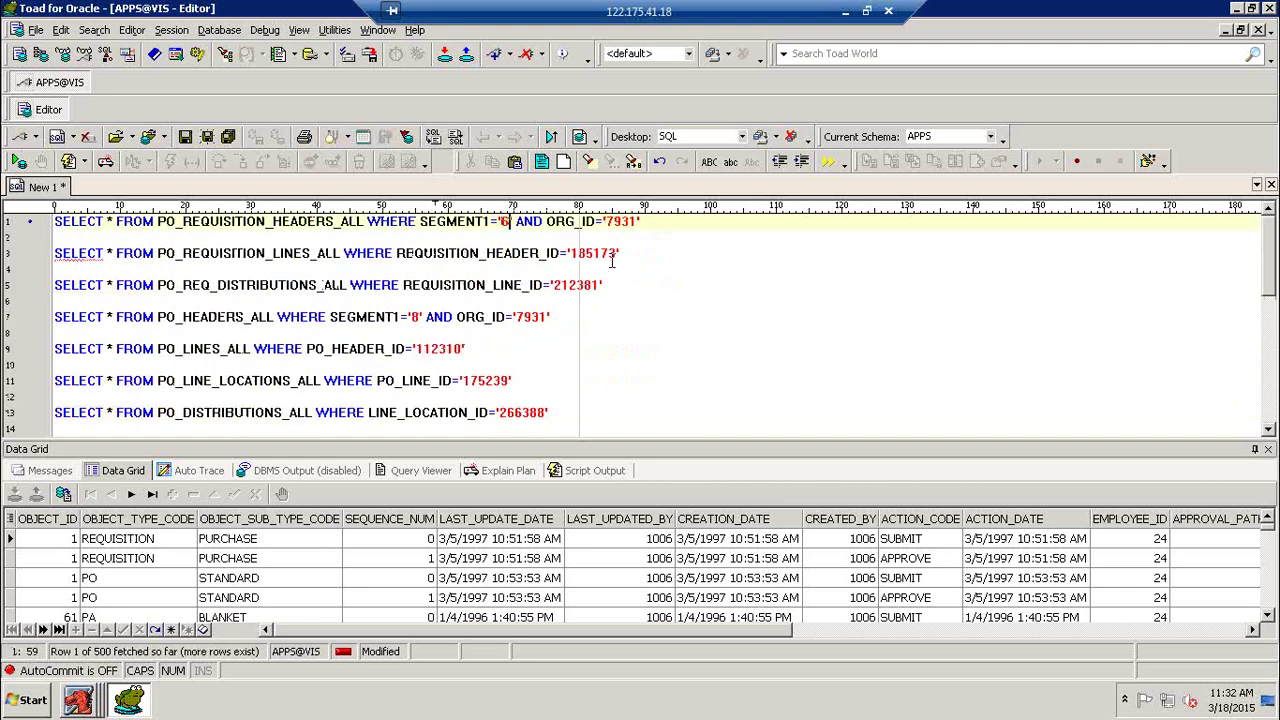
key("F9")
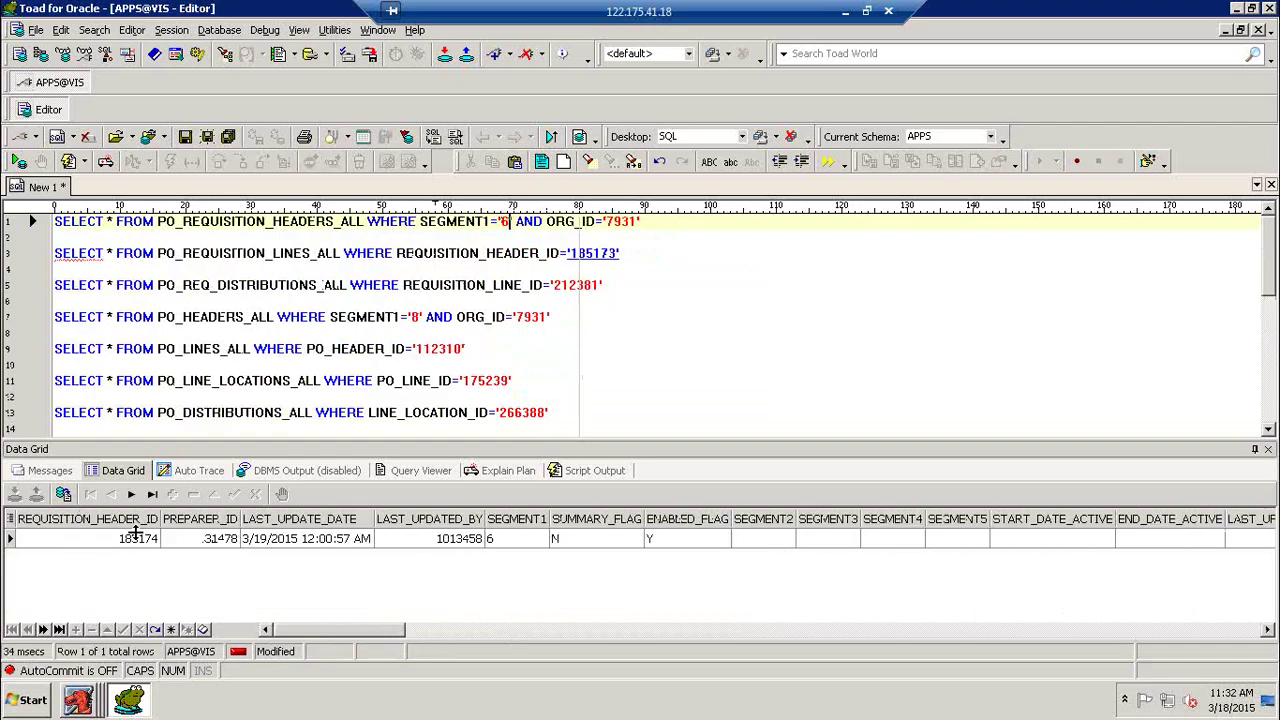
left_click(183, 576)
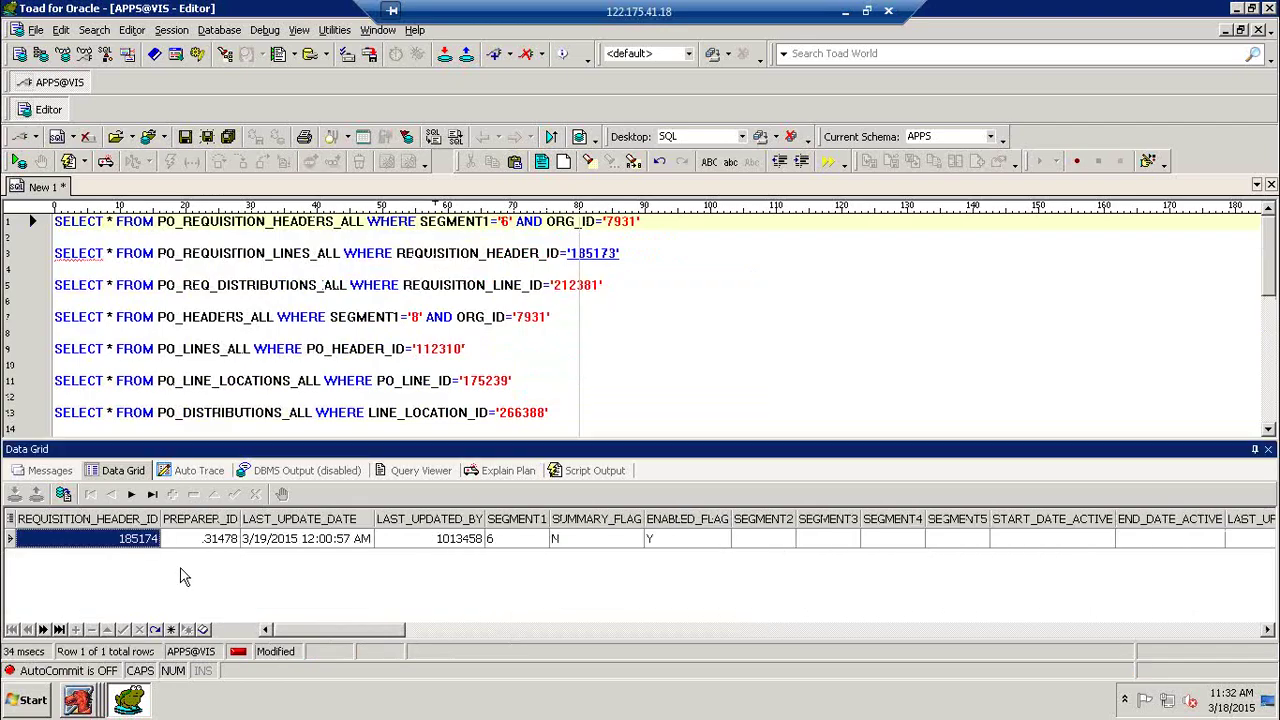
- Set OBJECT_ID to '185174' in the PO_ACTION_HISTORY query, run it and examine the action codes and notes
left_click(490, 316)
scroll(494, 333, "down", 4)
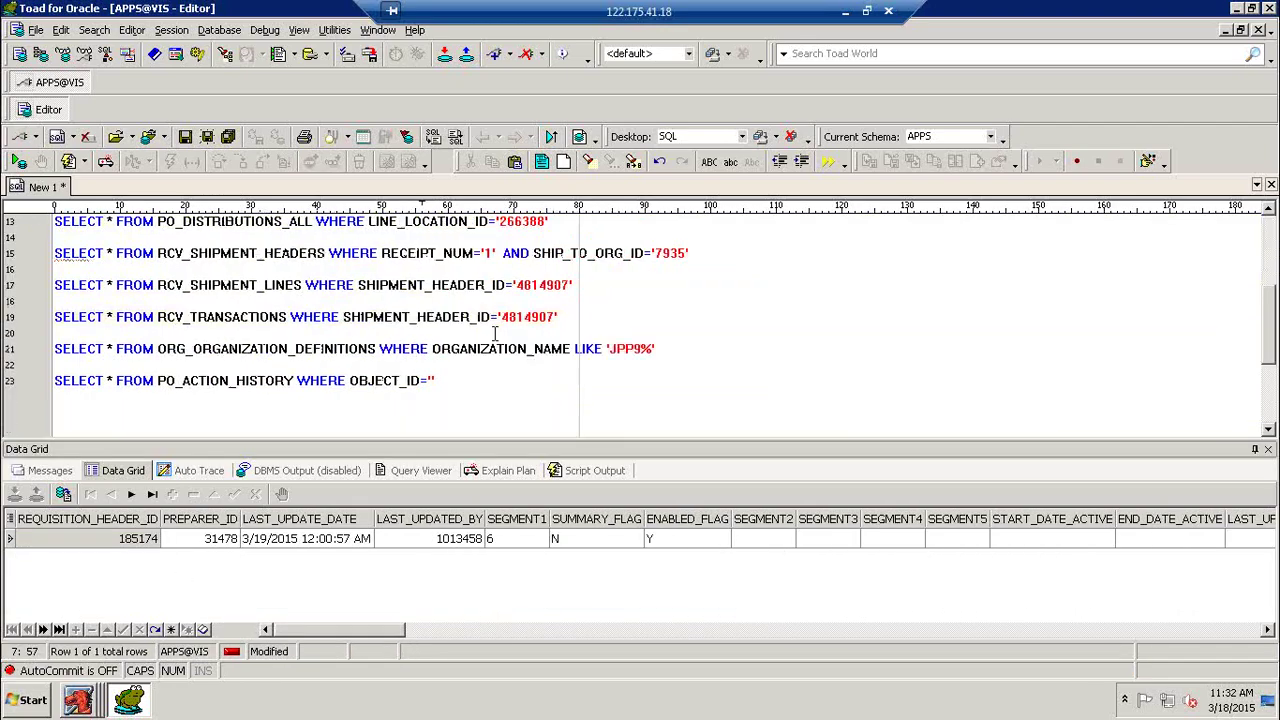
scroll(494, 333, "down", 1)
left_click(429, 333)
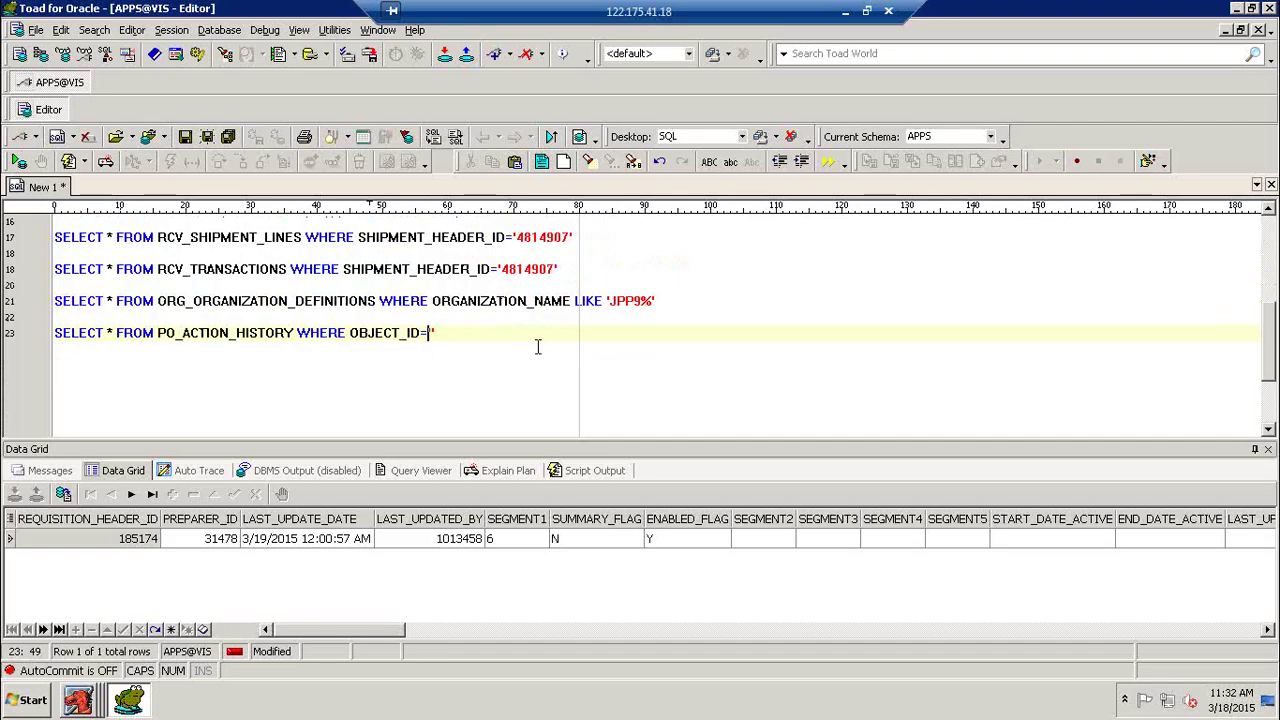
type("'185174")
key("F9")
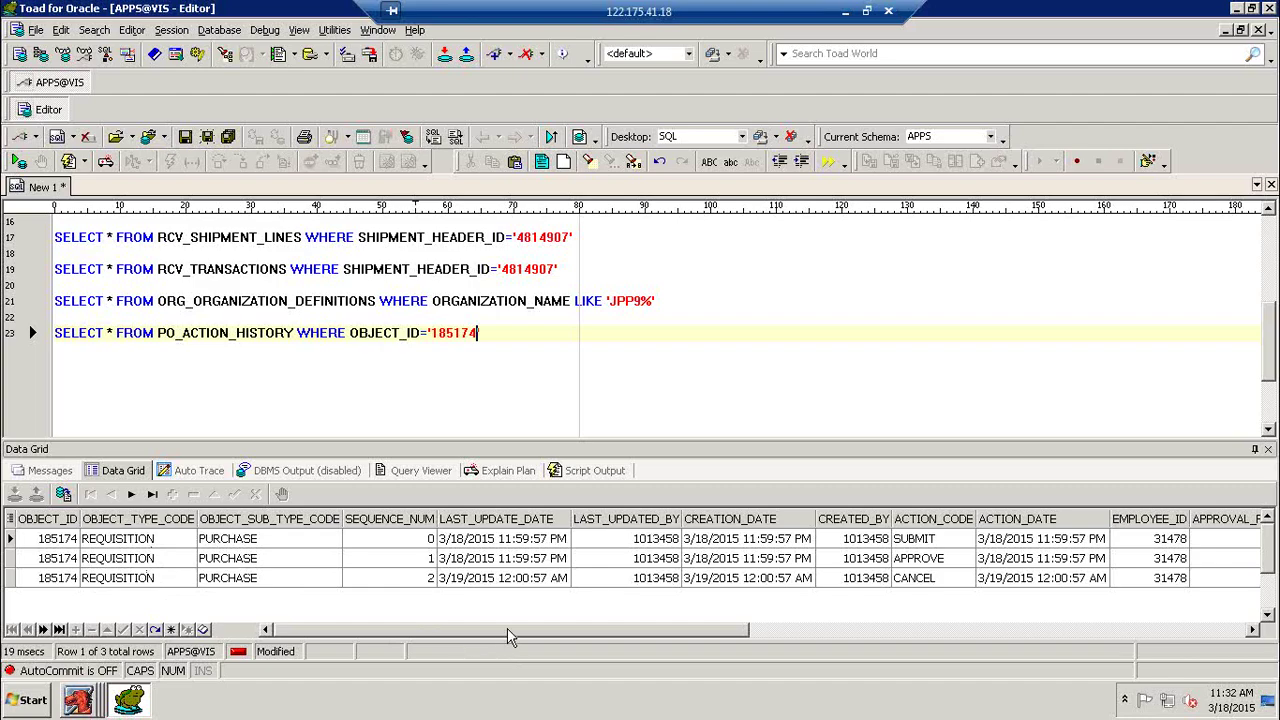
left_click_drag(508, 630, 674, 632)
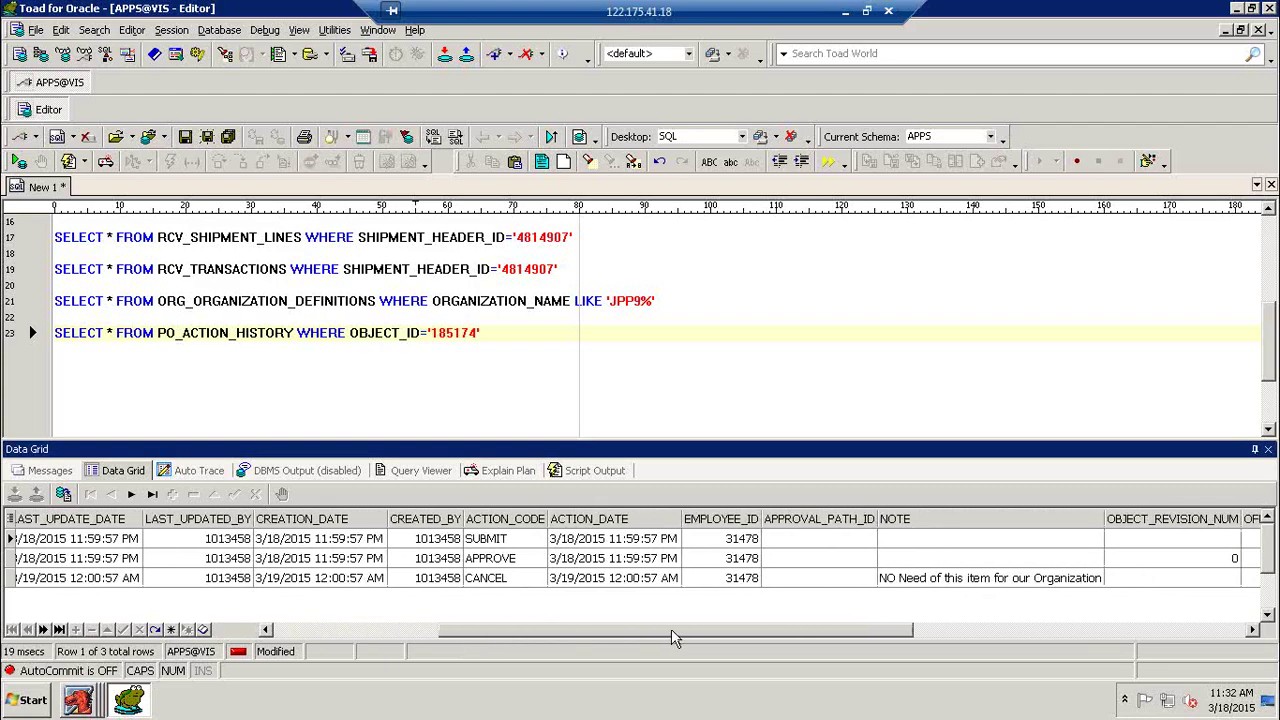
- Examine the action code and employee ID of the submit, approve and cancel rows, and the cancellation note
left_click(525, 543)
left_click(728, 541)
left_click(516, 560)
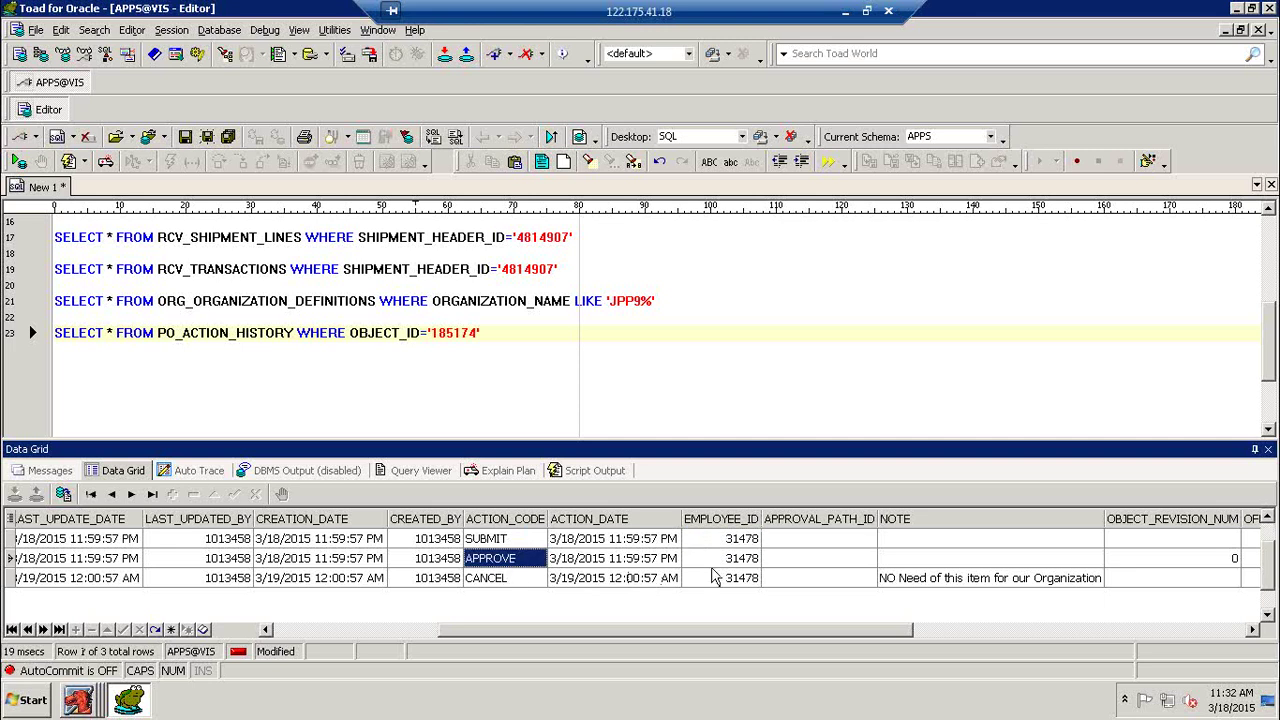
left_click(726, 560)
left_click(526, 578)
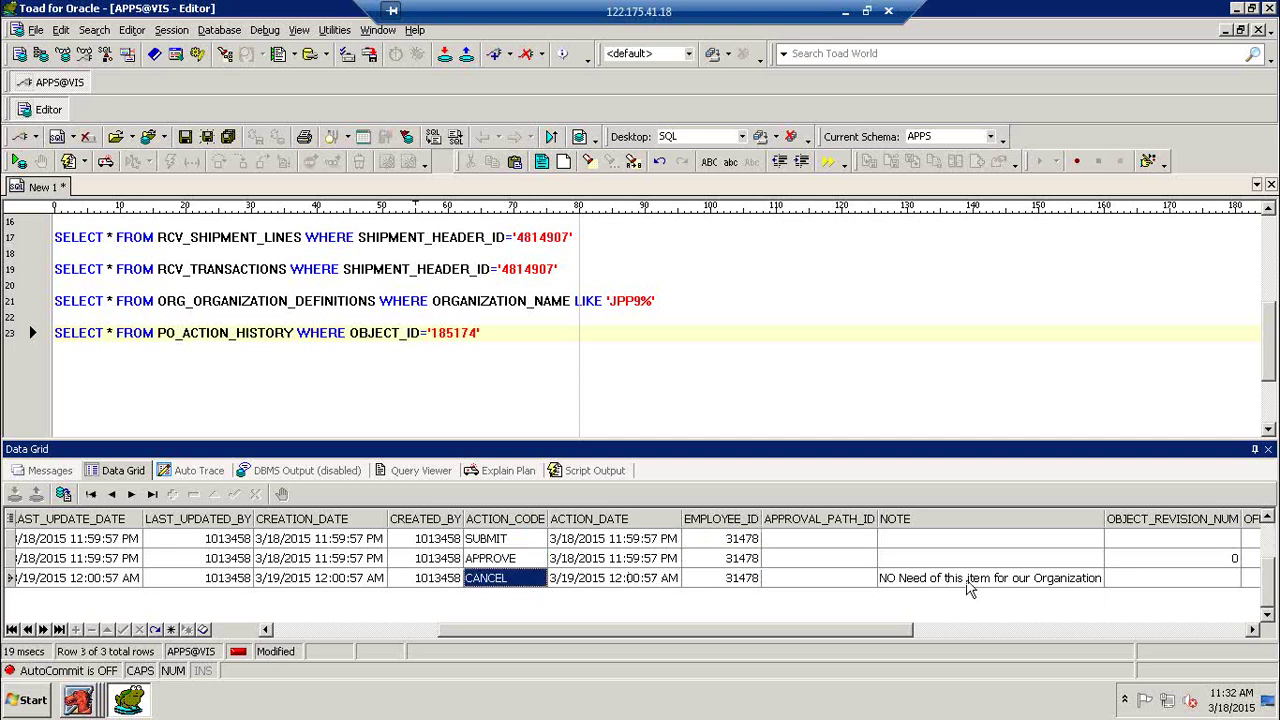
left_click(968, 580)
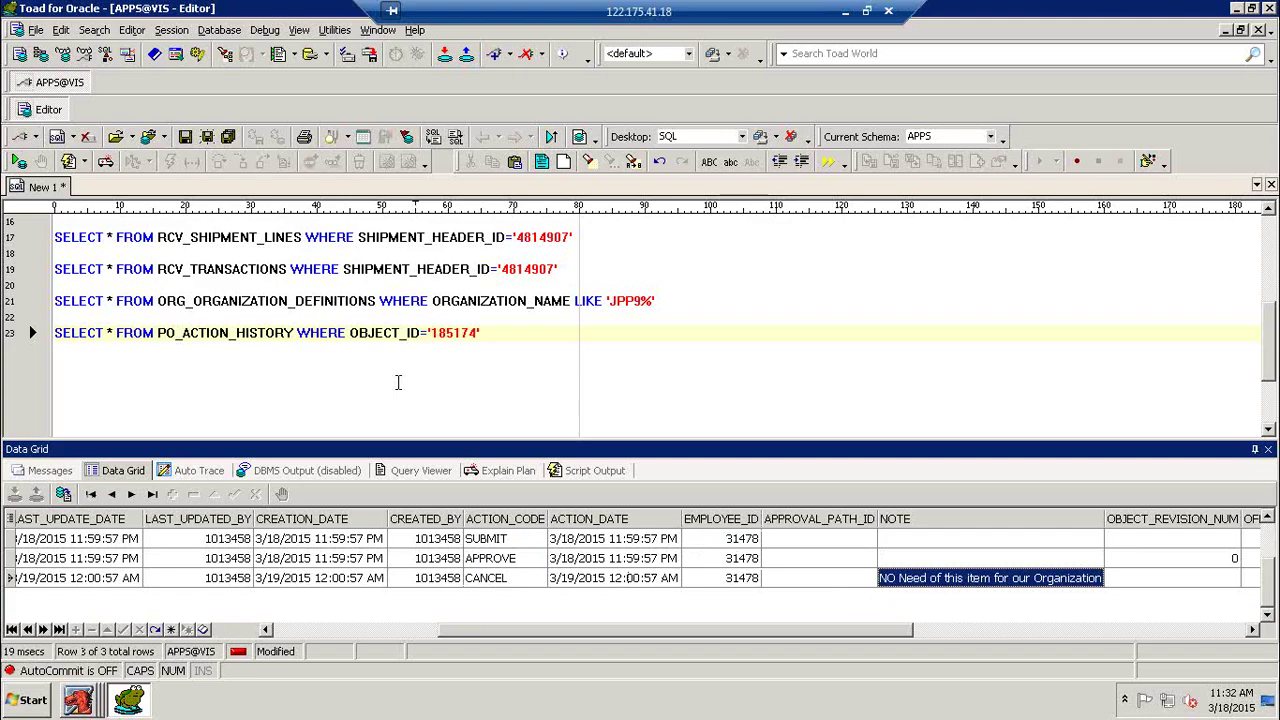
- Switch to Oracle Applications and close the action history of Purchase Requisition 6 and the Requisition Headers Summary
left_click(88, 700)
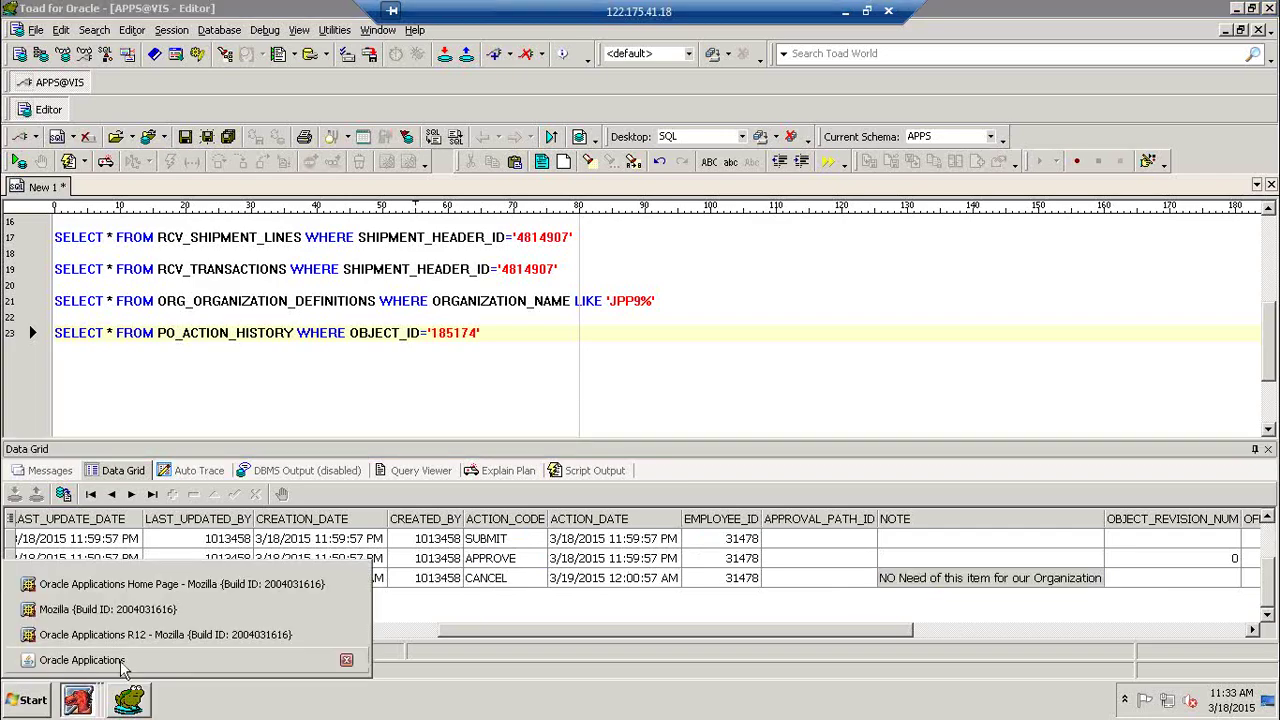
left_click(80, 660)
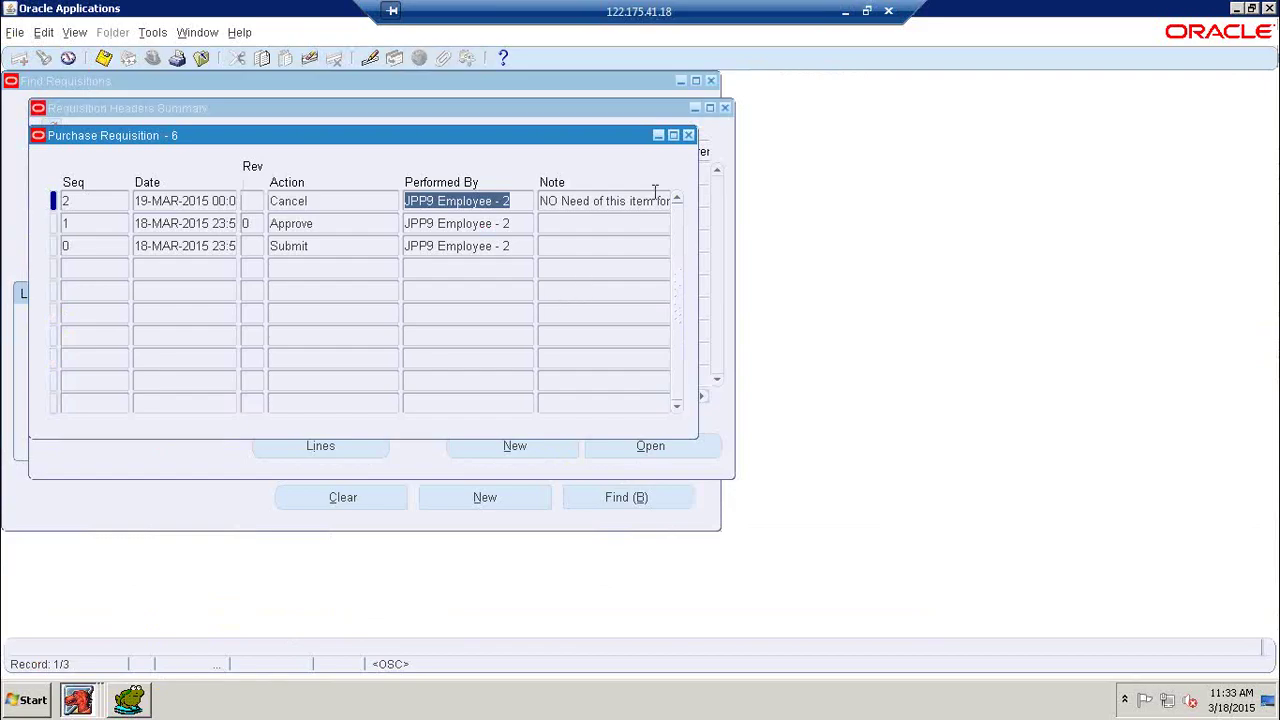
left_click(688, 135)
left_click(725, 108)
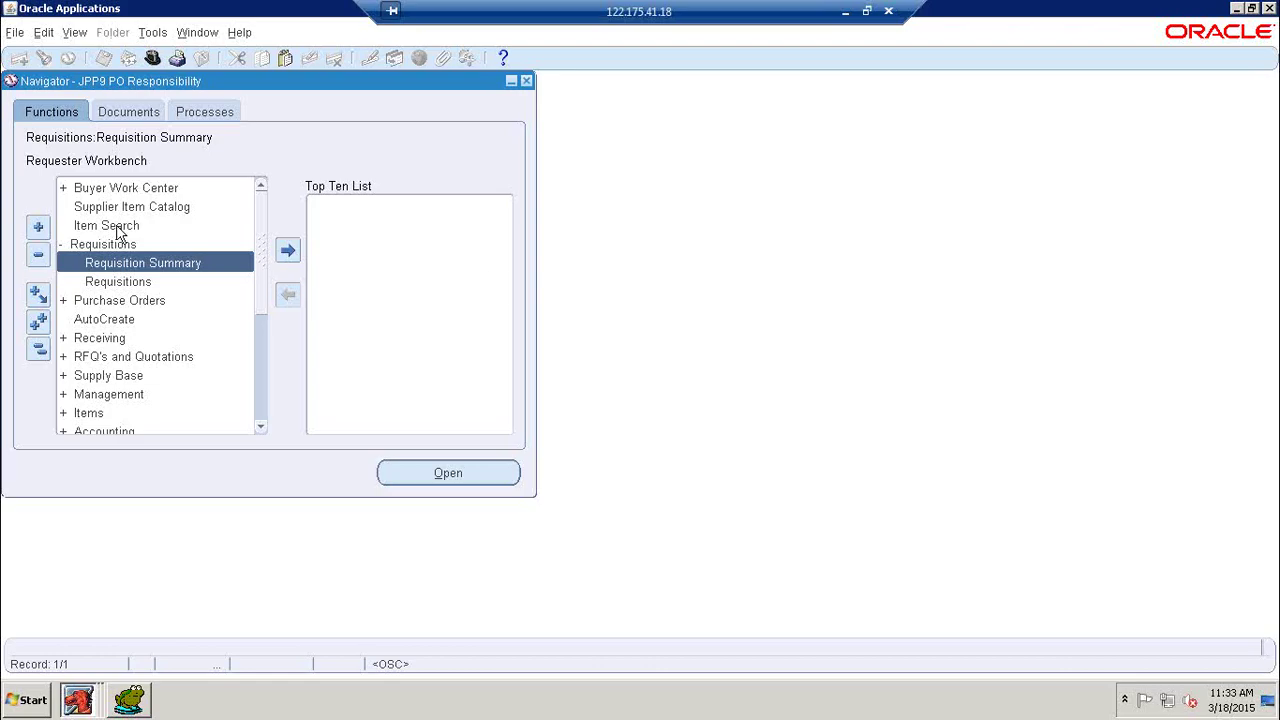
- Collapse the Requisitions functions, expand Purchase Orders and open a new purchase order form
double_click(88, 248)
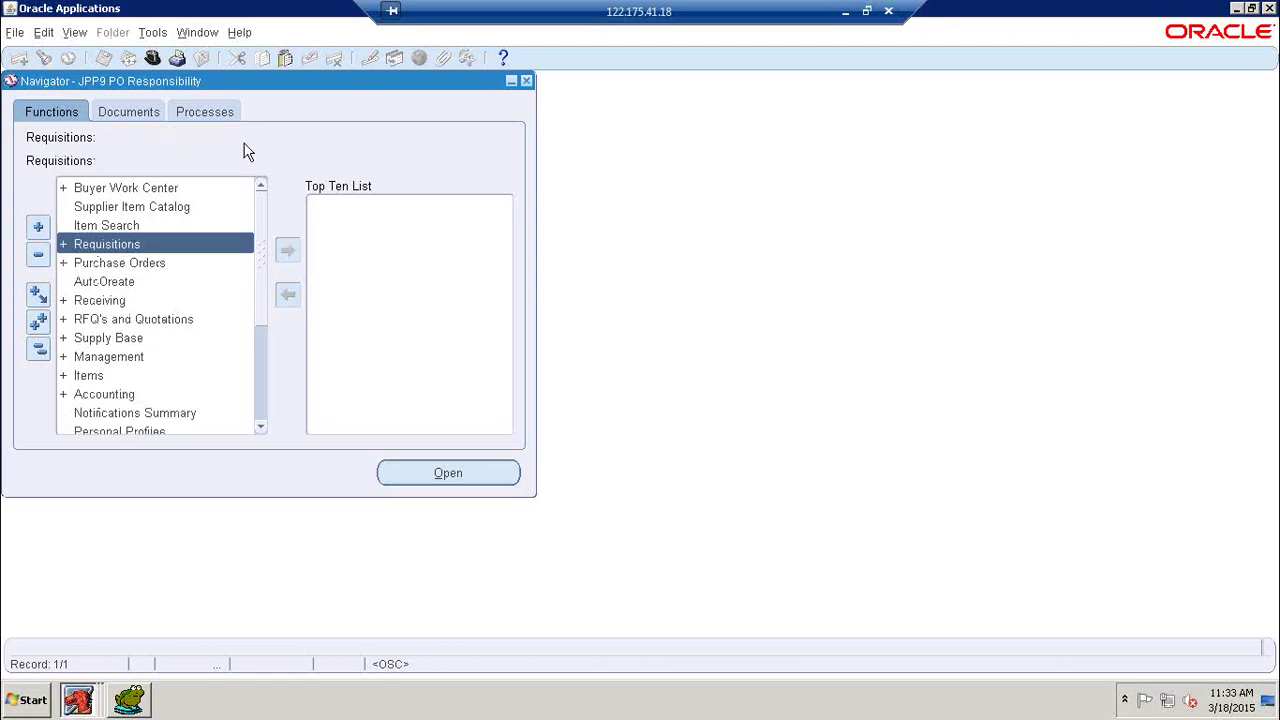
left_click(114, 262)
double_click(120, 300)
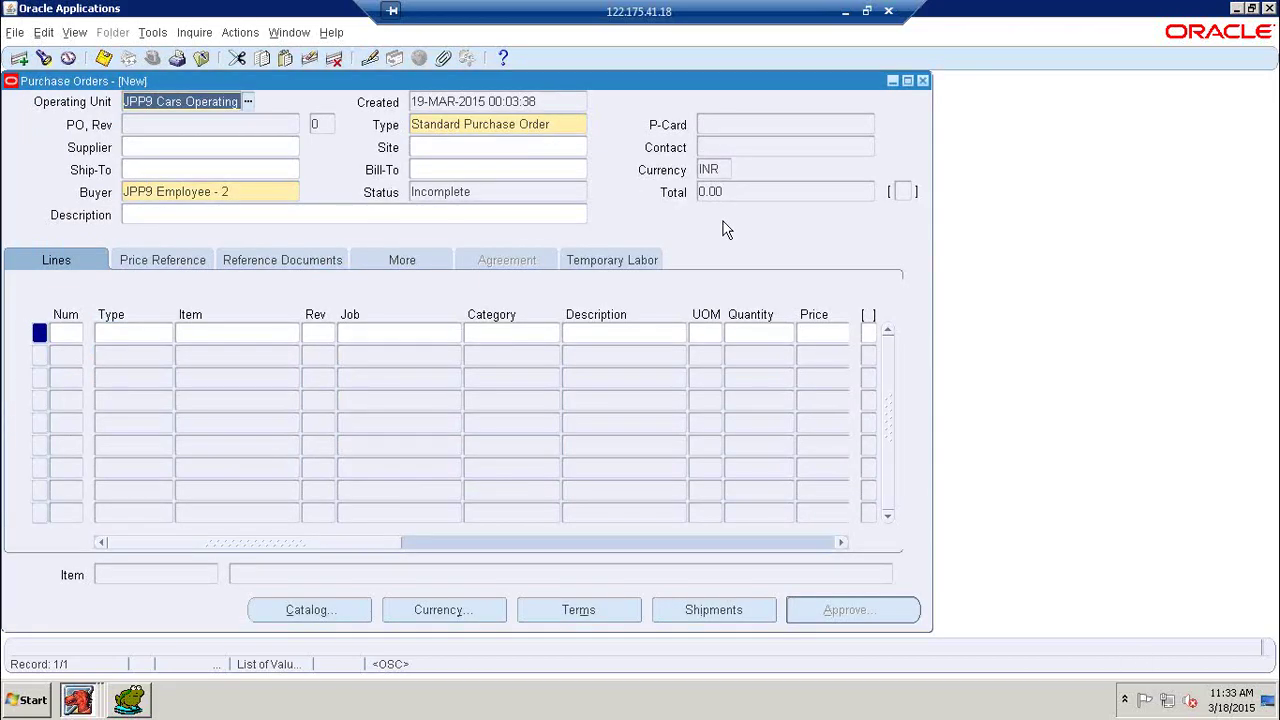
- Set the new purchase order's document type to Contract Purchase Agreement
left_click(582, 128)
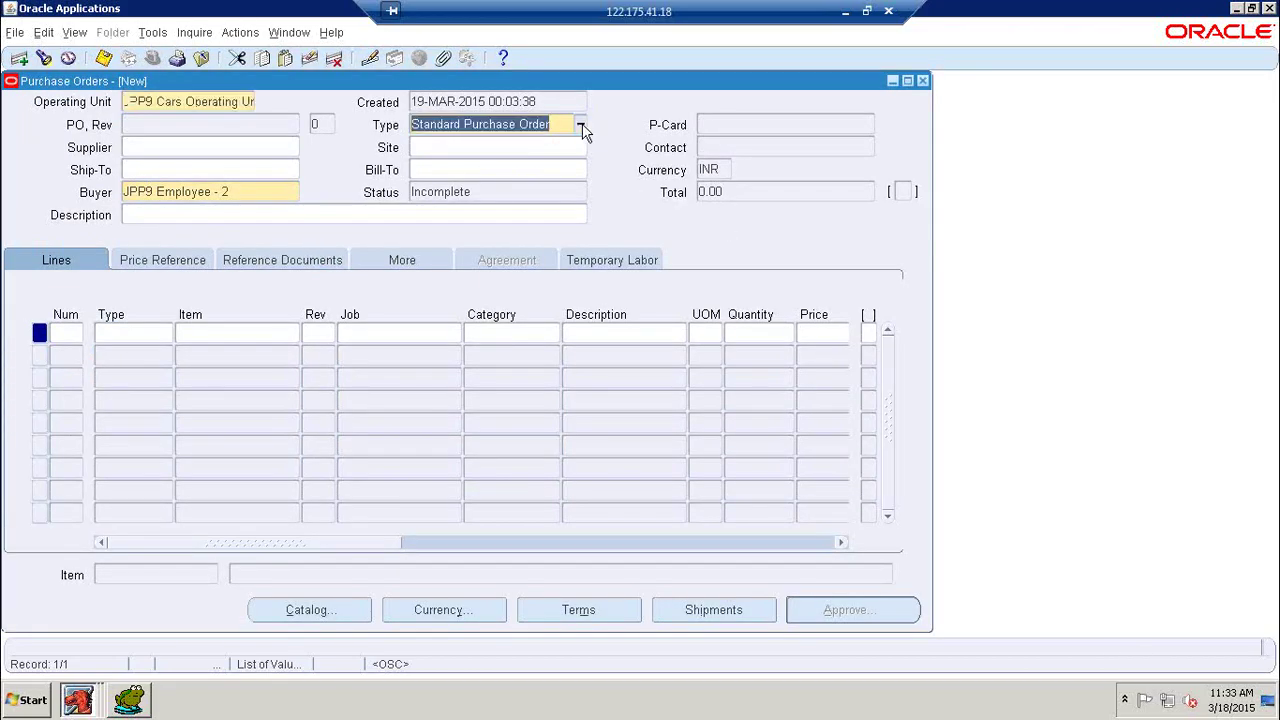
key("ctrl+l")
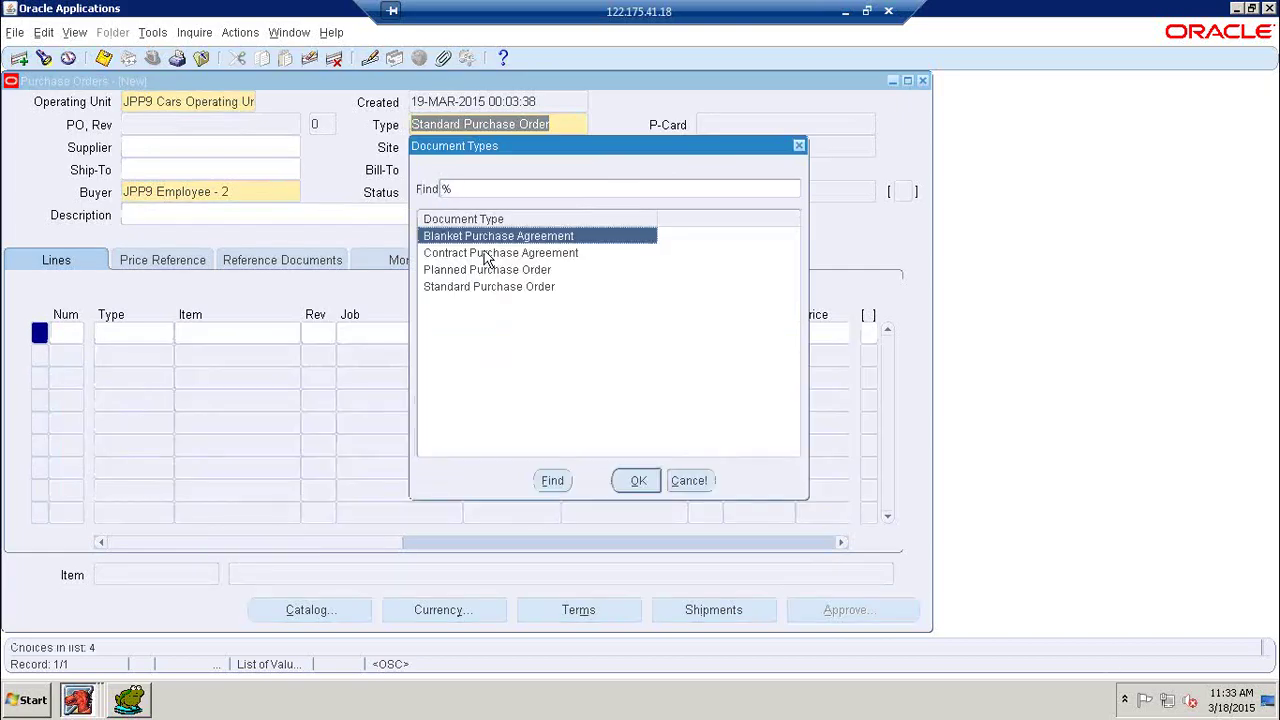
left_click(487, 259)
left_click(637, 480)
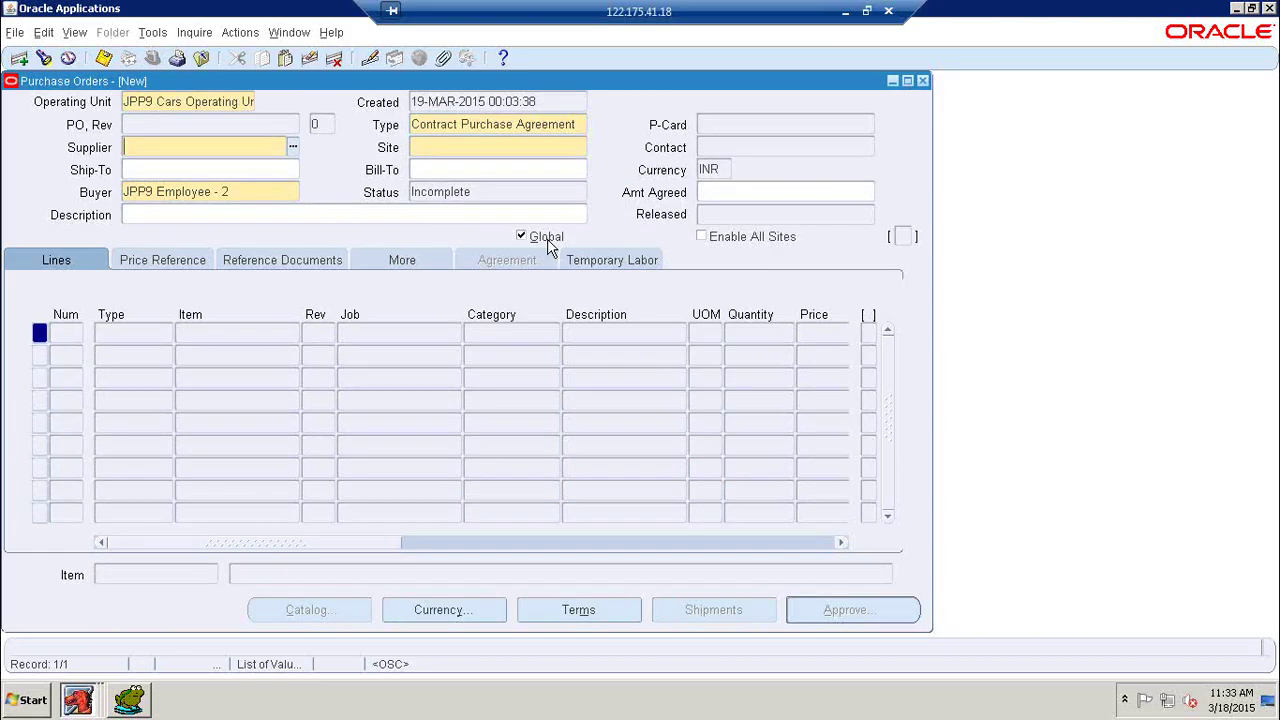
- Change the document type to Blanket Purchase Agreement and turn off its Global option
left_click(580, 124)
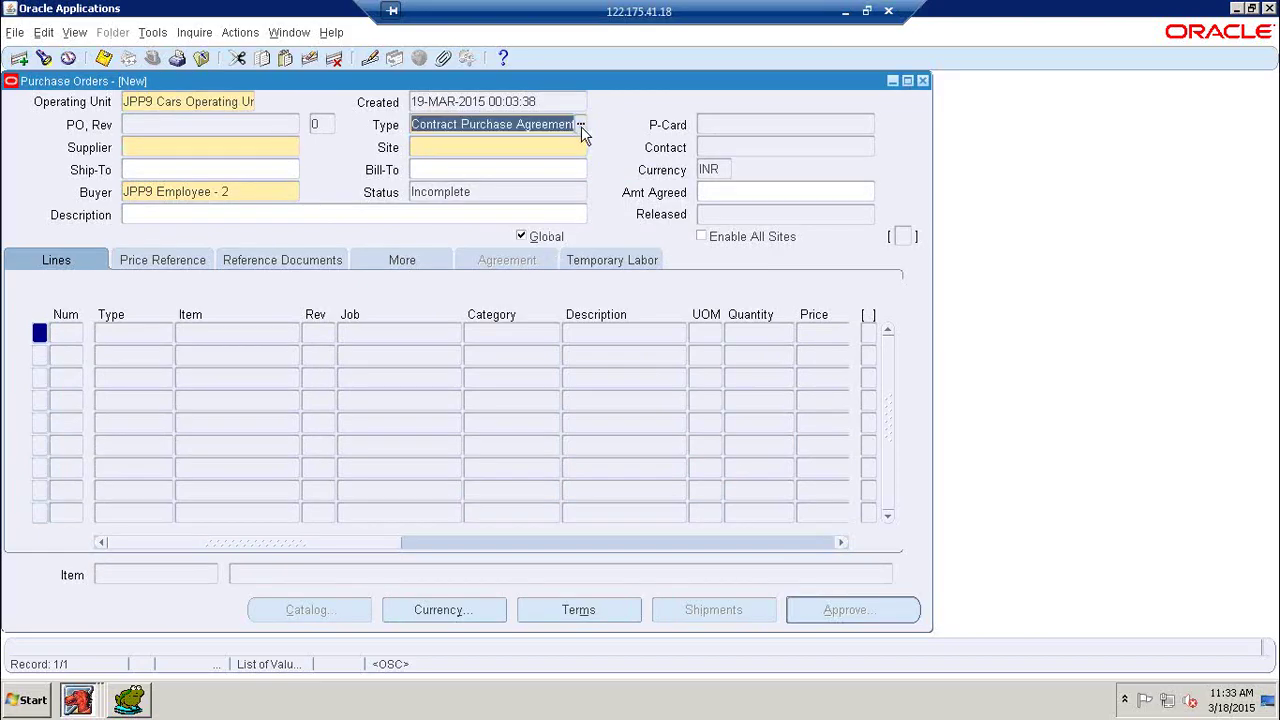
left_click(580, 125)
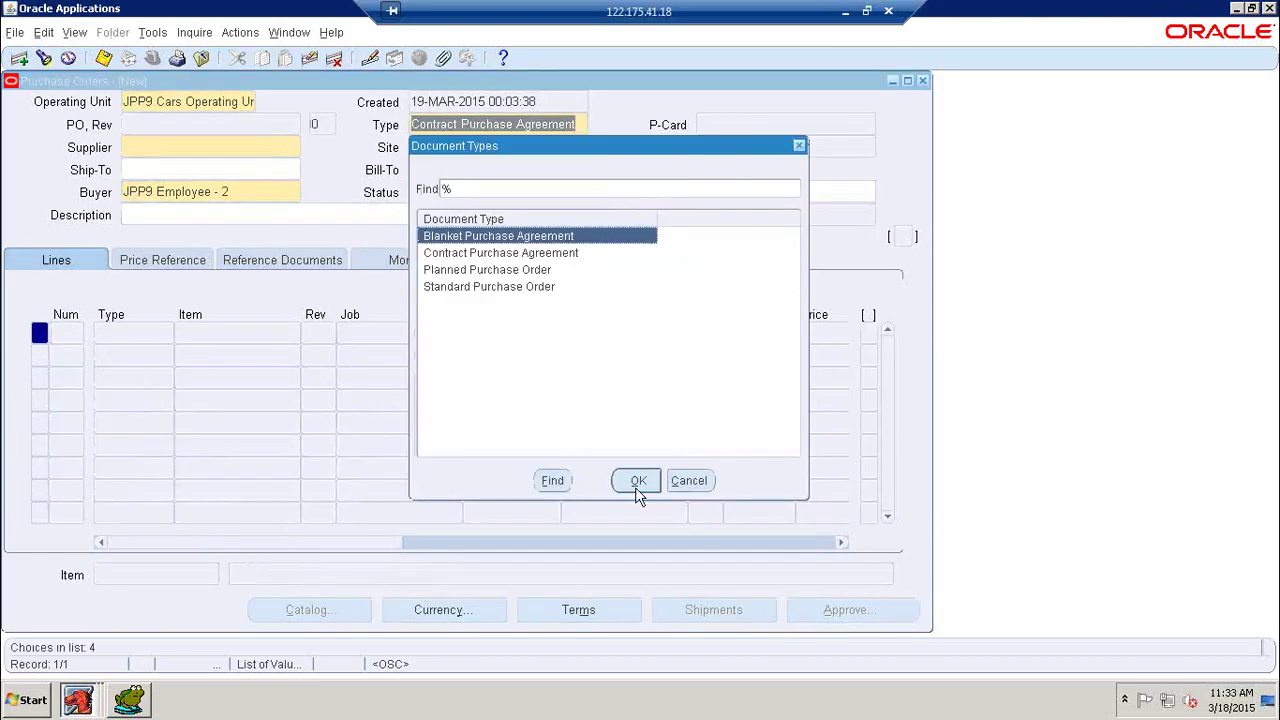
left_click(637, 482)
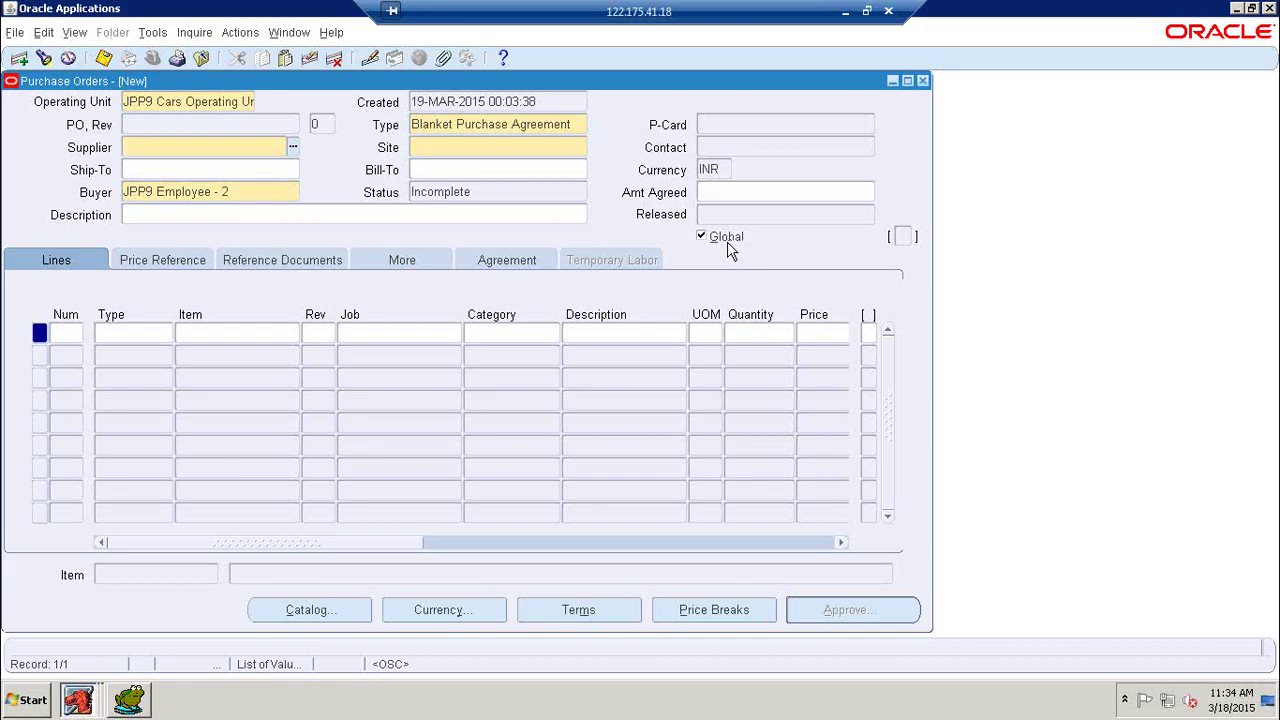
left_click(703, 238)
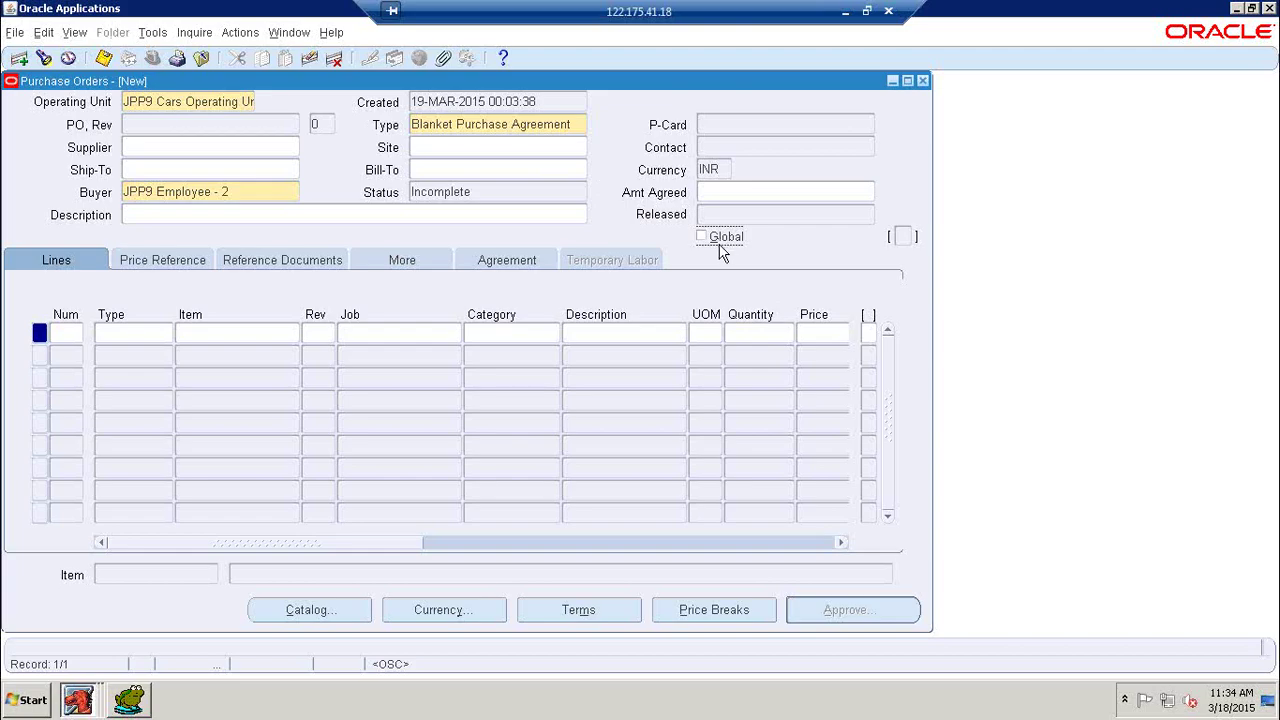
- Close the new purchase order without saving it and collapse the Purchase Orders functions in the Navigator
left_click(923, 80)
left_click(689, 406)
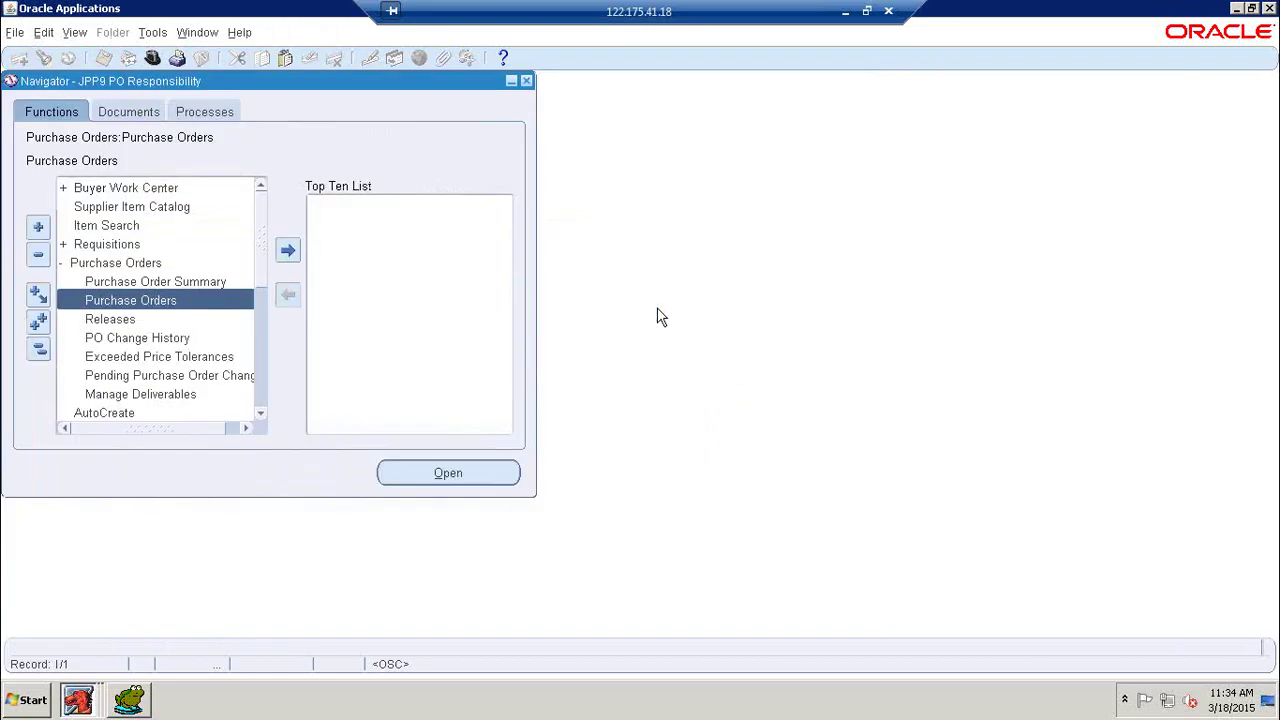
left_click(61, 264)
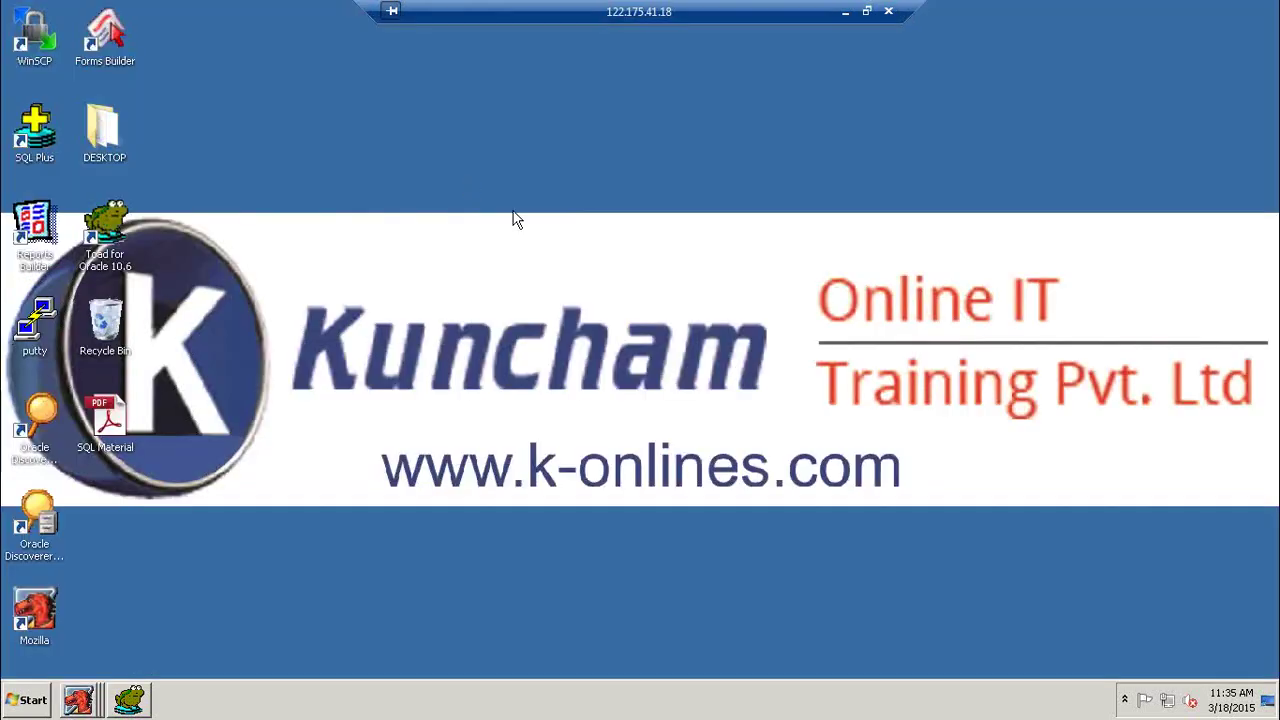
right_click(465, 181)
left_click(500, 223)
left_click(846, 12)
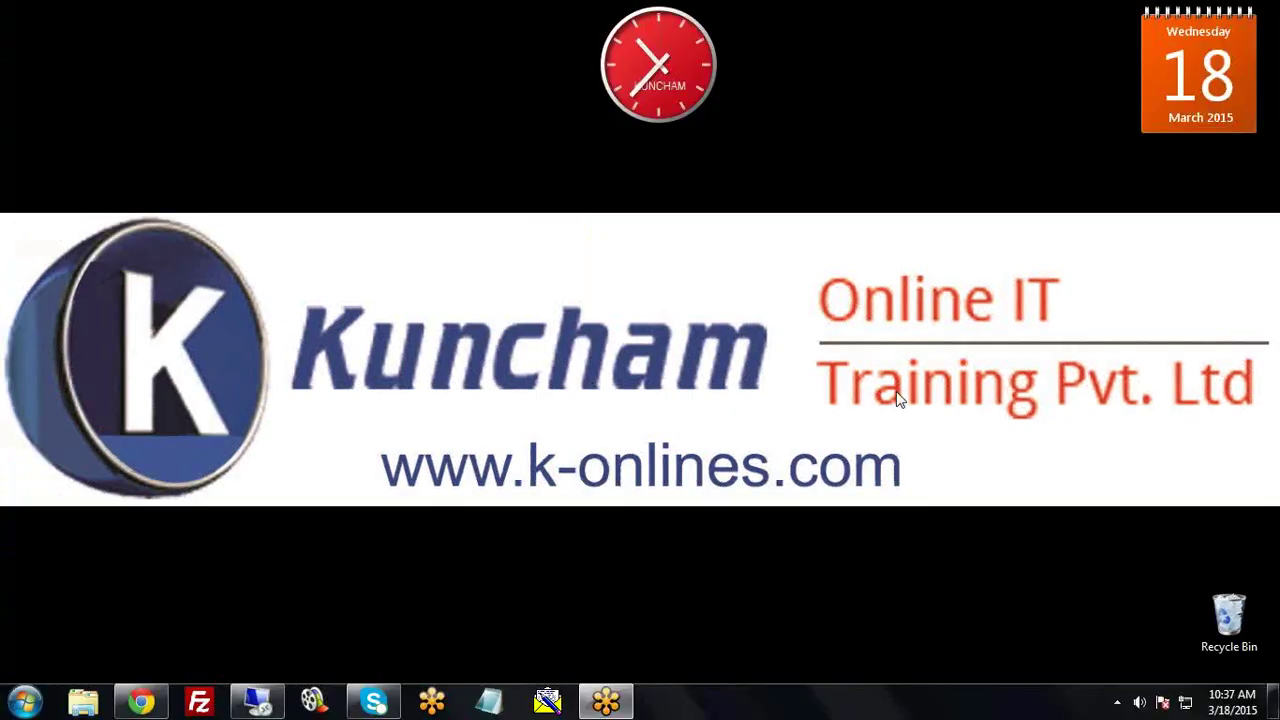
left_click(155, 703)
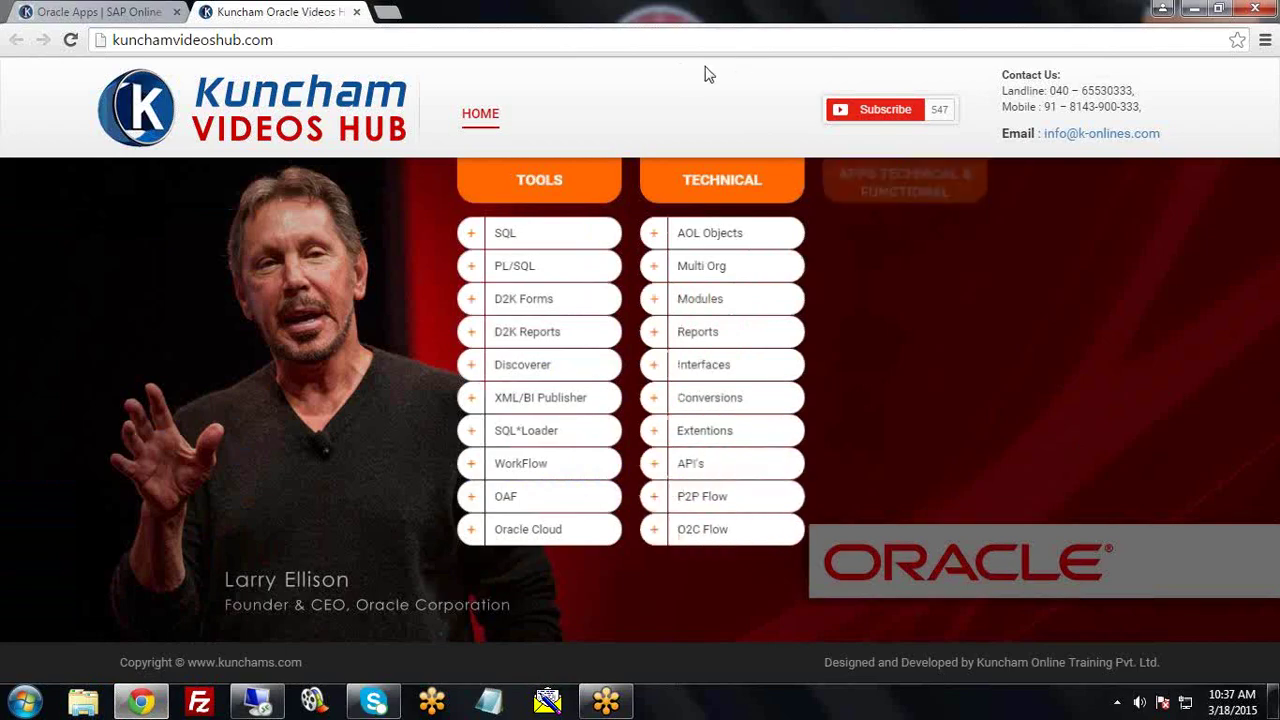
left_click(128, 18)
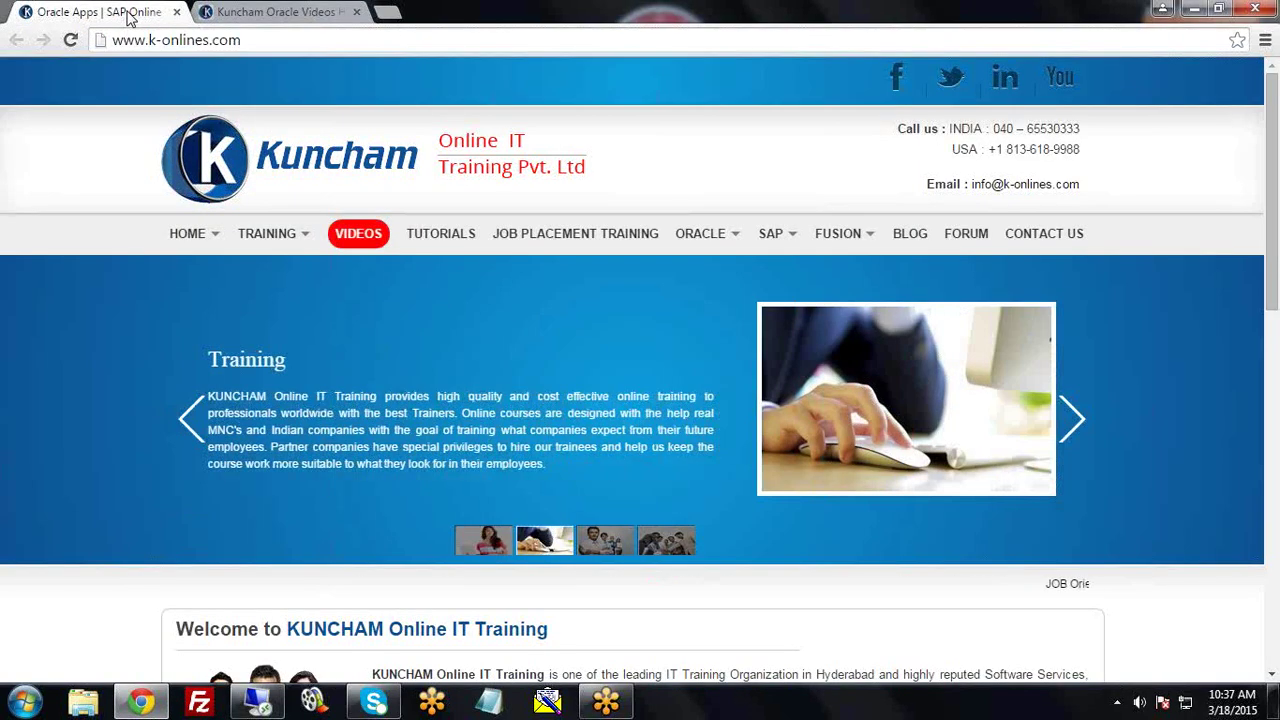